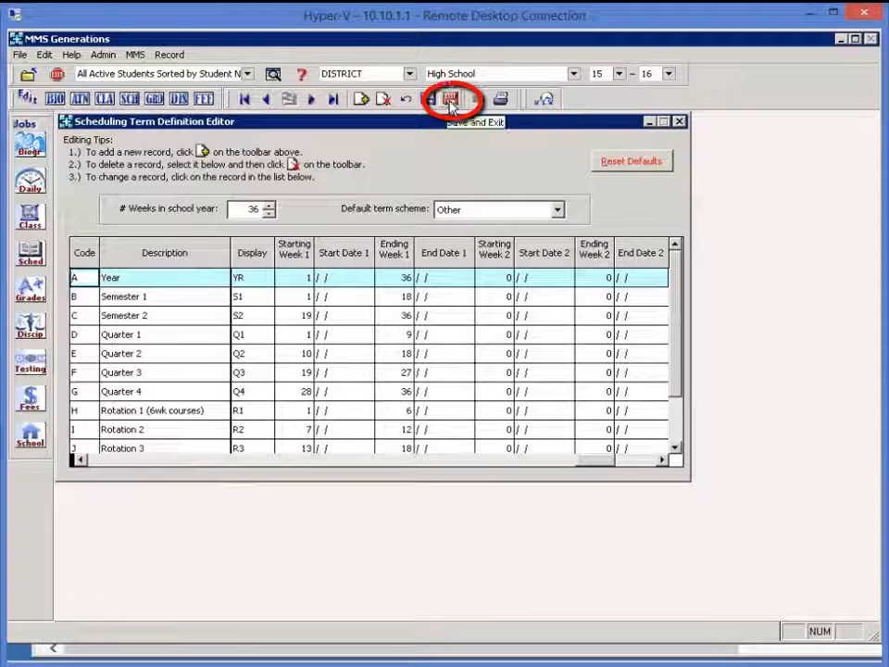
- Save the scheduling term definitions, close their editor and dismiss the On-Line Attendance warning
click(451, 100)
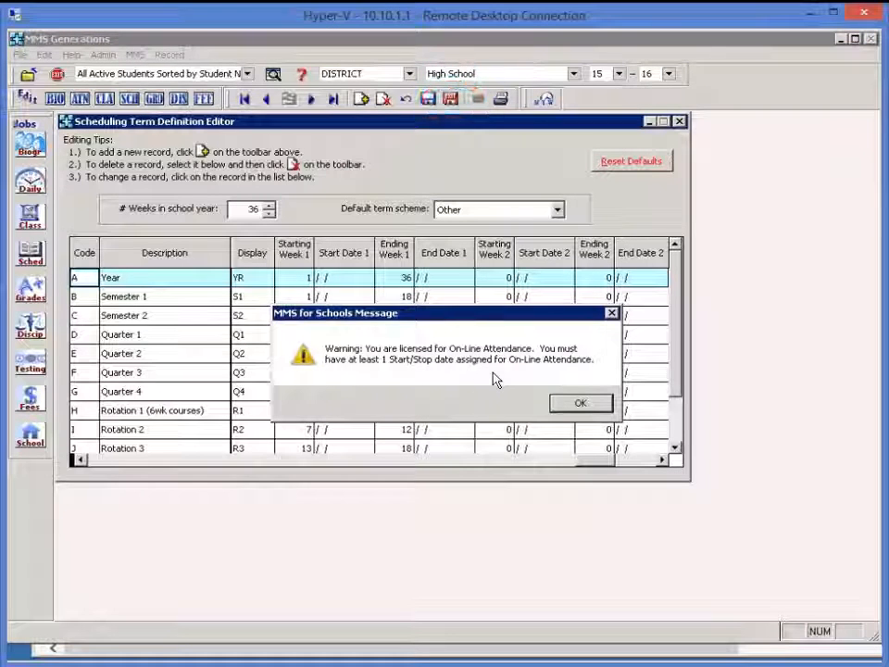
click(580, 402)
- Open the section patterns for schedule editing, review their names and descriptions, and close the editor
click(31, 252)
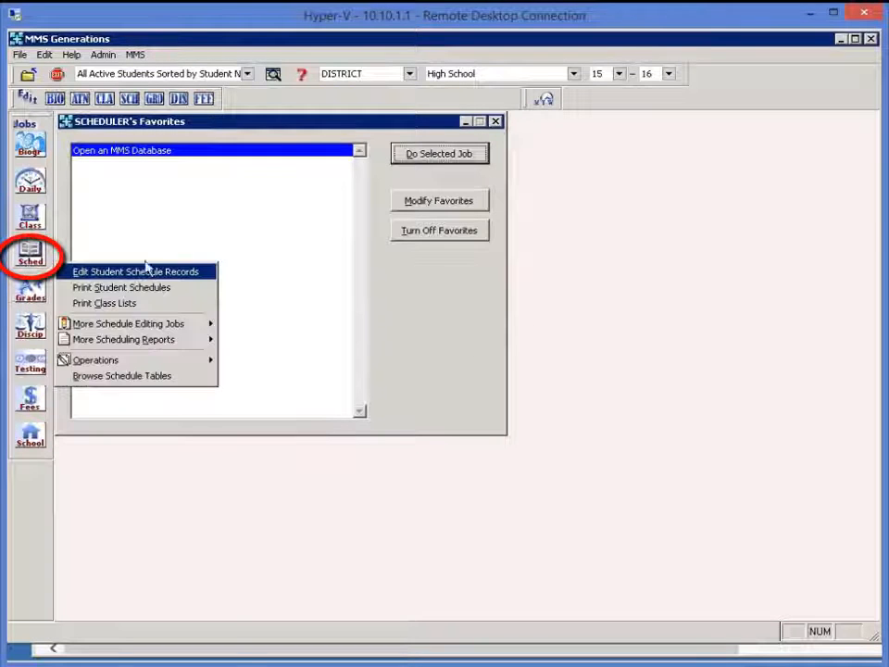
mouse_move(182, 324)
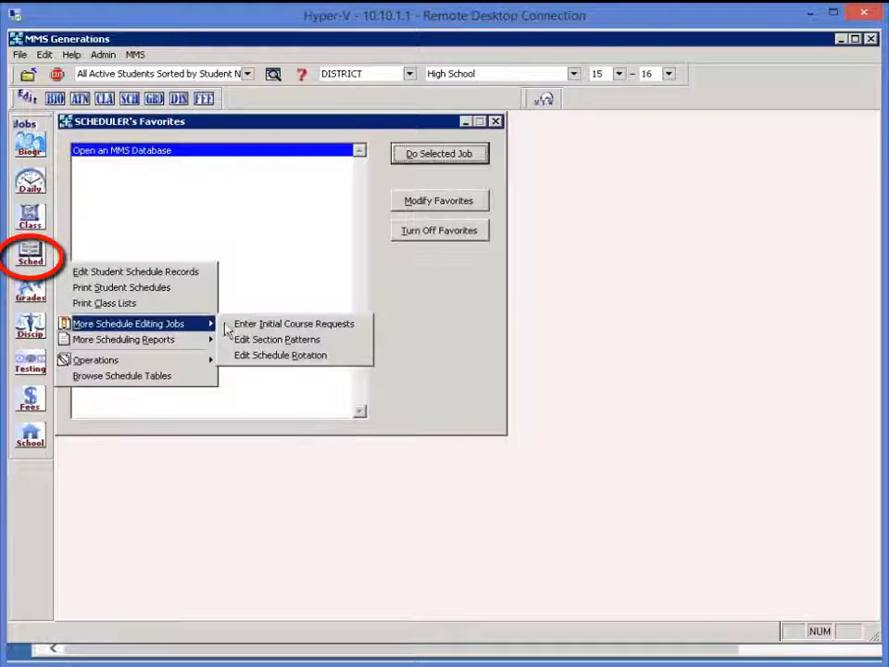
click(295, 340)
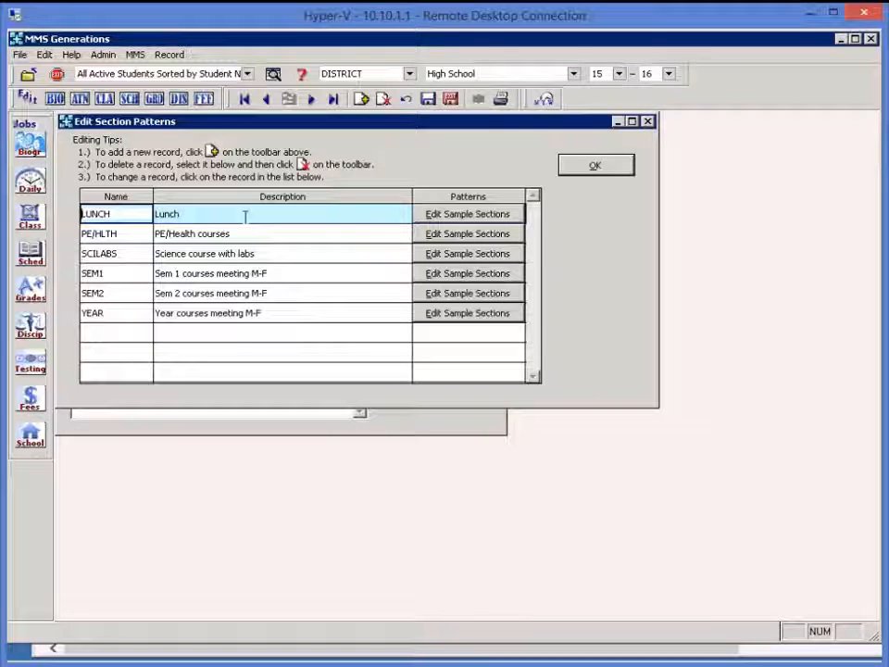
click(570, 167)
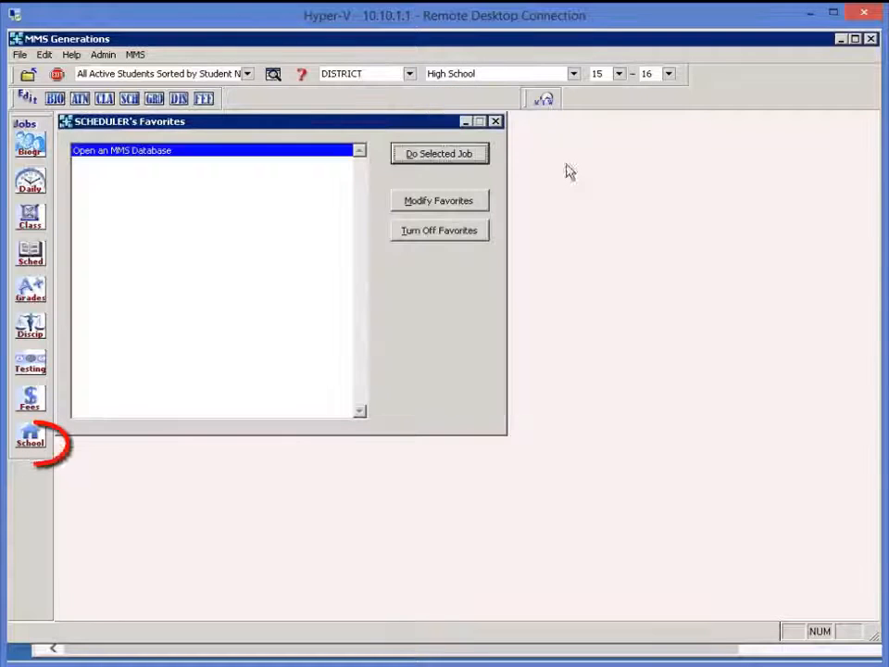
- In the course catalog's sequence data, set 730 DRIVER ED as Pre Course 1 for course 731 DR. ED. DRIVING
click(30, 435)
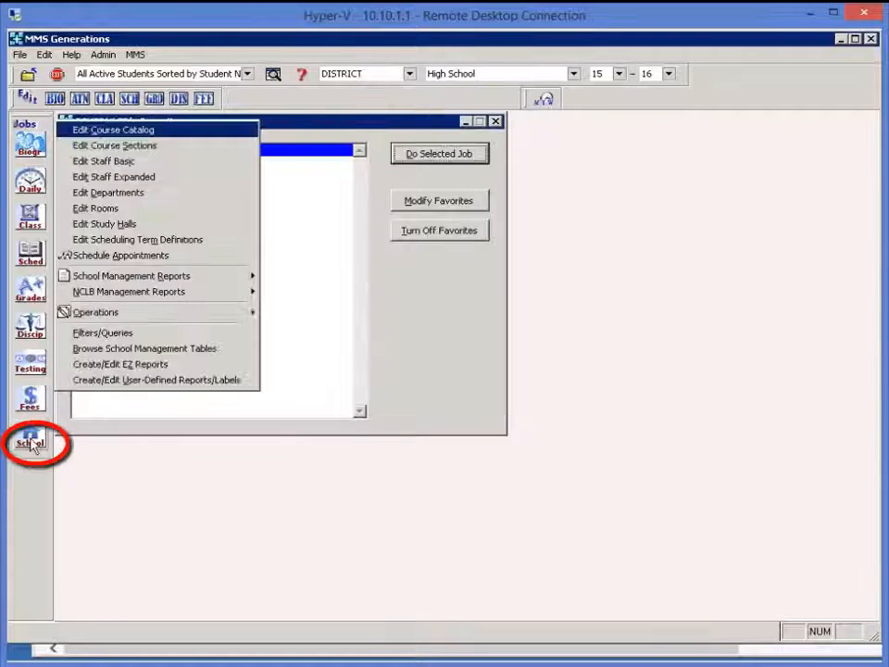
click(139, 131)
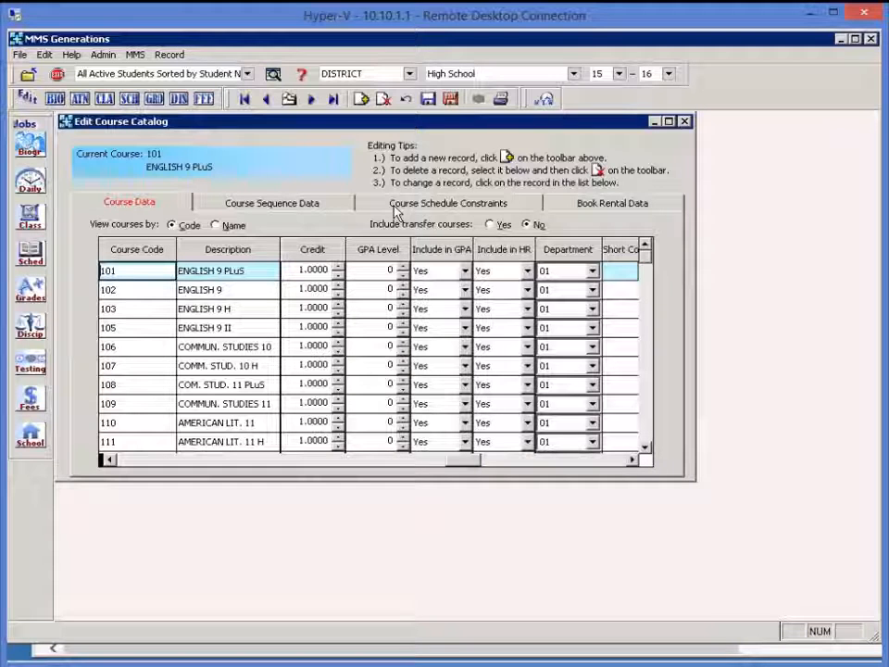
click(285, 207)
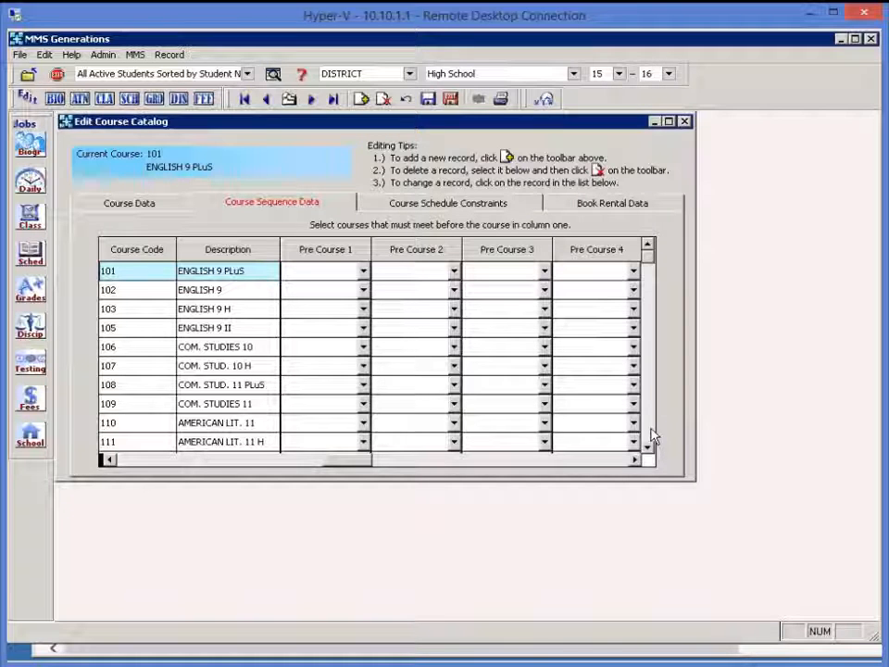
scroll(651, 430, down, 15)
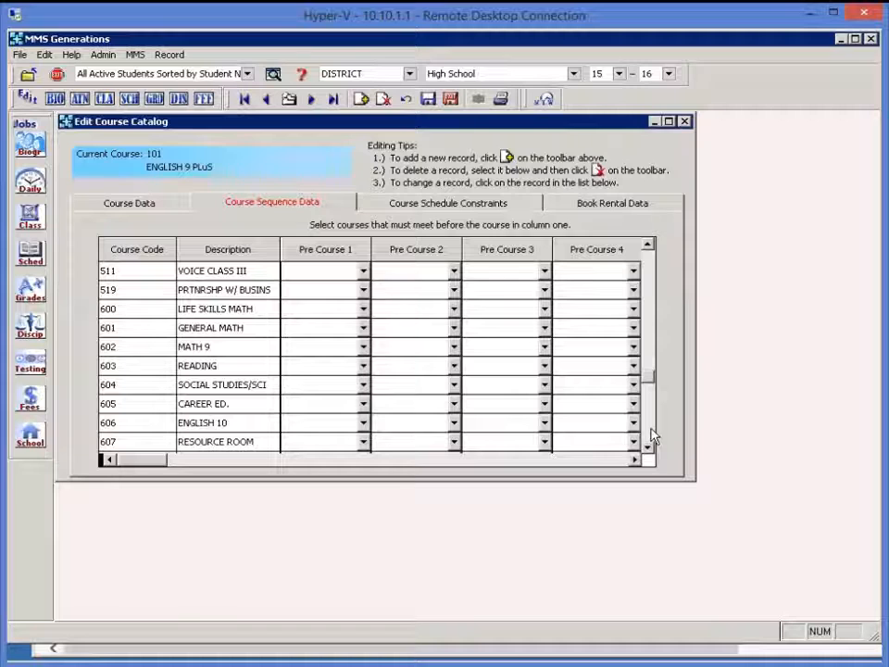
scroll(651, 435, down, 7)
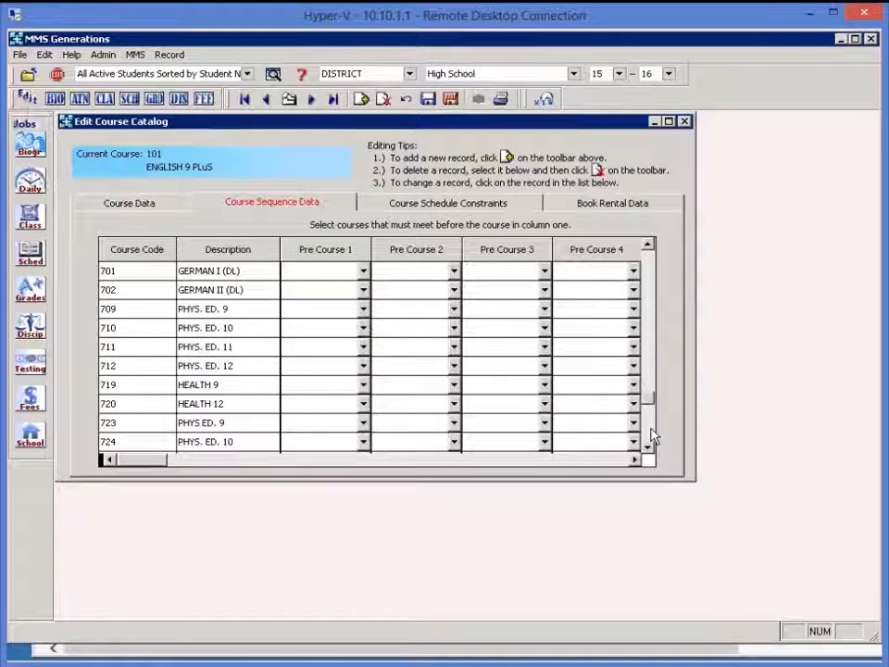
scroll(651, 435, down, 3)
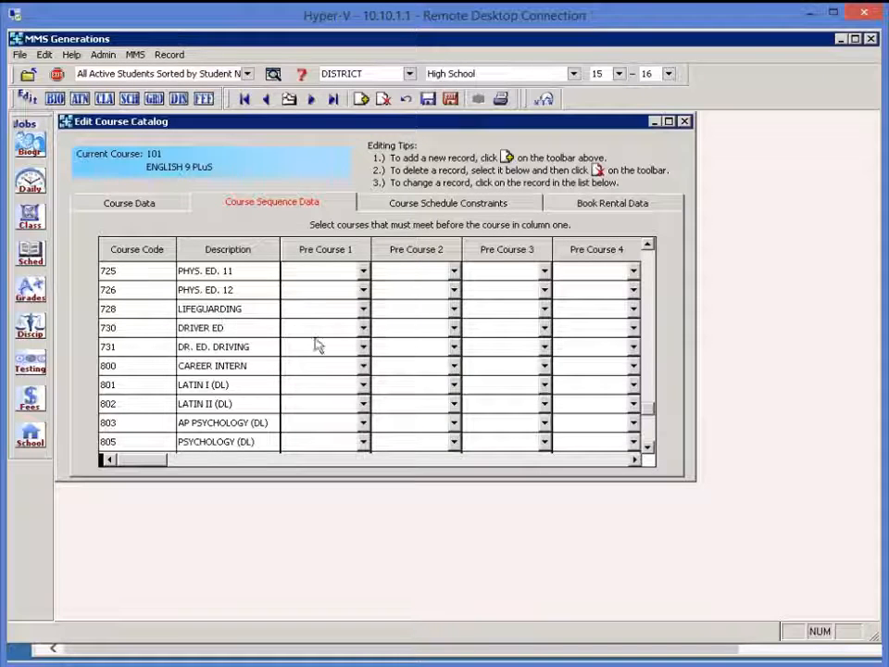
click(363, 347)
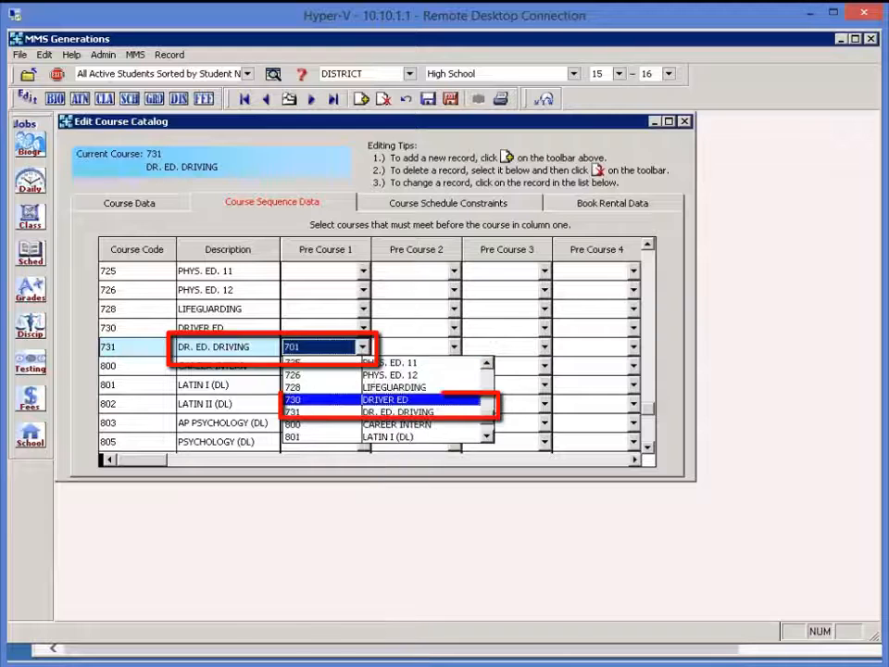
click(389, 399)
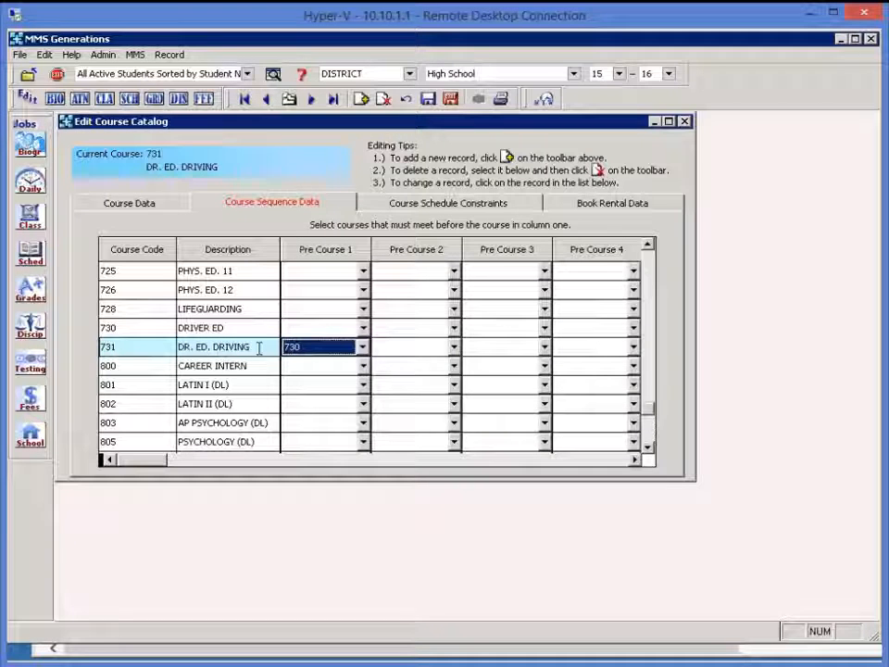
- Examine the course schedule constraints and the section generation patterns of courses 730 DRIVER ED and 724 PHYS. ED. 10
click(422, 206)
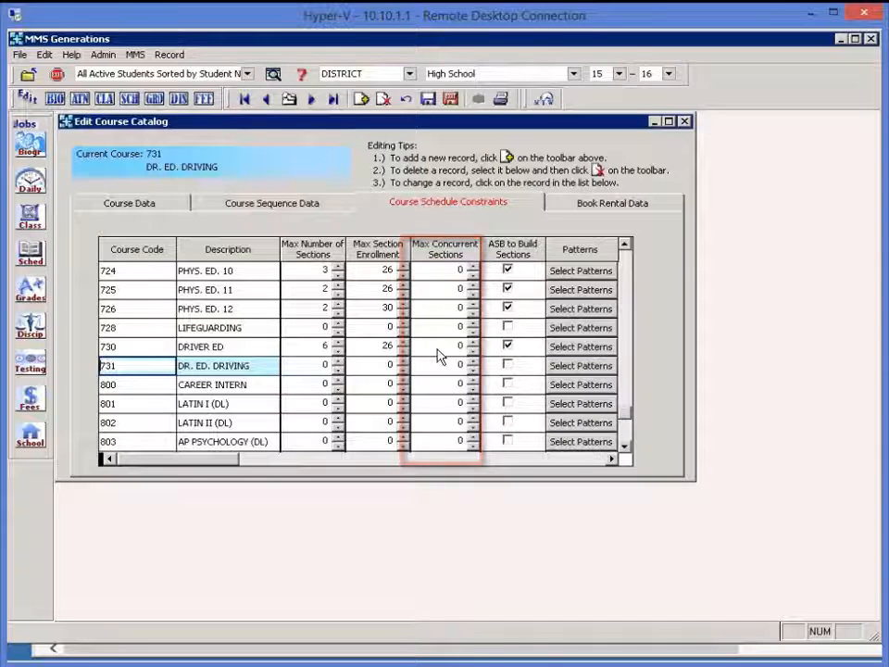
click(576, 350)
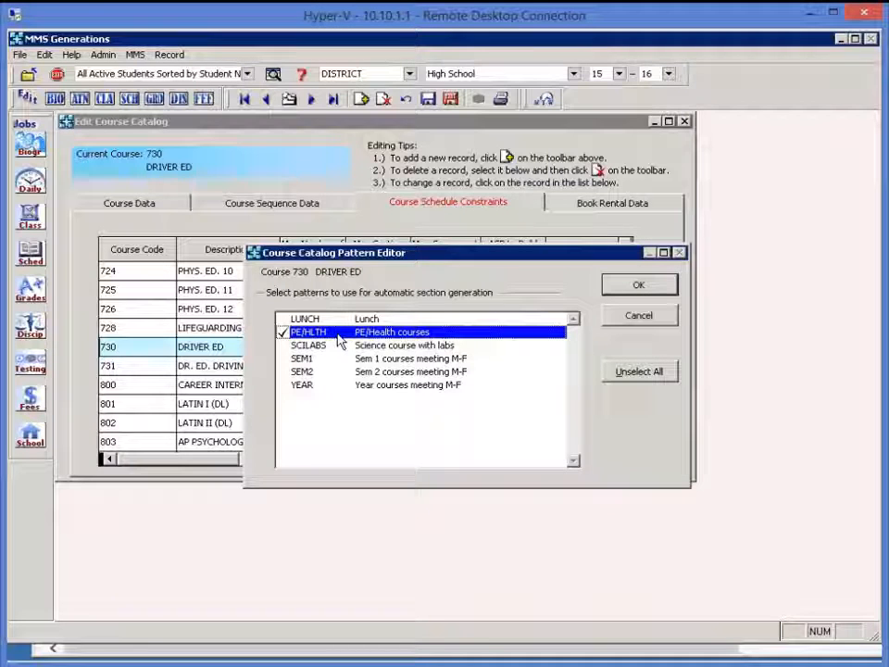
click(611, 285)
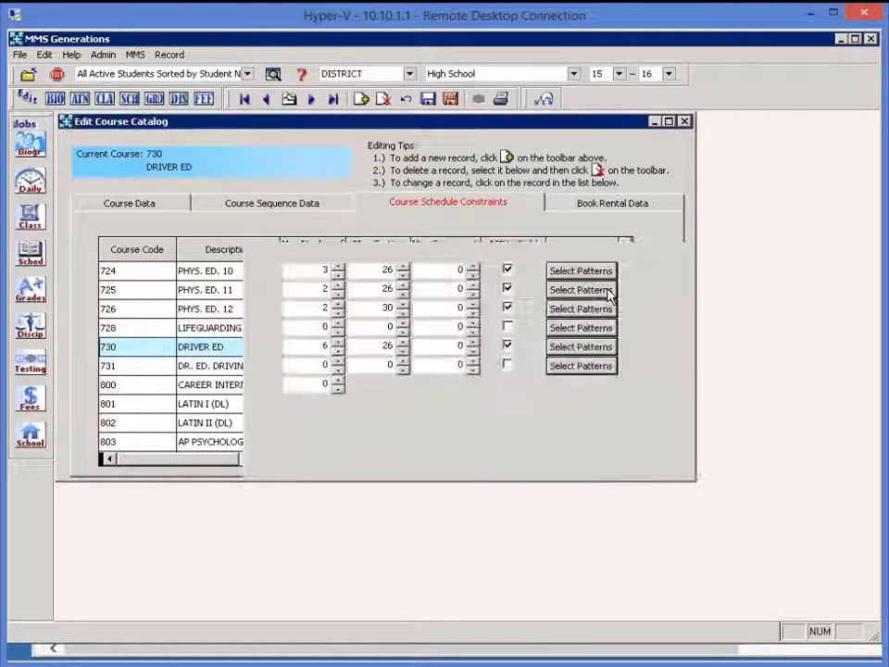
click(574, 275)
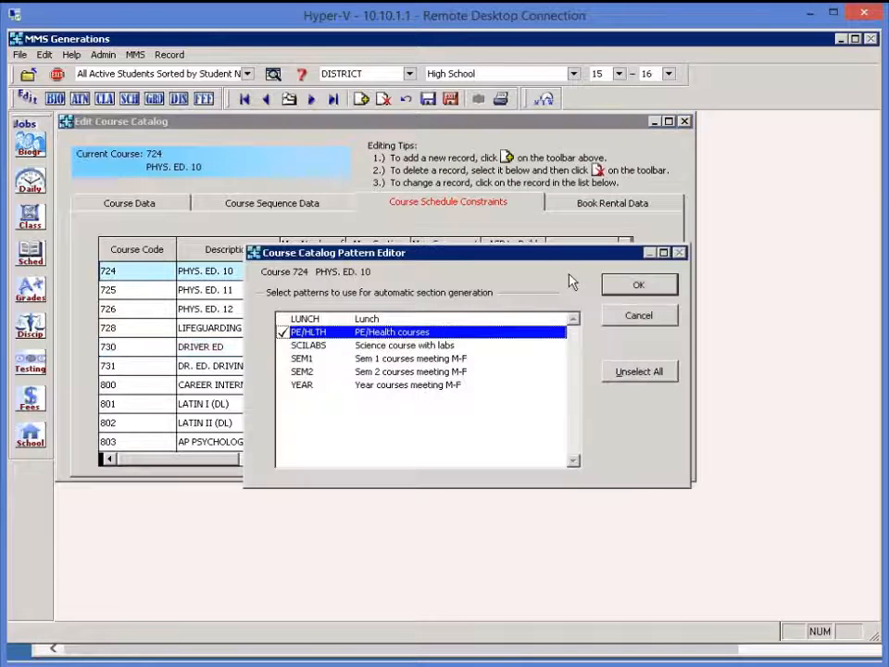
click(611, 289)
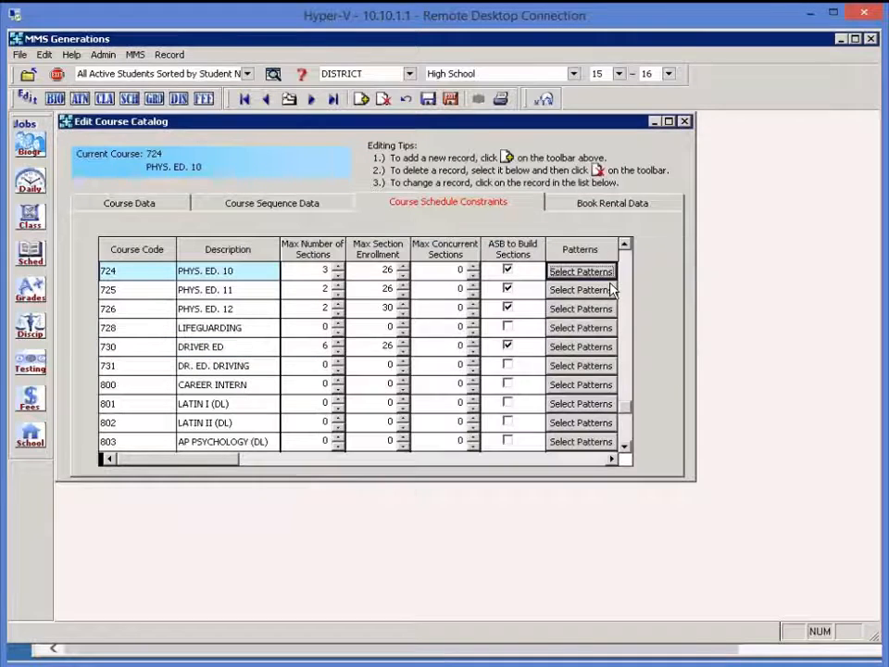
- Check the section generation patterns of course 508 CHORUS/ CH. SECT'L without changing them, and save and close the course catalog
scroll(625, 276, up, 3)
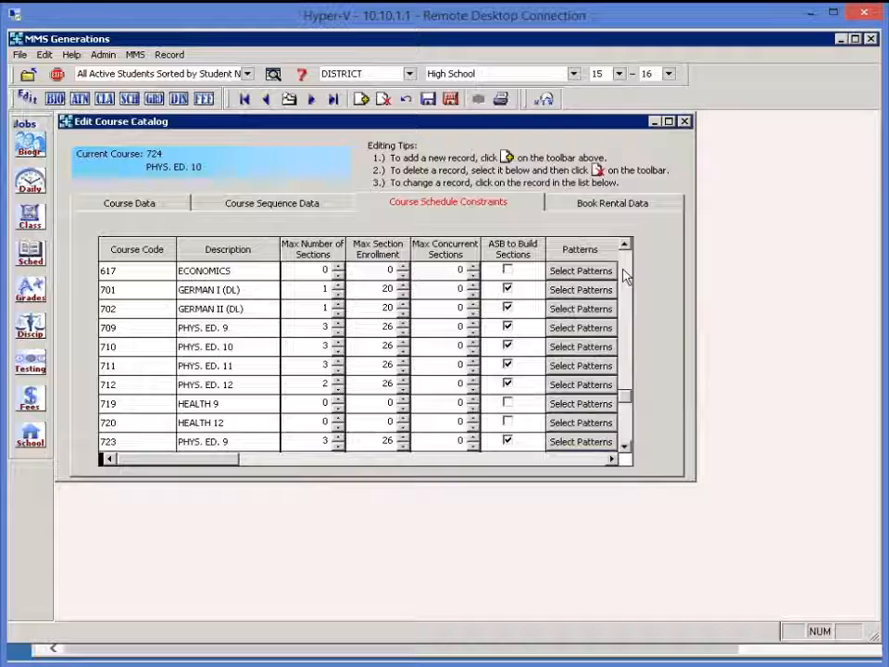
scroll(626, 275, up, 3)
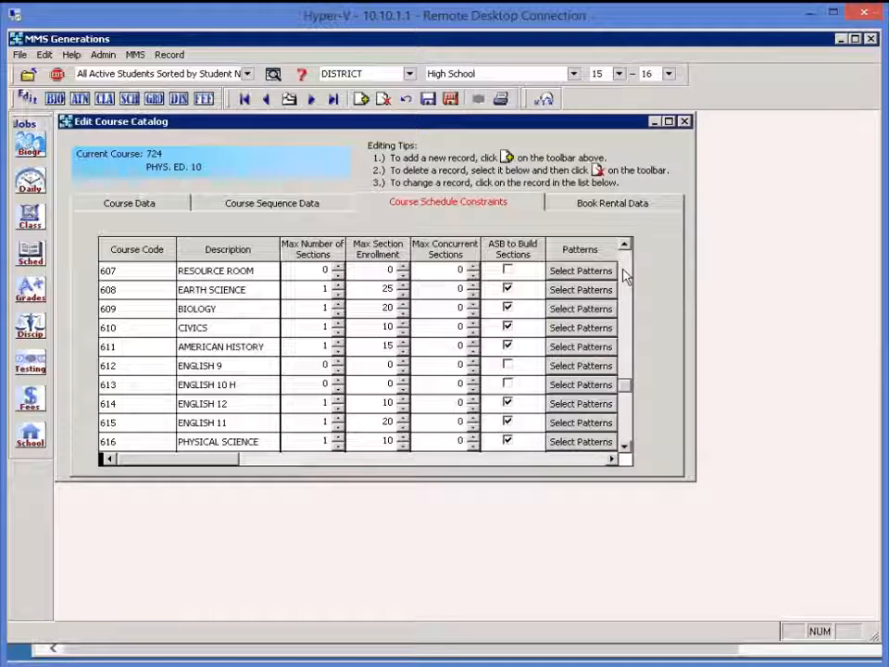
scroll(625, 275, up, 3)
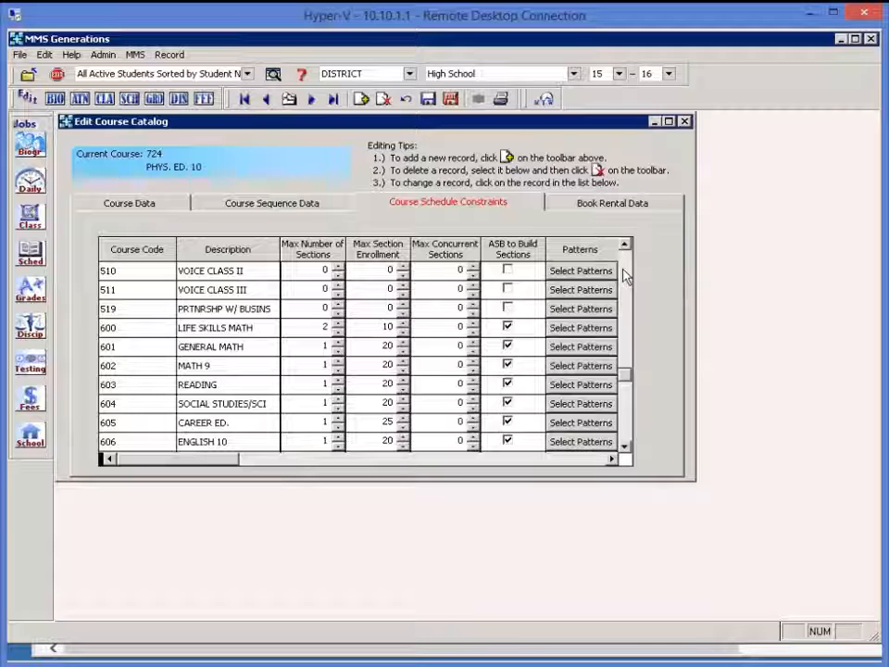
scroll(625, 275, up, 3)
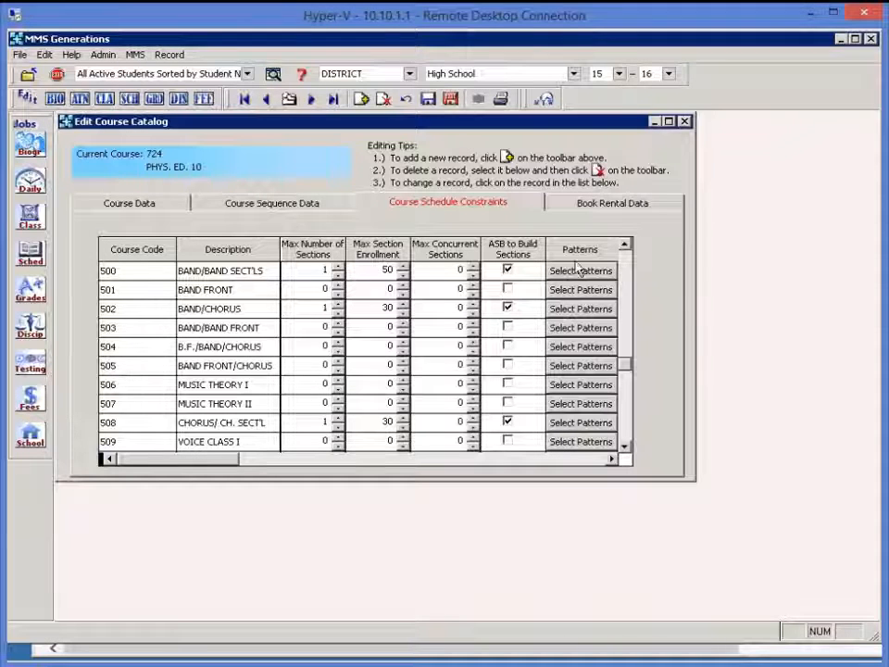
click(574, 424)
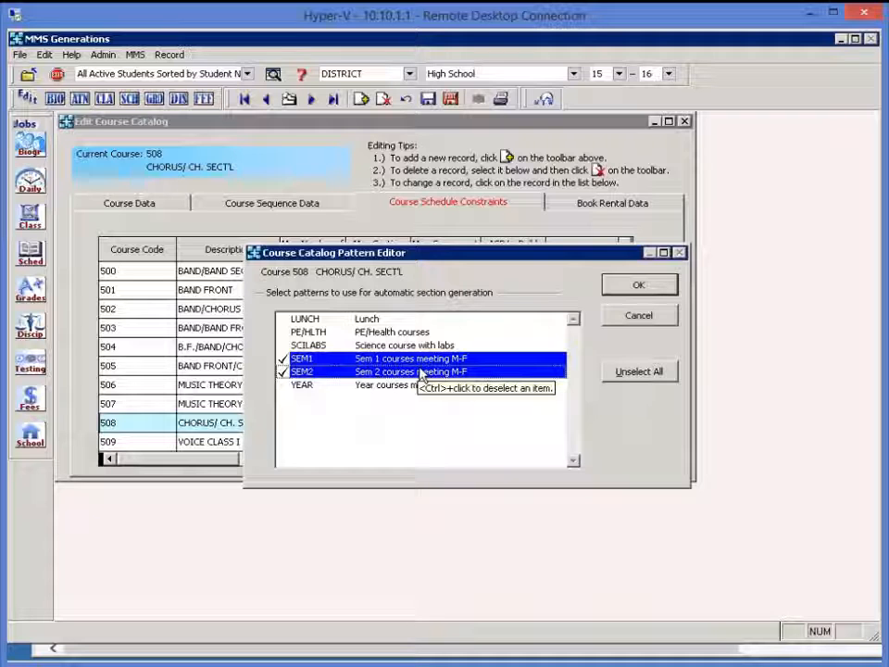
click(615, 316)
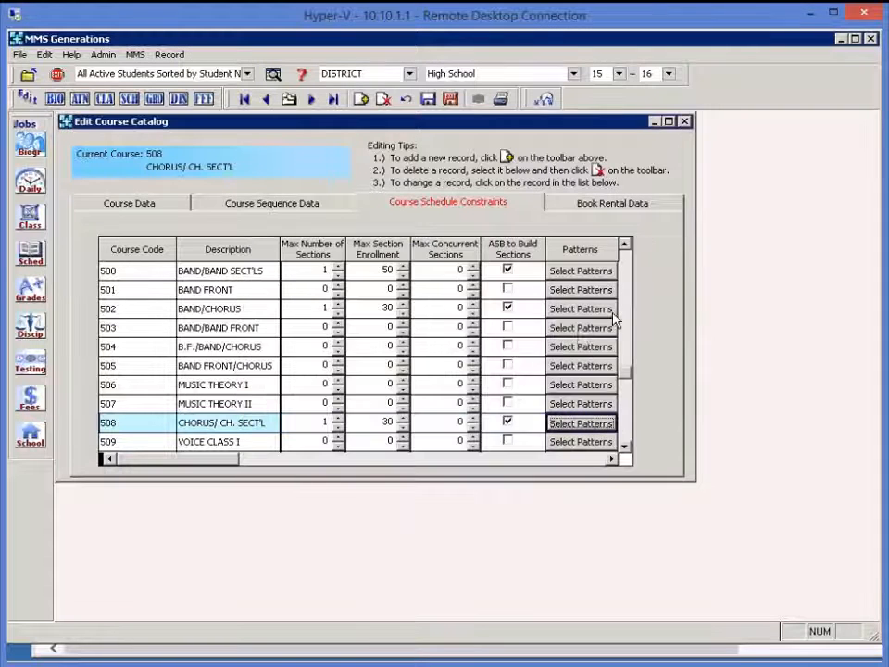
click(453, 102)
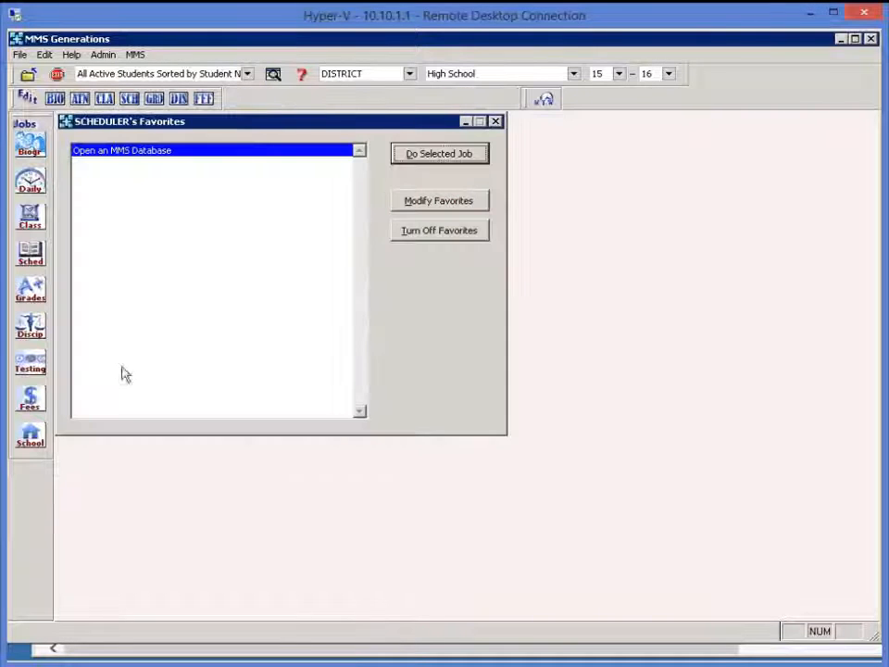
- Examine the size, time, course and department constraints of room 104 Computer Lab II
click(31, 441)
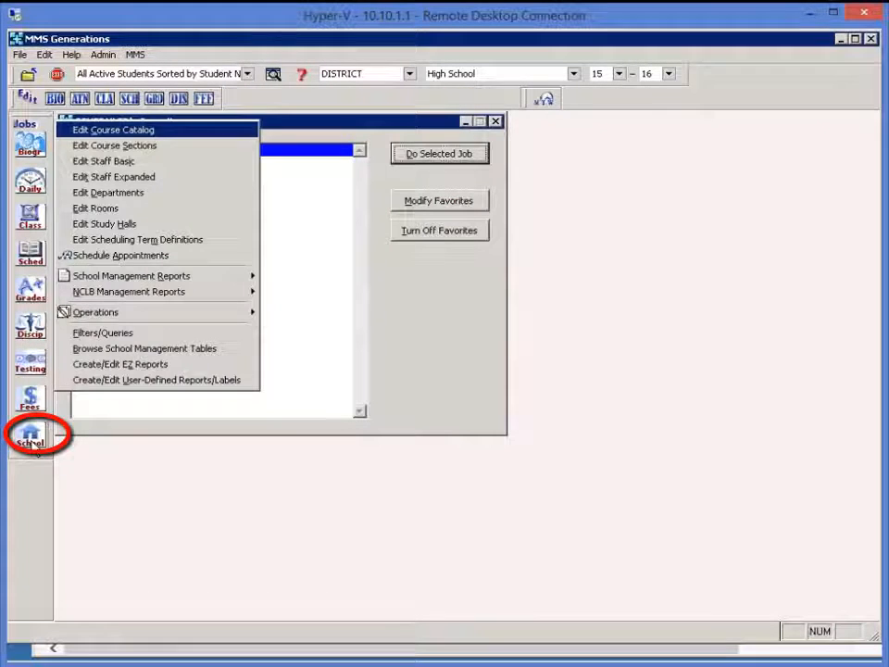
click(124, 209)
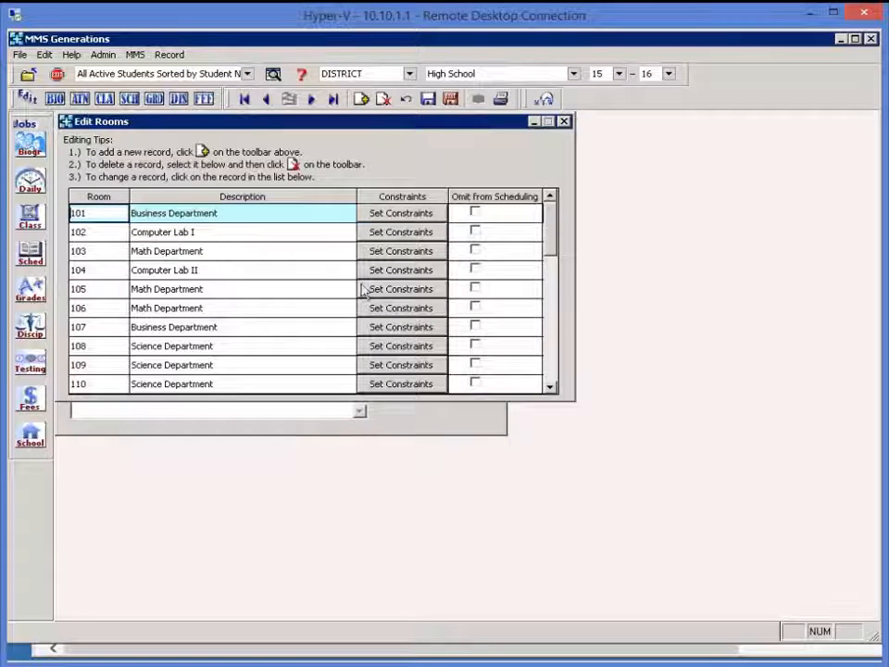
click(395, 272)
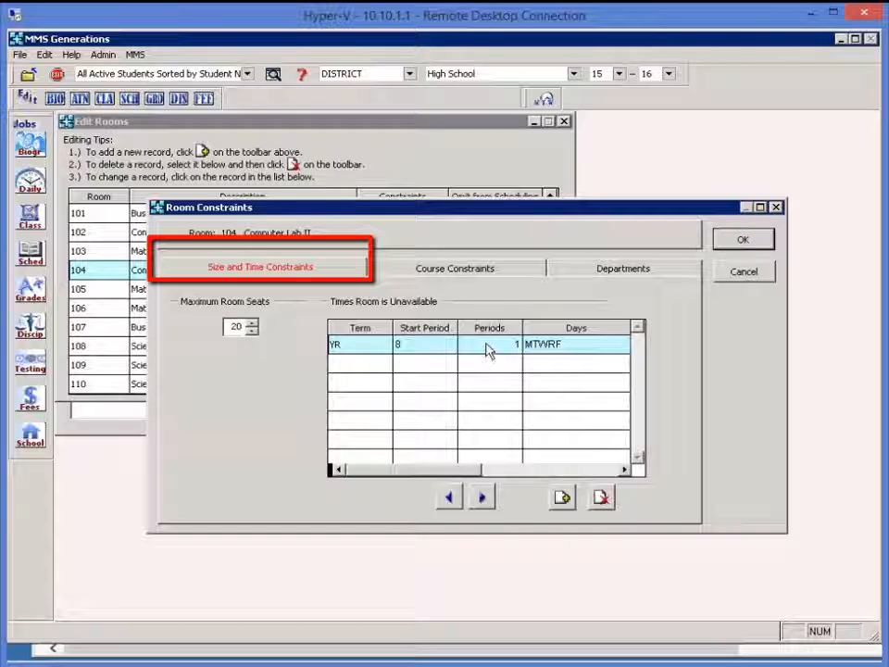
click(479, 268)
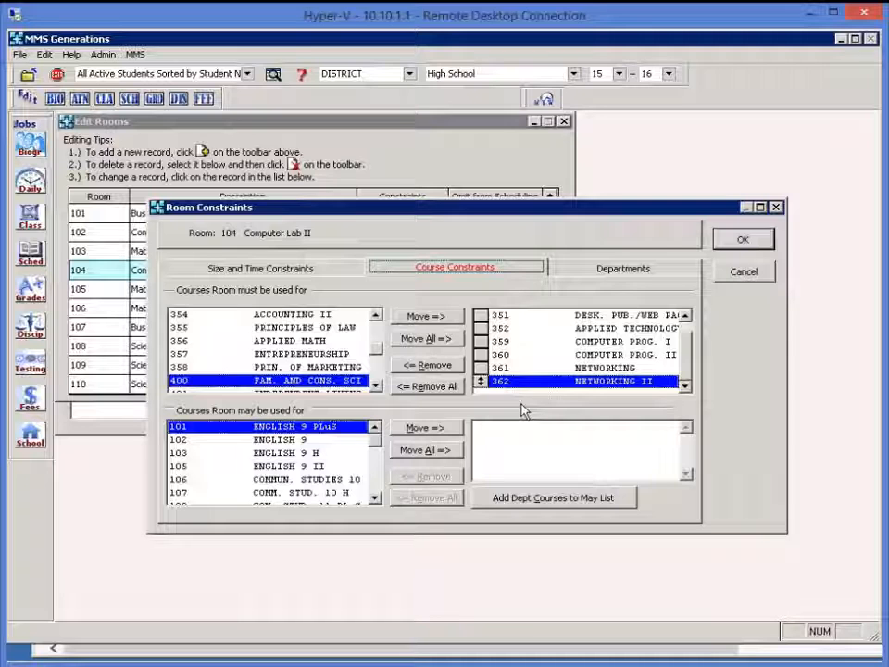
click(582, 270)
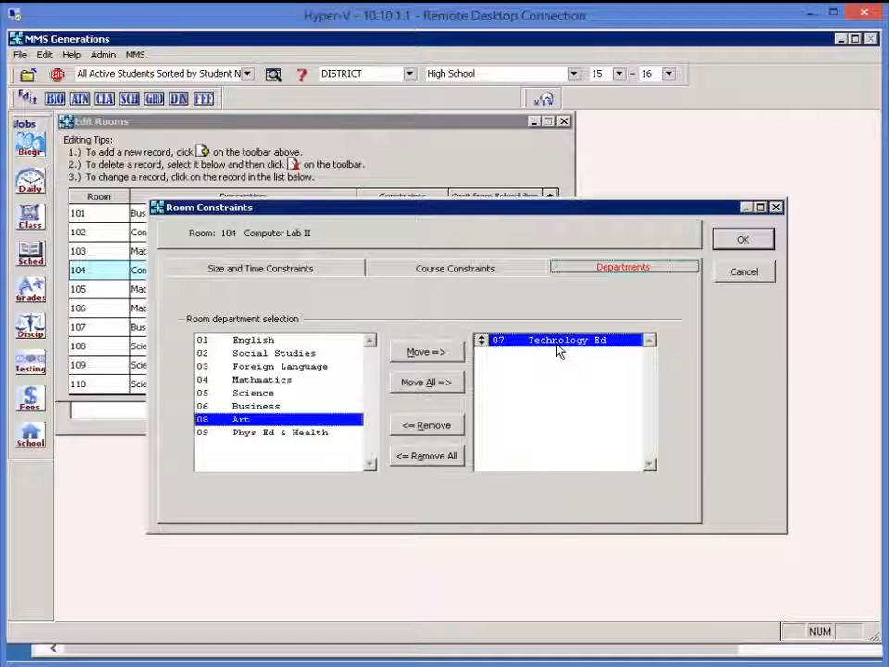
click(312, 276)
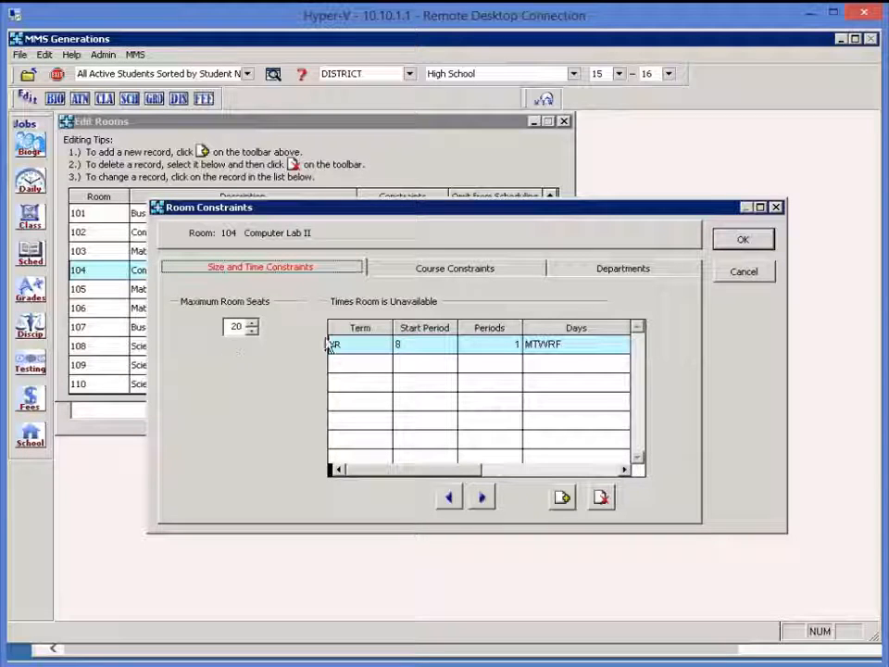
click(741, 239)
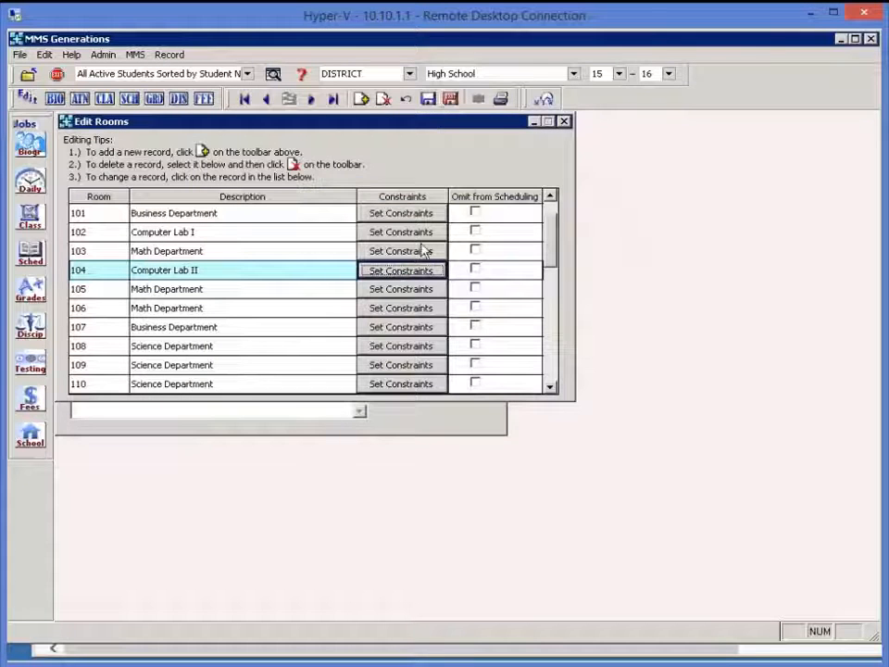
- Review the room listing report's options without printing, and save and close the room editor
click(503, 98)
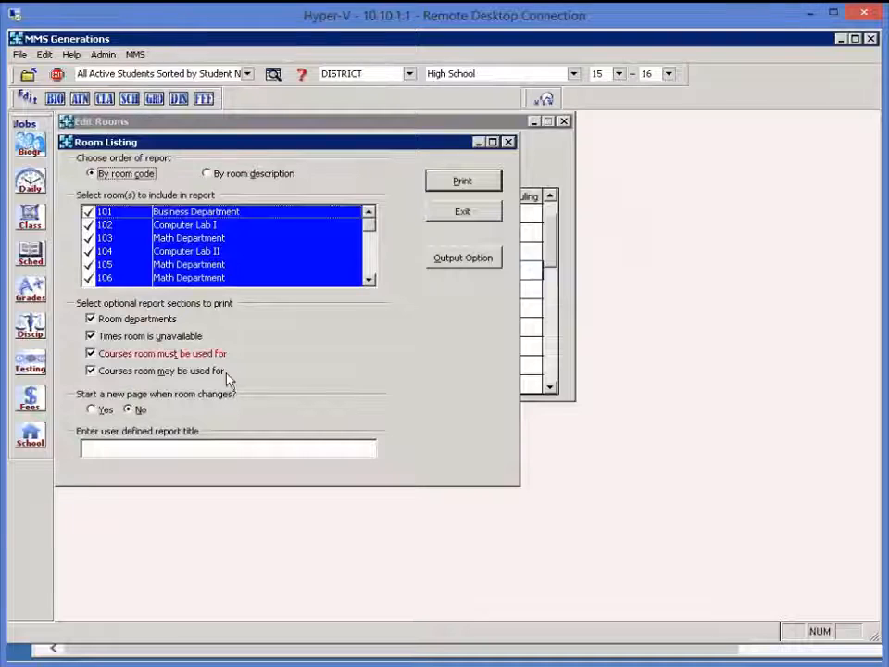
click(467, 215)
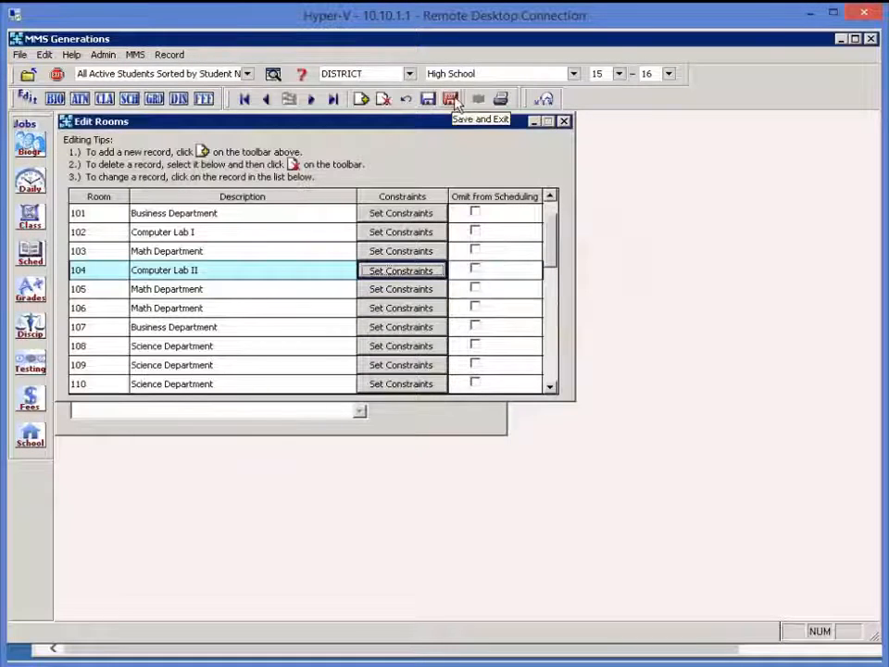
click(448, 99)
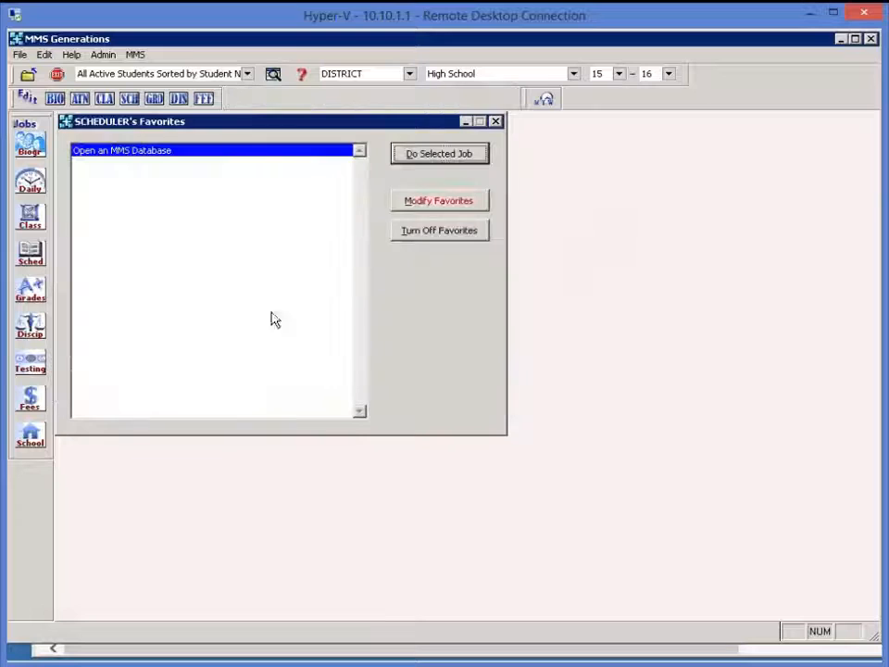
- Open the basic staff editor and examine the first teacher's load limits and unavailable times
click(29, 437)
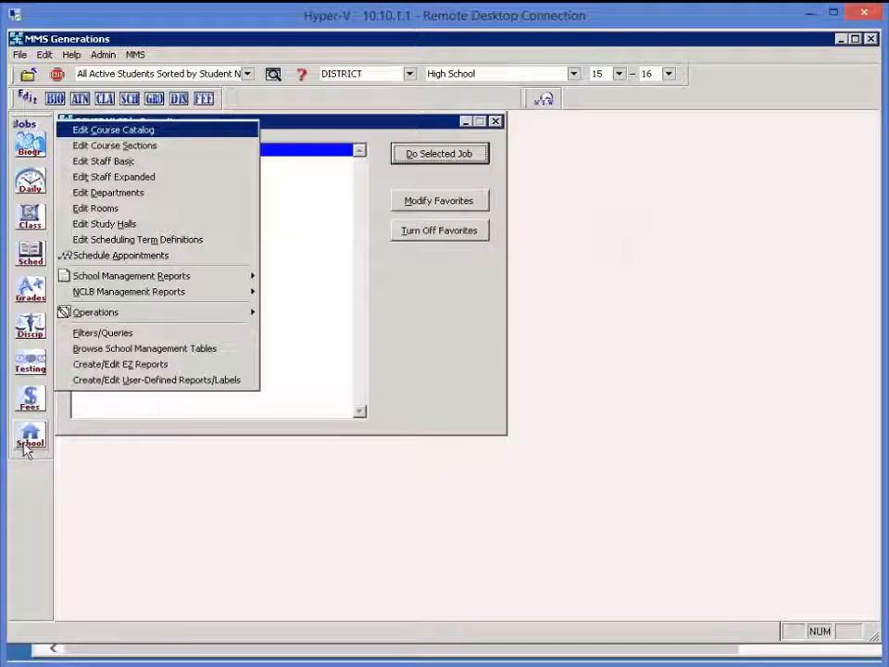
click(143, 164)
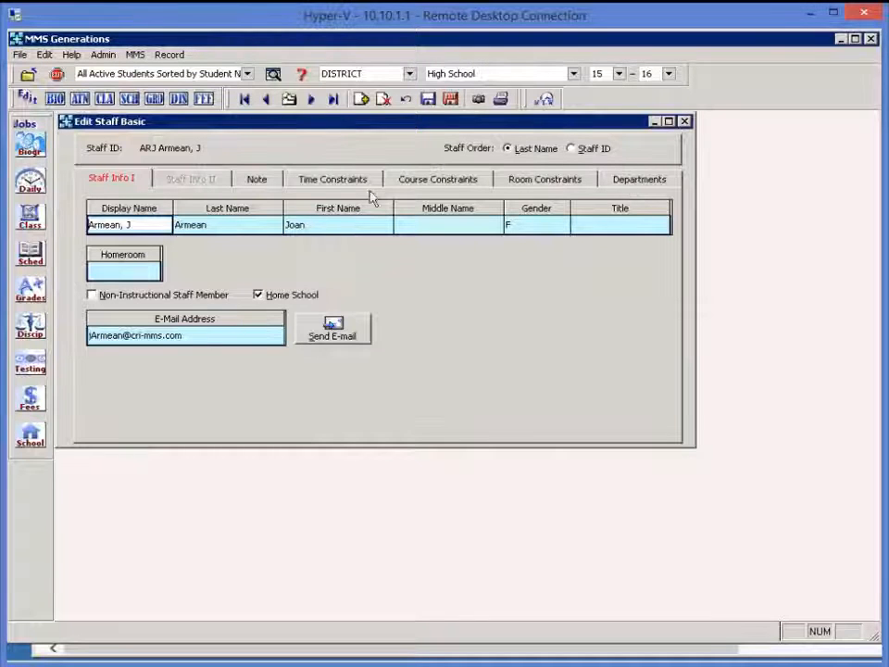
click(342, 184)
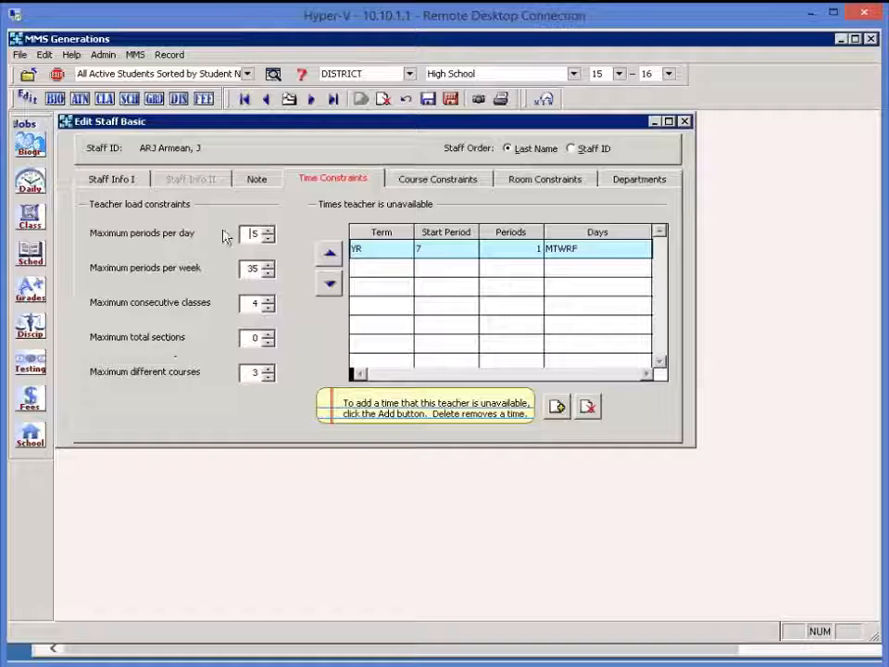
- Examine the must-teach and may-teach course constraints of successive teachers, up to the art teacher who may teach 990 PREP
click(443, 181)
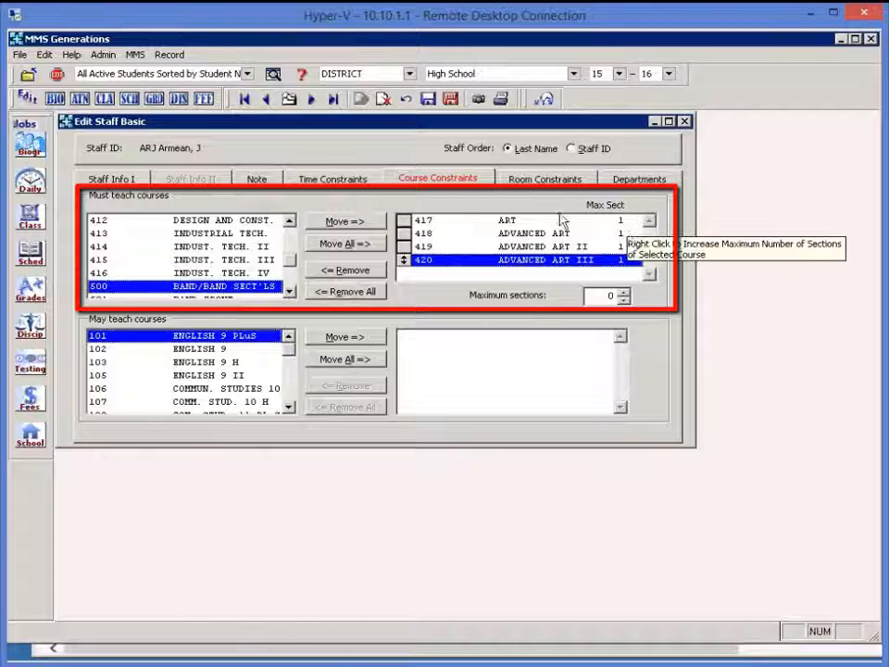
click(309, 100)
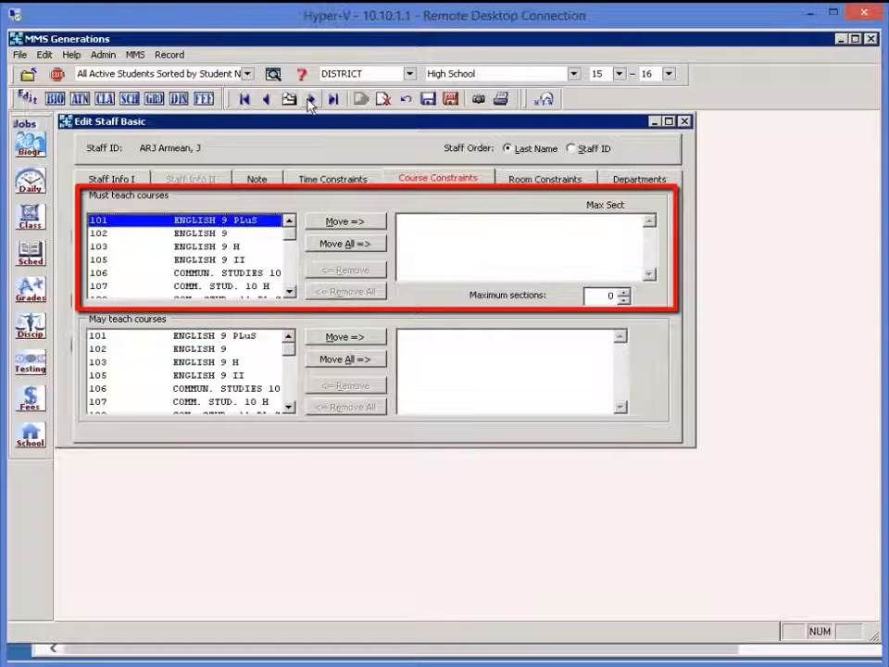
click(309, 100)
click(309, 100)
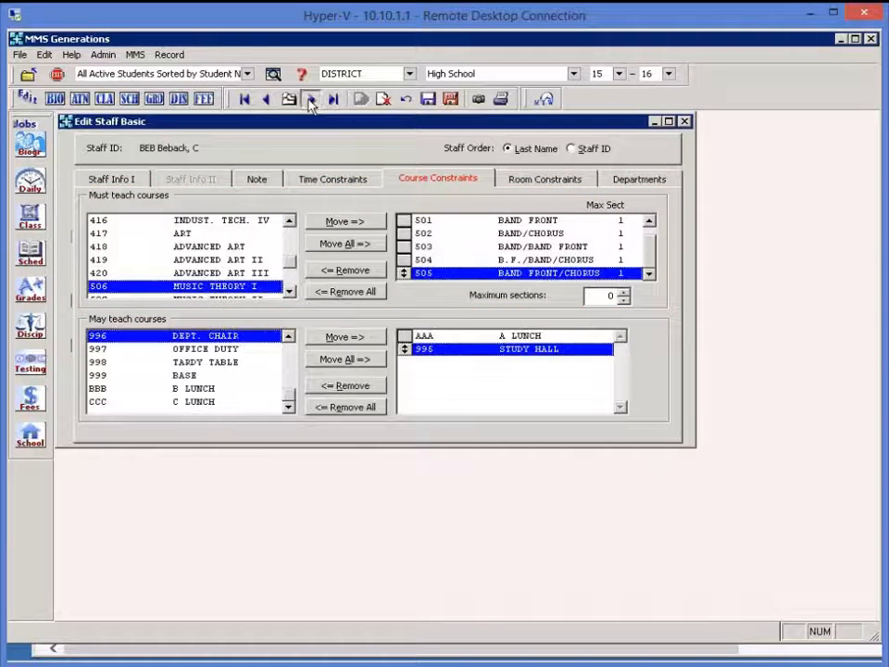
click(309, 100)
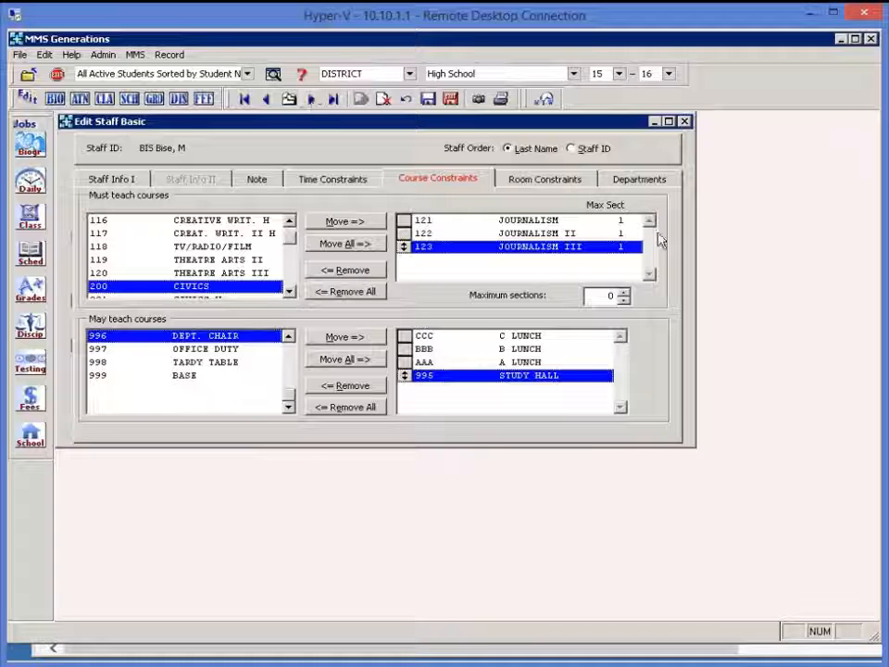
click(309, 100)
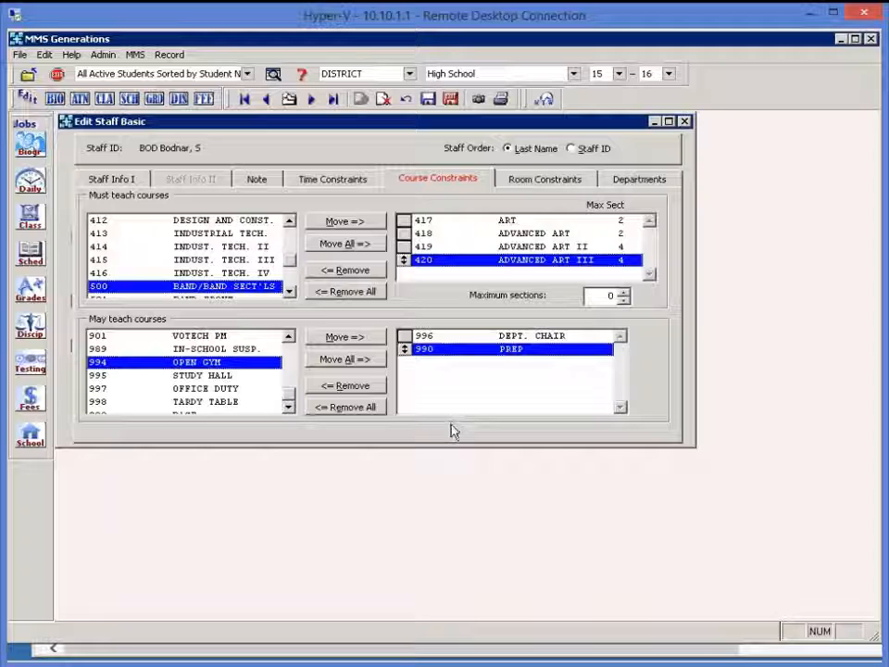
- Examine this art teacher's department and room constraints and the first teacher's room constraints, and save and close the staff editor
click(623, 182)
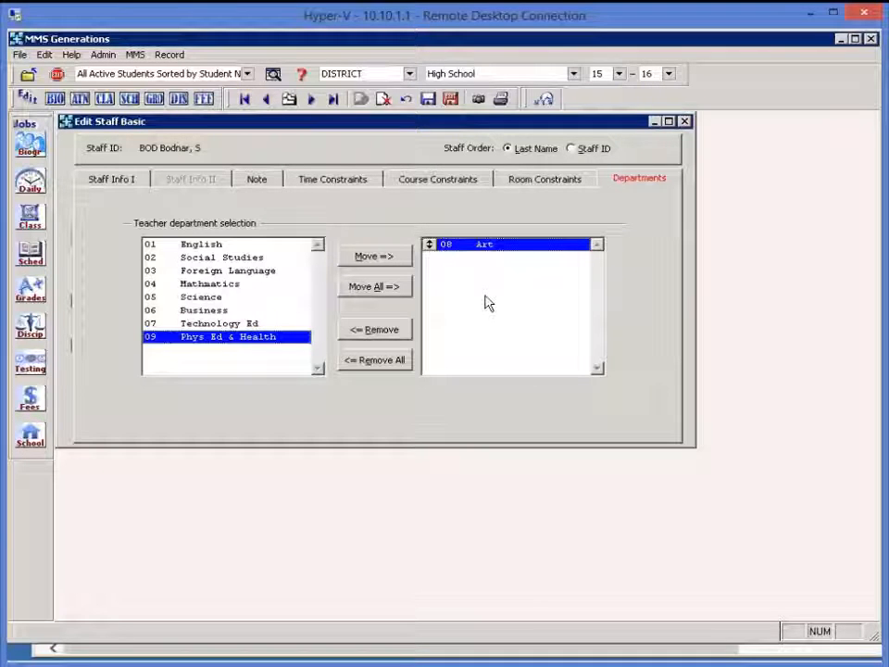
click(191, 300)
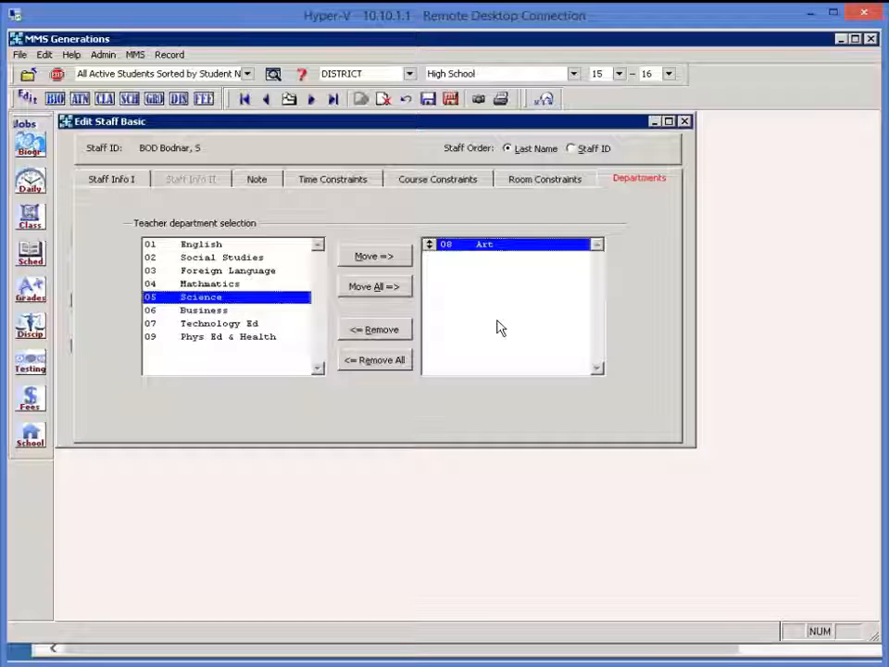
click(507, 182)
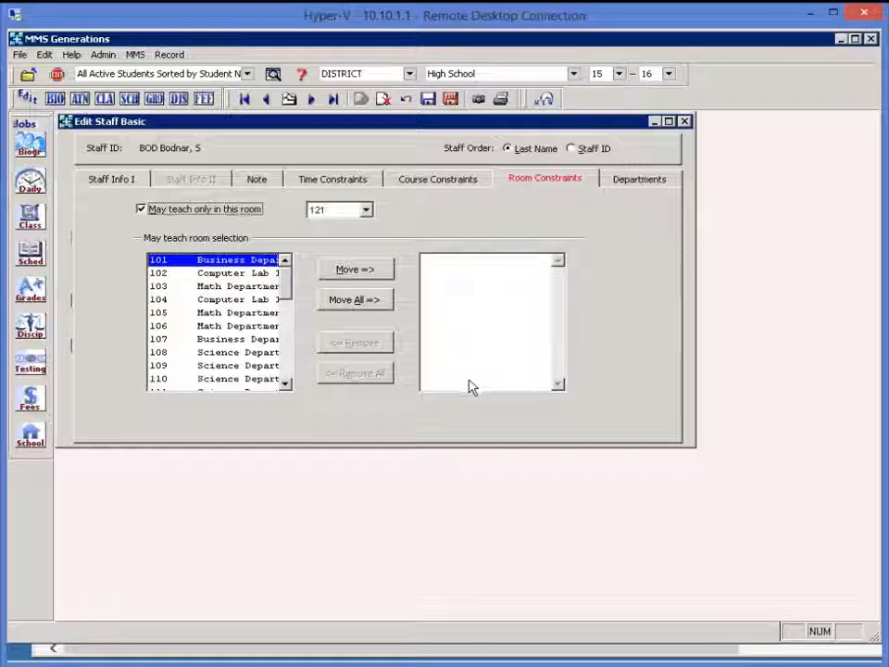
click(244, 100)
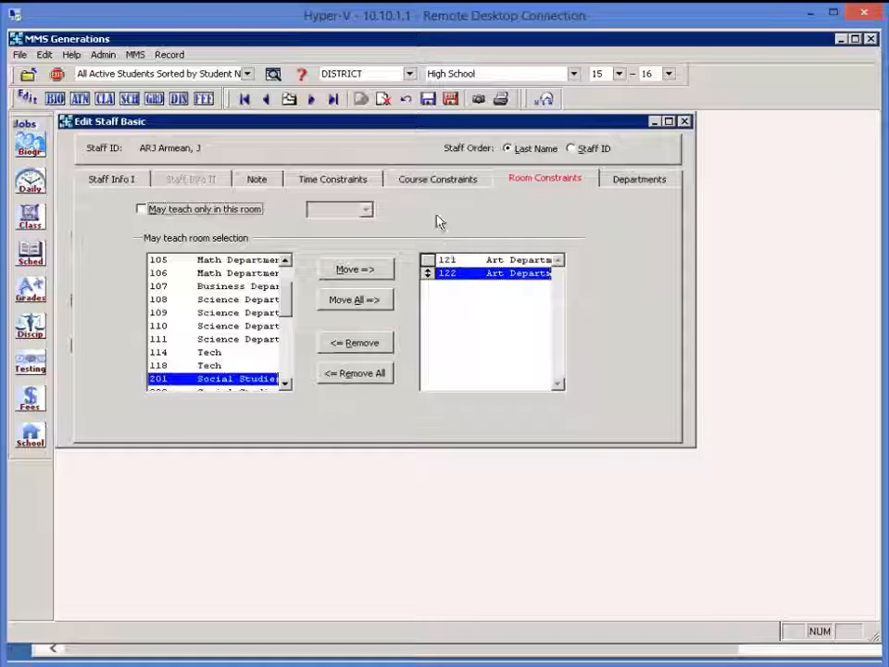
click(450, 98)
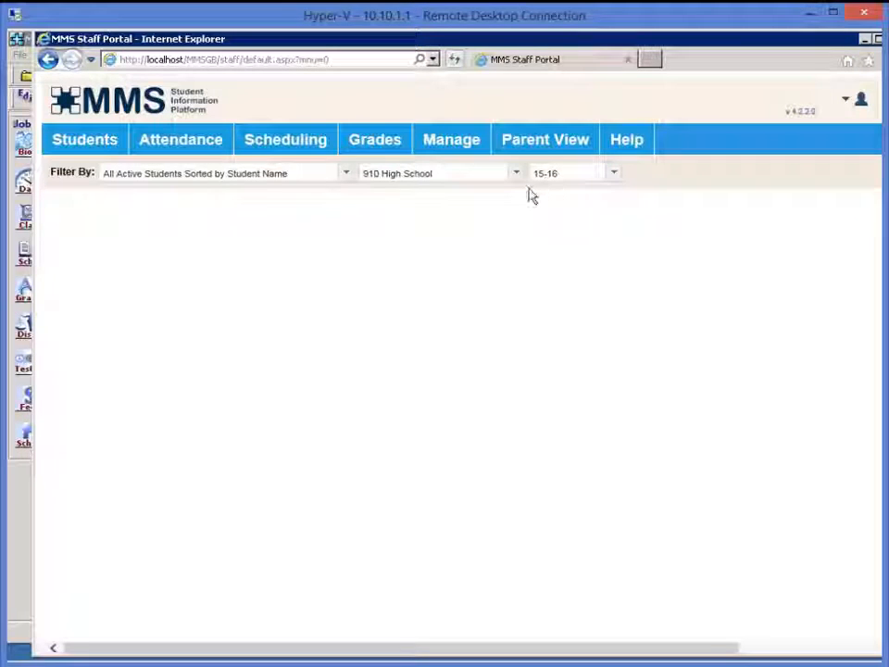
- In the MMS Staff Portal, create a scheduling checkpoint for High School 15-16 with "Before first run" added to its description
click(279, 144)
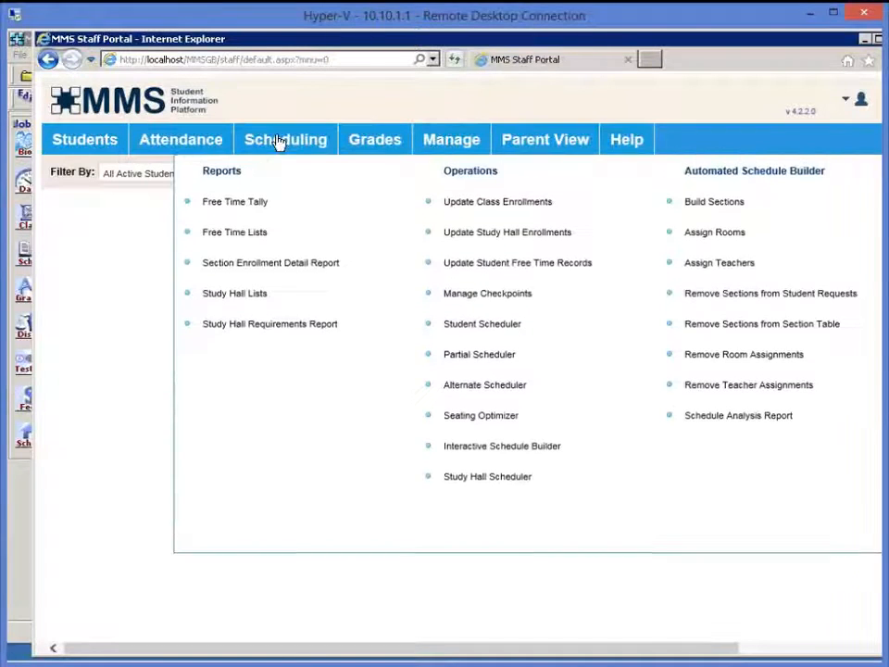
click(499, 298)
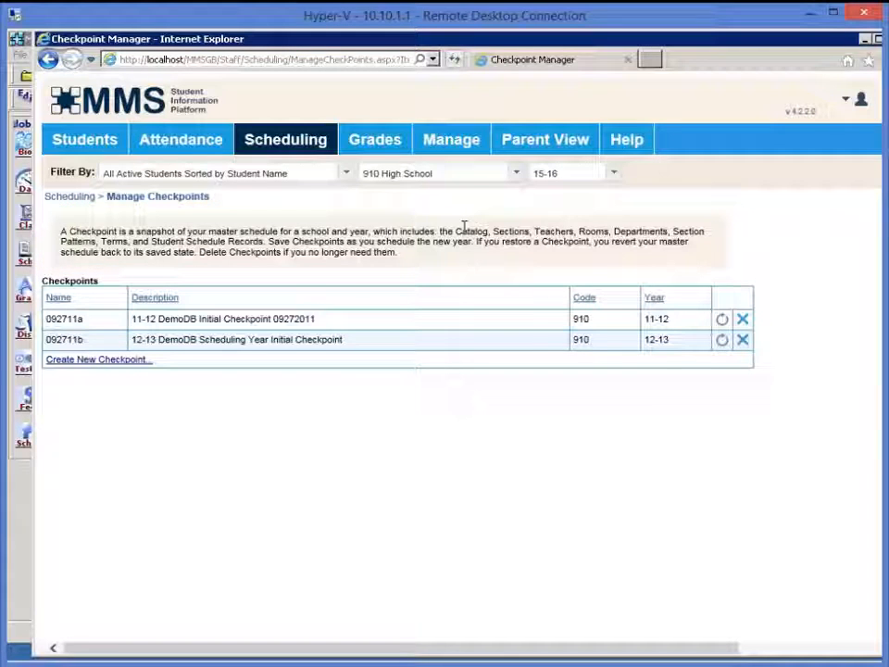
click(97, 361)
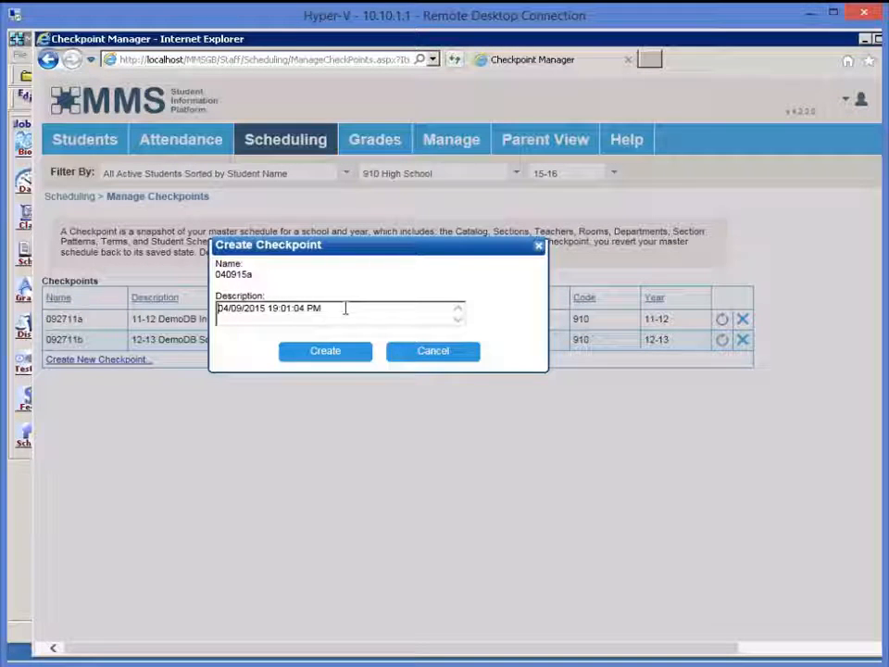
click(345, 309)
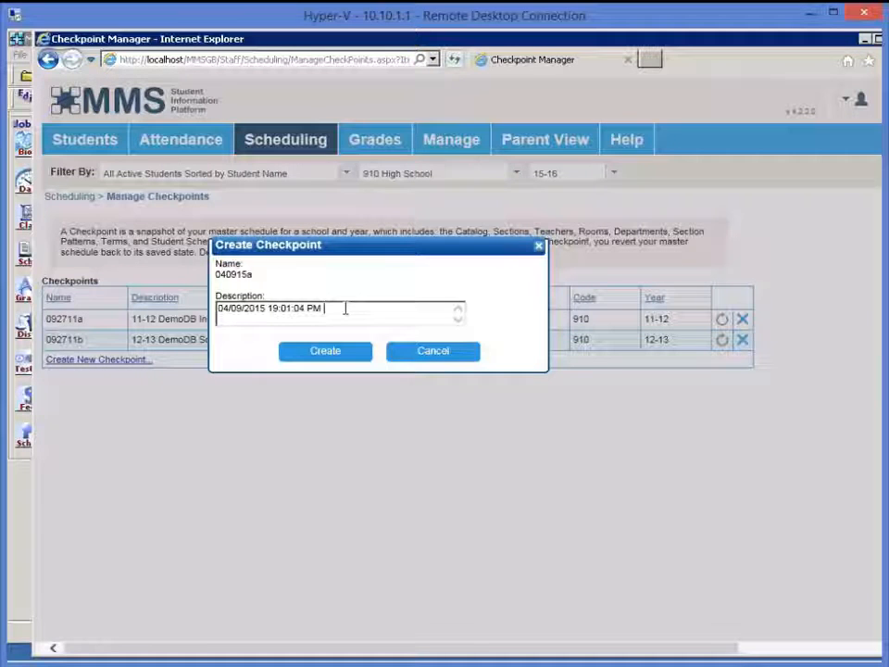
text(Before first run)
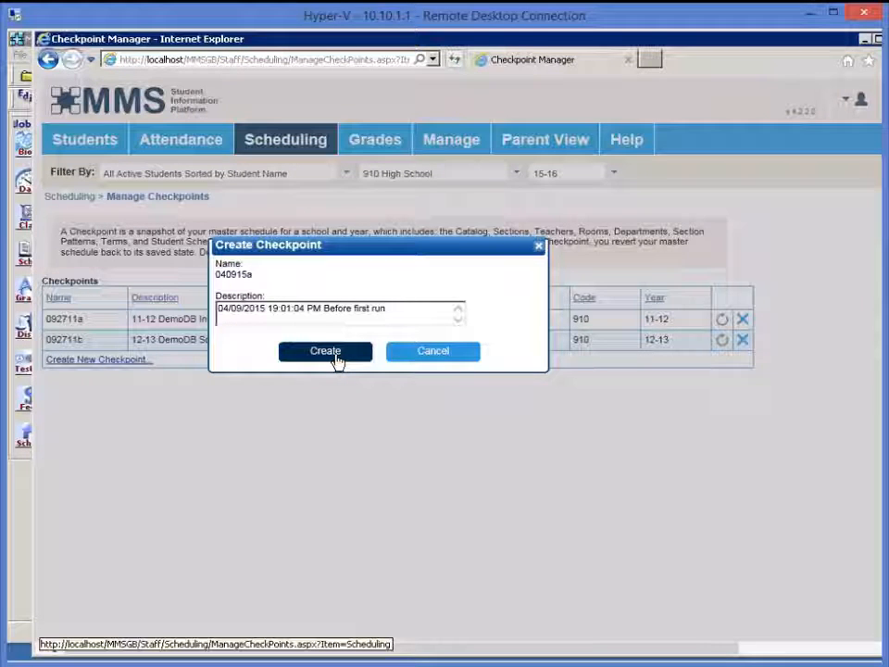
click(335, 357)
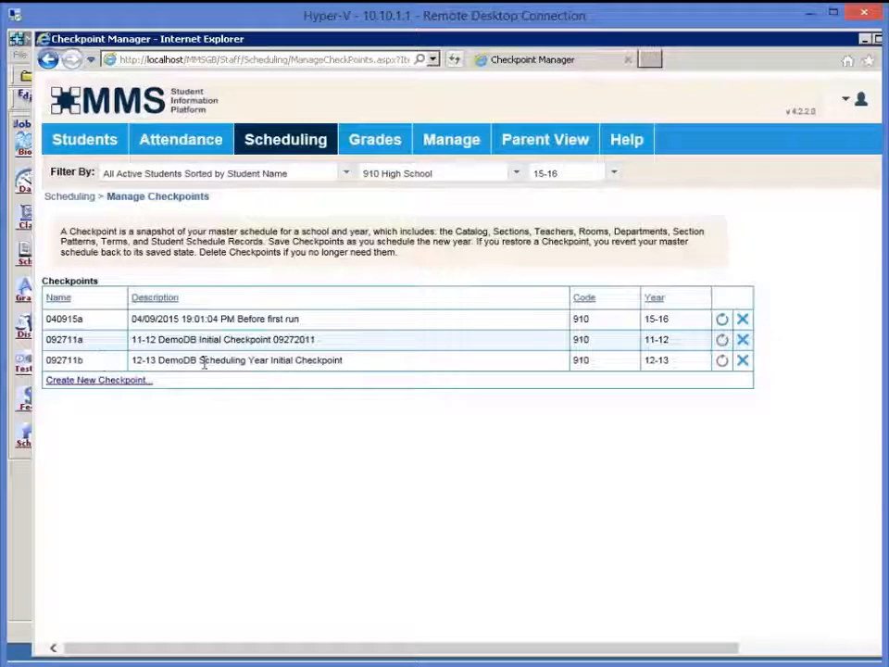
- Delete the old checkpoints 092711a and 092711b
click(743, 341)
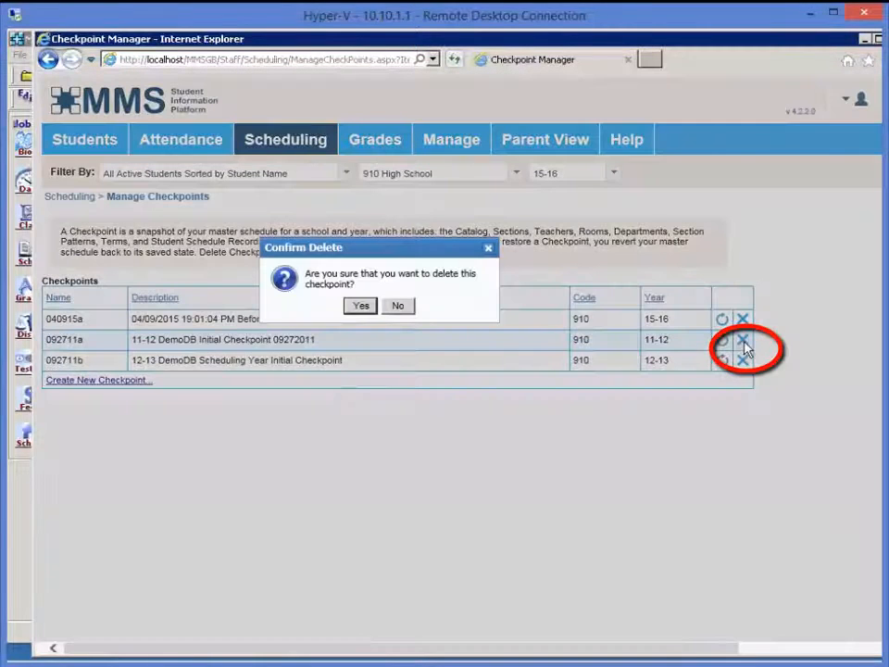
click(359, 306)
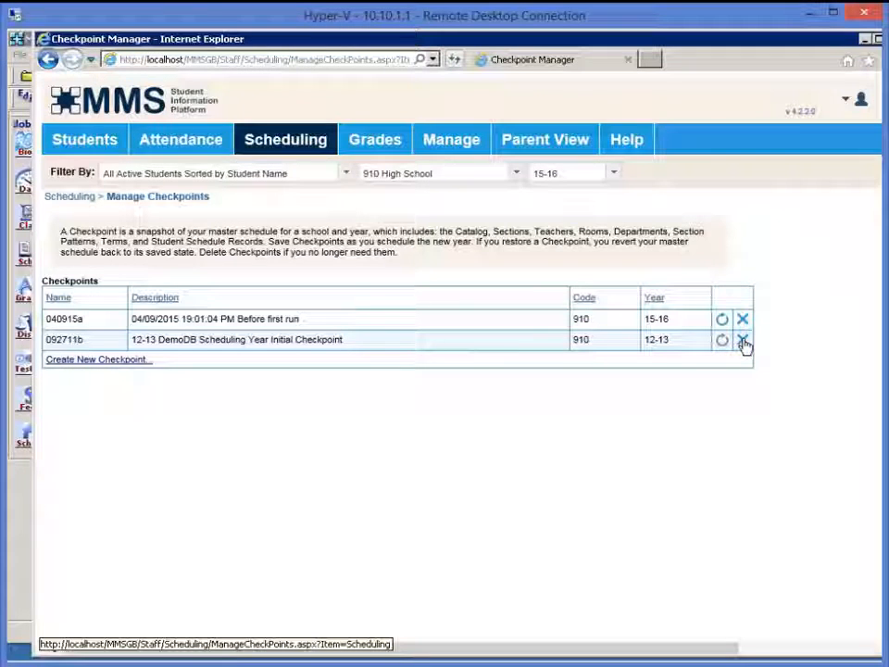
click(742, 341)
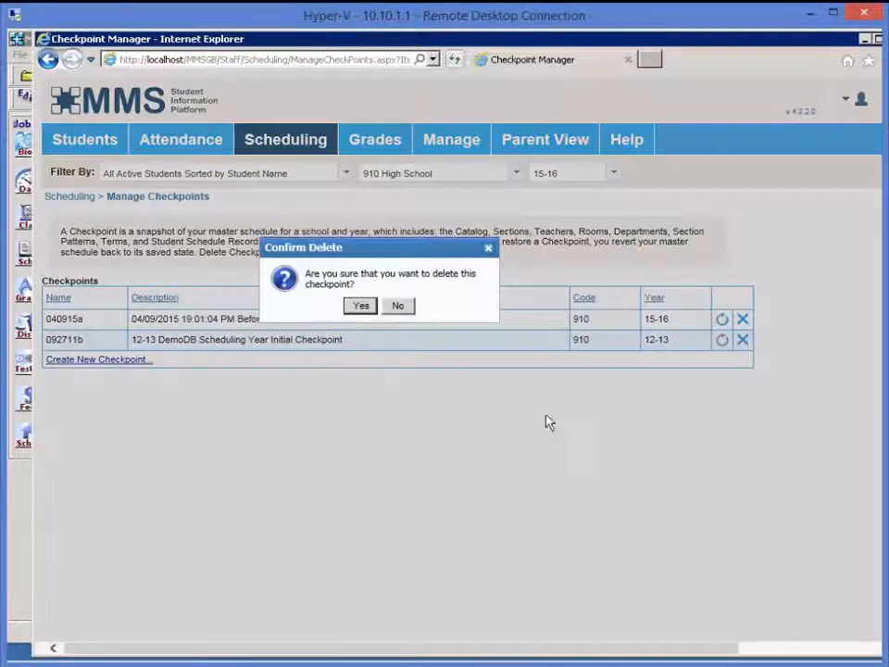
click(363, 307)
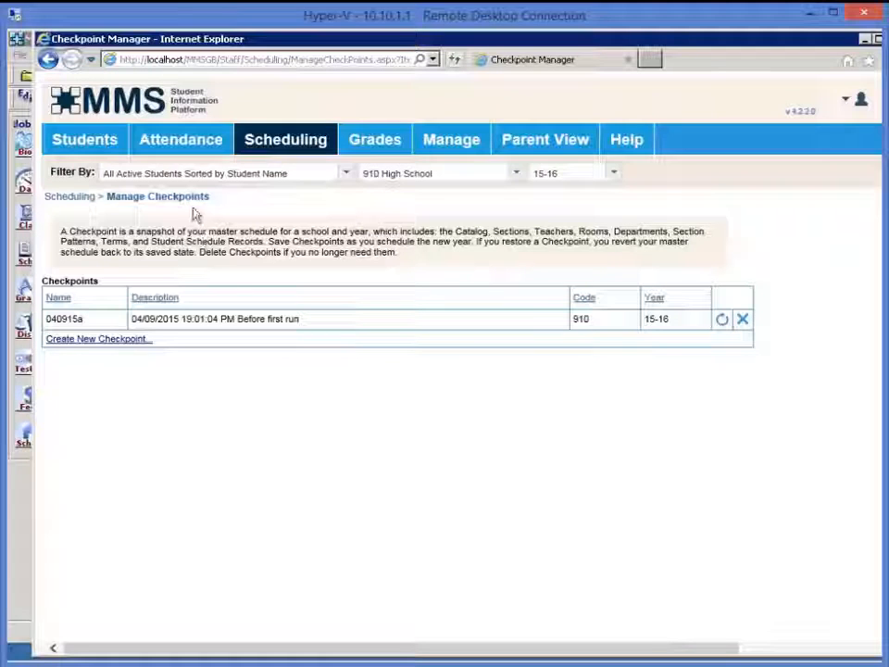
- Set the student filter to All Active Students-Sorted by YOG/Student Name
click(347, 174)
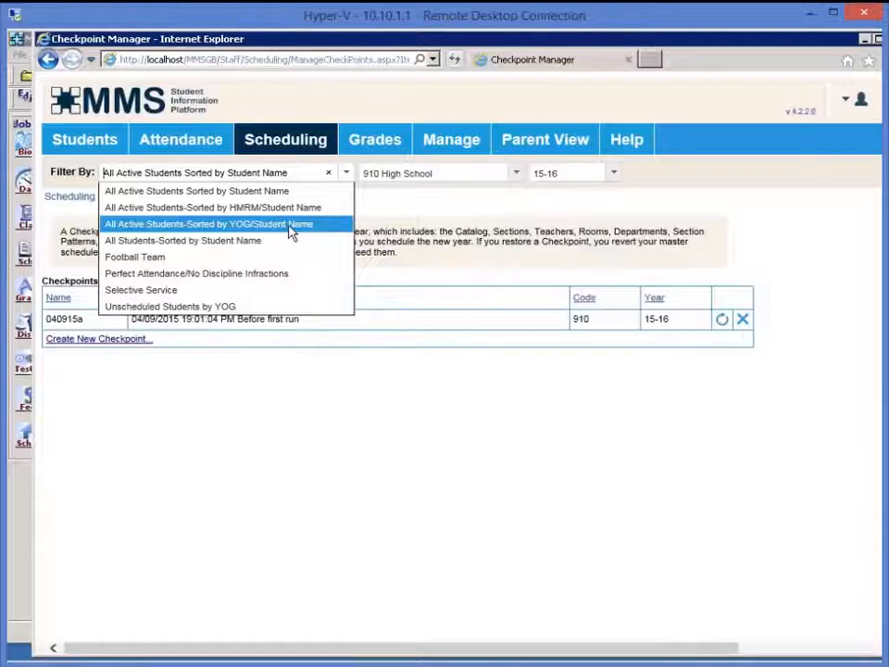
click(290, 232)
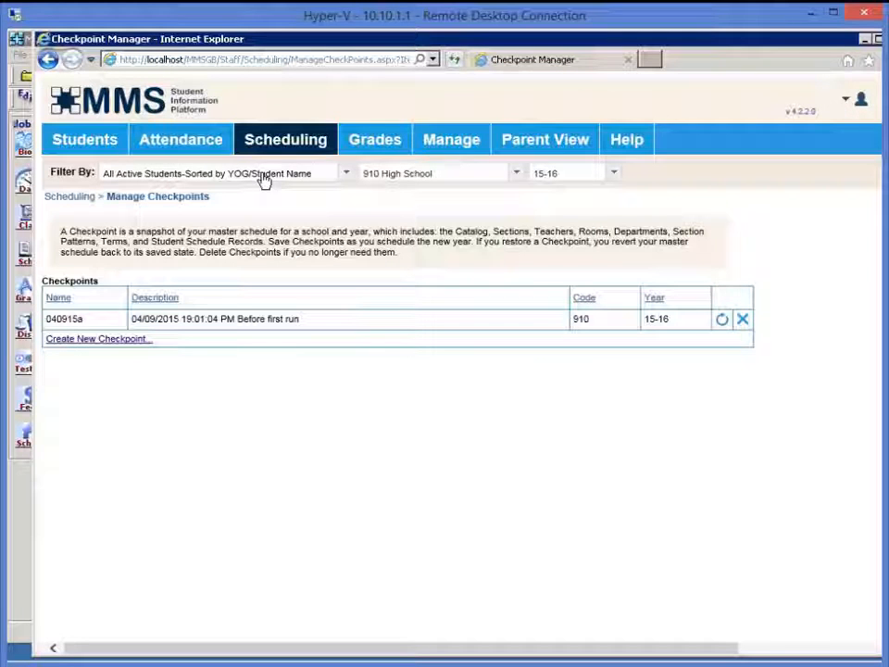
- Start a new student filter named YOGDOB with the description "YOG by Birthdate"
click(441, 150)
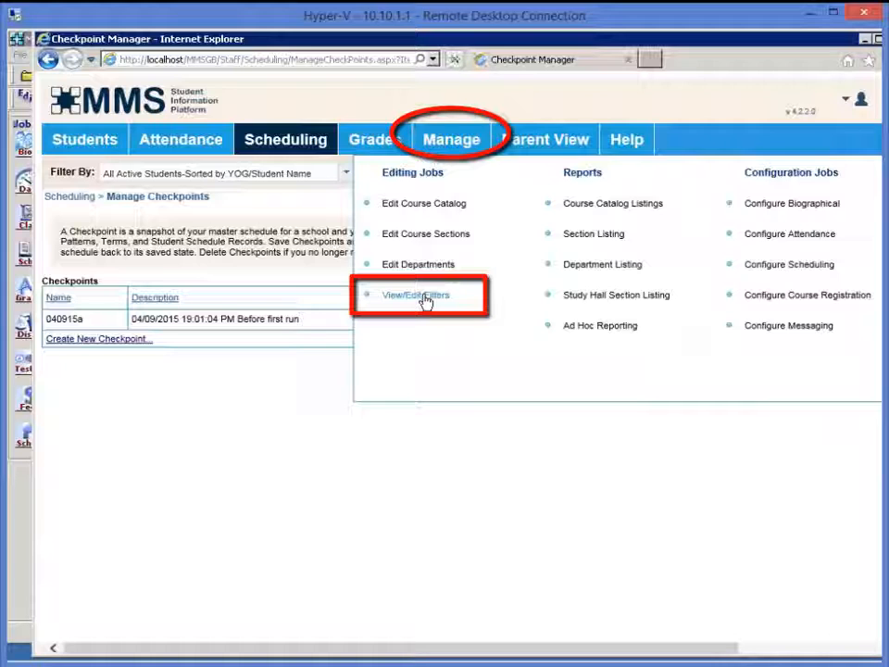
click(425, 298)
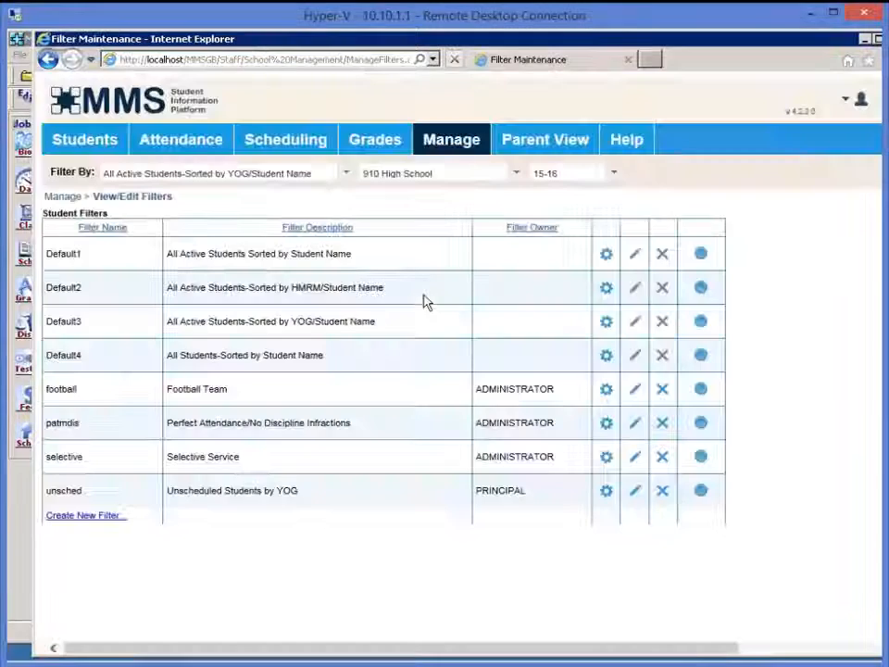
click(77, 520)
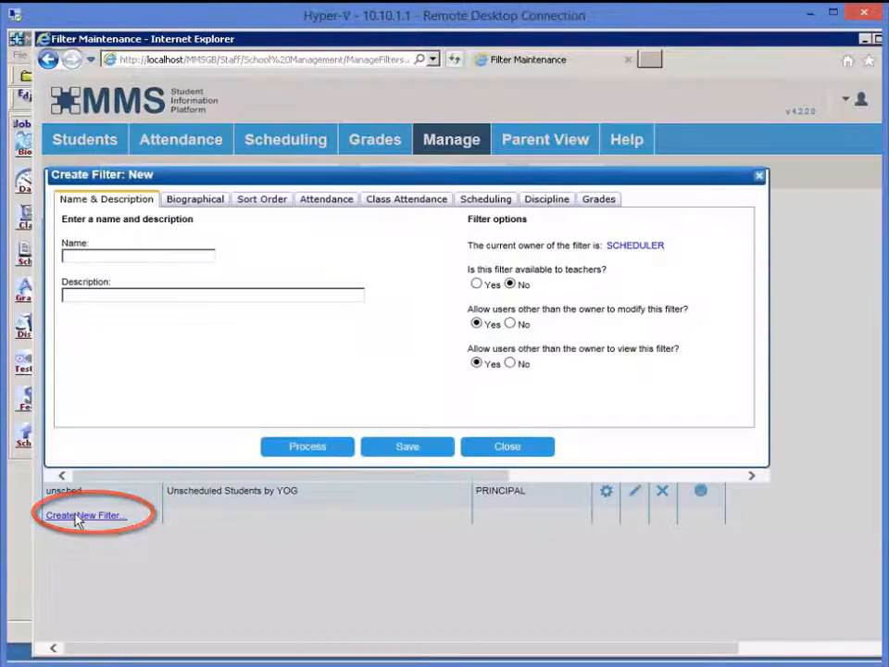
text(YOG)
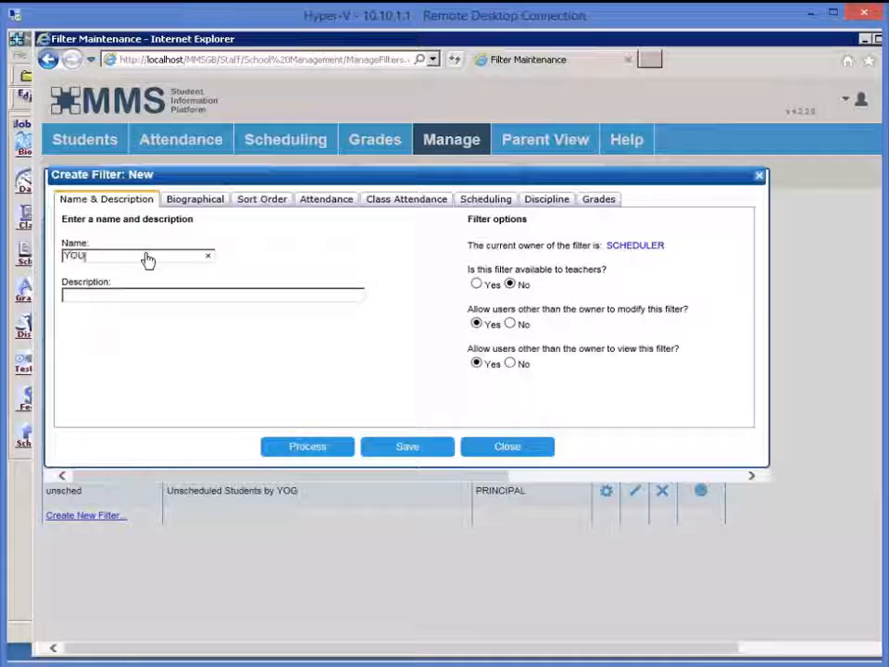
text(DOB)
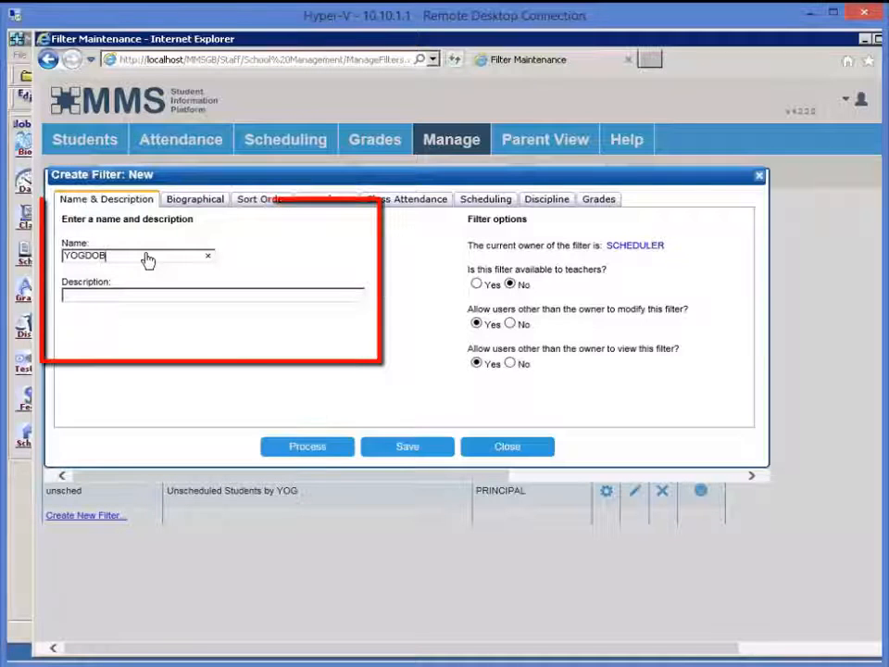
key(Tab)
text(YOG by)
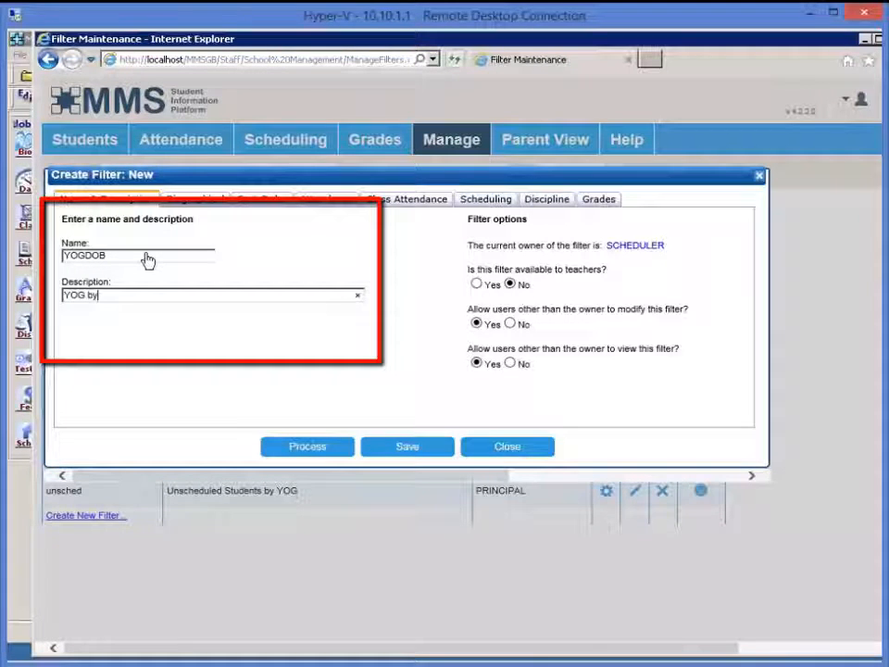
text( Birthdate)
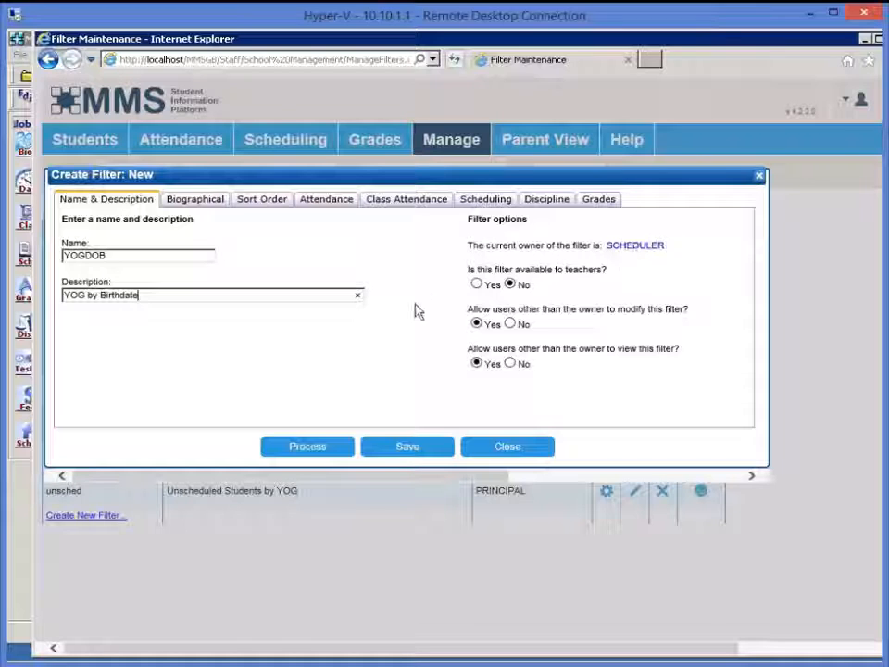
- Add the biographical condition EMF_FLAG Like "A" to the new YOGDOB filter
click(198, 207)
click(162, 256)
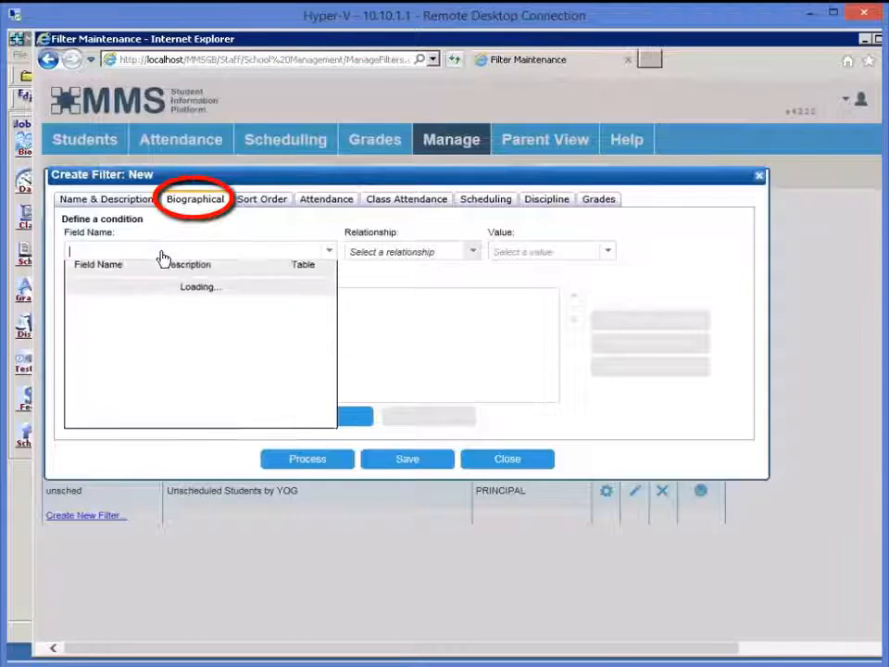
text(em)
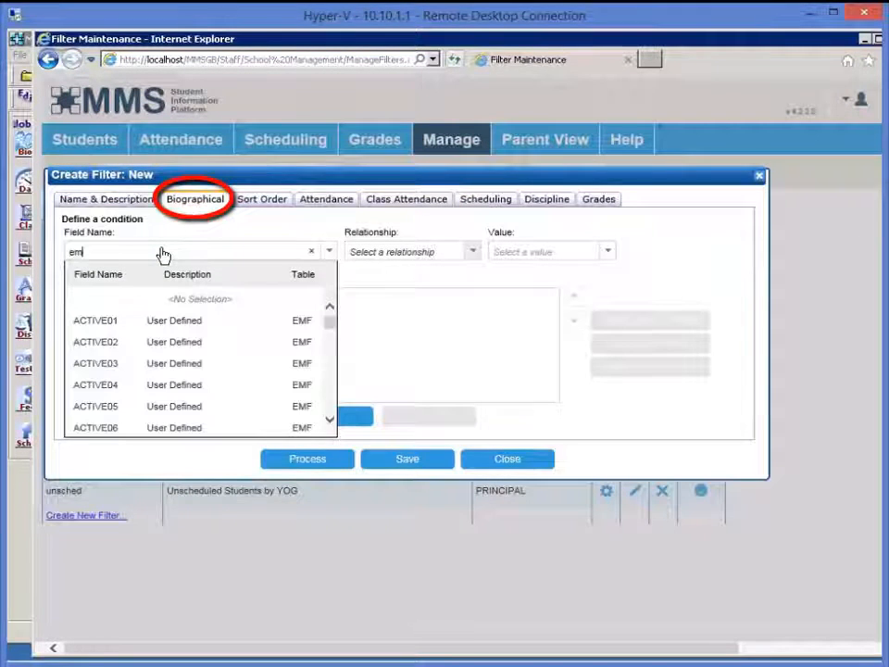
text(f)
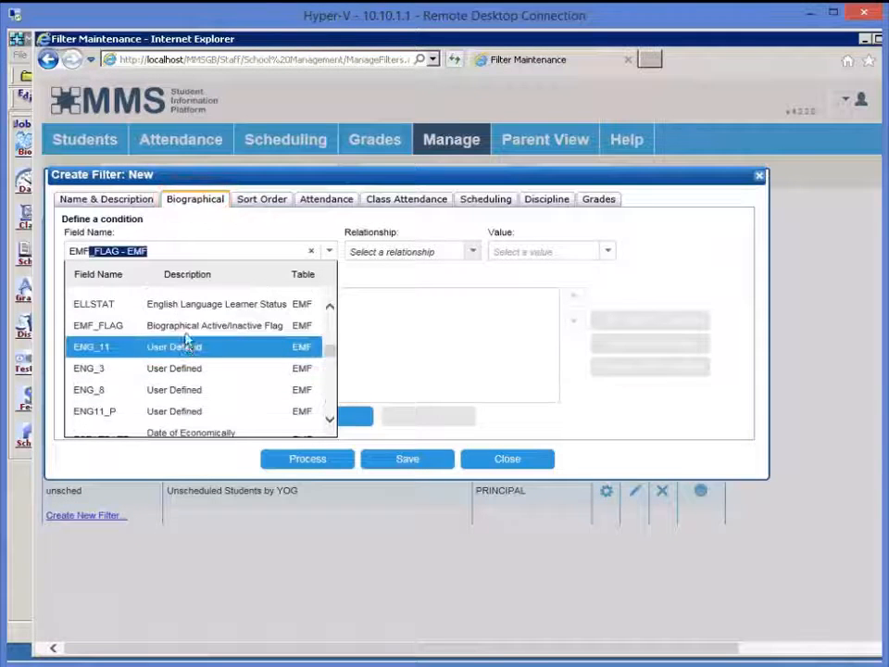
click(189, 328)
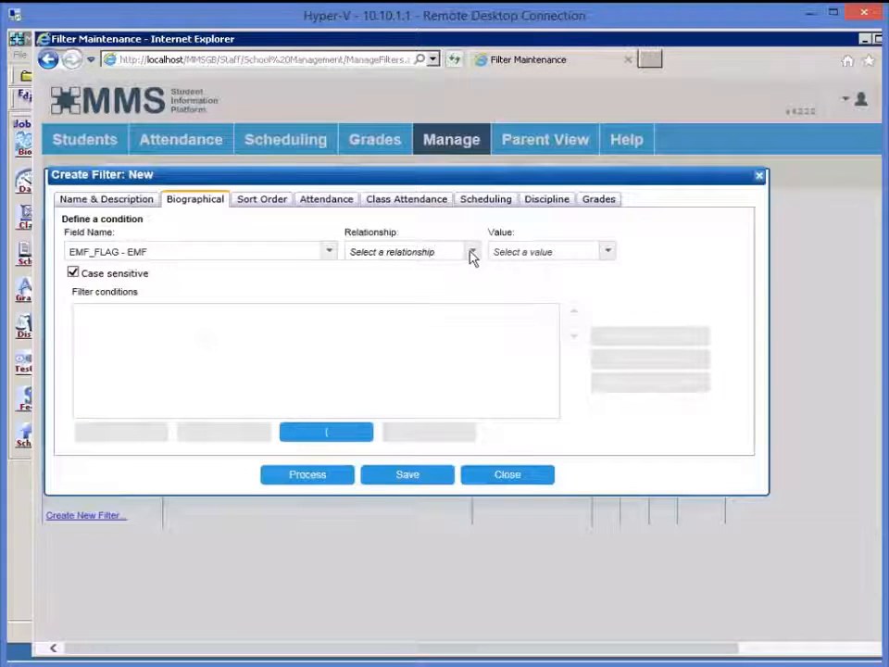
click(471, 253)
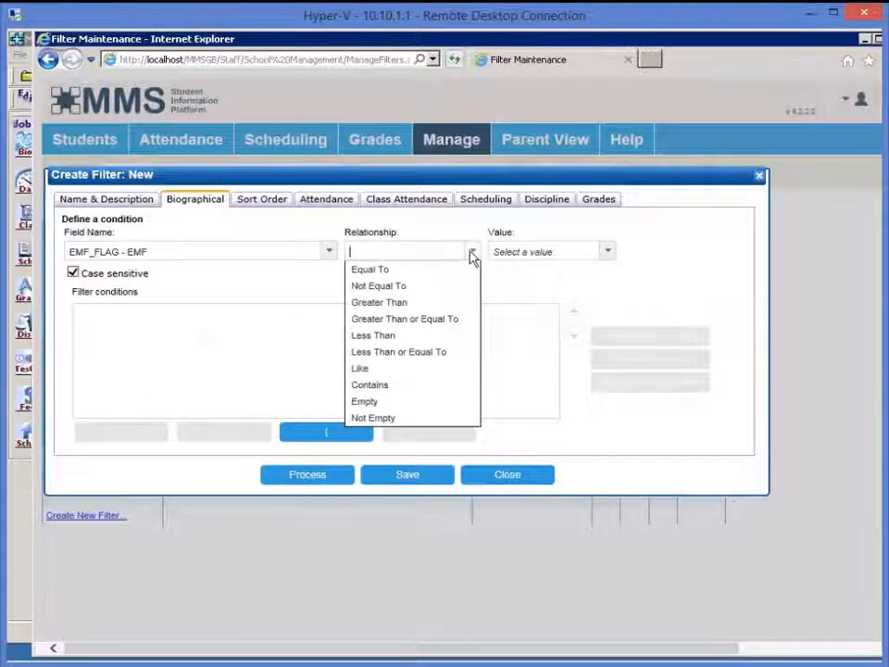
click(417, 369)
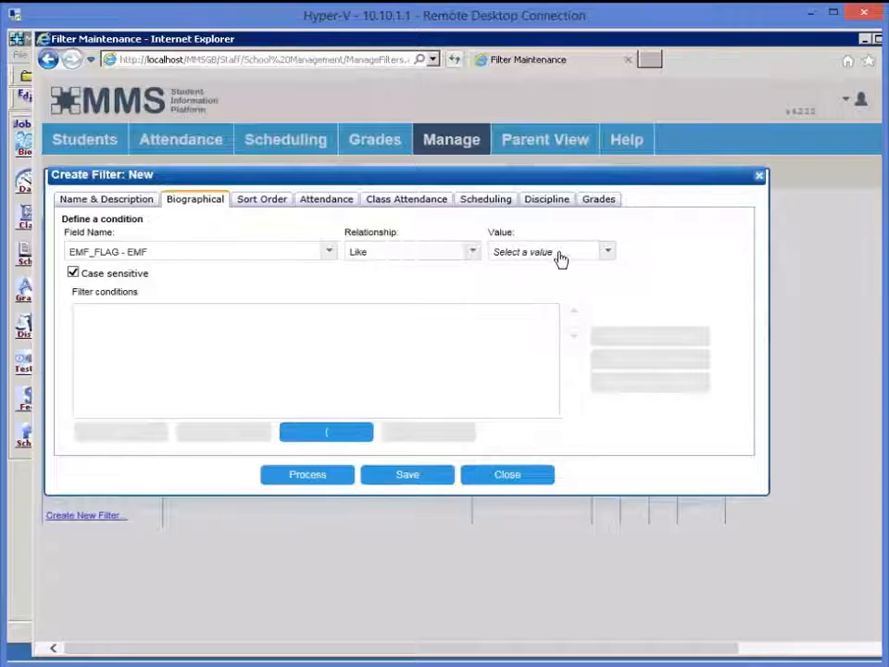
click(560, 259)
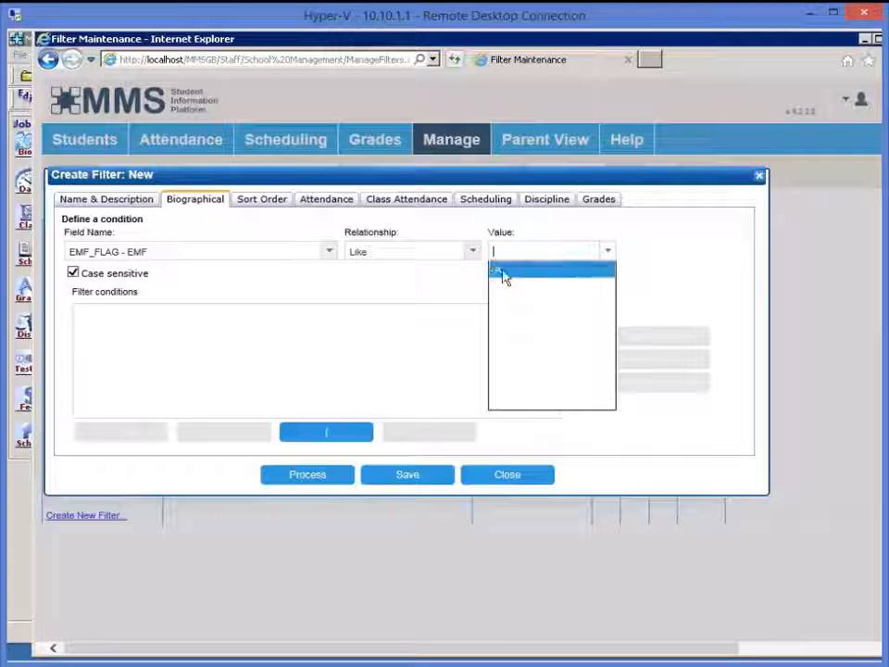
click(503, 272)
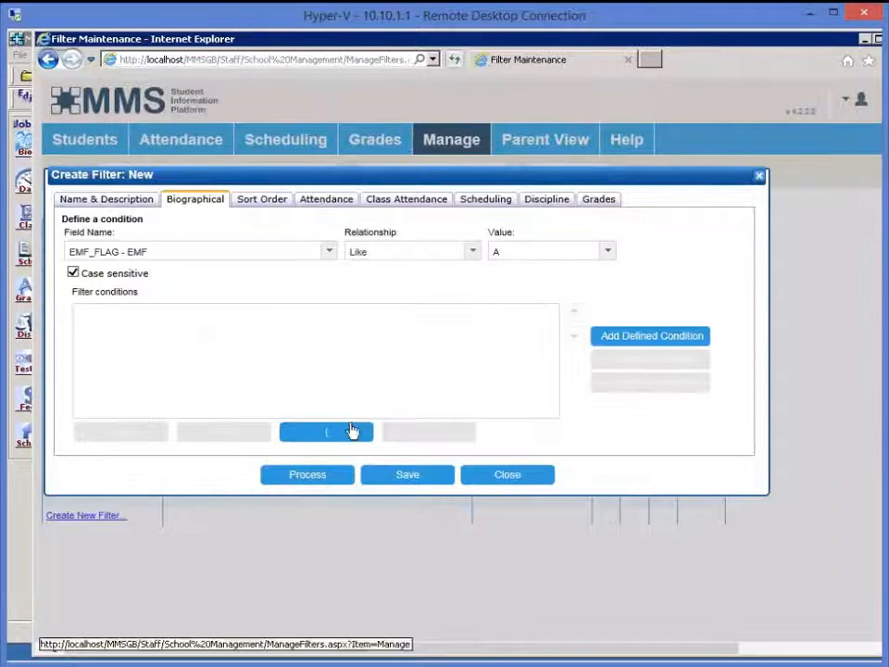
click(603, 338)
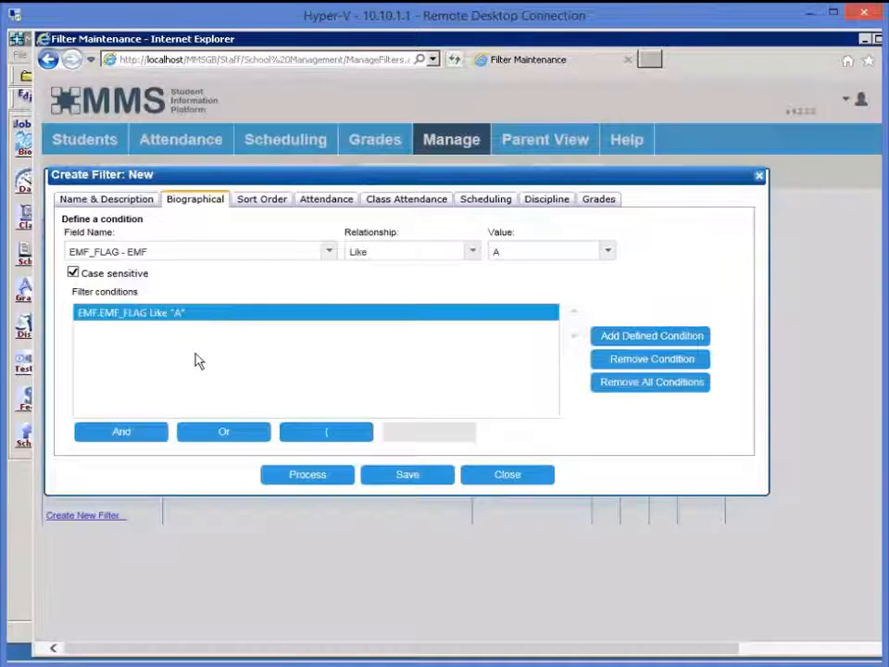
- Add YOG from the EMF table as the filter's first sort field, in ascending order
click(276, 201)
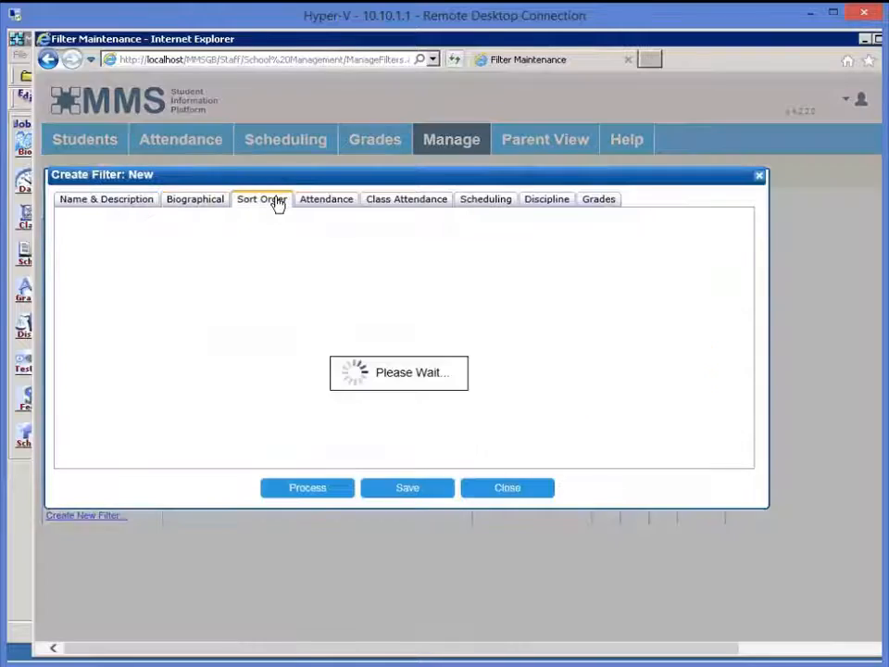
click(204, 242)
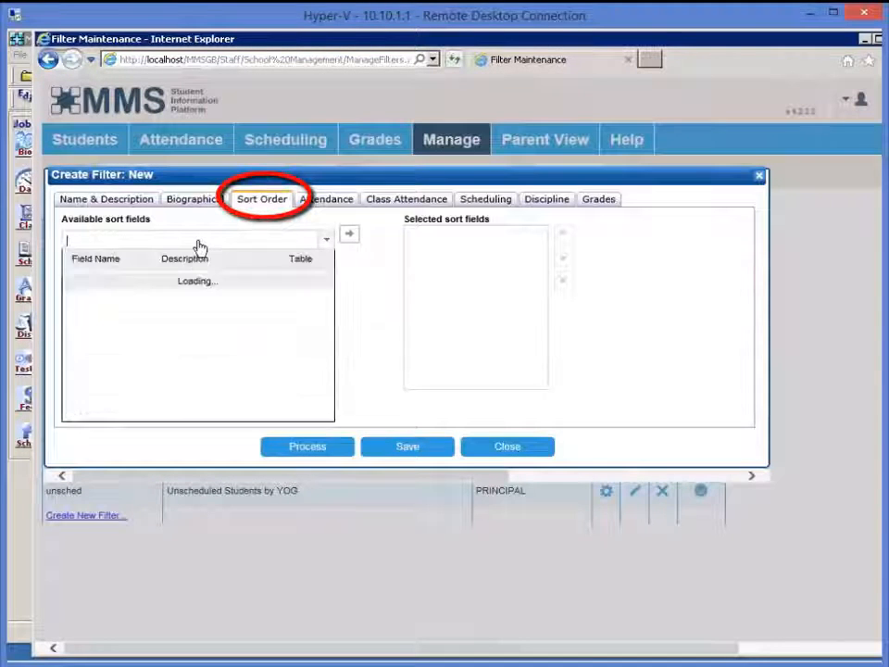
text(y)
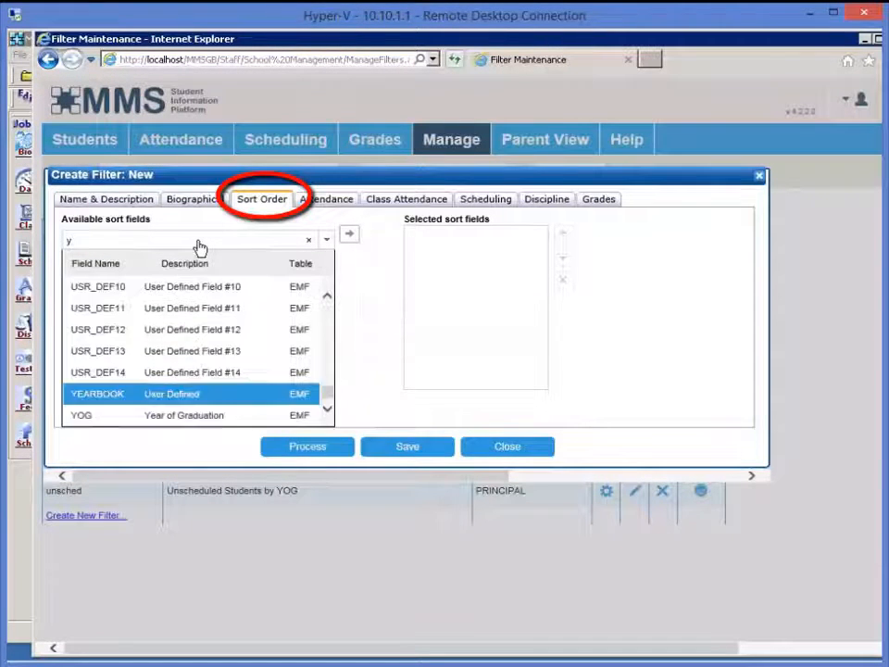
click(325, 409)
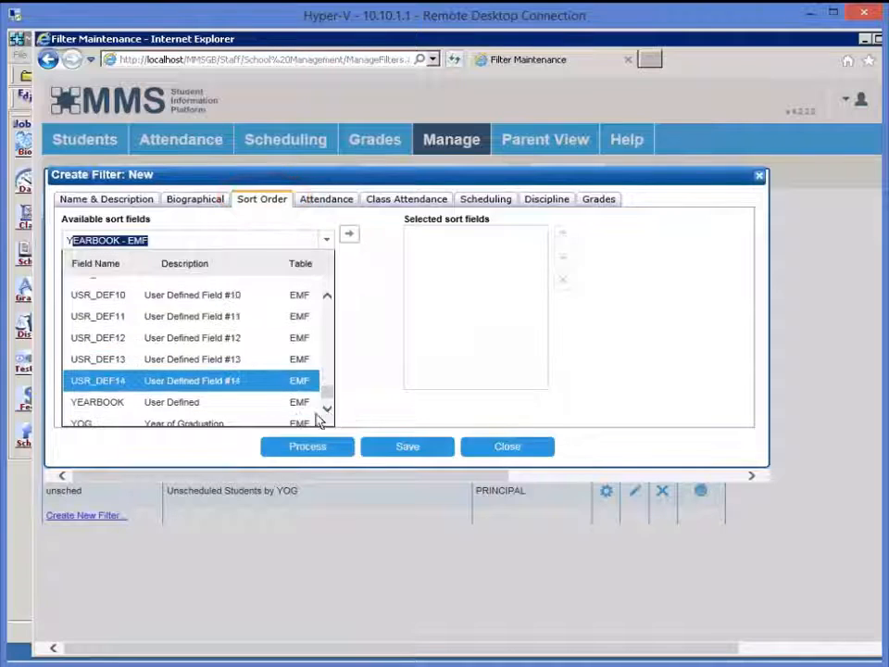
click(221, 424)
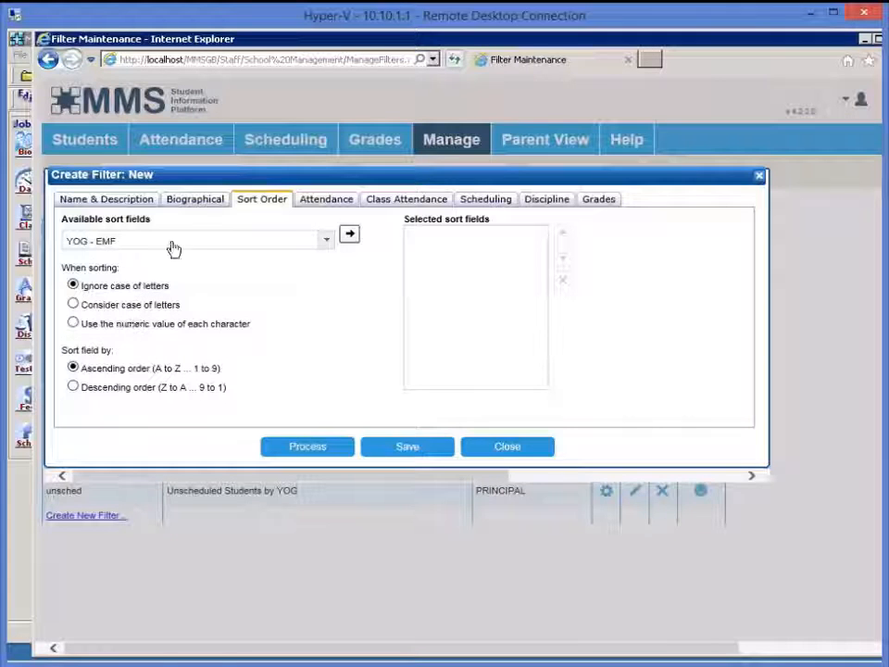
click(350, 237)
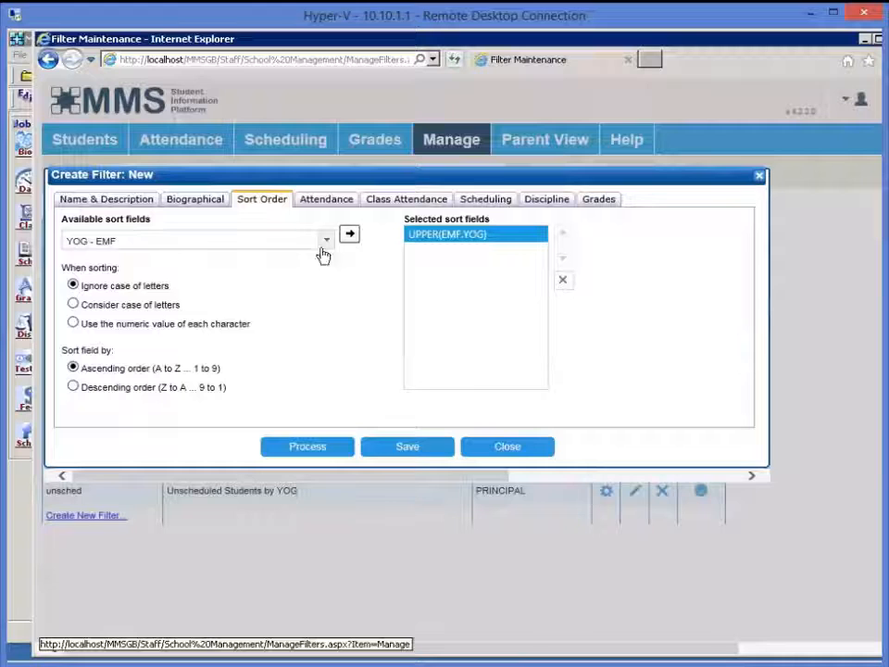
- Add BIRTH_DATE from the EMF table as the filter's second sort field, in ascending order
click(172, 247)
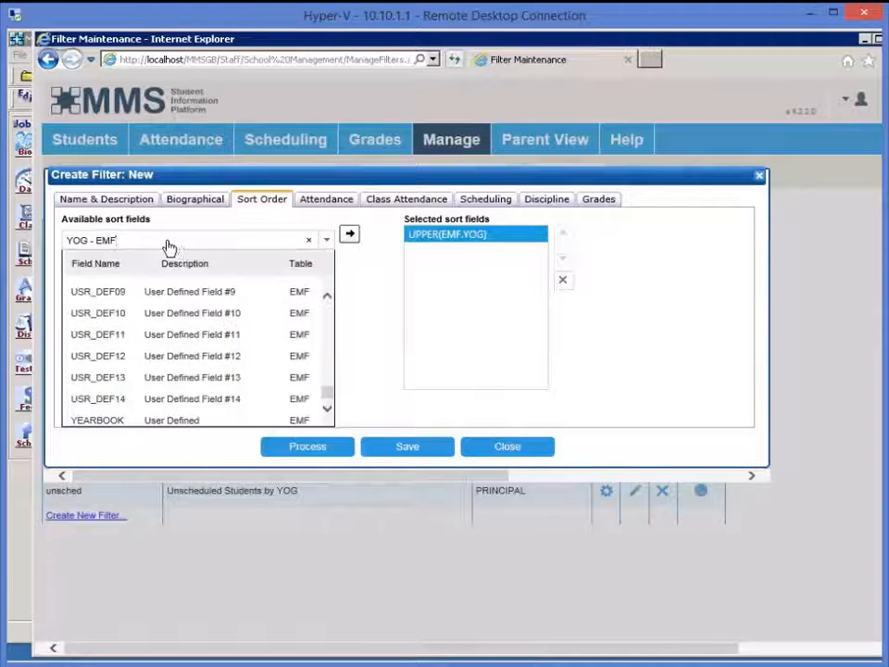
text(b)
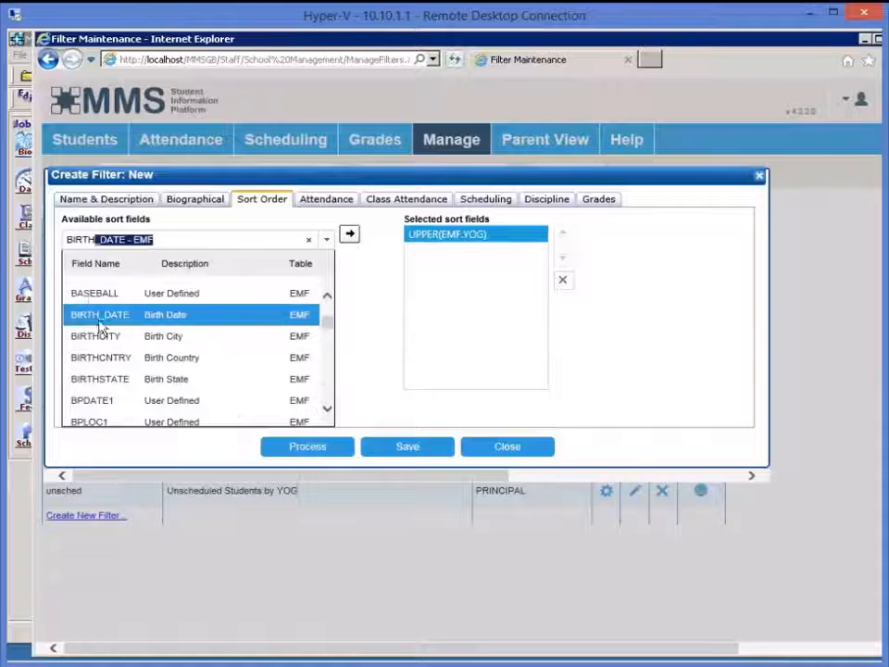
click(115, 315)
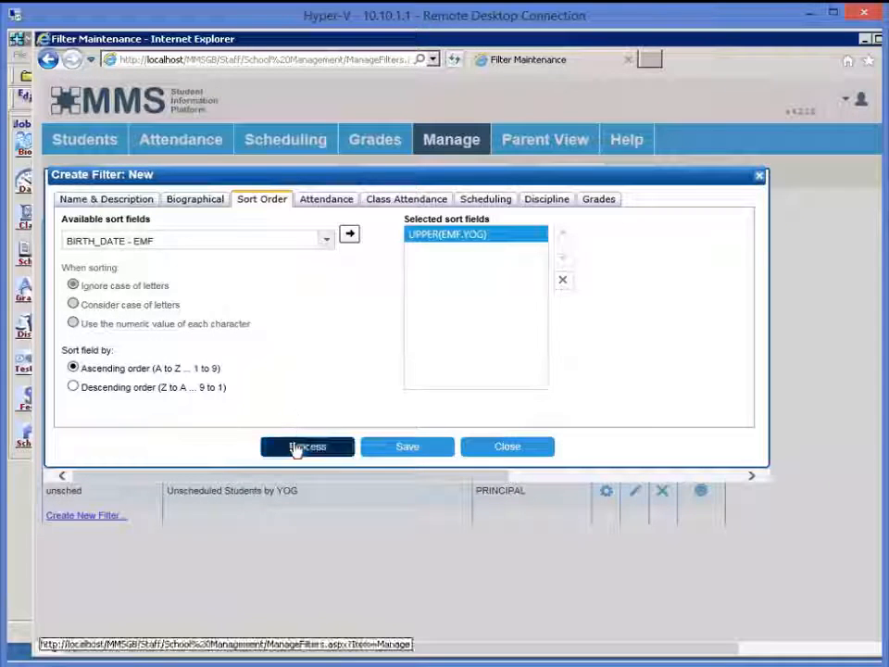
click(349, 243)
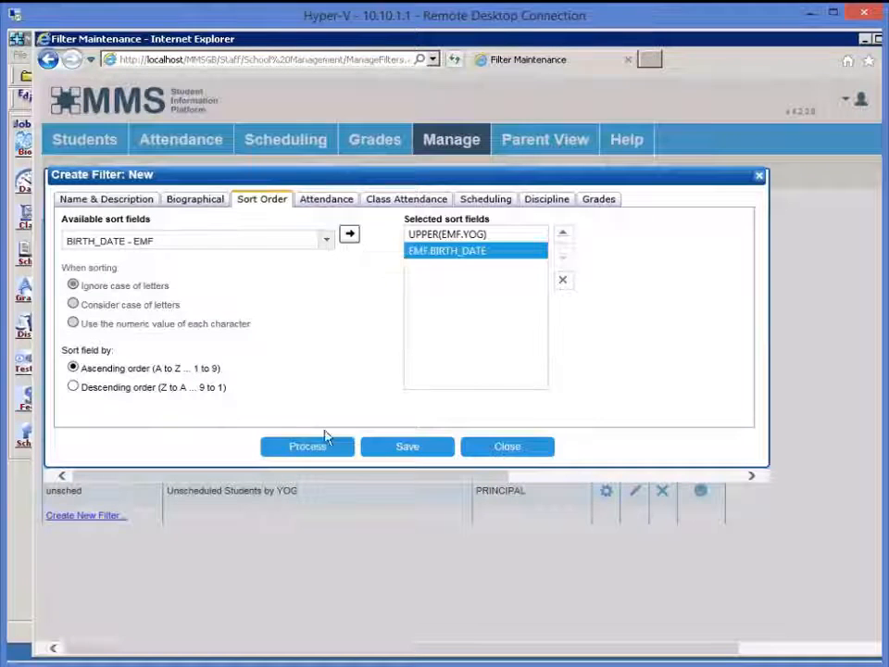
- Process the YOGDOB filter to preview its student listing, then save the filter and close its editor
click(316, 447)
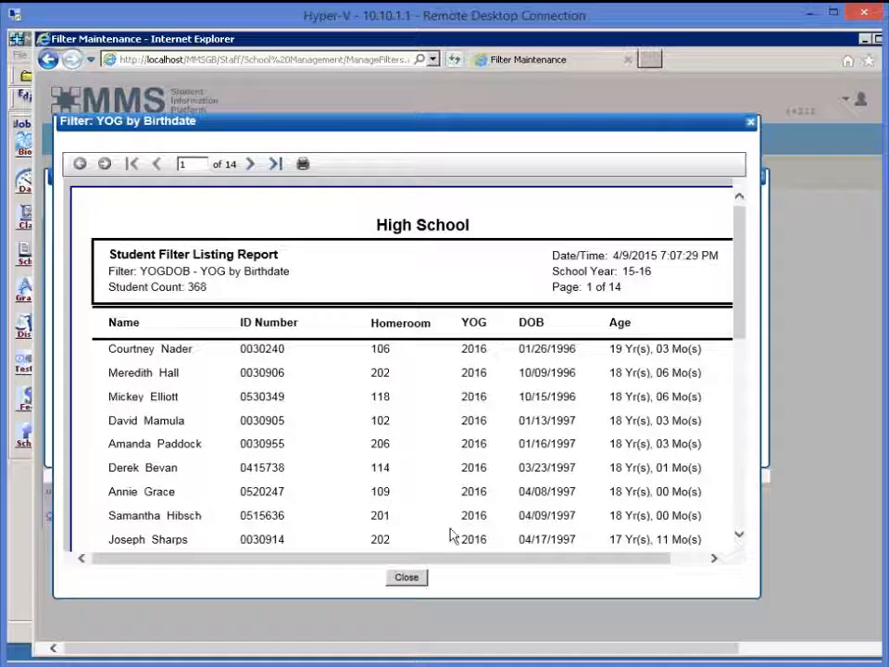
click(407, 578)
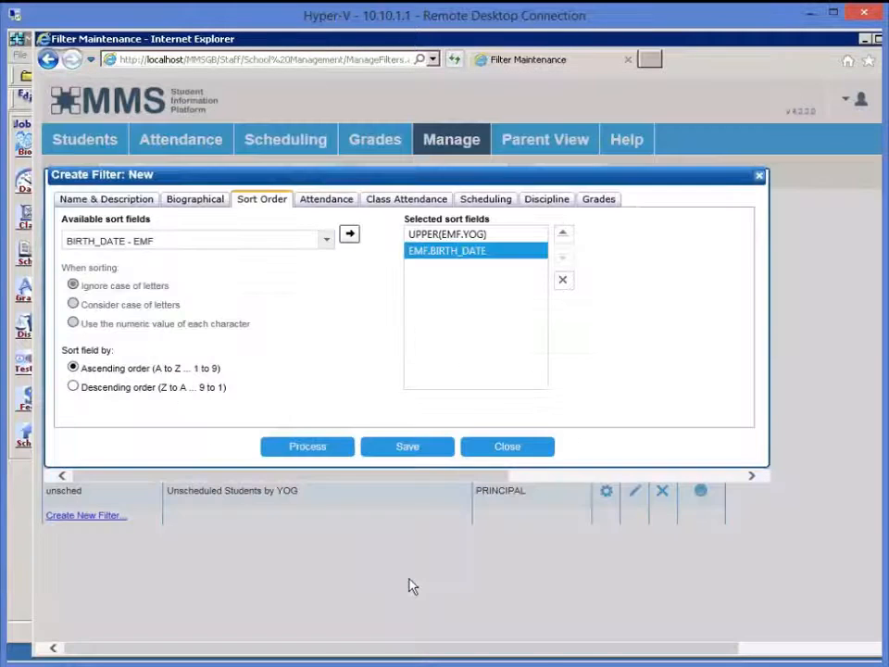
click(412, 447)
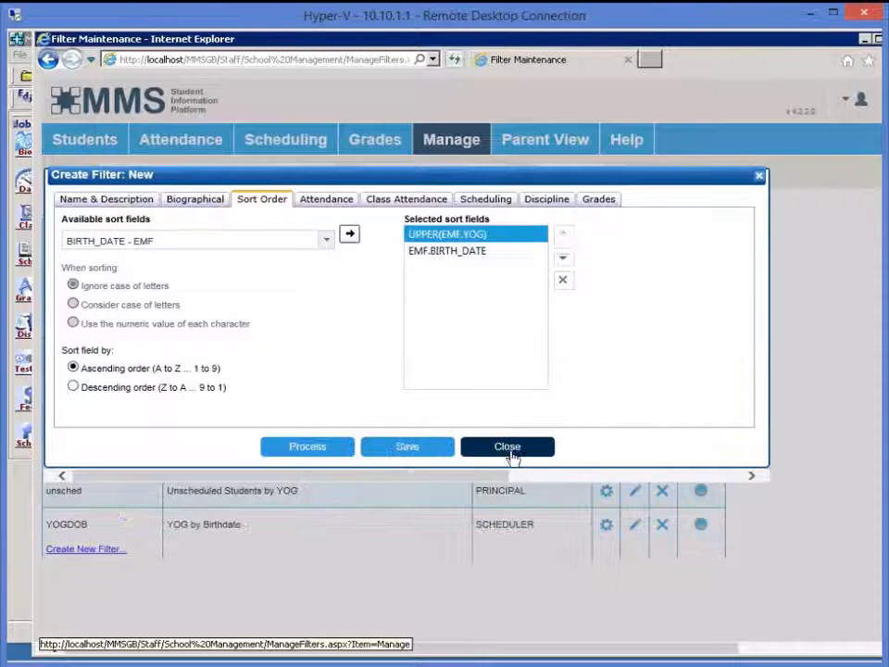
click(508, 449)
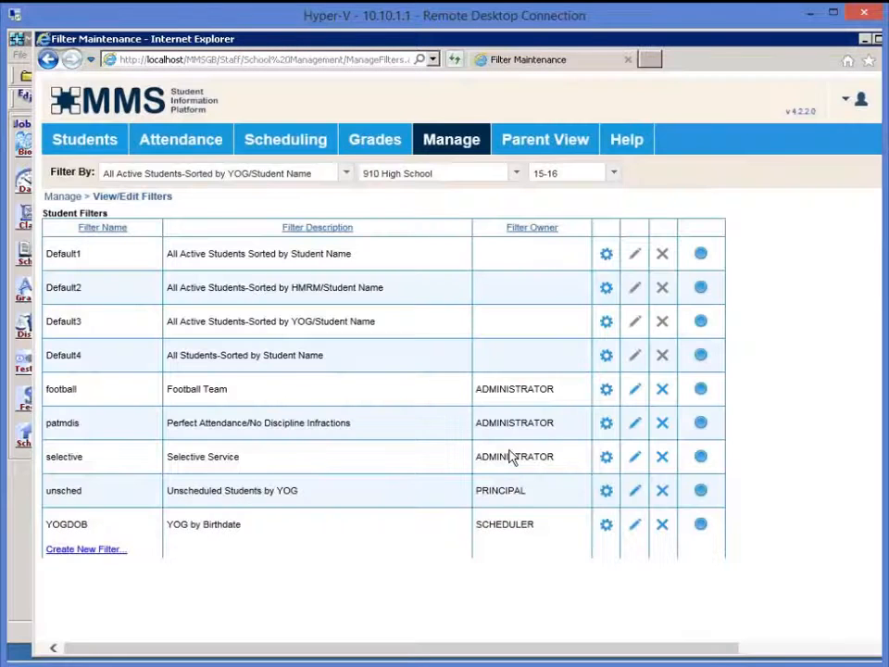
- Open Build Sections of the Automated Schedule Builder, apply the YOG by Birthdate filter, and check the student range without changing it
click(271, 176)
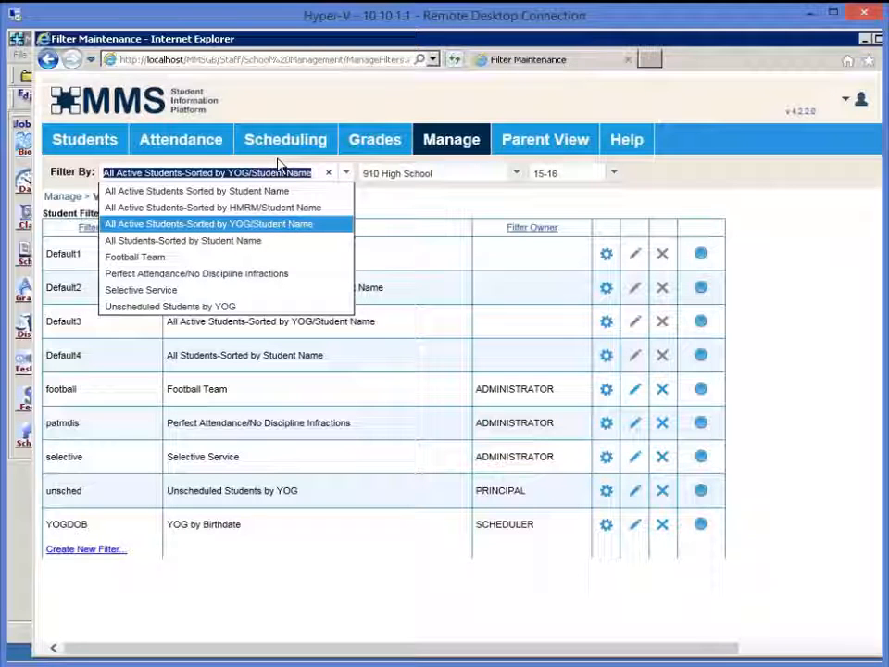
click(280, 160)
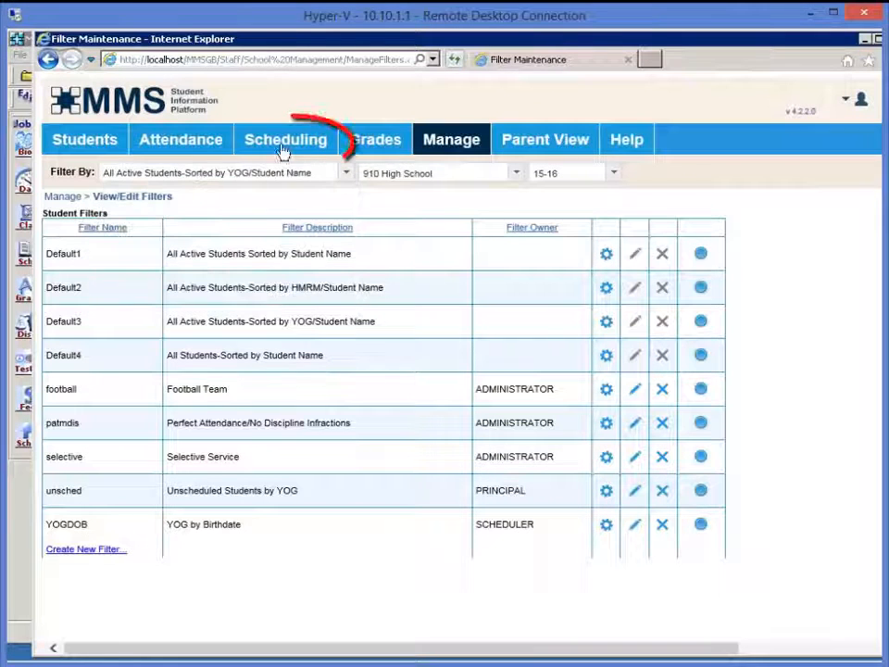
mouse_move(283, 152)
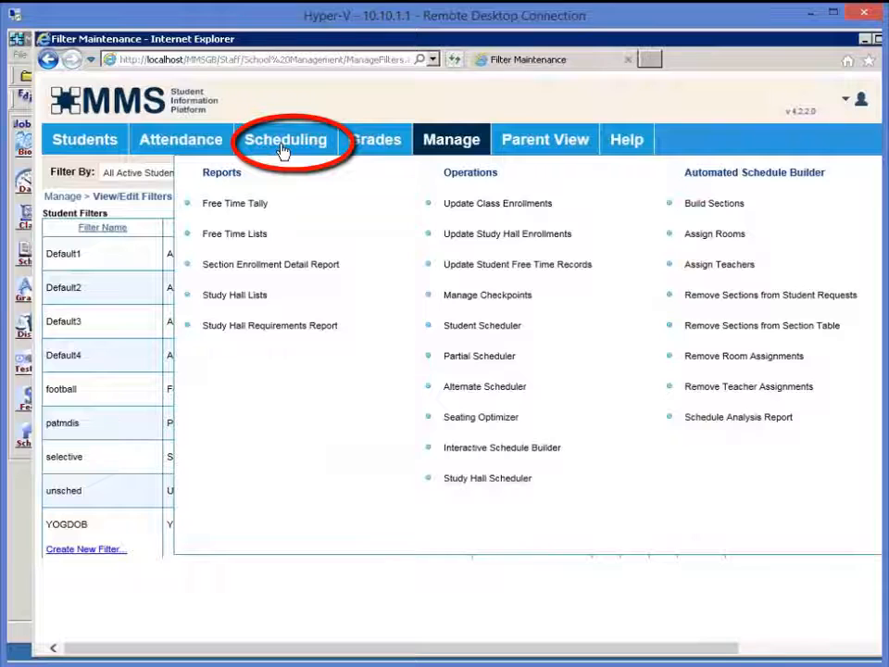
click(722, 206)
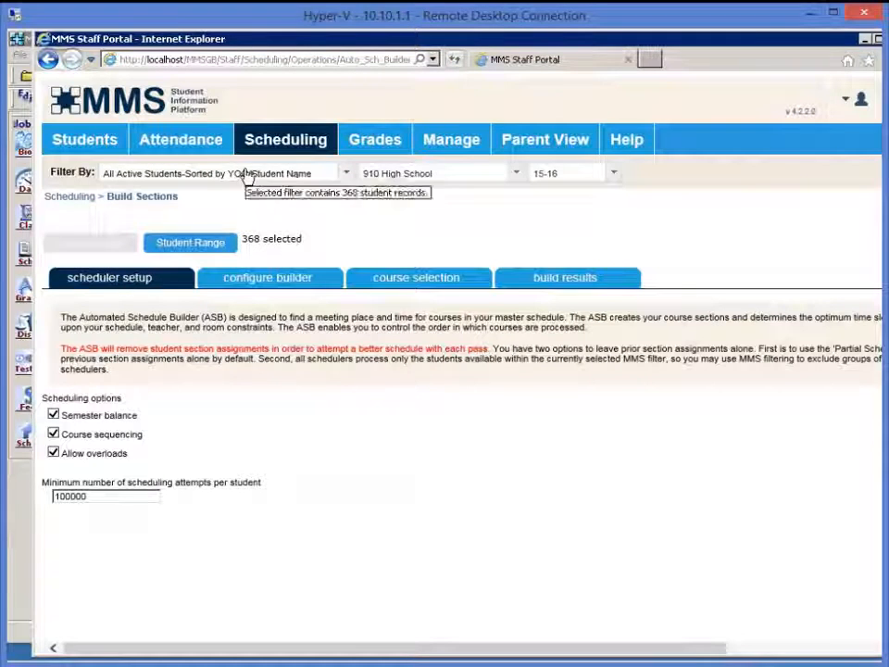
click(247, 177)
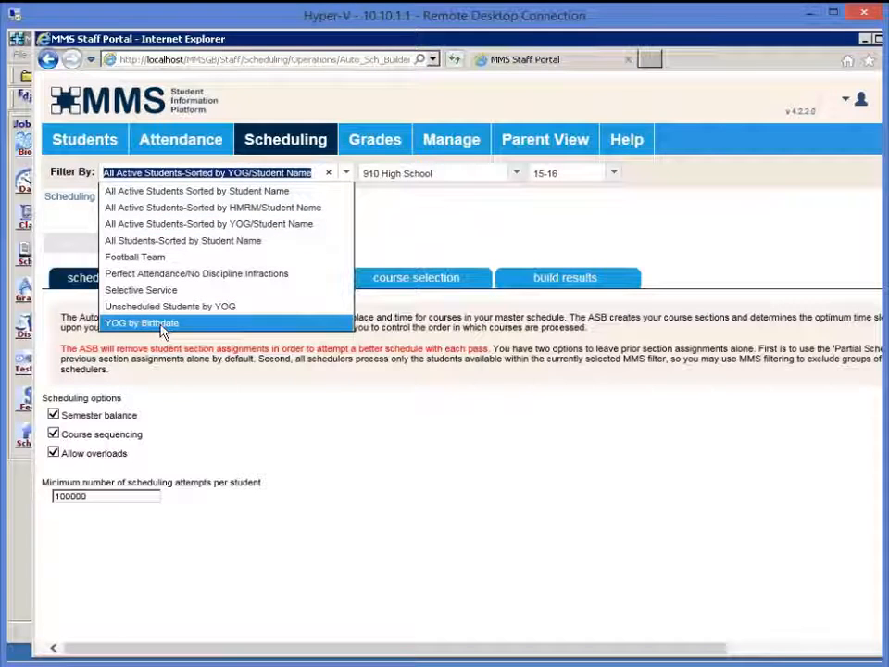
click(162, 323)
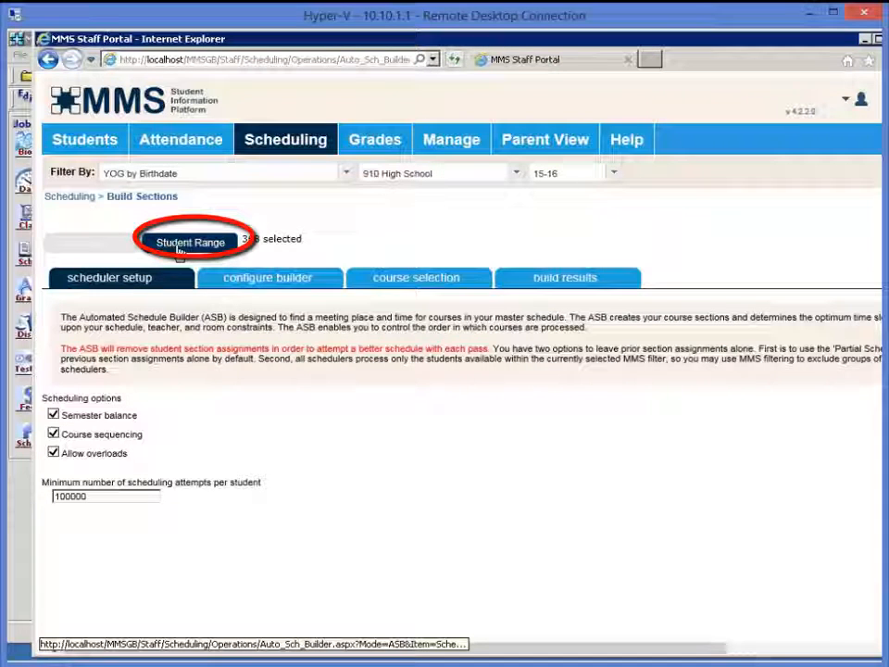
click(180, 244)
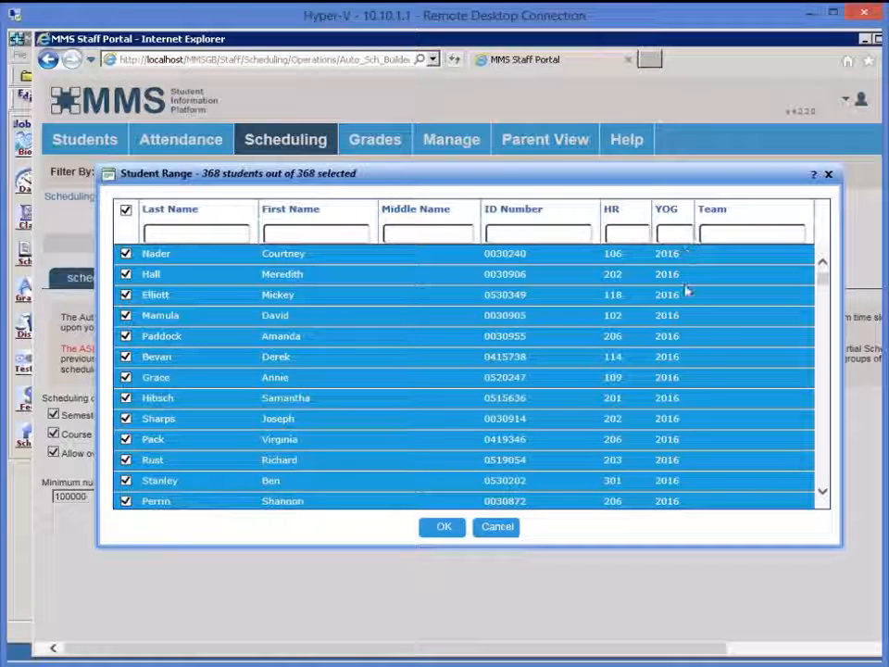
click(495, 527)
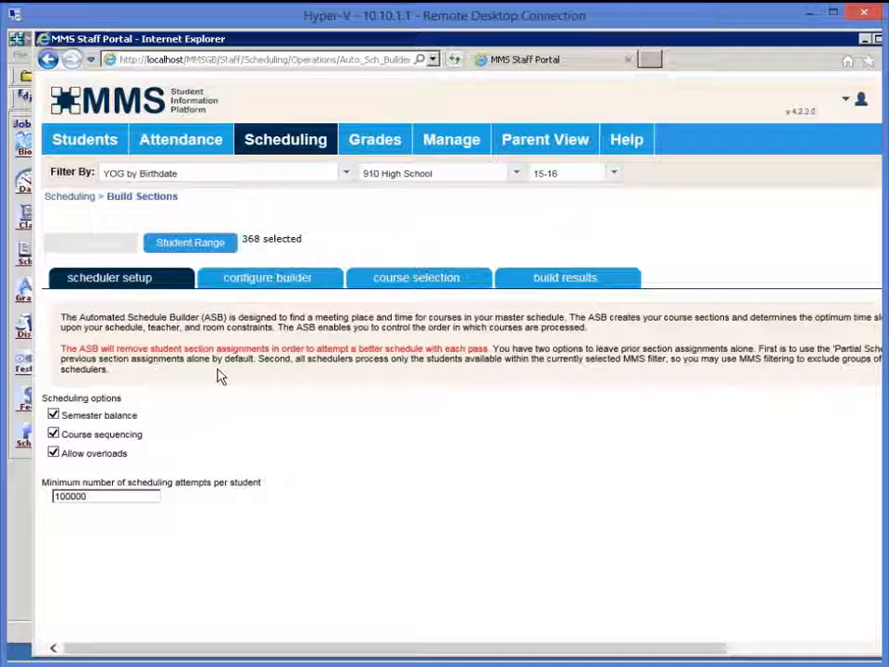
- Configure the builder to assign rooms only from the 'must be used for' list and teachers only from the 'must teach' list
click(228, 289)
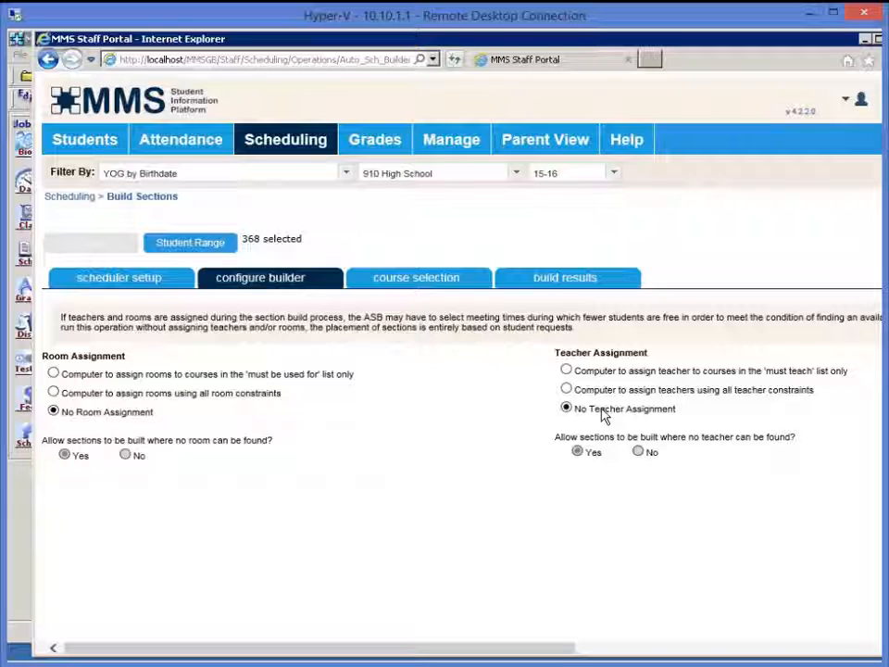
click(73, 380)
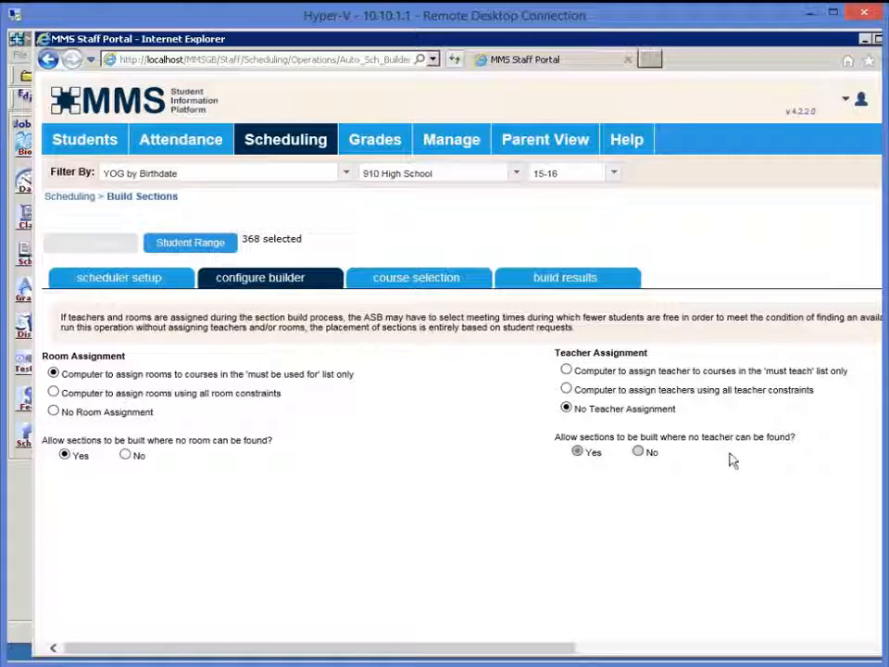
click(663, 374)
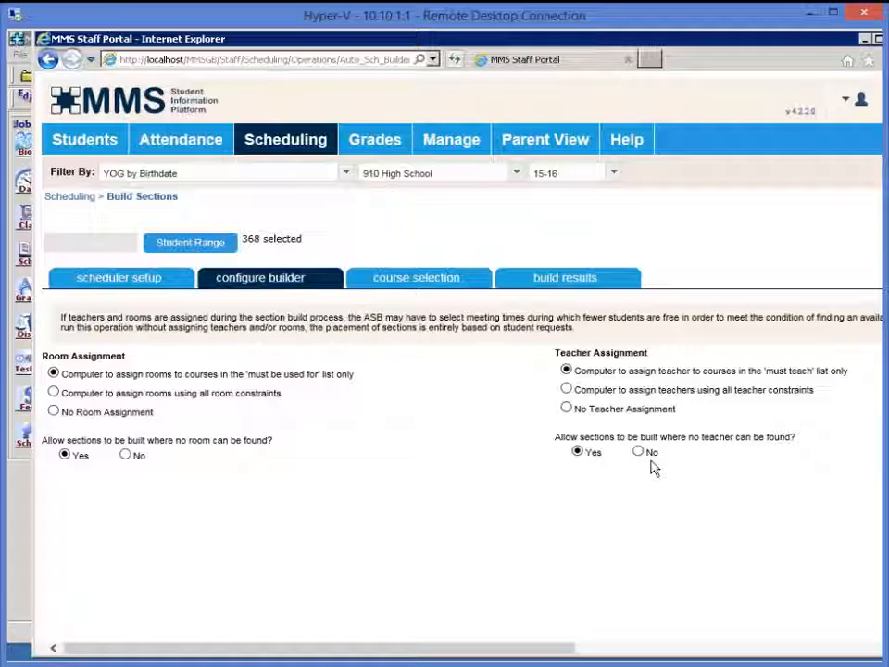
- In the course selection, add AP CALCULUS and AP LIT. & COMP. to the courses selected for processing
click(403, 283)
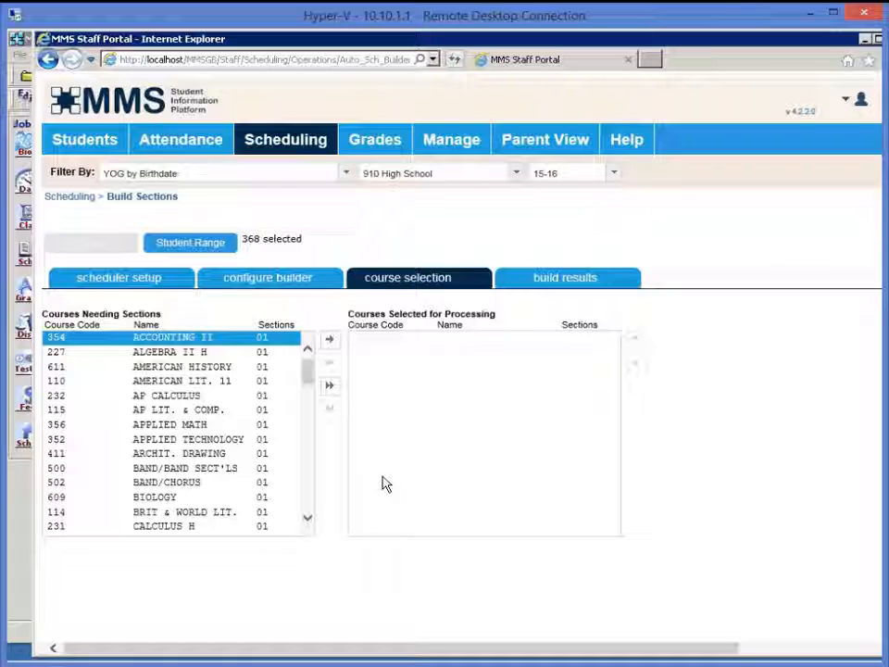
click(215, 396)
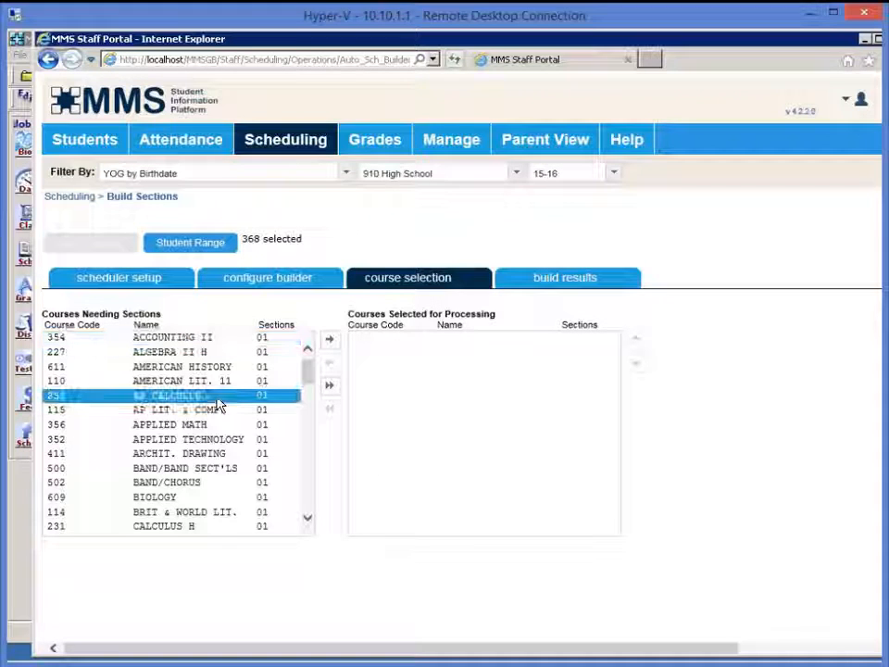
click(331, 342)
click(333, 343)
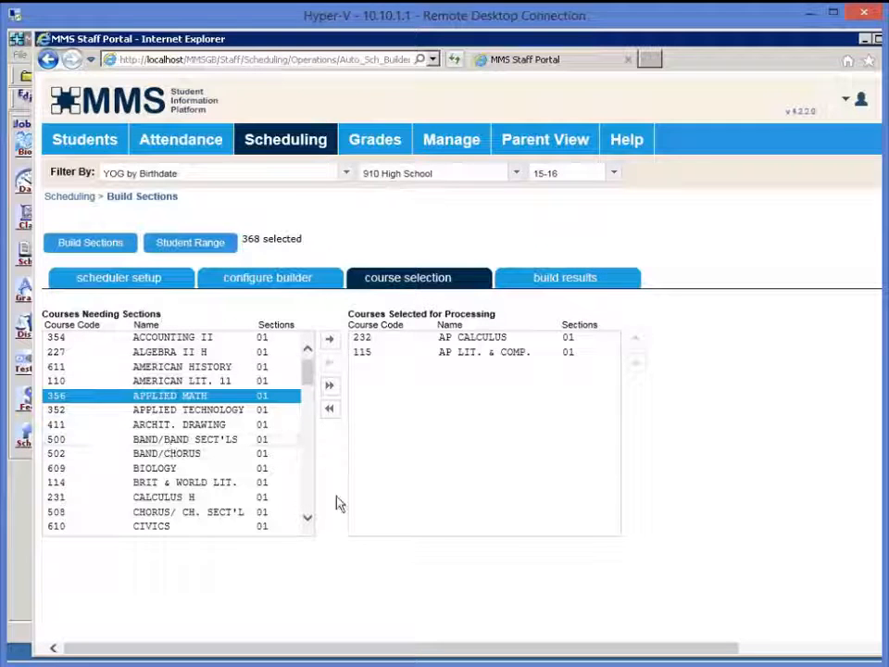
- Add WORLD CULTURES H, SPANISH IV H and PRE-CALCULUS H to the courses selected for processing
scroll(309, 497, down, 8)
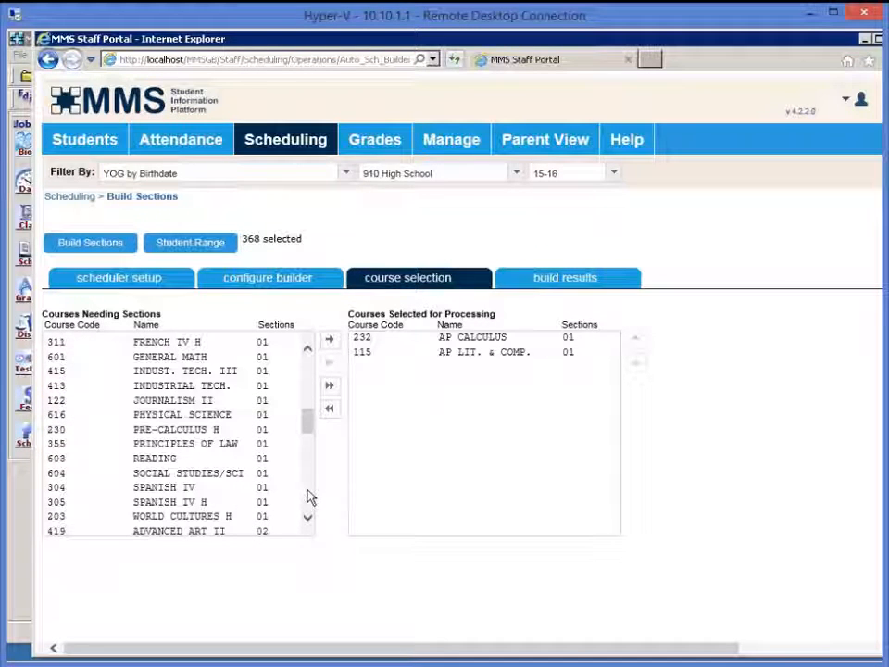
scroll(271, 407, down, 4)
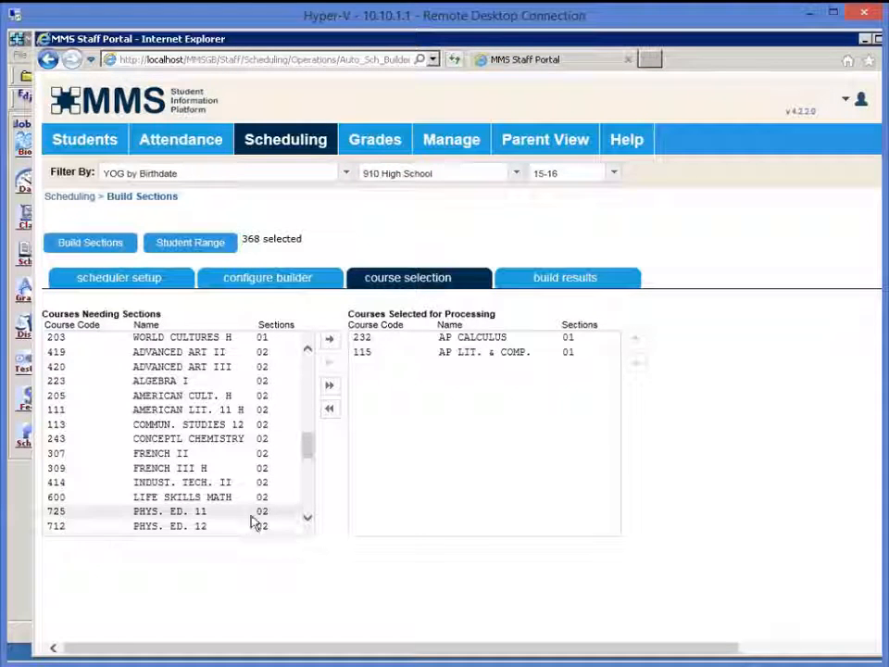
scroll(259, 419, up, 2)
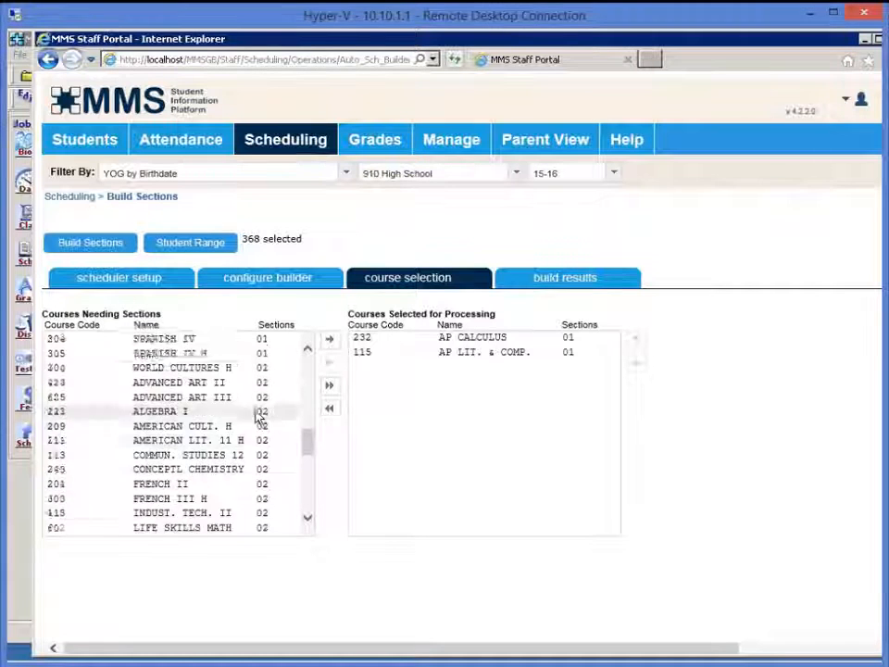
click(174, 429)
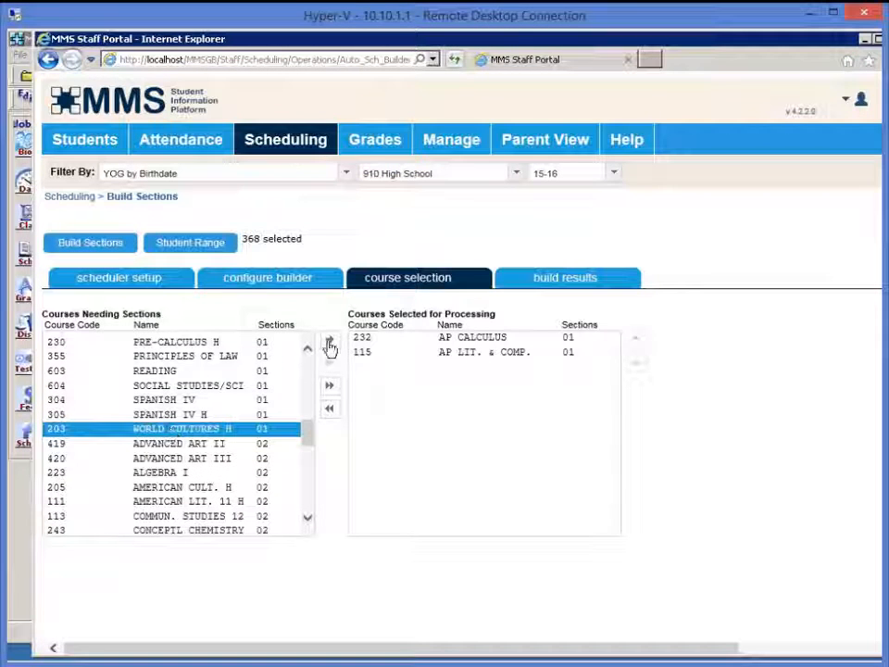
click(329, 339)
click(205, 416)
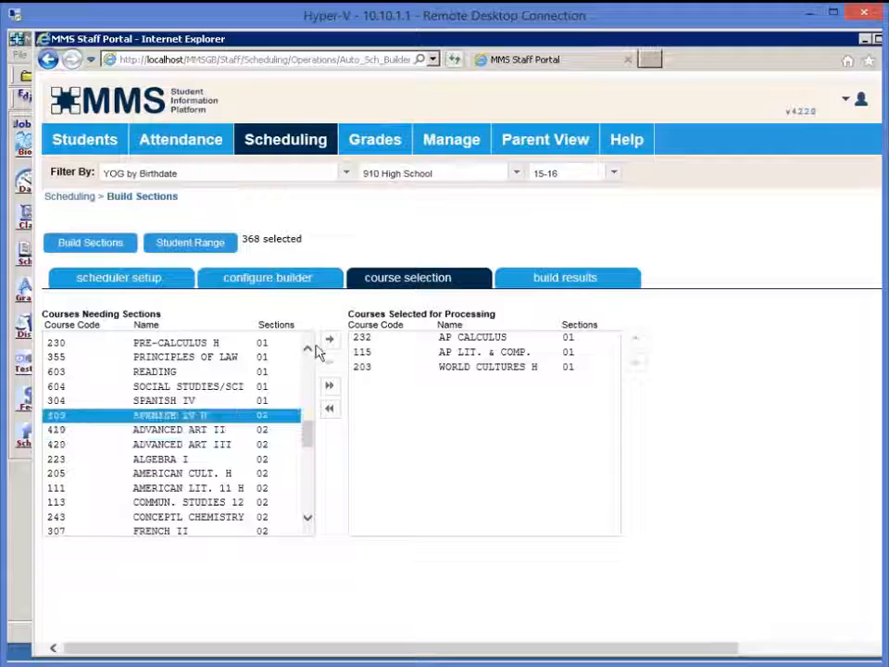
click(330, 339)
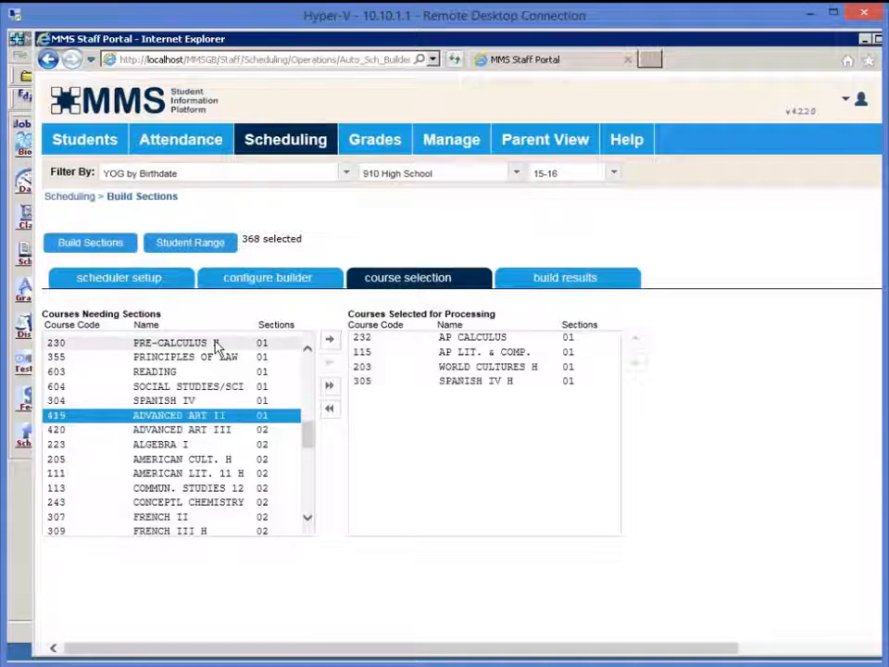
click(216, 345)
click(330, 340)
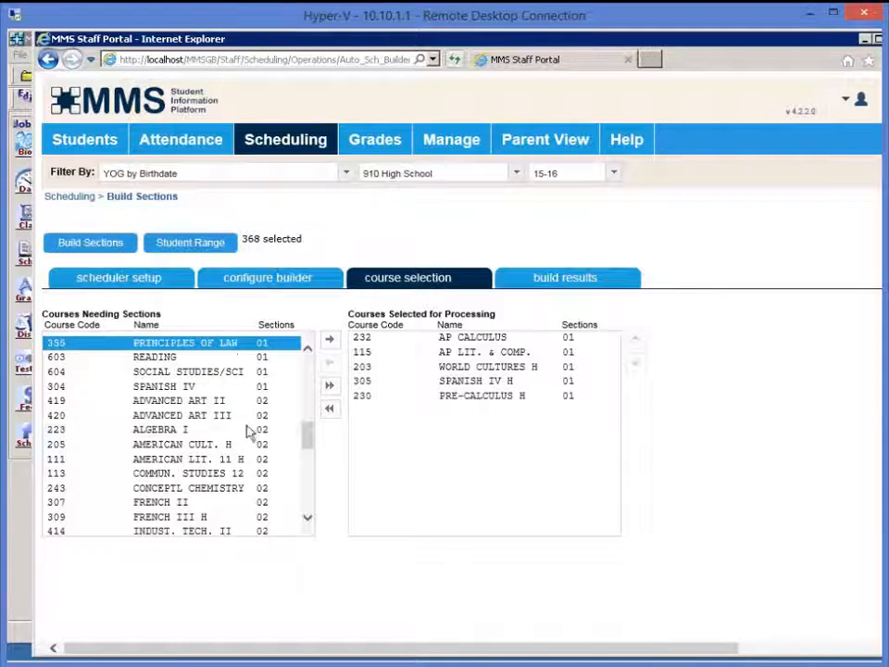
- Add FRENCH IV H, CREAT. WRIT. II H and CALCULUS H to the courses selected for processing
scroll(240, 445, up, 2)
scroll(239, 444, up, 2)
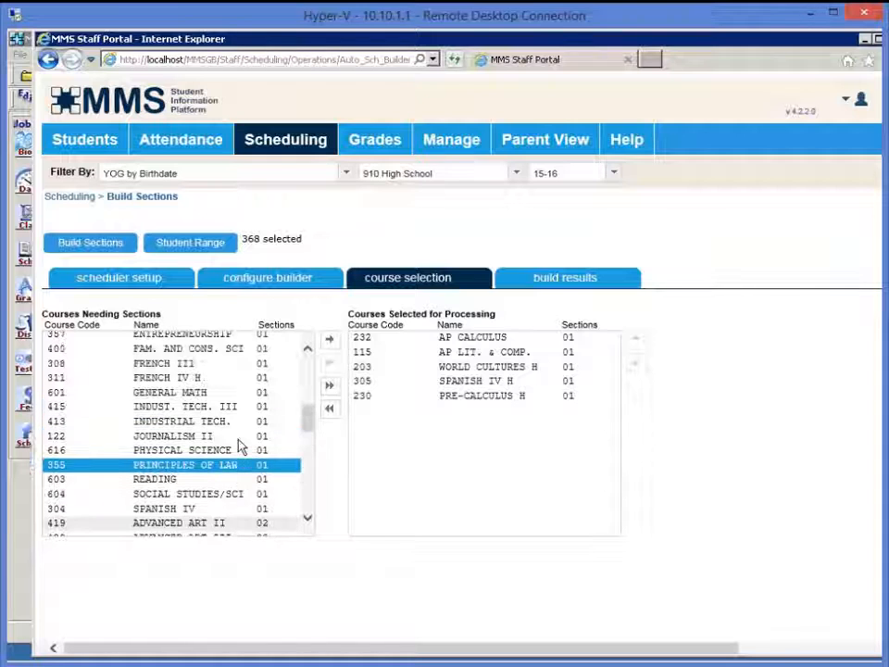
click(225, 412)
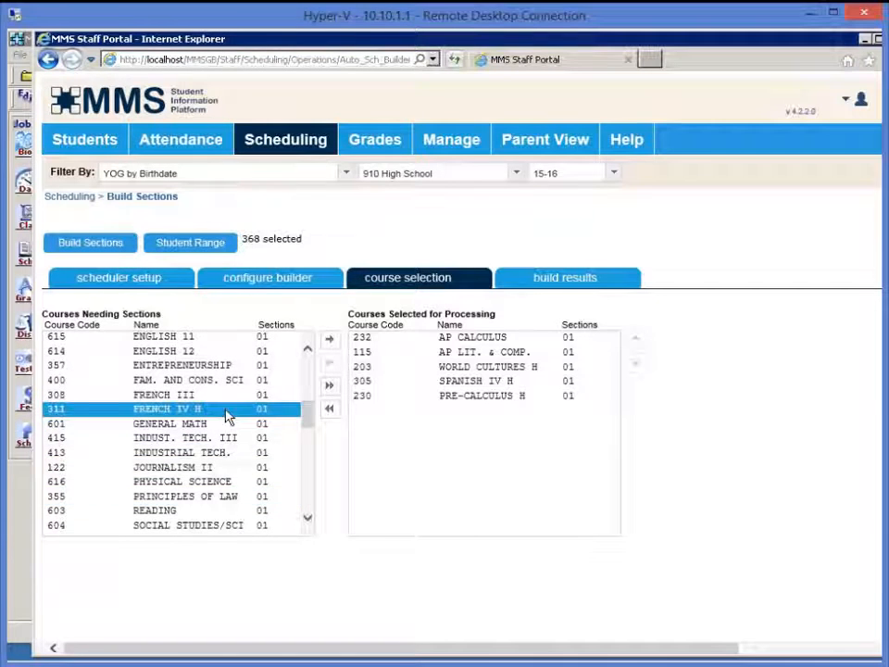
click(330, 340)
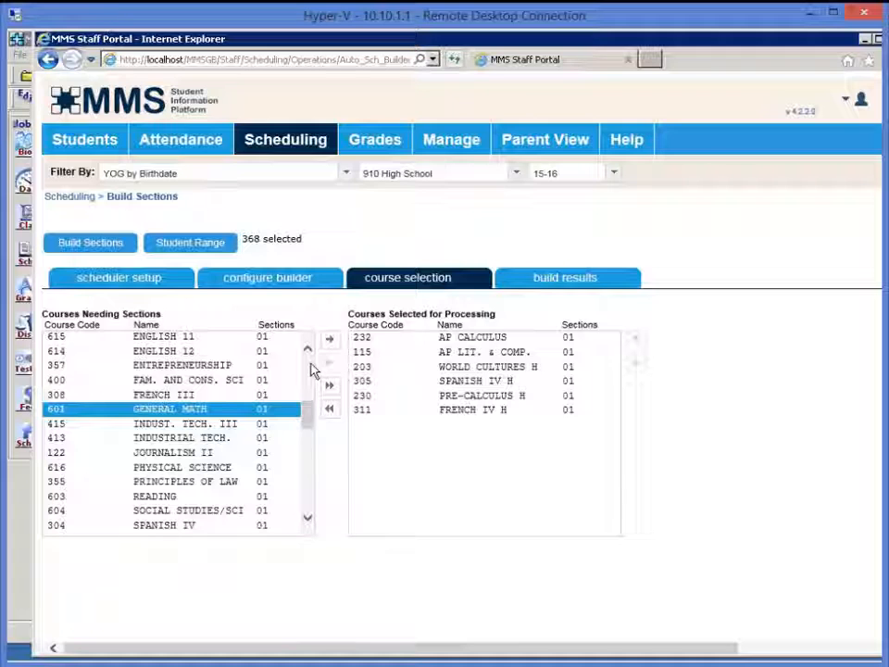
scroll(312, 370, up, 4)
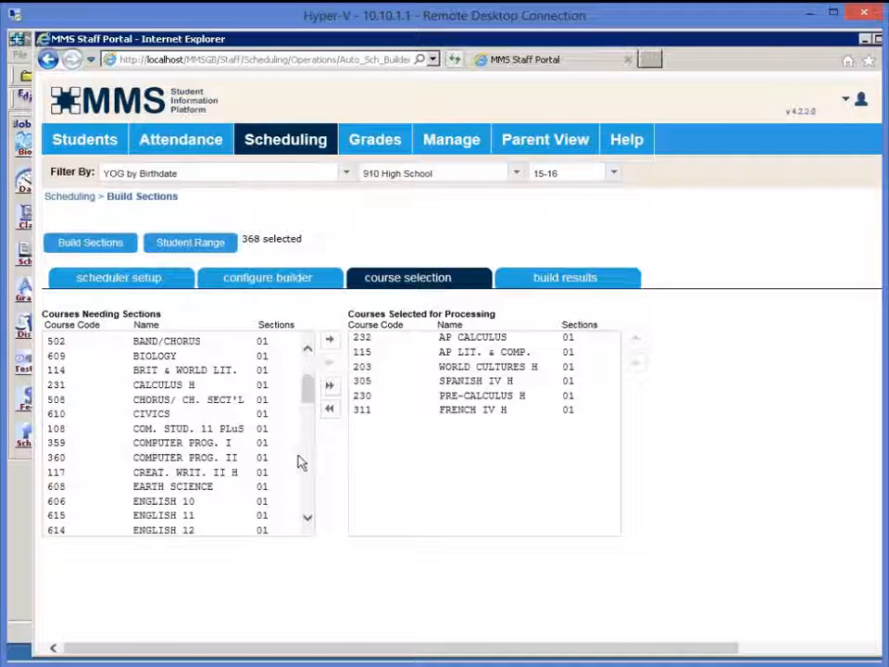
click(214, 478)
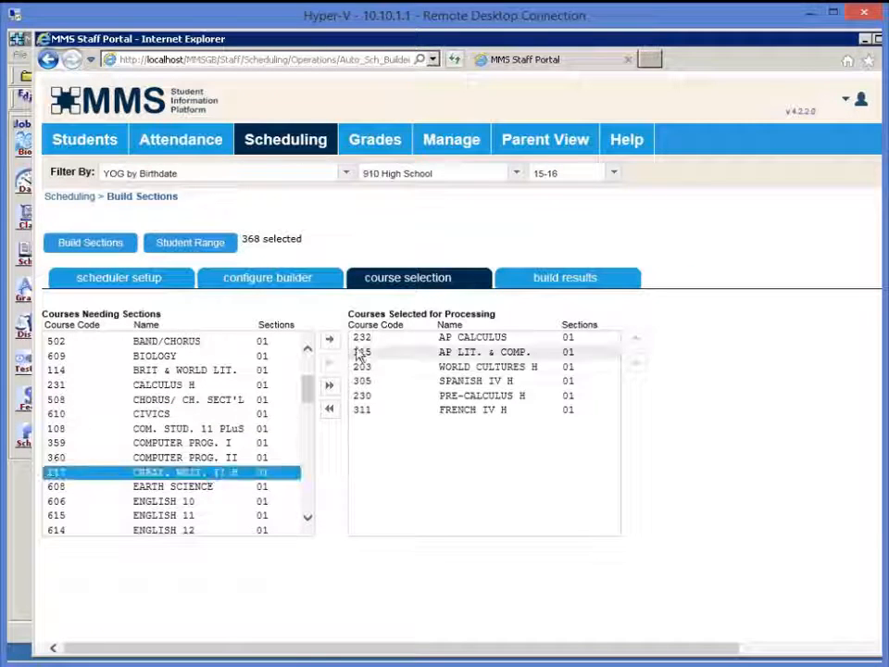
click(329, 339)
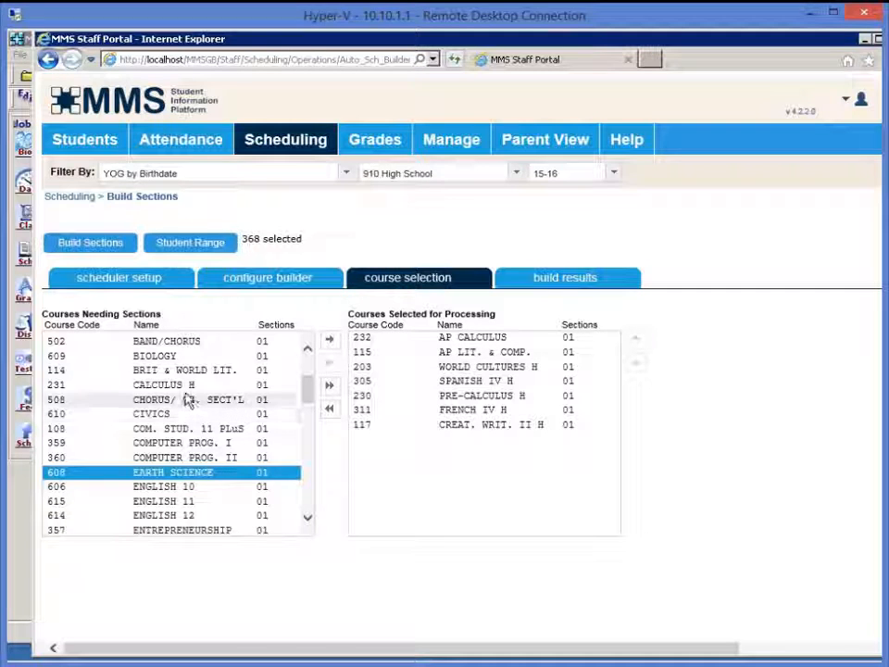
click(185, 384)
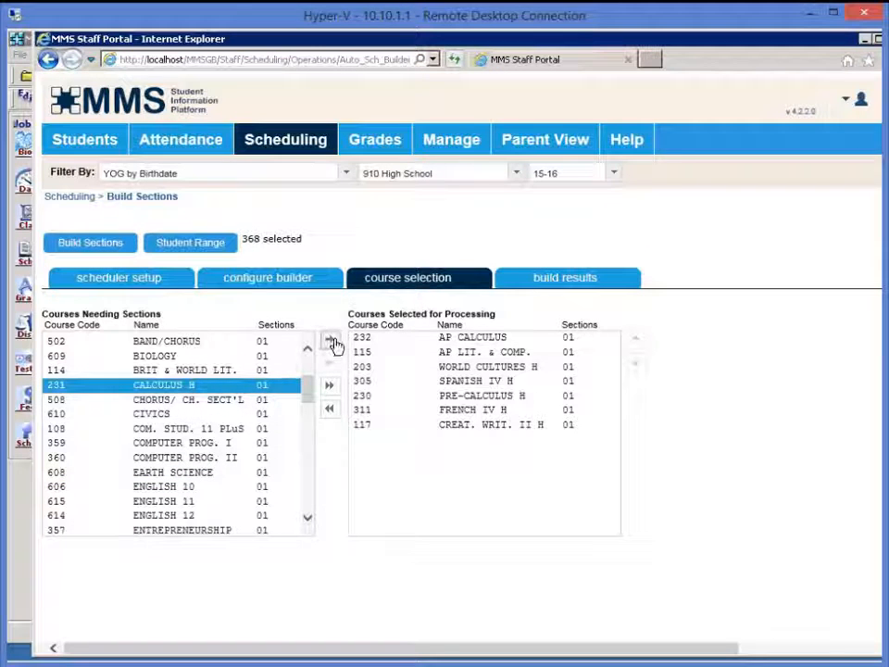
click(330, 341)
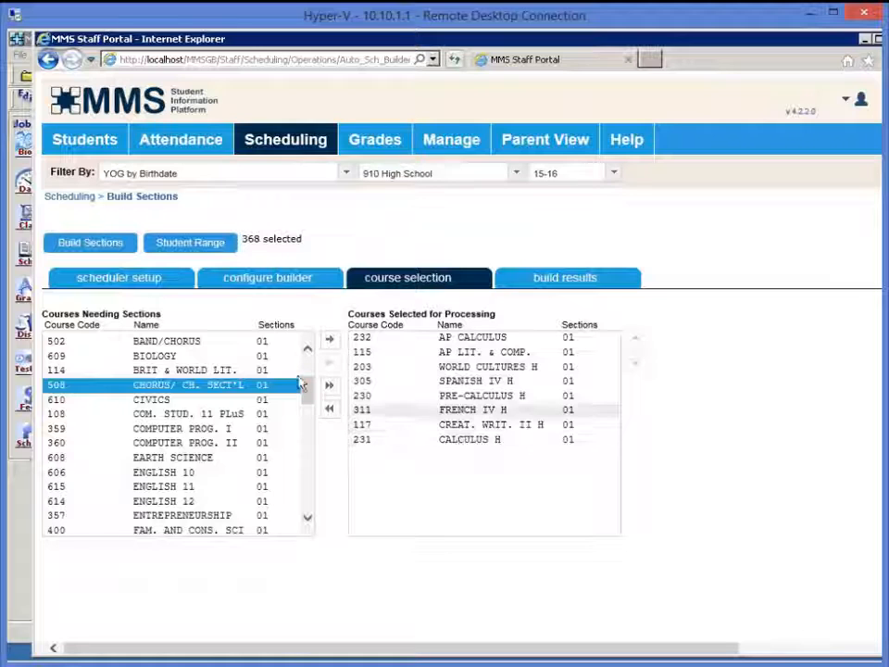
- Add BAND/CHORUS and ALGEBRA II H to the processing list, and place ALGEBRA II H directly above BAND/CHORUS
click(196, 344)
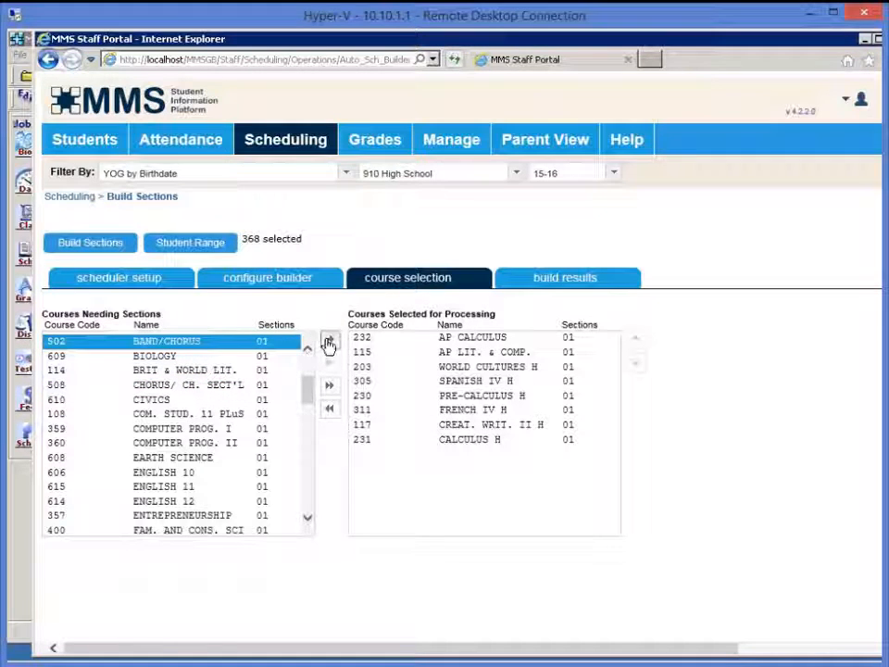
click(329, 343)
scroll(231, 393, up, 2)
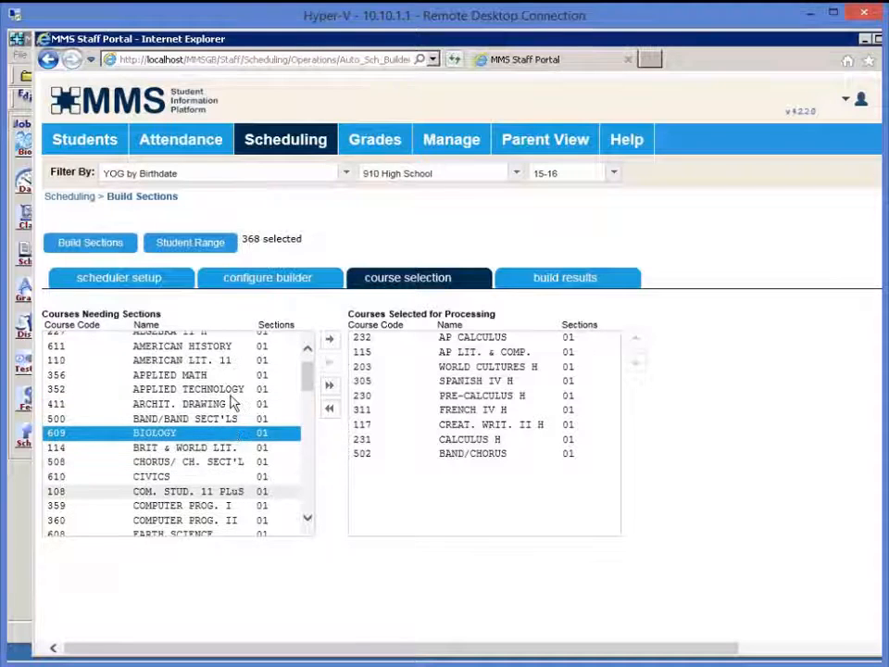
scroll(232, 401, up, 1)
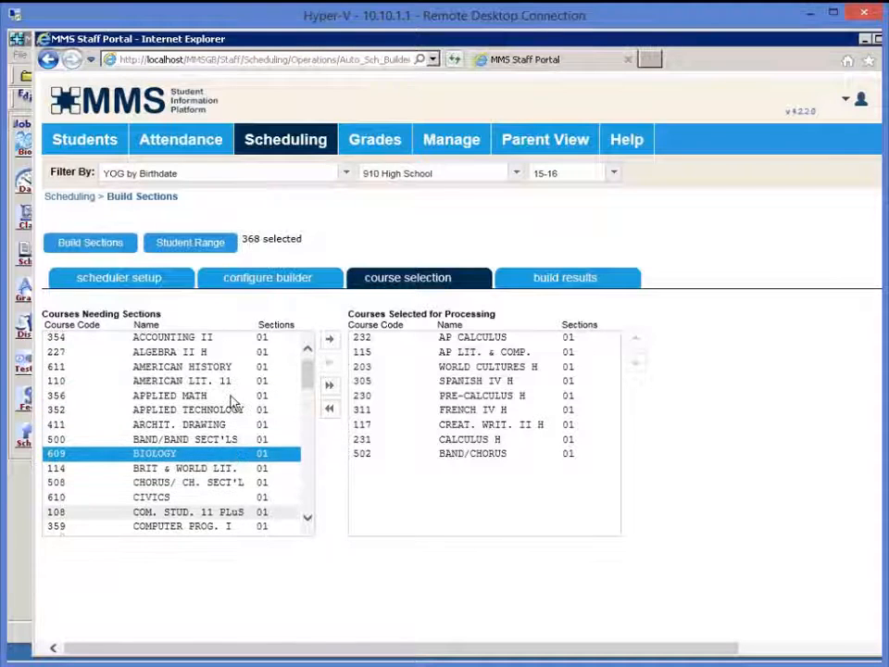
click(183, 352)
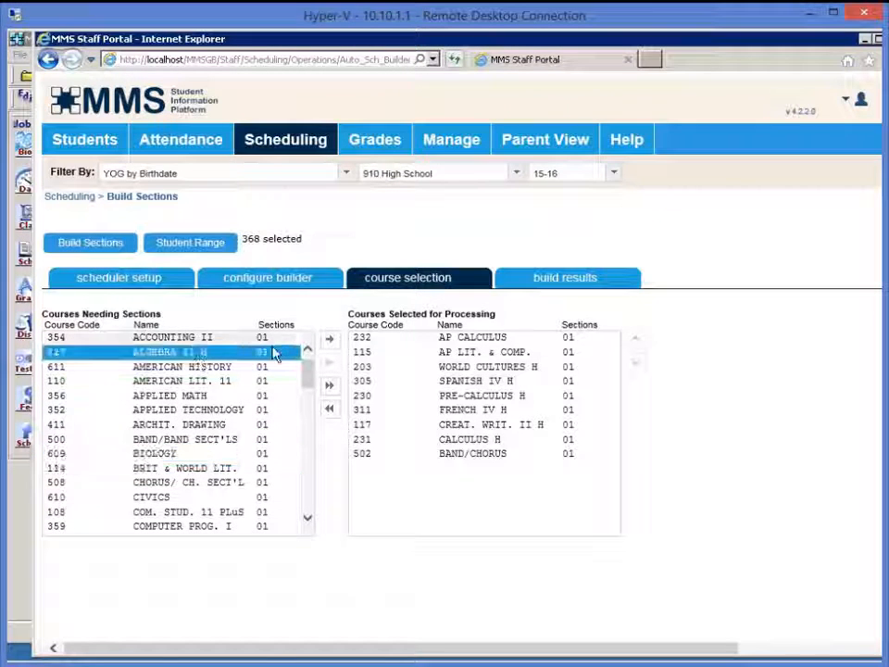
click(330, 341)
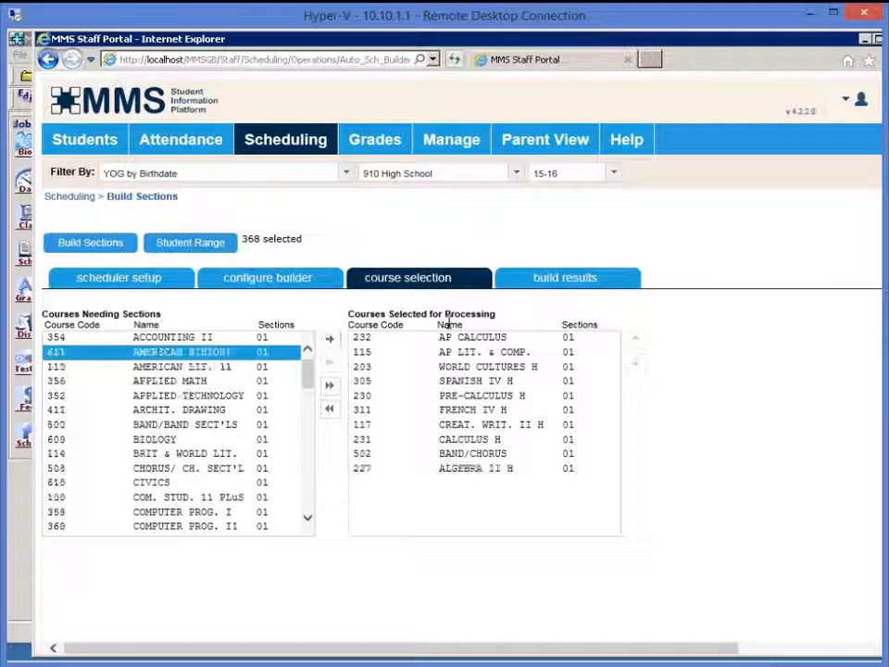
click(476, 470)
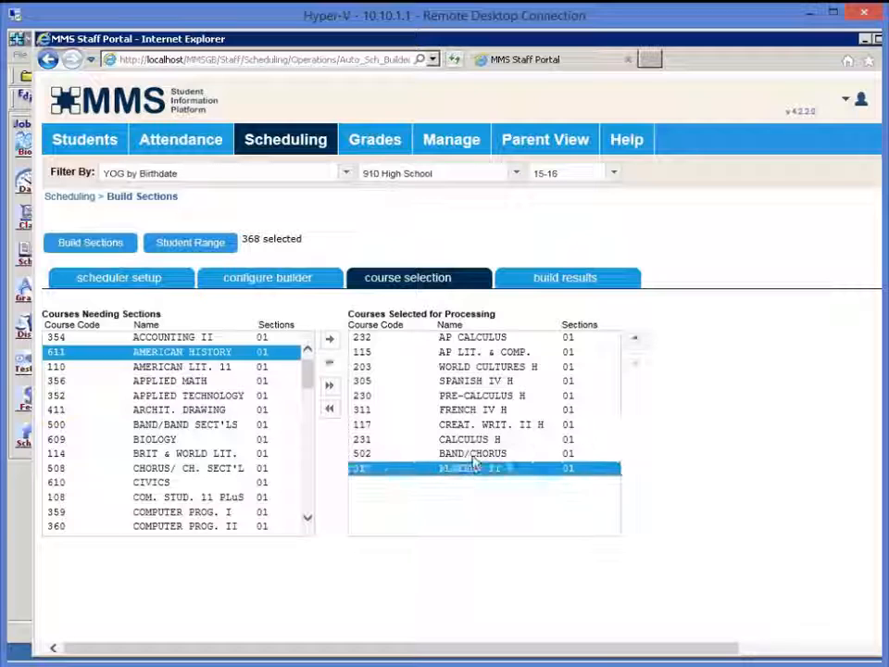
click(636, 344)
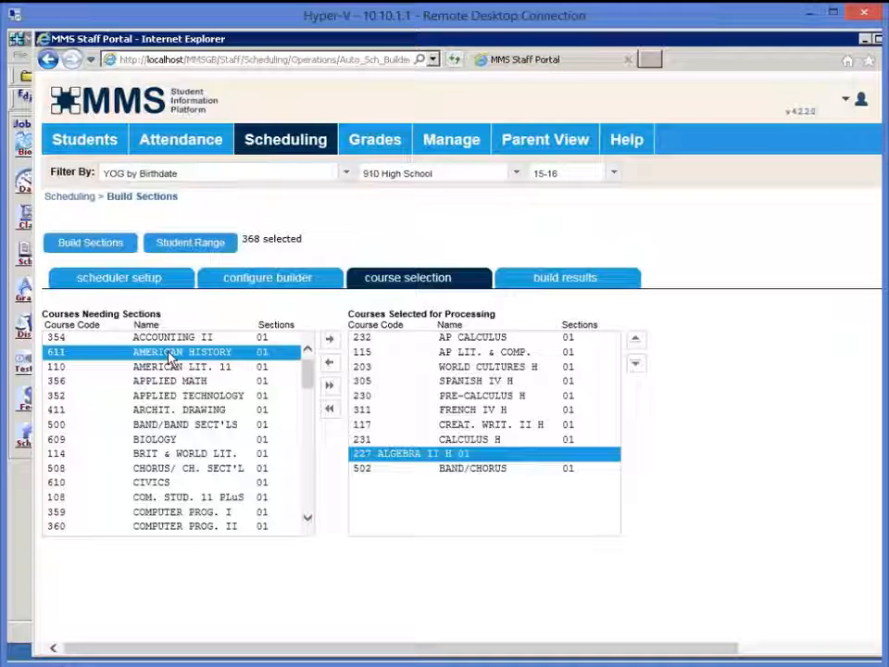
- Add AMERICAN HISTORY, AMERICAN LIT. 11, APPLIED MATH and APPLIED TECHNOLOGY to the courses selected for processing
click(329, 340)
click(331, 341)
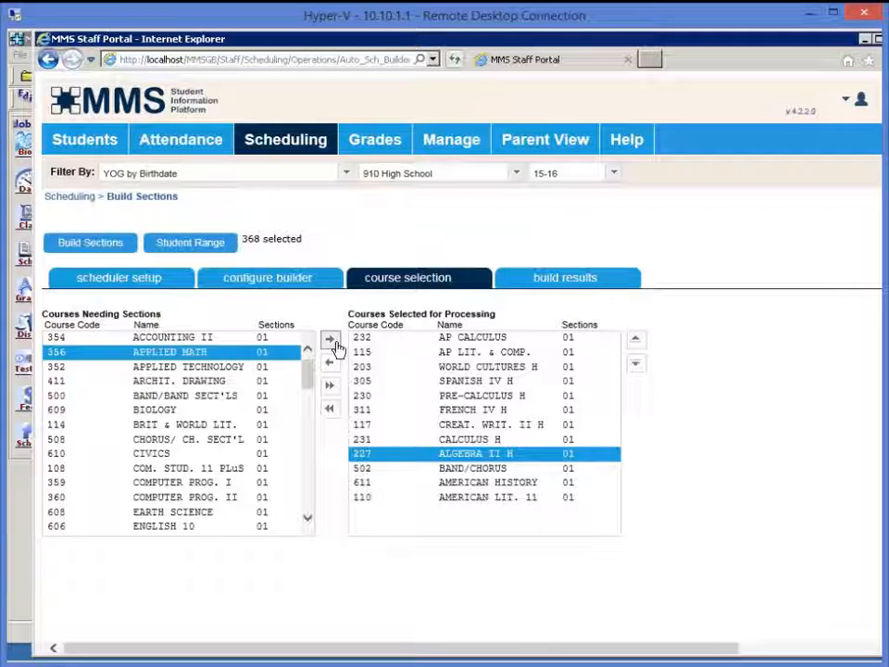
click(331, 342)
click(332, 342)
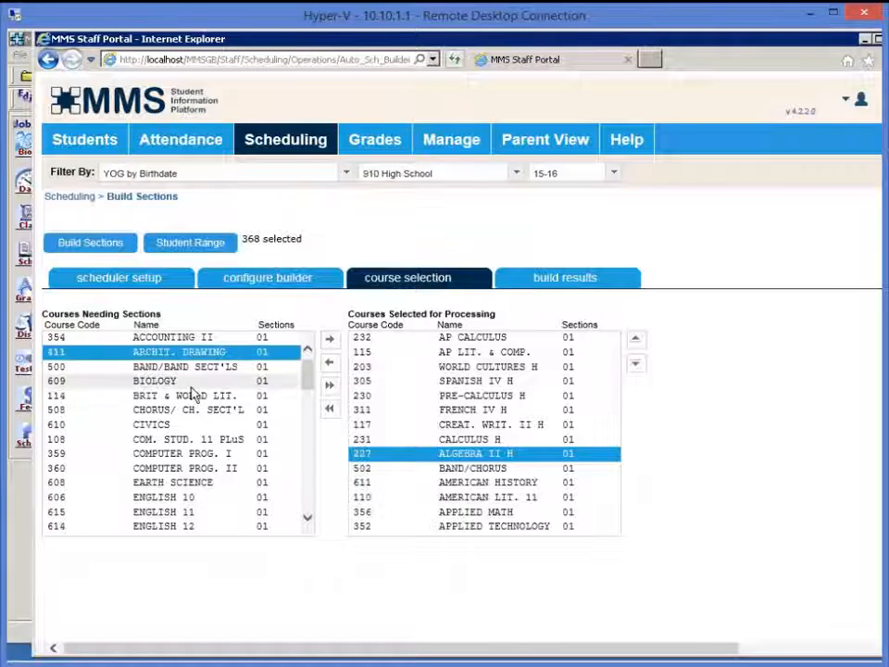
- Add BIOLOGY, BRIT & WORLD LIT., CIVICS and COM. STUD. 11 PLuS to the courses selected for processing
click(185, 381)
click(330, 340)
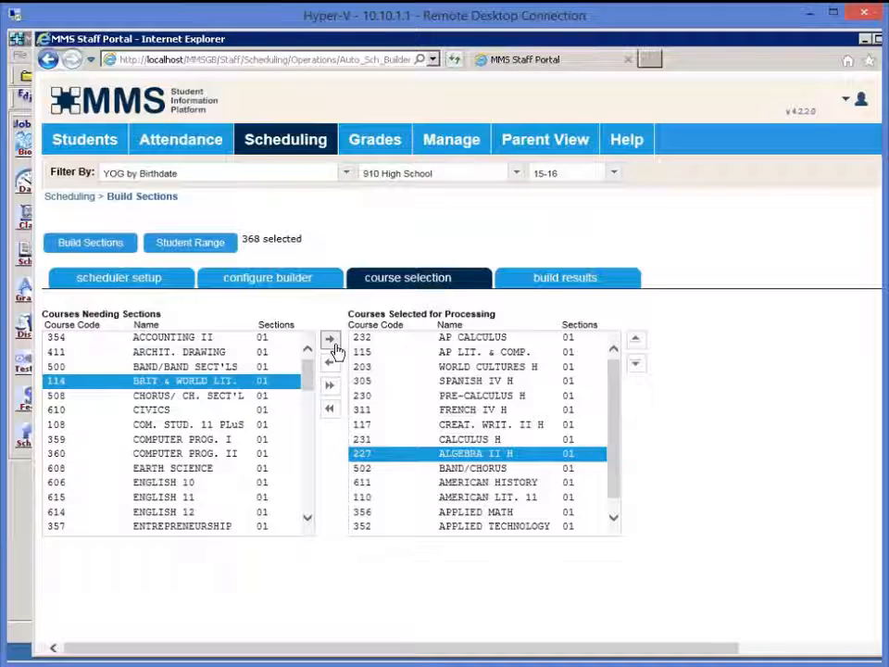
click(330, 341)
click(171, 396)
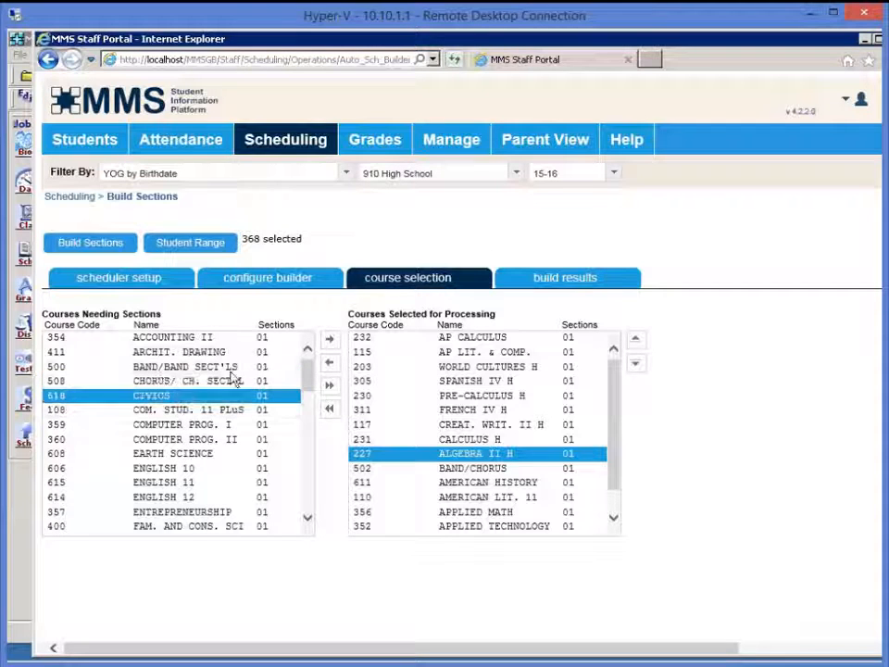
click(339, 342)
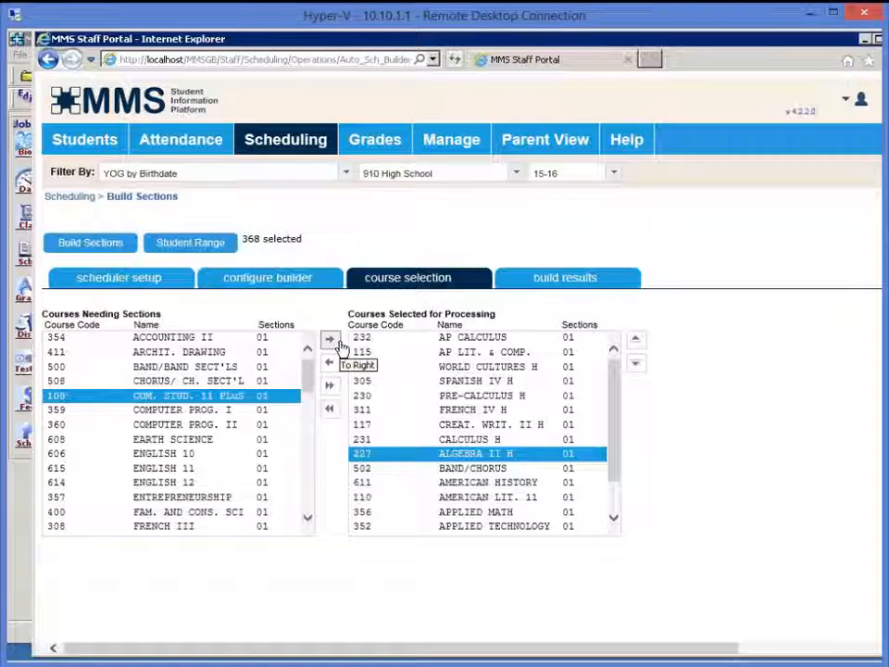
click(339, 342)
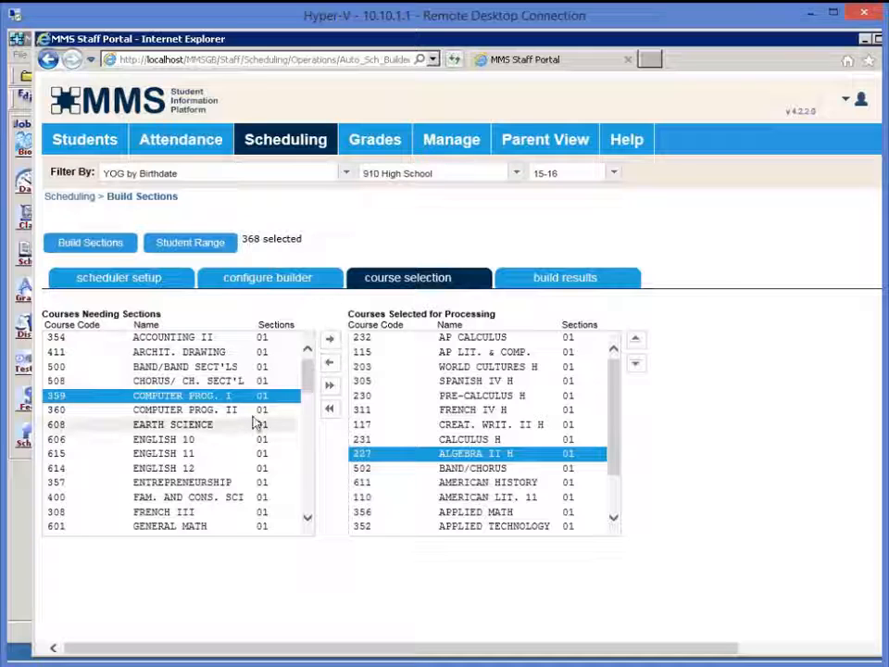
- Add EARTH SCIENCE, ENGLISH 10, ENGLISH 11 and ENGLISH 12 to the courses selected for processing
click(258, 424)
click(339, 342)
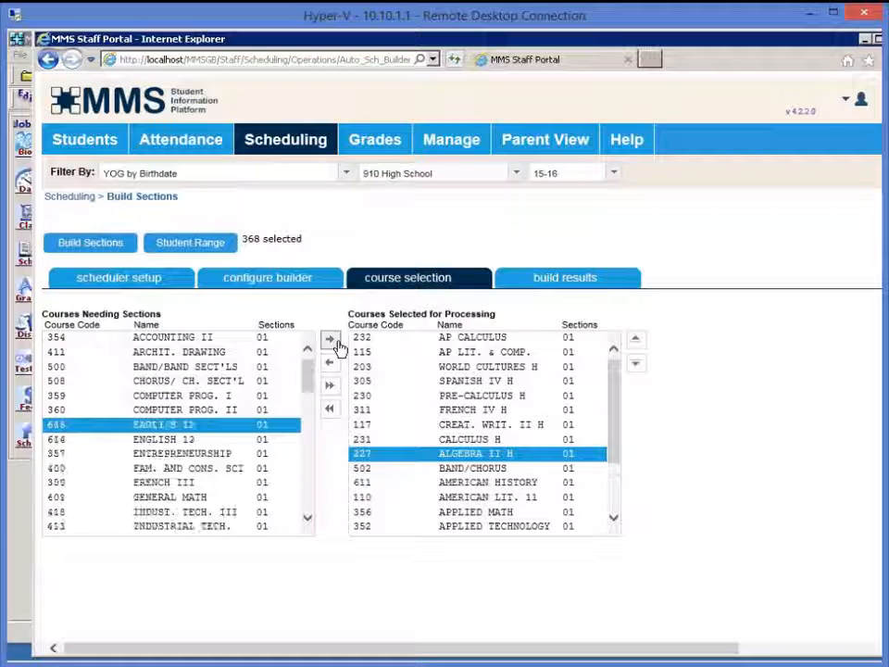
click(338, 342)
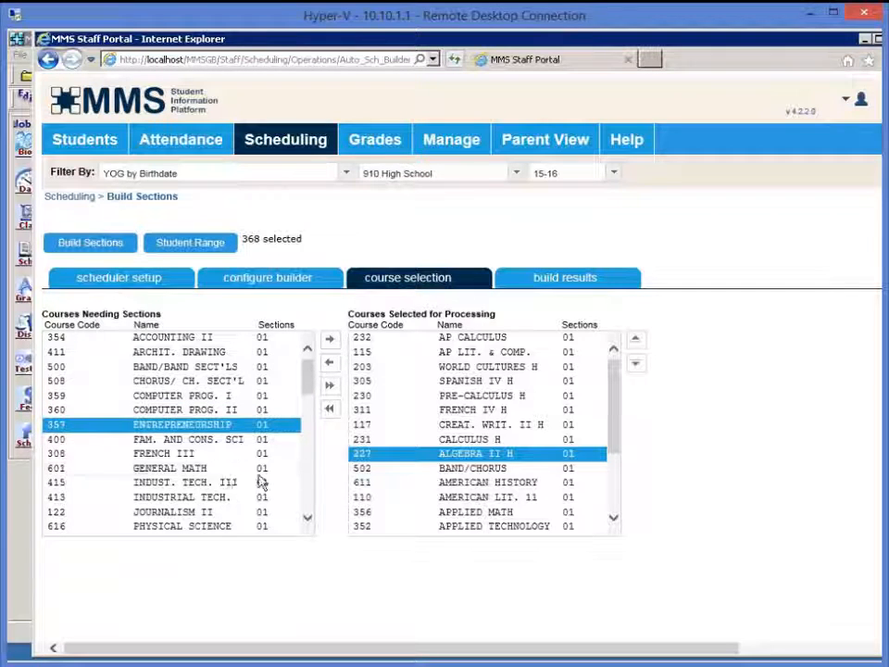
- Add FRENCH III, GENERAL MATH and PHYSICAL SCIENCE to the courses selected for processing
click(209, 452)
click(332, 341)
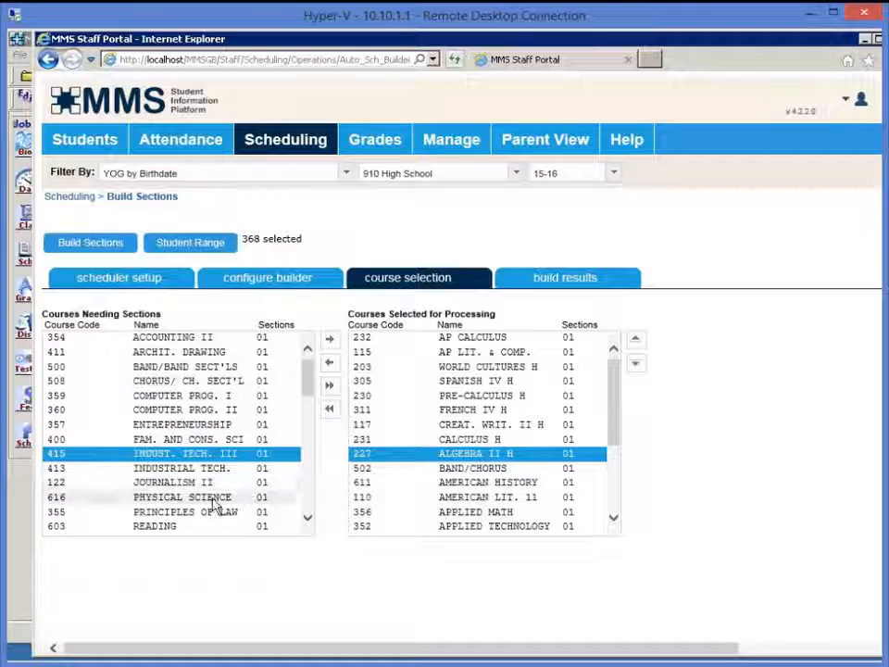
click(218, 498)
click(329, 341)
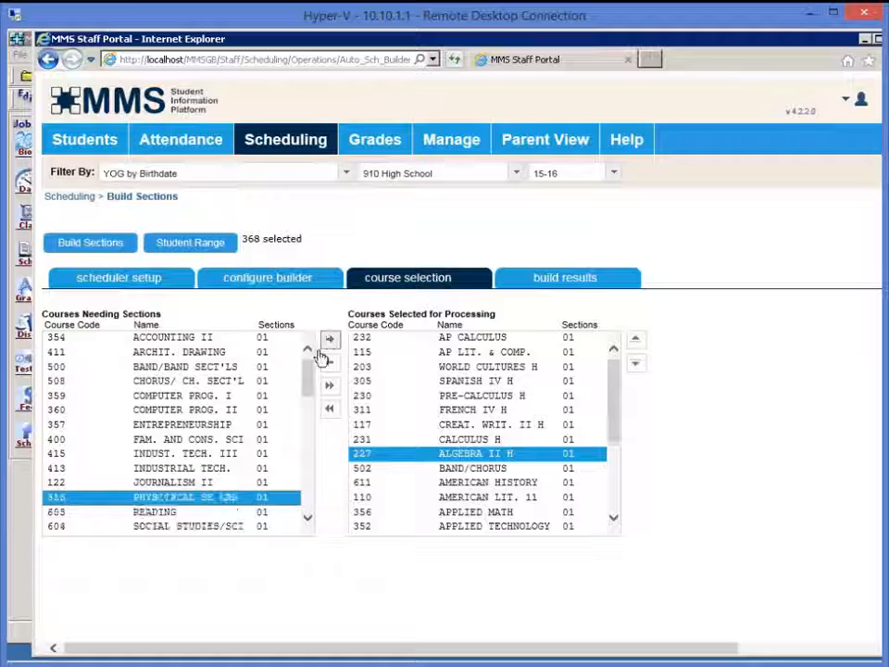
- Add SOCIAL STUDIES/SCI and SPANISH IV to the courses selected for processing
scroll(260, 498, down, 2)
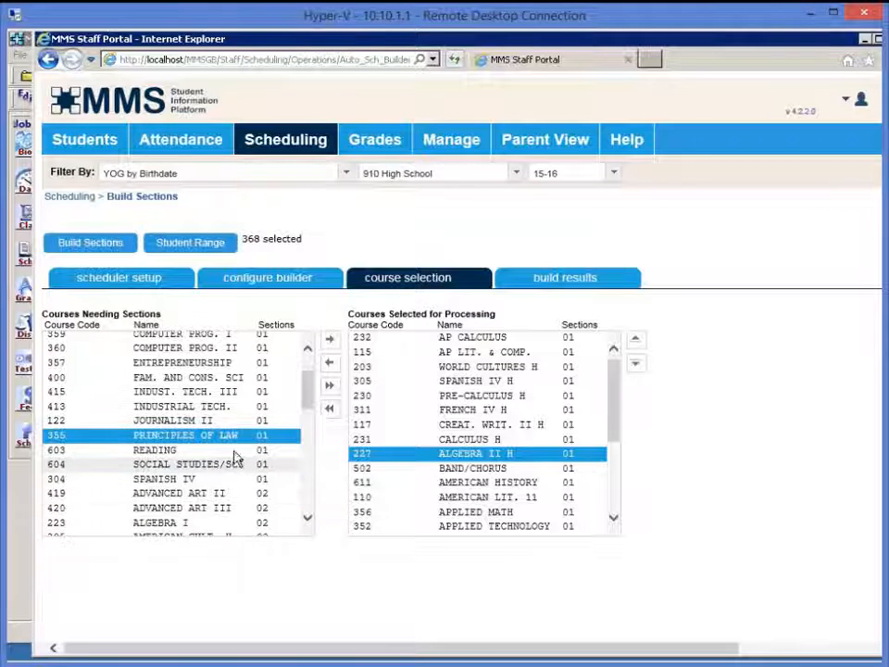
click(228, 466)
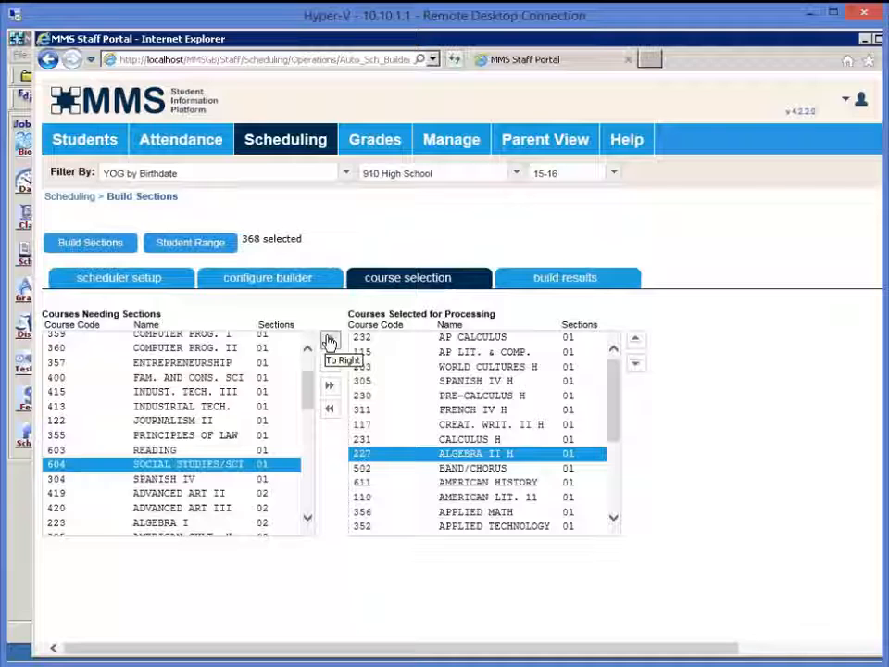
click(328, 342)
click(329, 342)
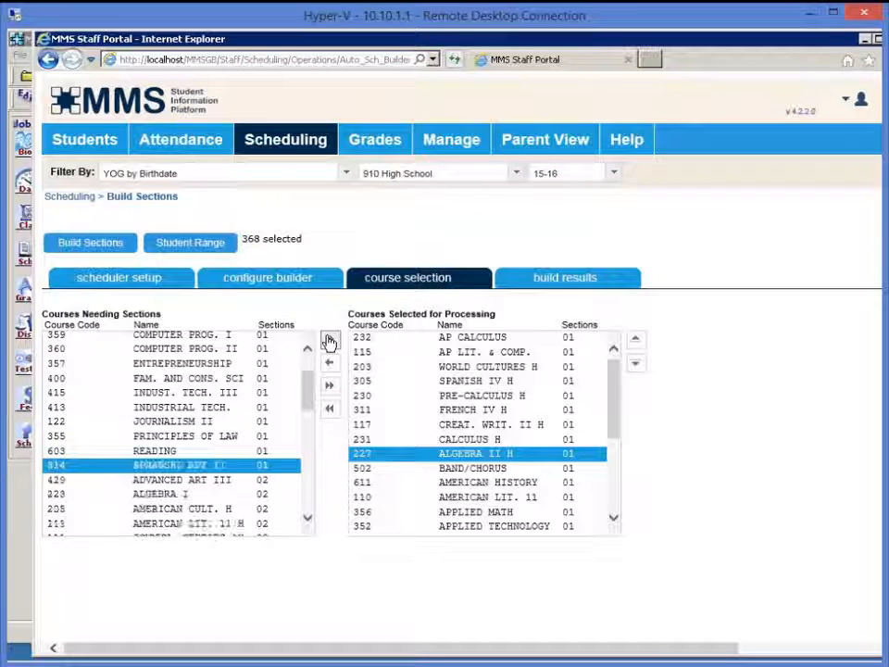
click(195, 449)
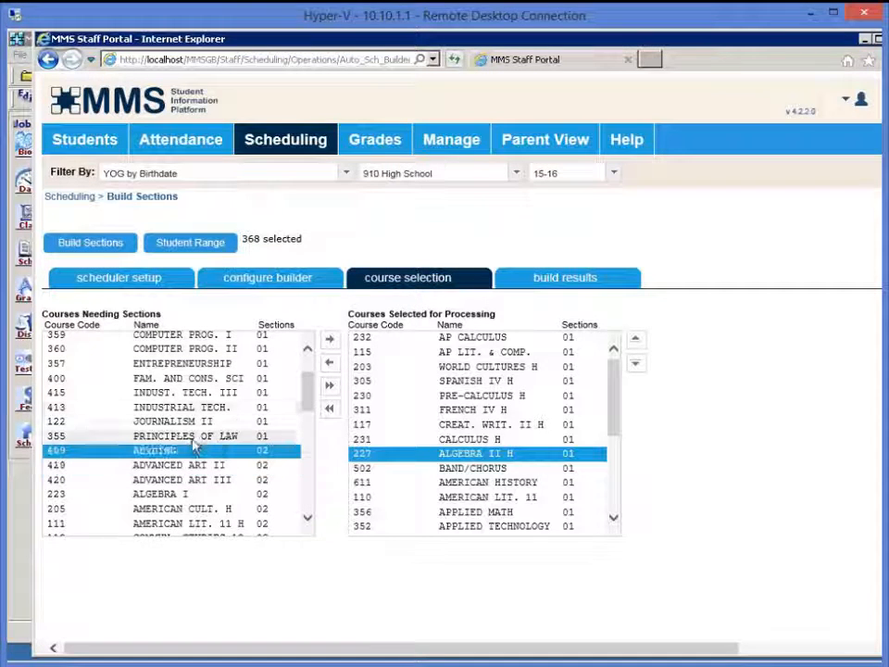
- Add ACCOUNTING II, ARCHIT. DRAWING and BAND/BAND SECT'LS to the courses selected for processing
scroll(194, 450, up, 2)
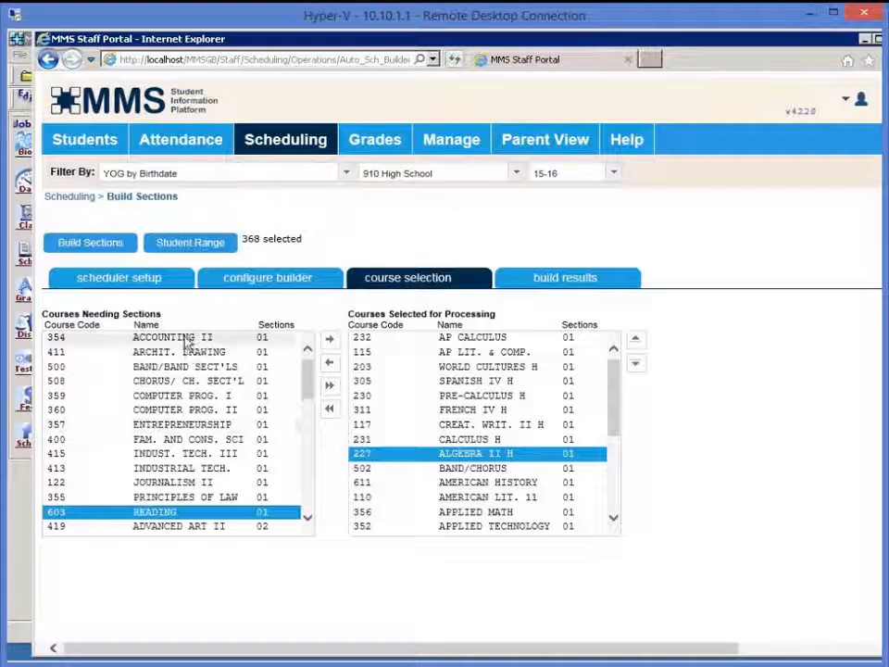
click(188, 339)
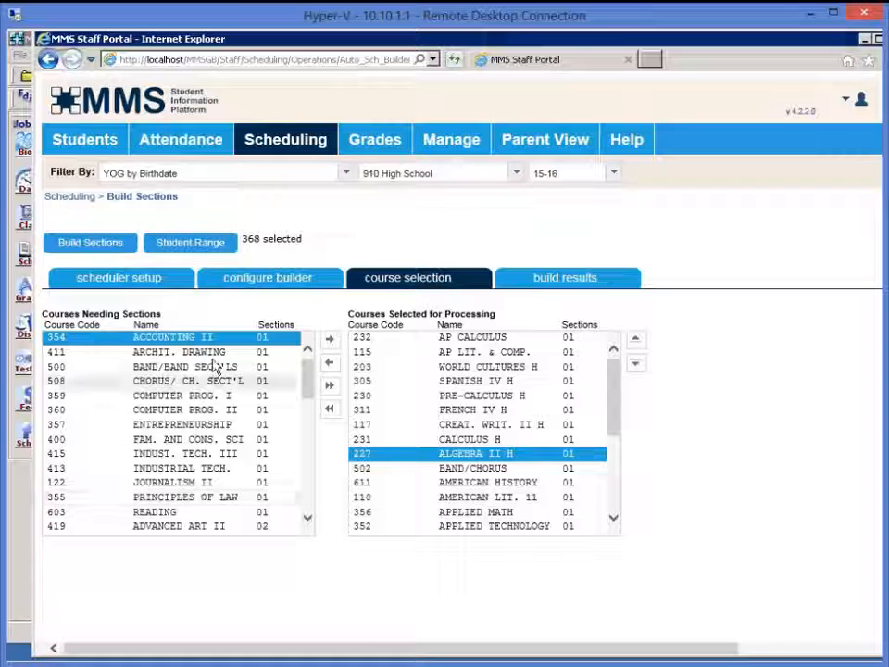
click(331, 342)
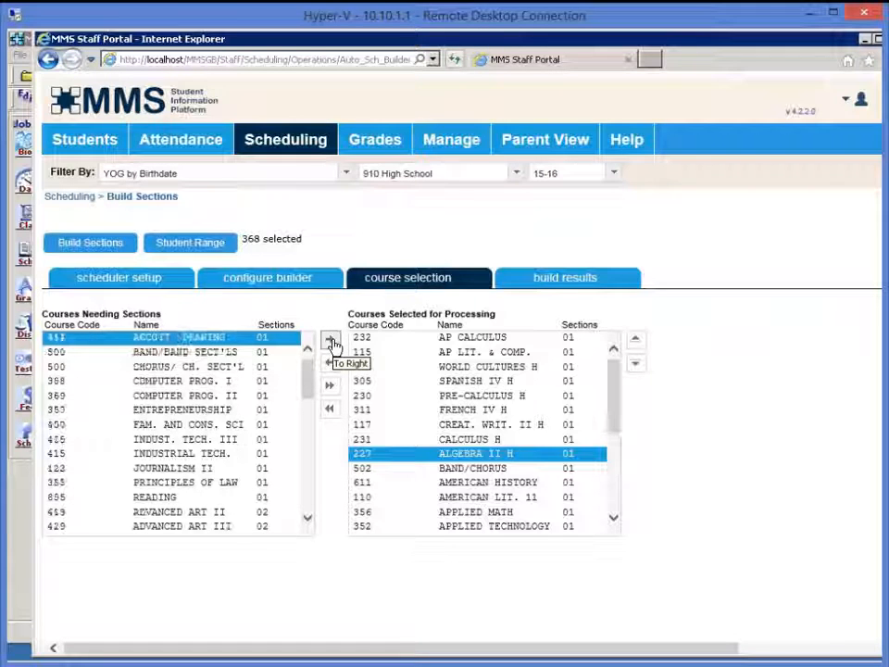
click(331, 342)
click(331, 342)
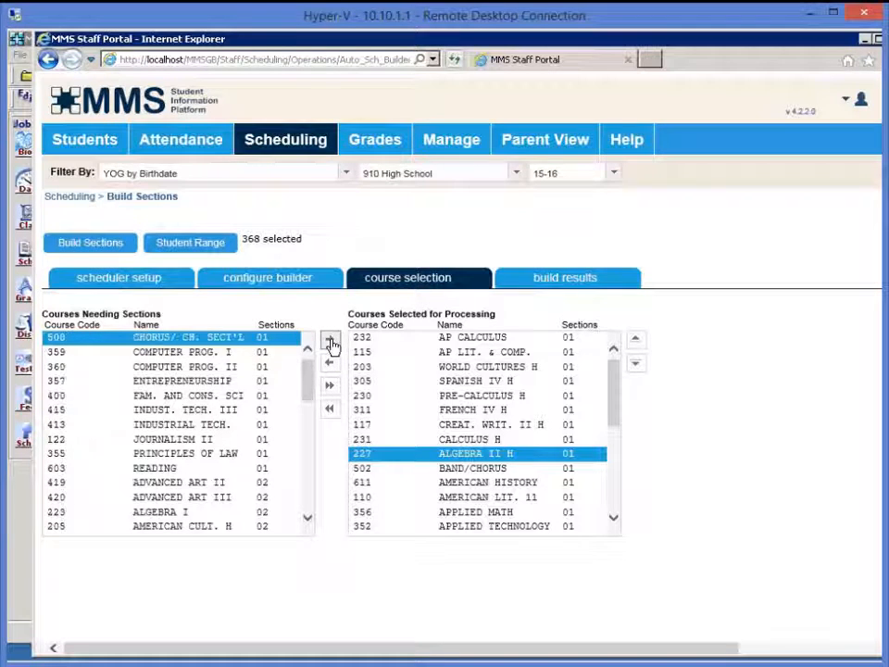
- Add CHORUS/ CH. SECT'L, COMPUTER PROG. I, COMPUTER PROG. II and ENTREPRENEURSHIP to the courses selected for processing
click(330, 342)
click(330, 341)
click(331, 341)
click(331, 342)
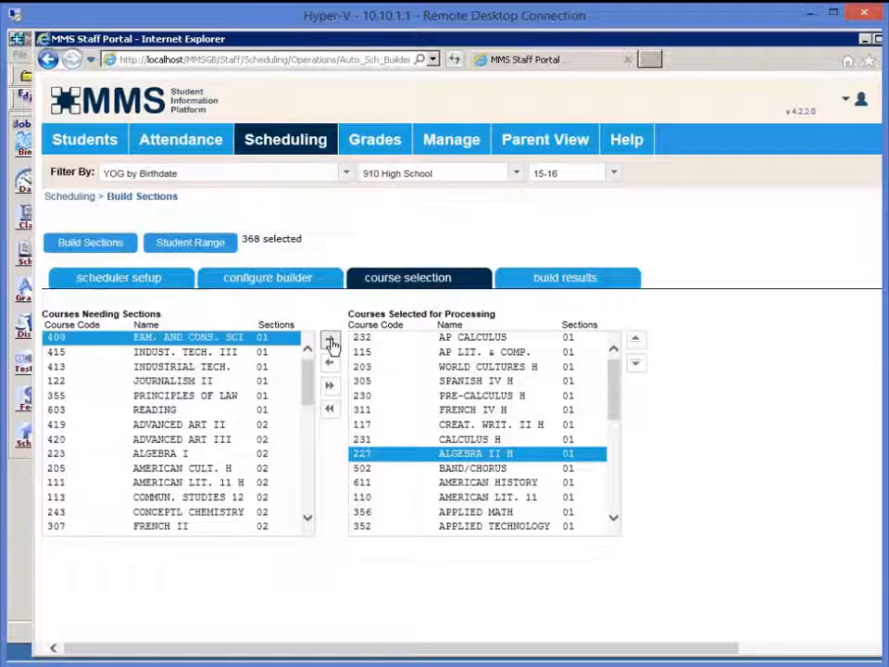
- Add FAM. AND CONS. SCI, INDUST. TECH. III, INDUSTRIAL TECH., JOURNALISM II, PRINCIPLES OF LAW and READING to the courses selected for processing
click(331, 342)
click(331, 342)
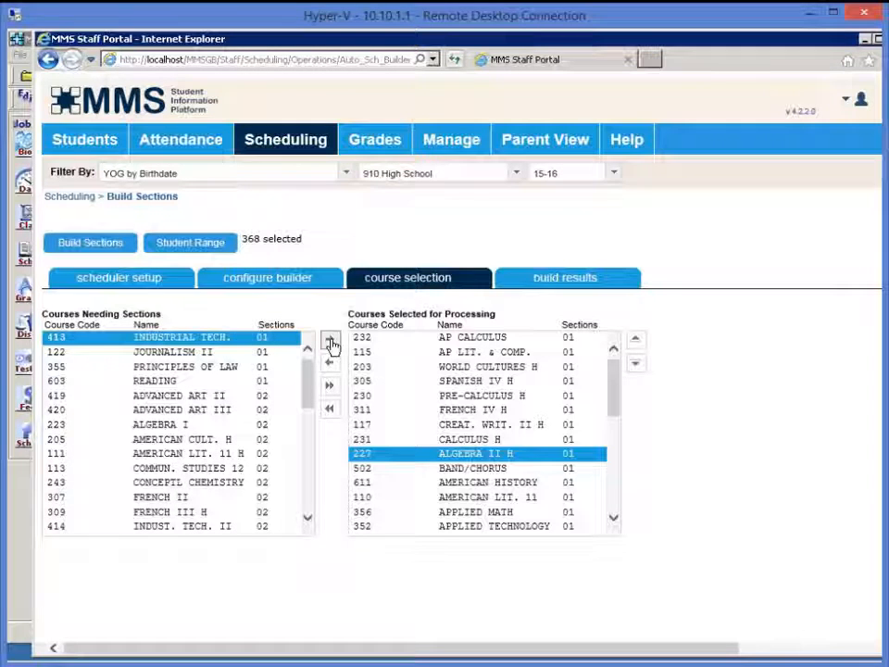
click(331, 342)
click(331, 342)
click(331, 341)
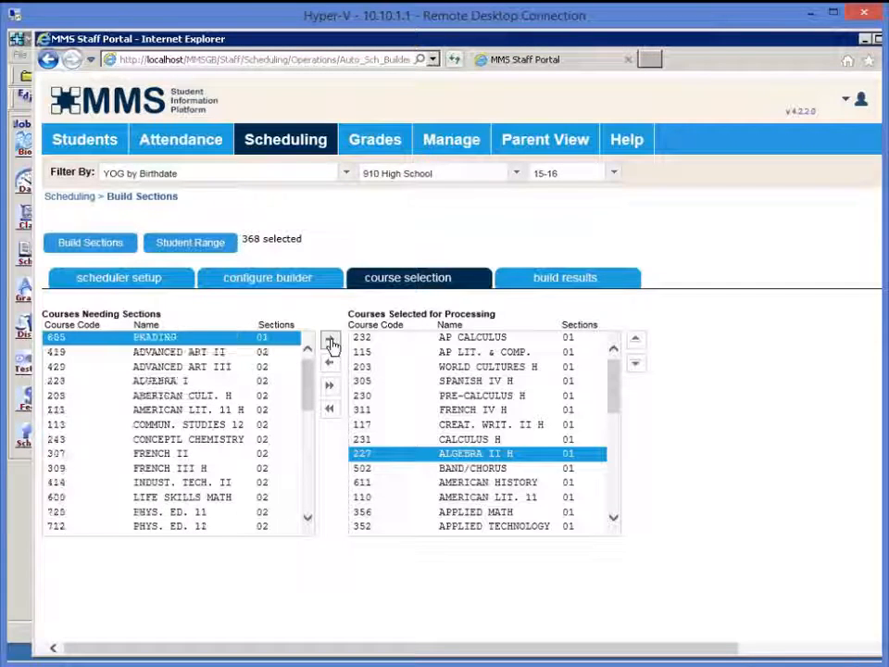
click(331, 342)
click(331, 341)
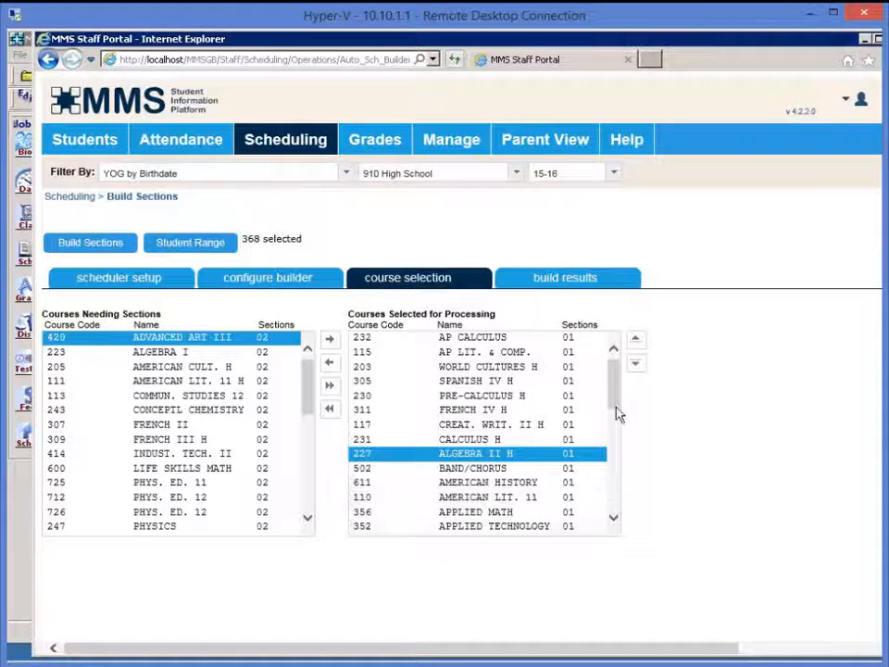
drag(619, 414, 617, 545)
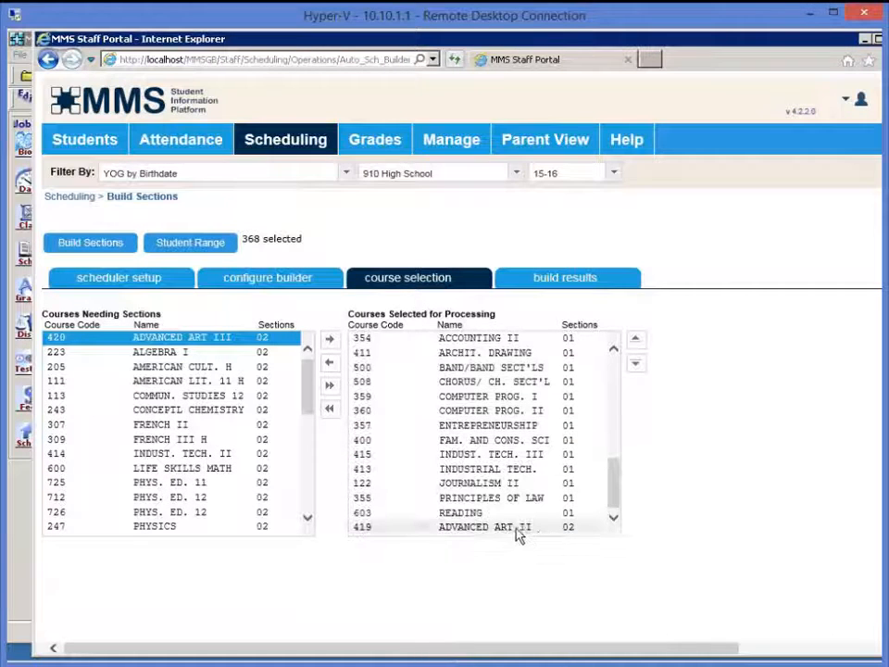
click(420, 528)
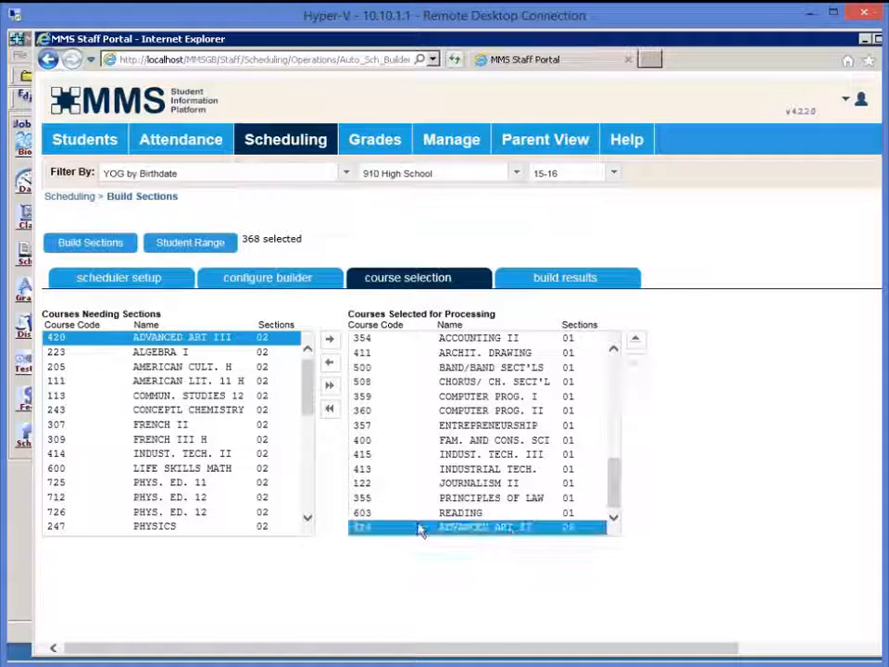
click(331, 365)
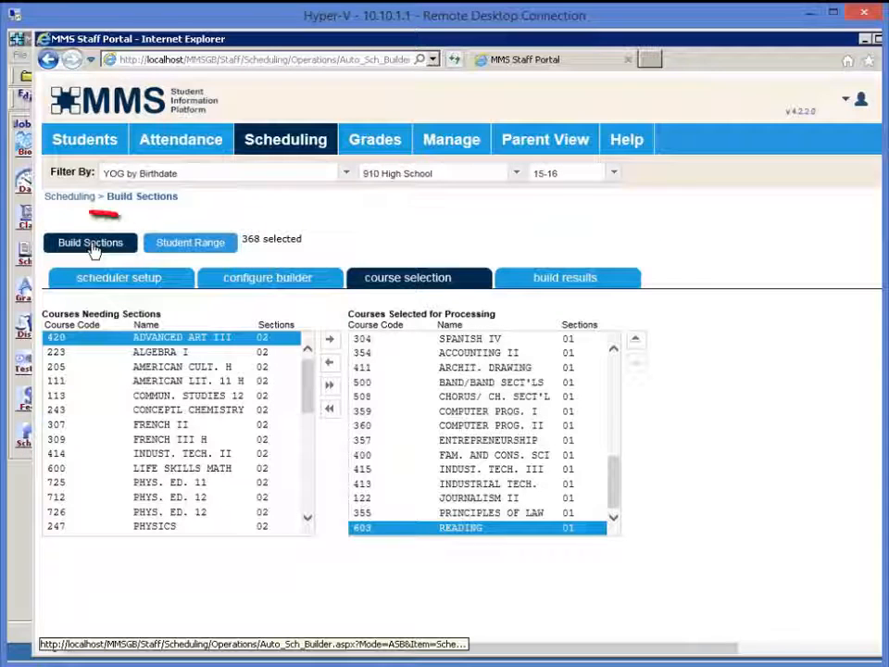
- Build the sections of the selected courses for school year 2015-16 and review the build results
click(91, 245)
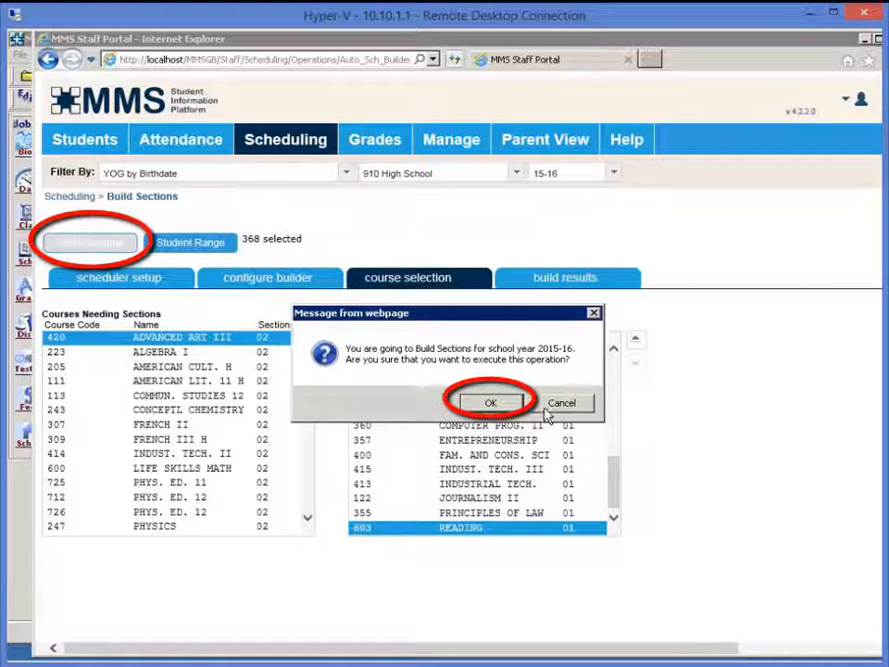
click(491, 404)
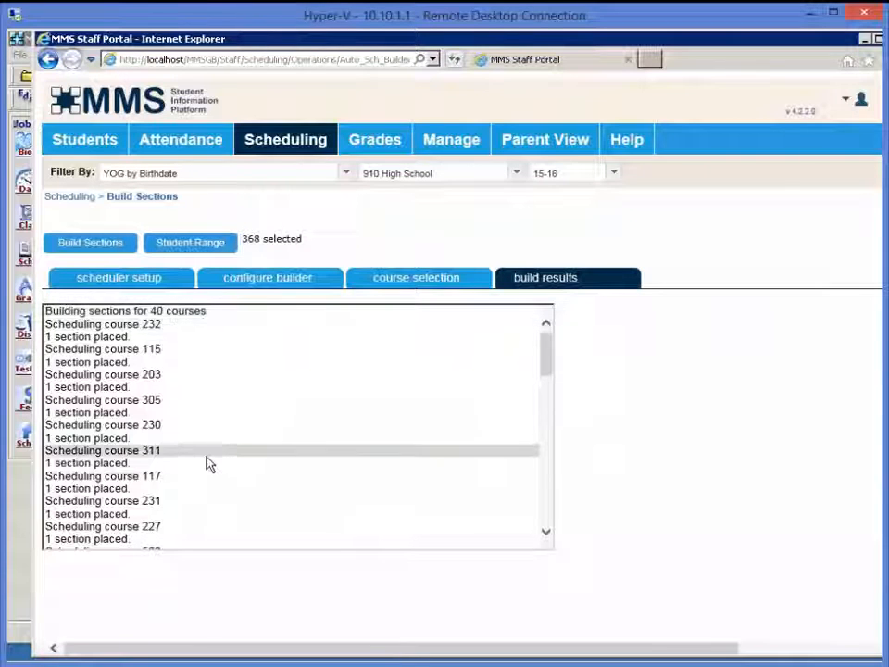
scroll(209, 465, down, 1)
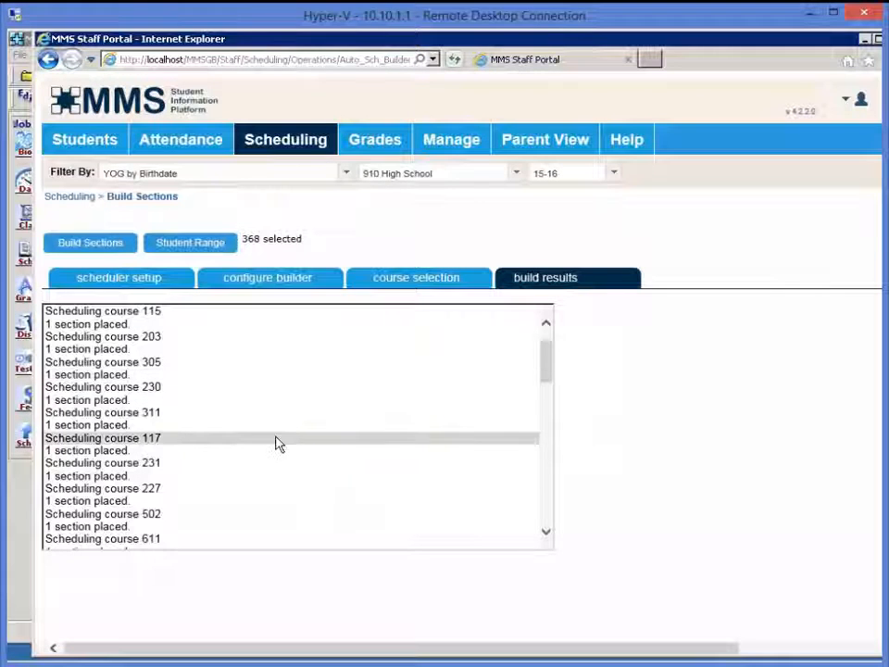
scroll(278, 444, down, 3)
scroll(275, 444, down, 8)
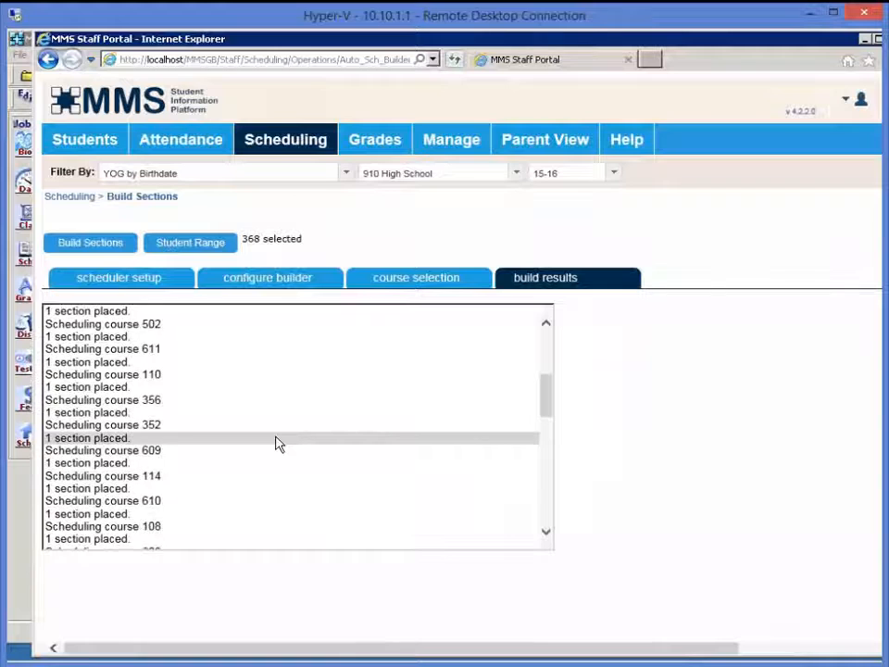
scroll(275, 444, down, 5)
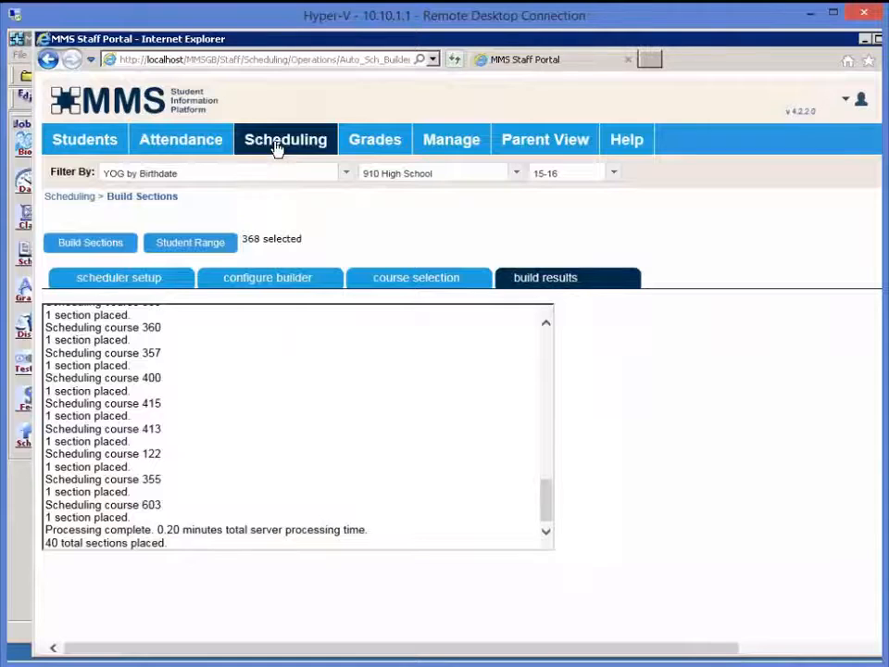
- Generate the Schedule Analysis Report with the title left blank
mouse_move(276, 151)
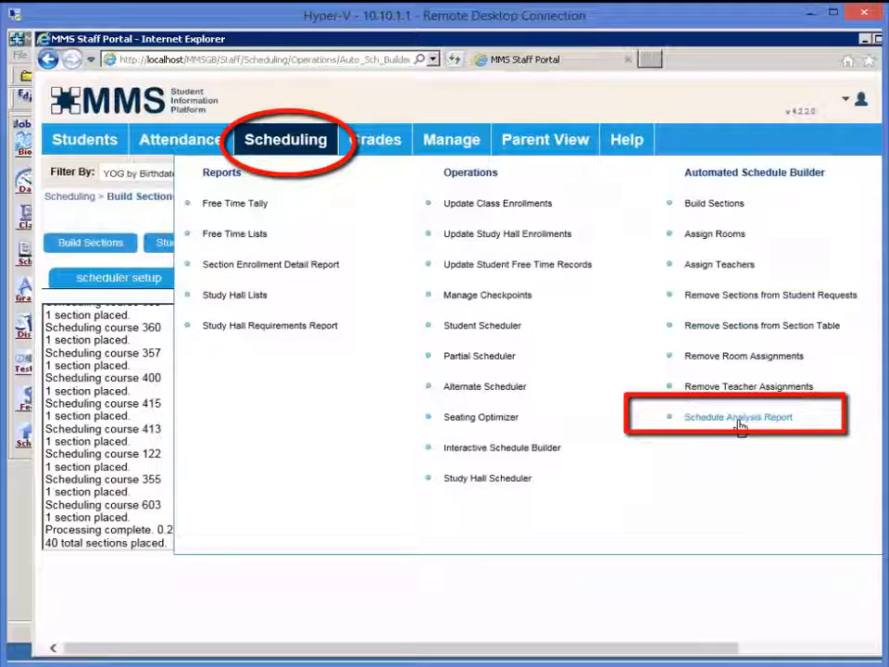
click(739, 419)
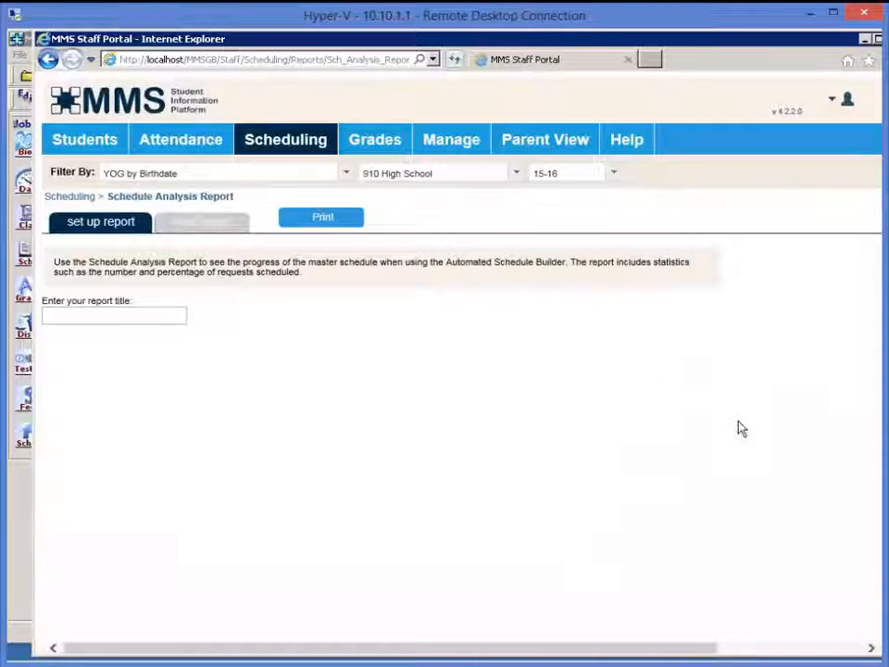
click(315, 218)
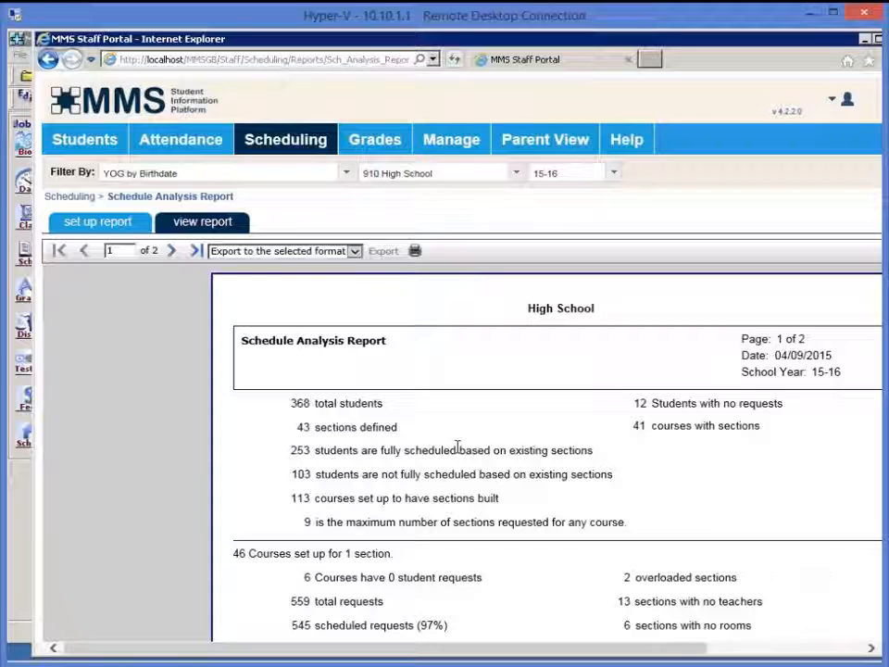
- Examine both pages of the Schedule Analysis Report for the student totals and the request and section statistics per section count
scroll(458, 448, down, 1)
scroll(457, 451, down, 1)
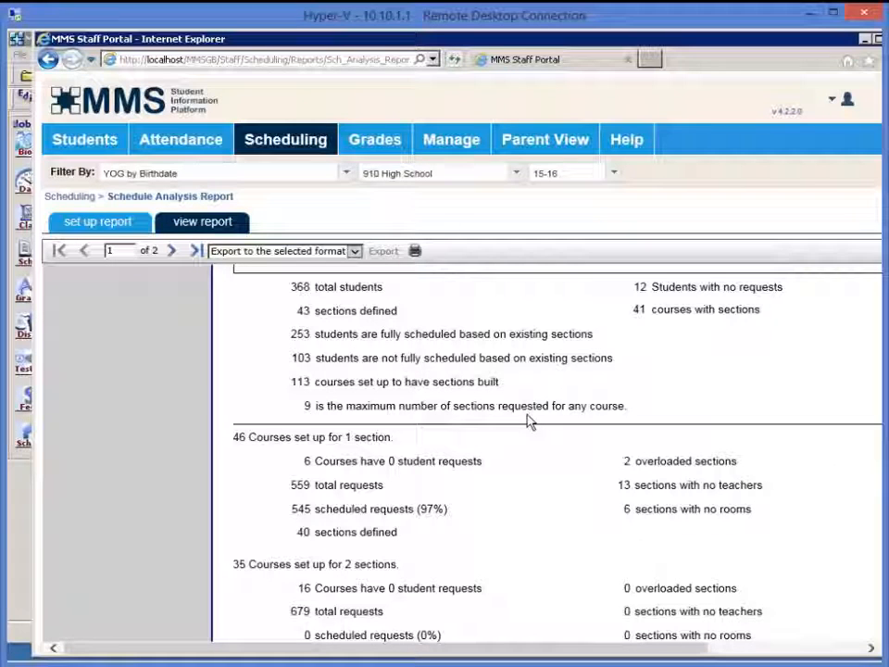
scroll(528, 422, down, 1)
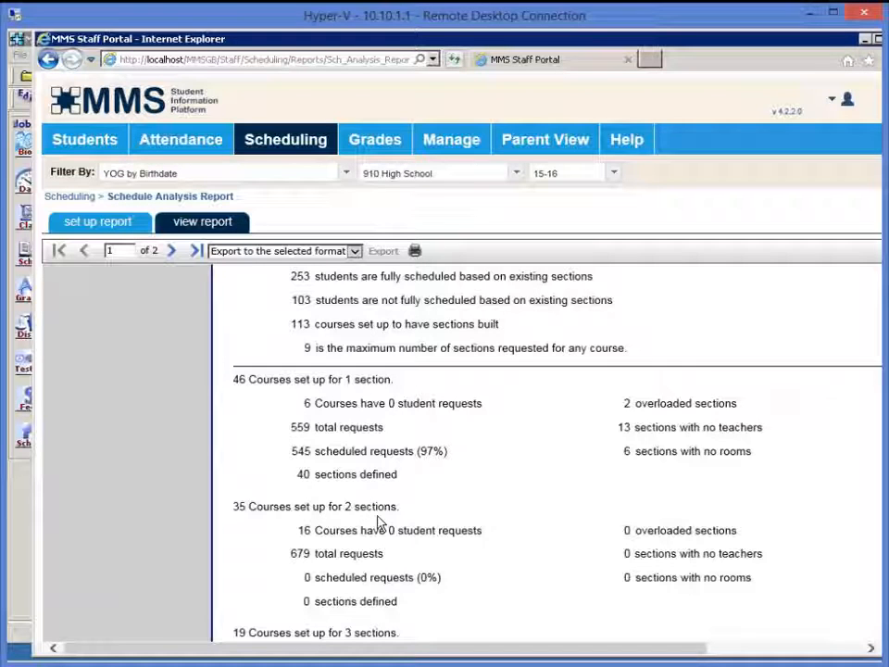
scroll(380, 524, down, 4)
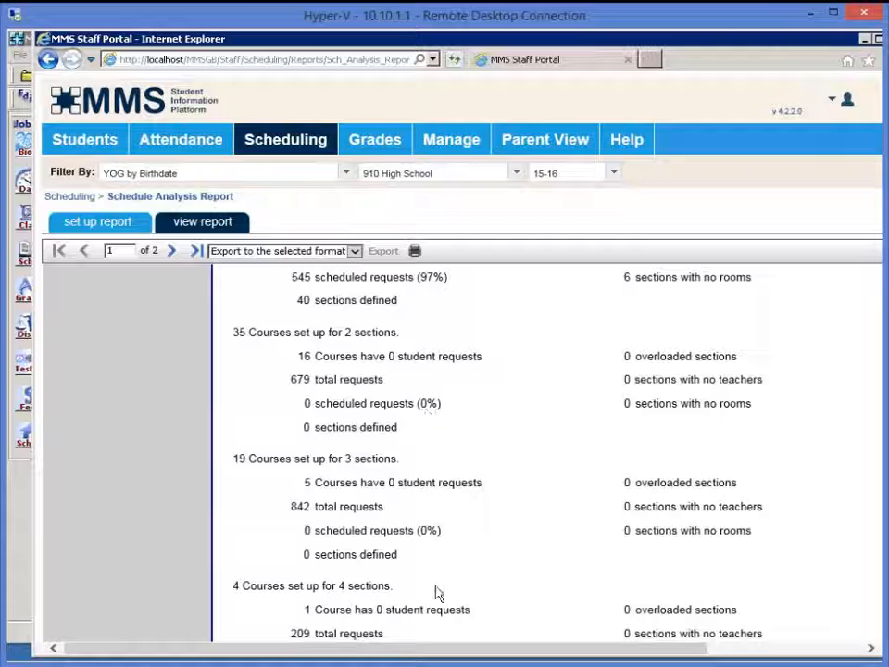
scroll(438, 592, down, 1)
scroll(438, 593, down, 2)
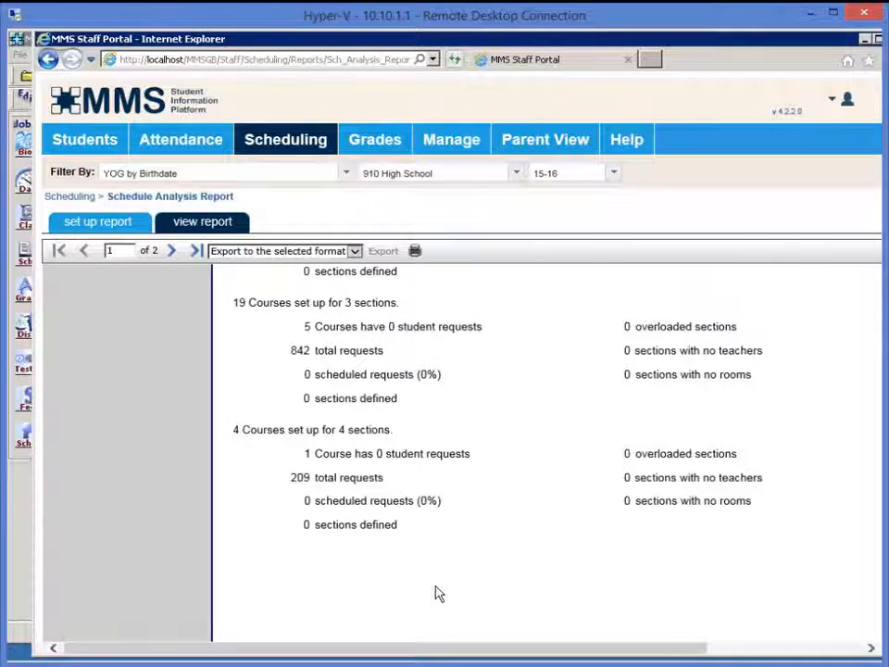
scroll(435, 584, up, 1)
click(171, 251)
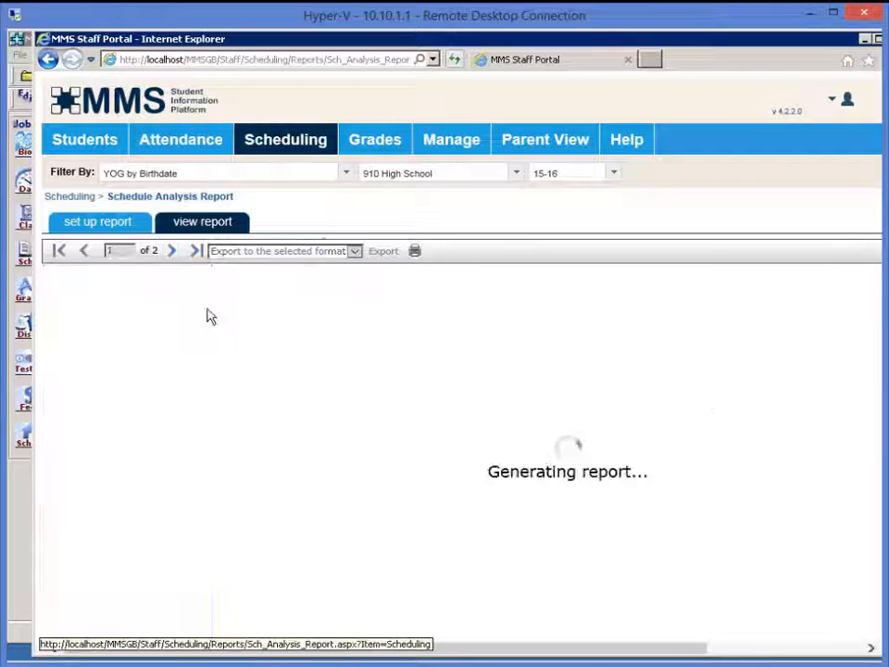
scroll(336, 458, down, 5)
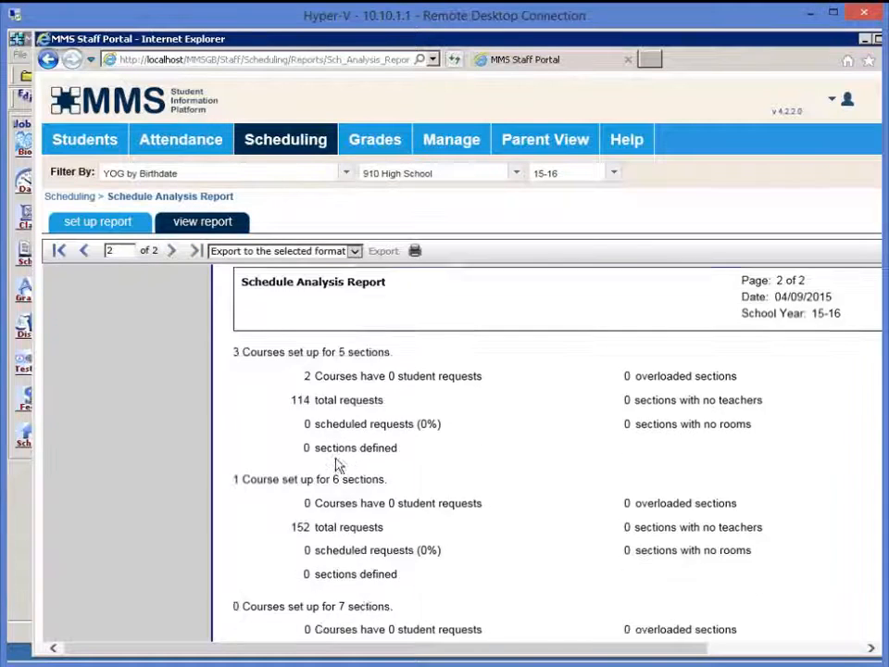
scroll(337, 457, down, 6)
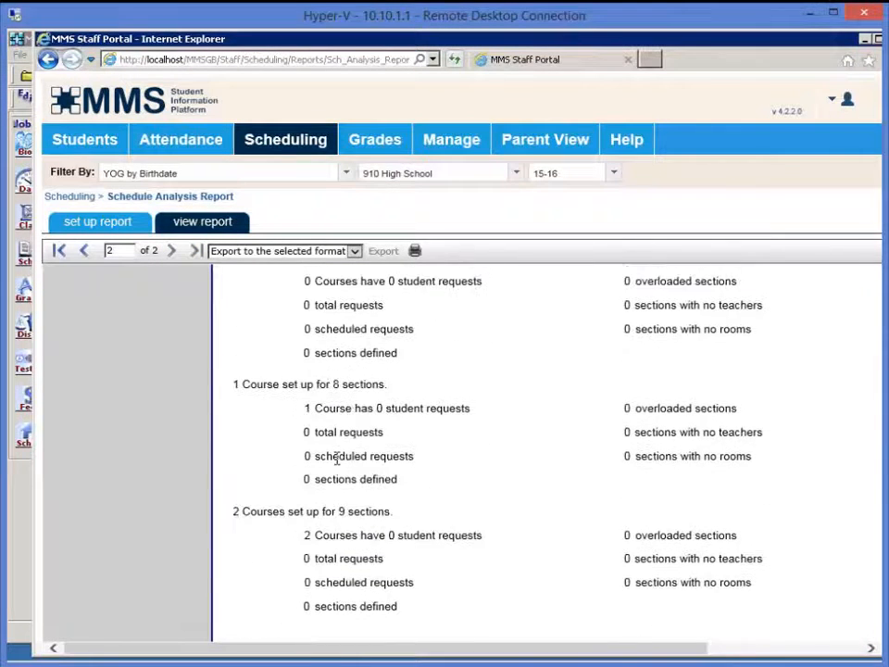
scroll(337, 463, up, 4)
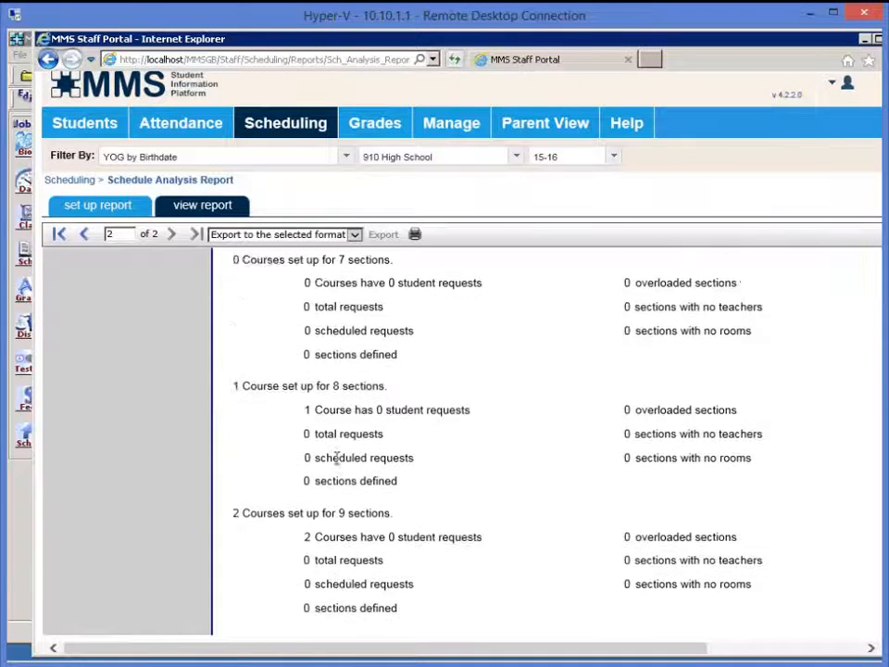
- Open the Manage Checkpoints page for the 15-16 High School schedule
click(283, 125)
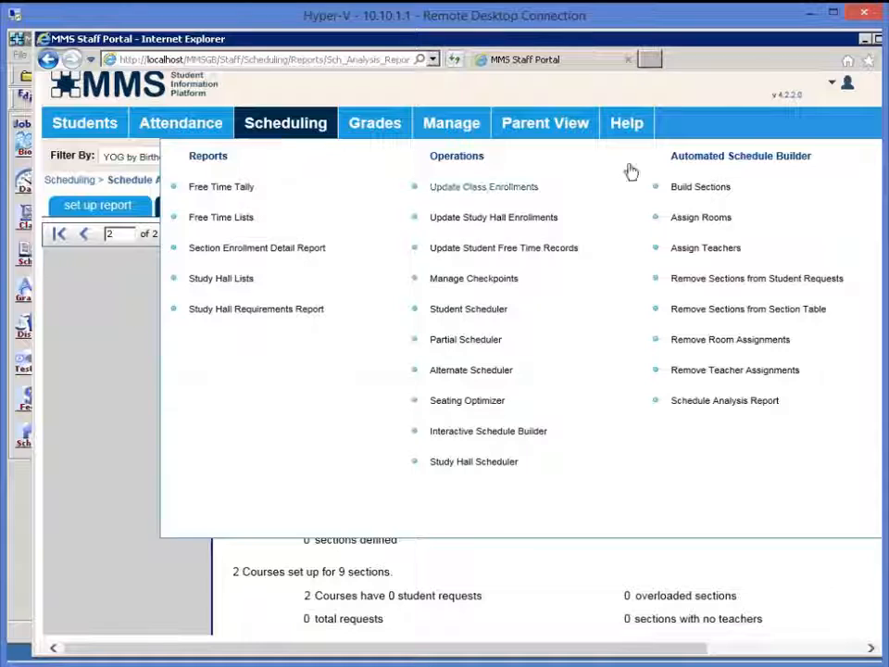
click(690, 190)
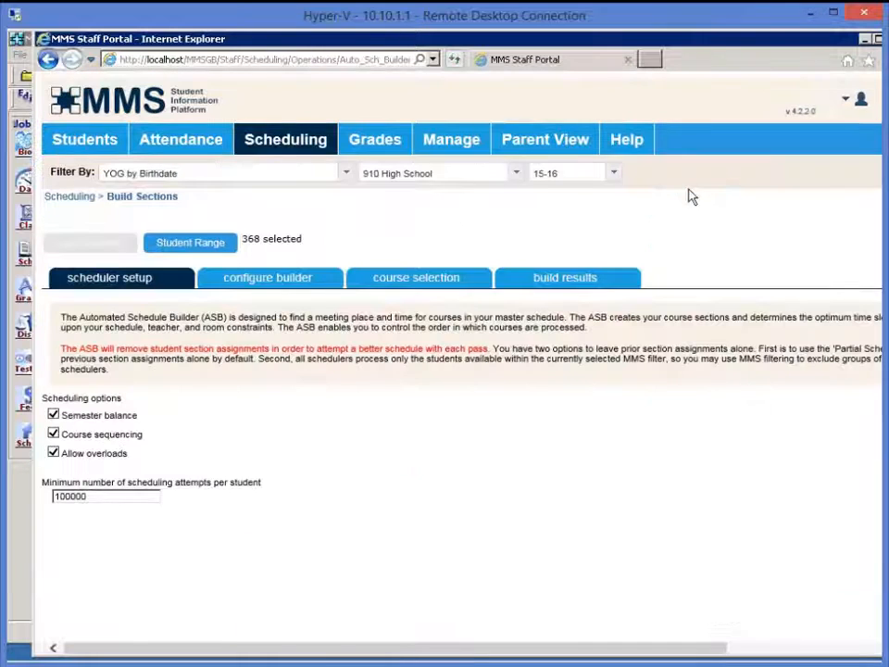
click(301, 143)
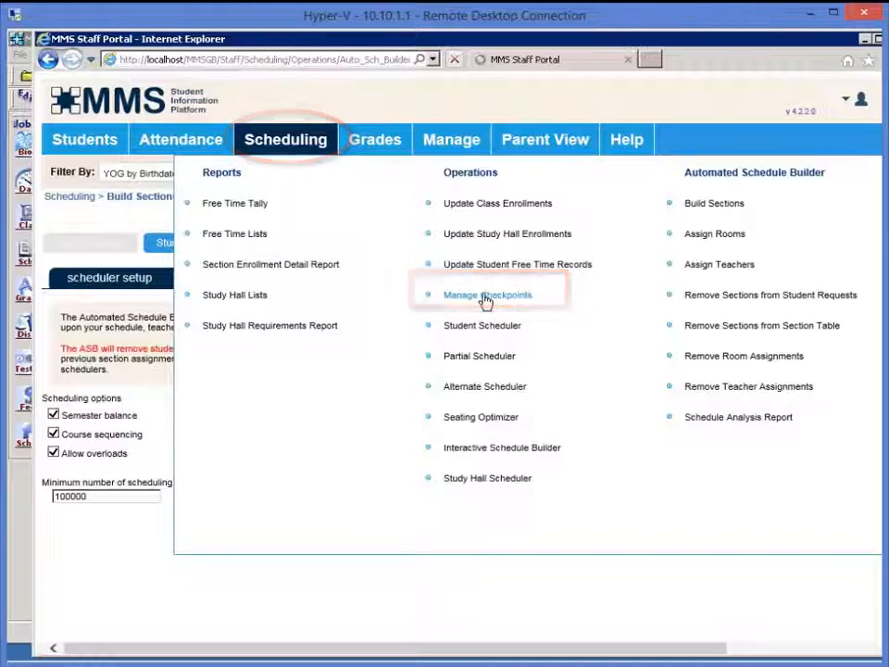
click(486, 297)
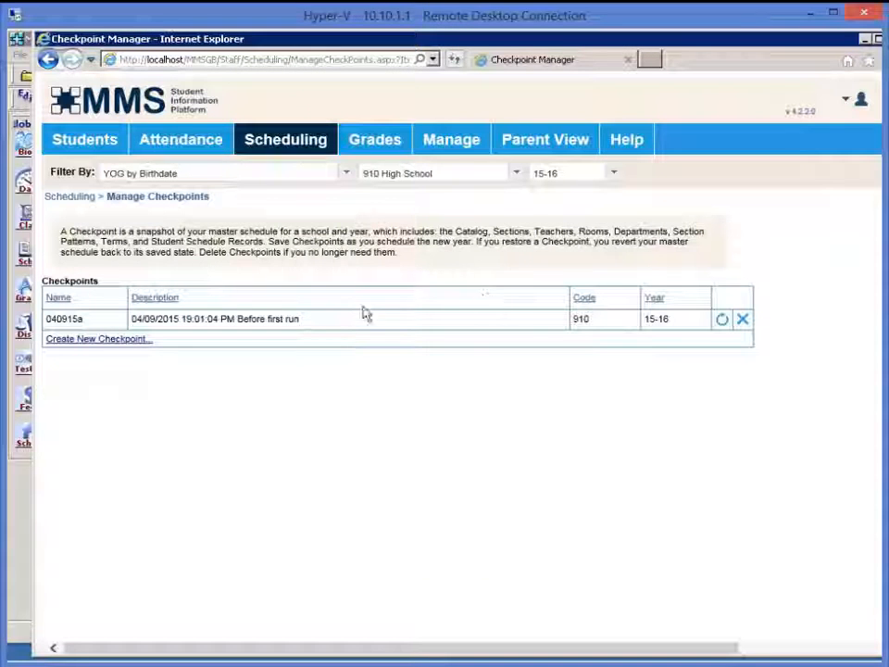
- Try to create a new checkpoint with "First run with singletons 97%" added to its description
click(76, 340)
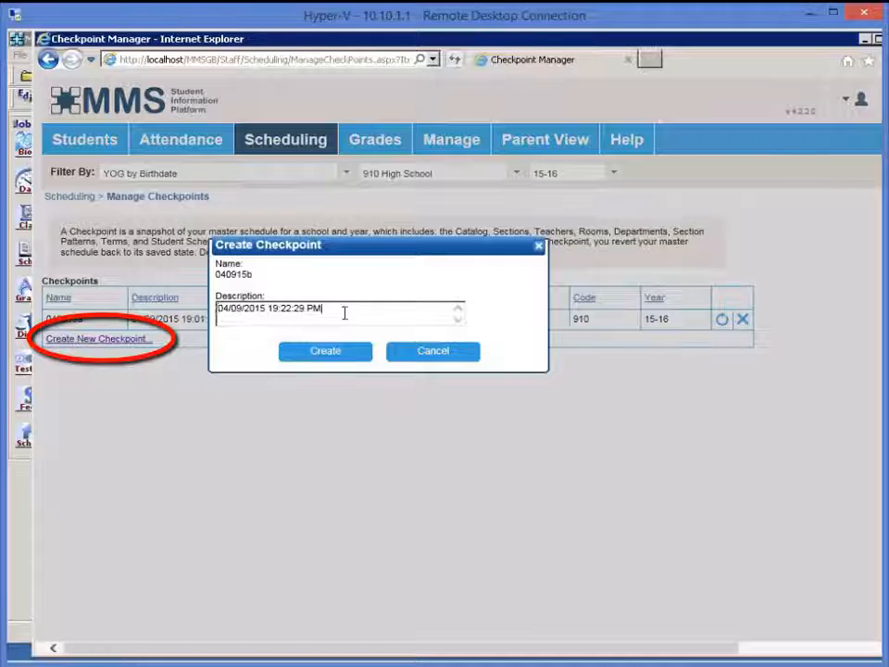
text(First run)
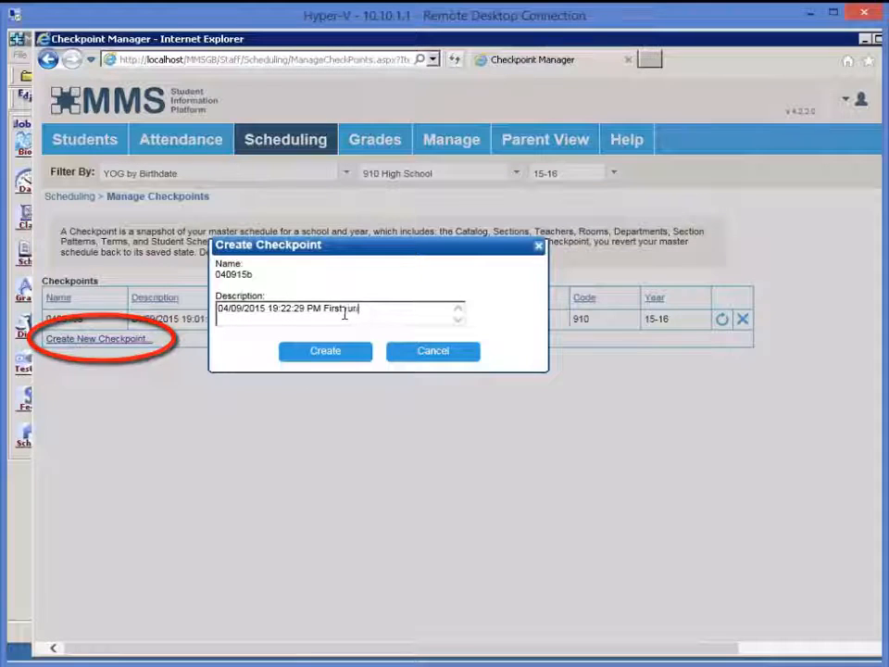
text( with single)
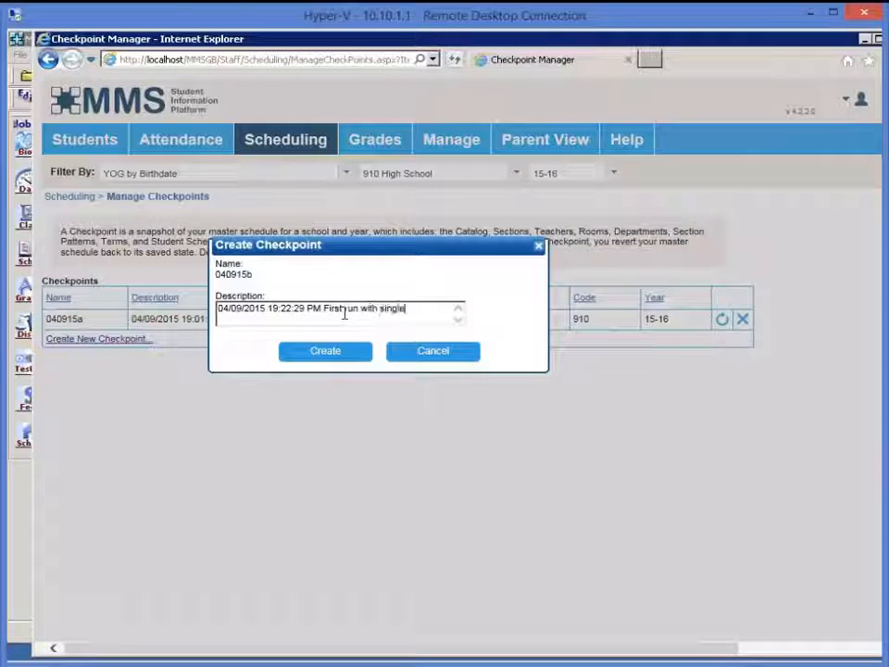
text(tons)
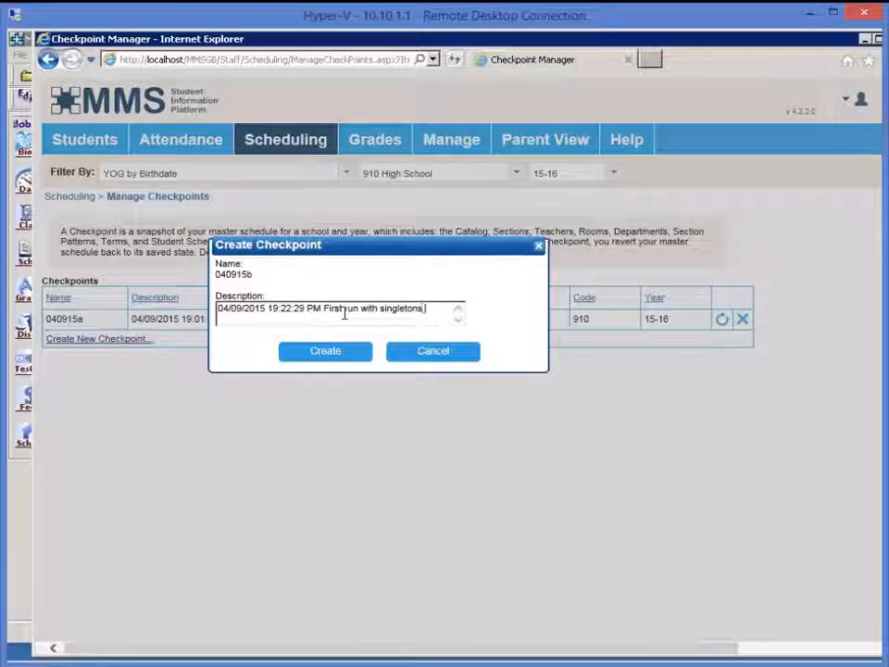
text( 97%)
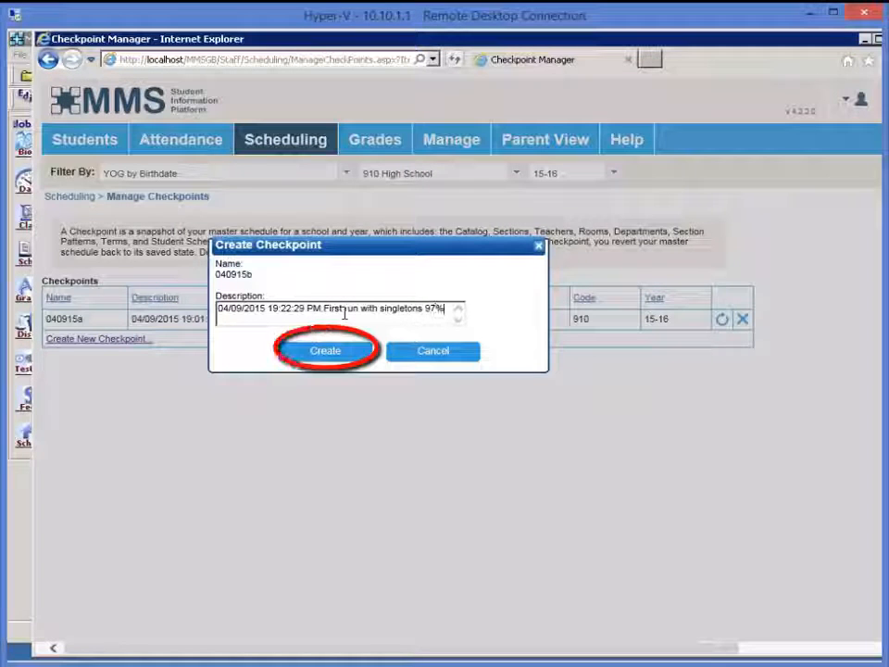
click(328, 353)
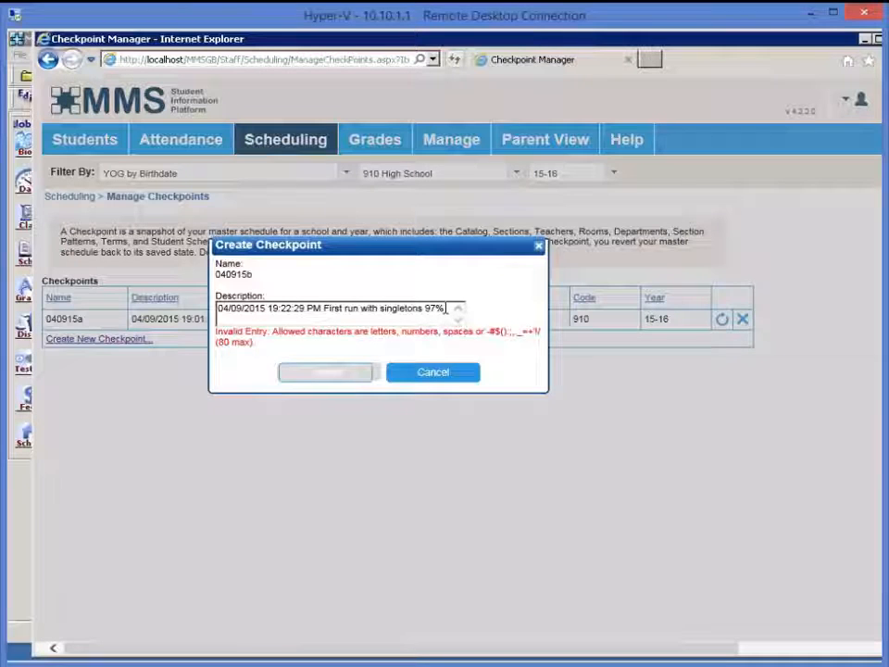
- Replace the % sign in the description with the word "percent" and create the checkpoint
key(BackSpace)
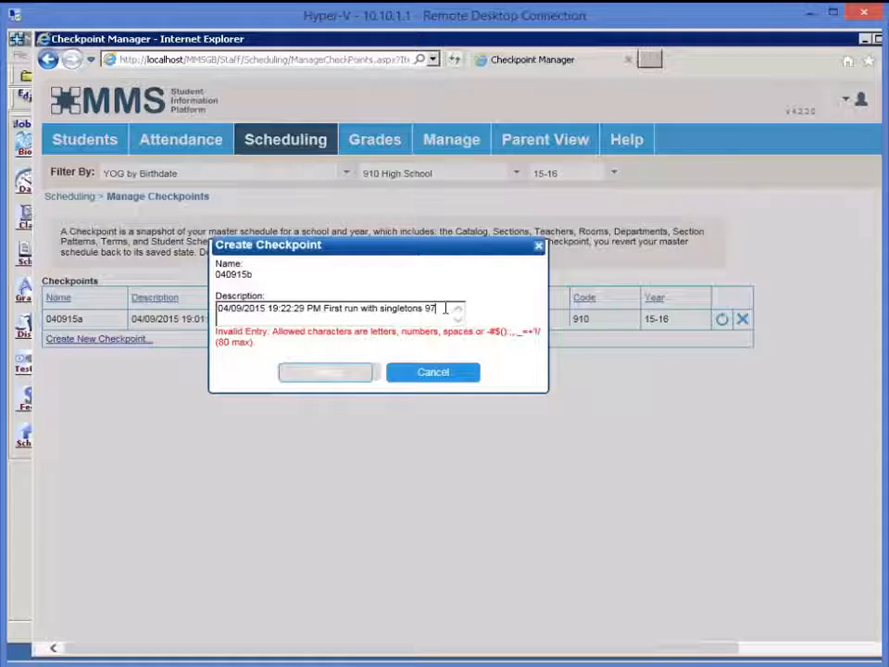
text(percent)
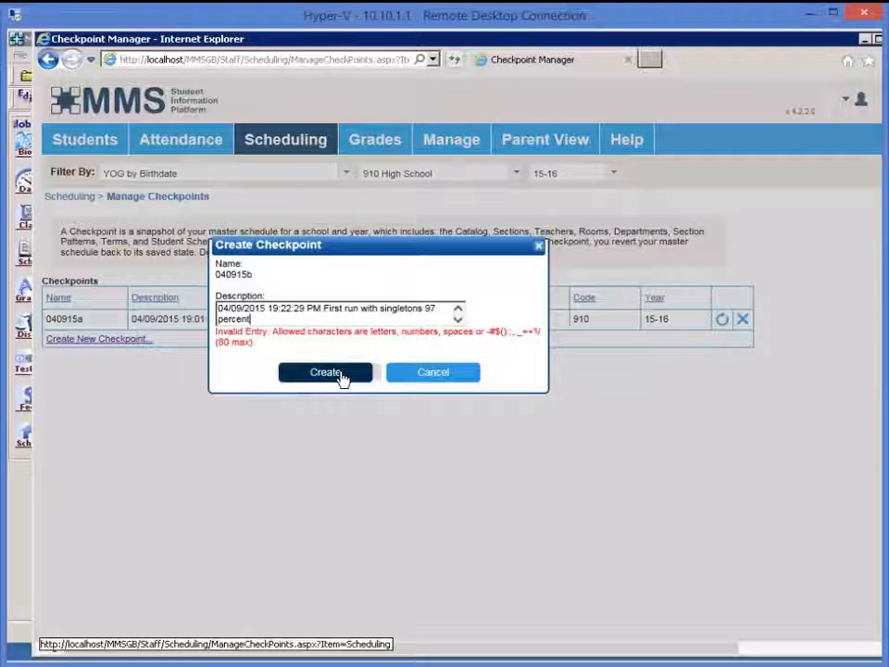
click(342, 376)
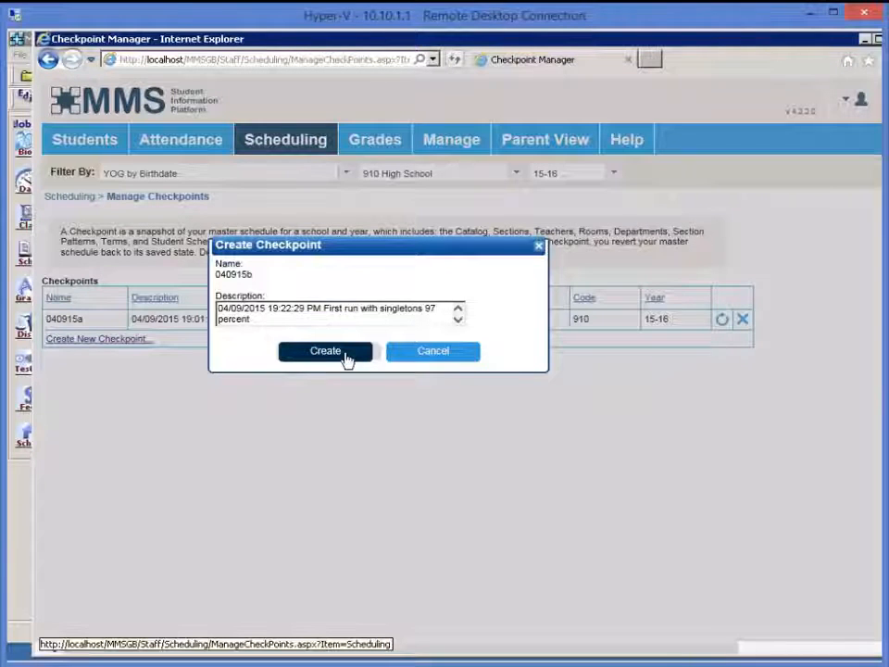
click(345, 355)
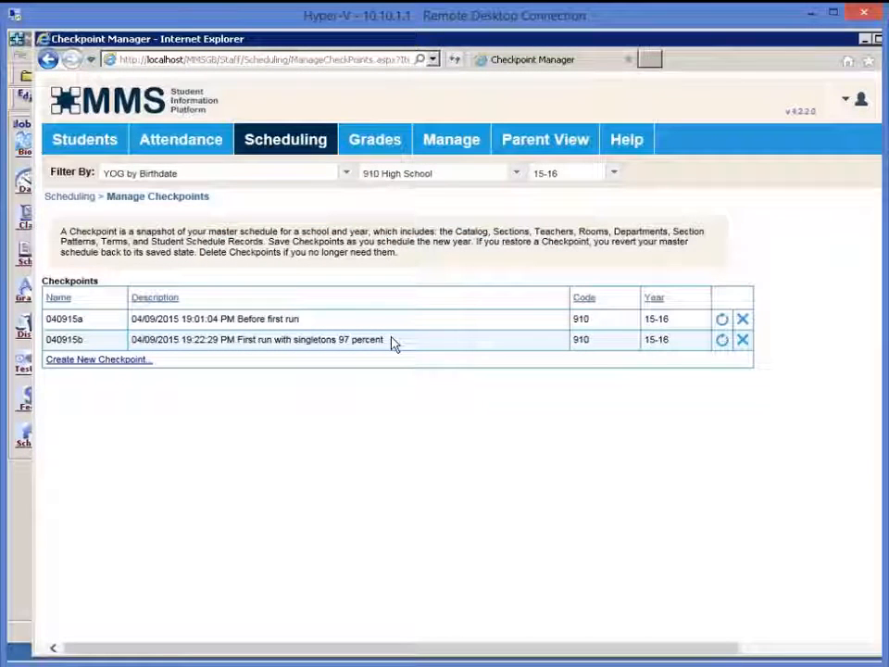
- Open the Edit Course Sections page and look at the choices for paging the section grid
mouse_move(433, 145)
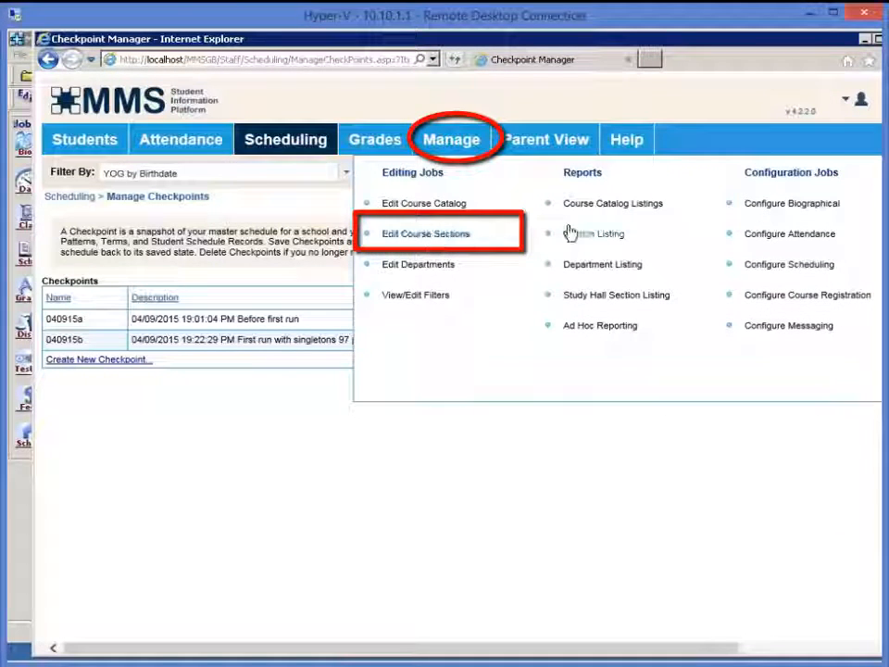
click(451, 235)
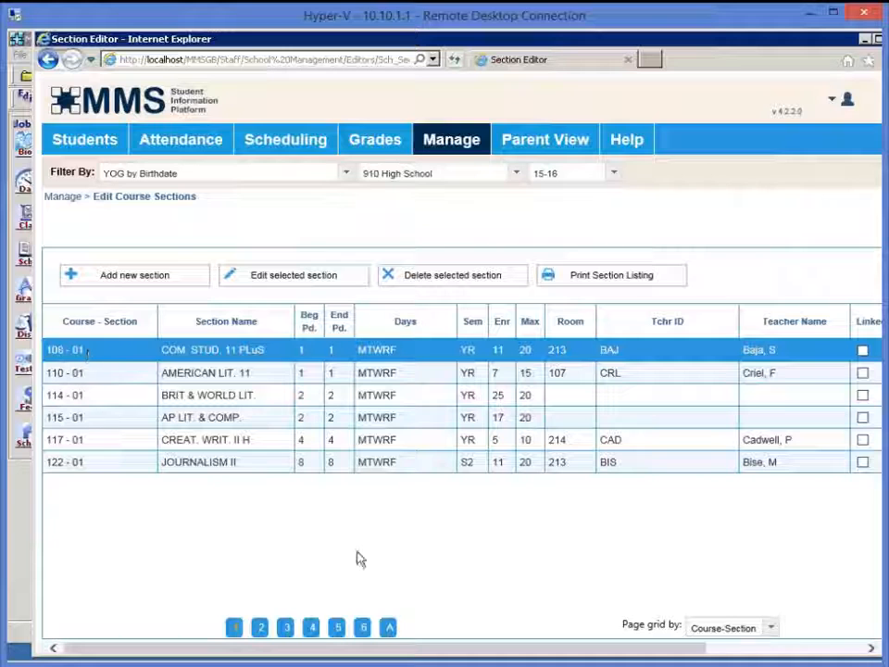
click(757, 634)
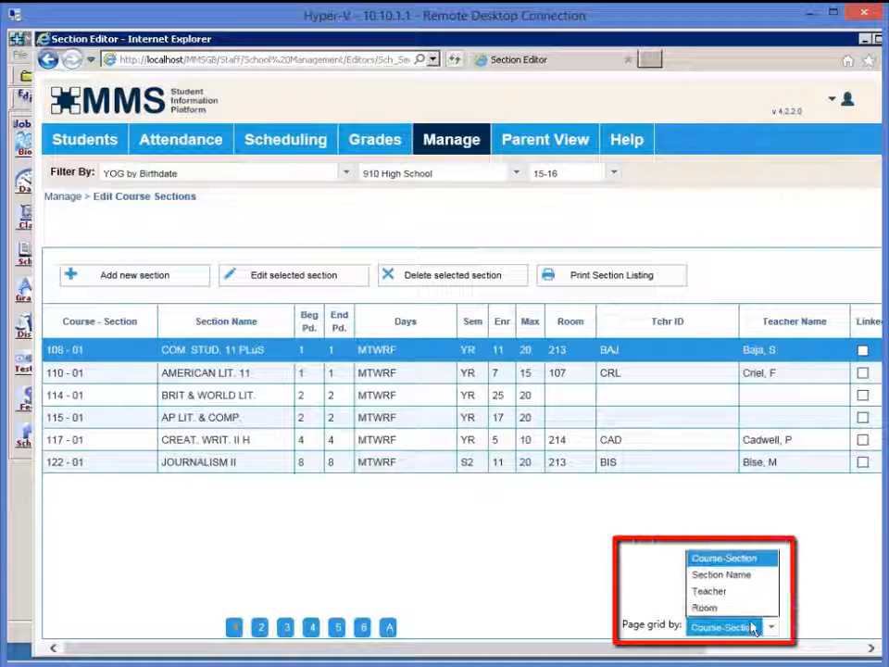
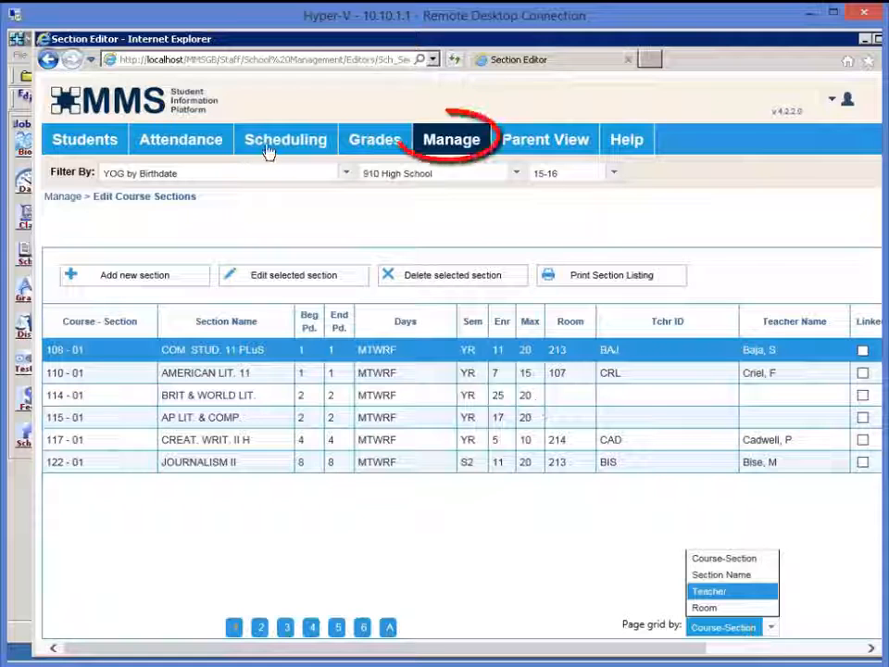
- Configure Build Sections to assign rooms from the 'must be used for' list only and teachers from the 'must teach' list only
mouse_move(269, 152)
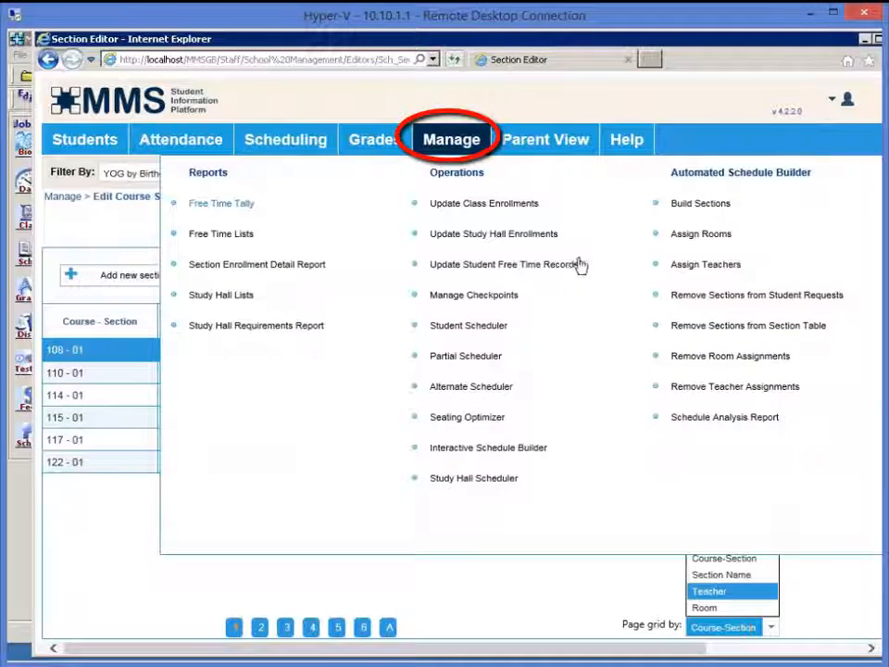
click(694, 210)
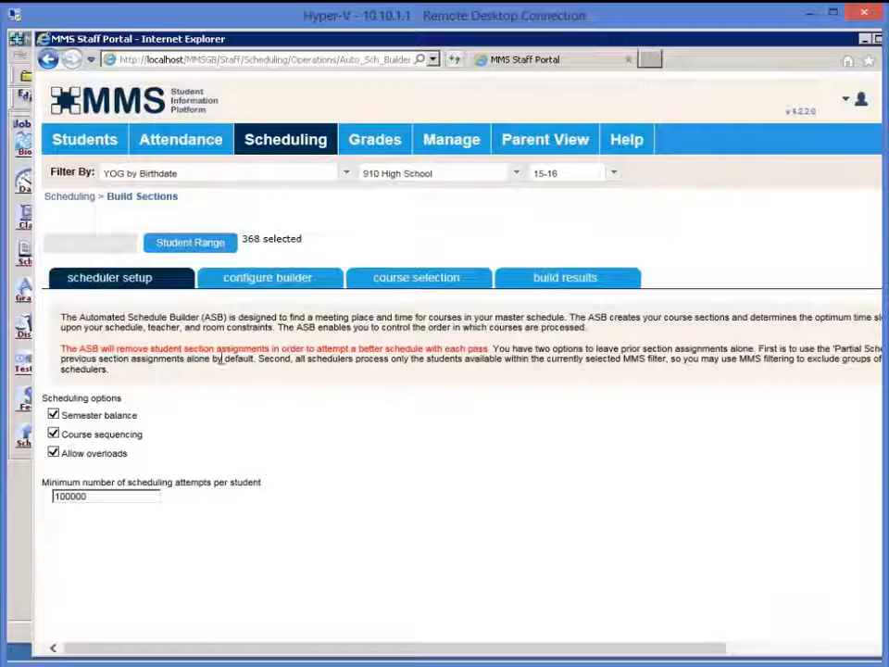
click(338, 284)
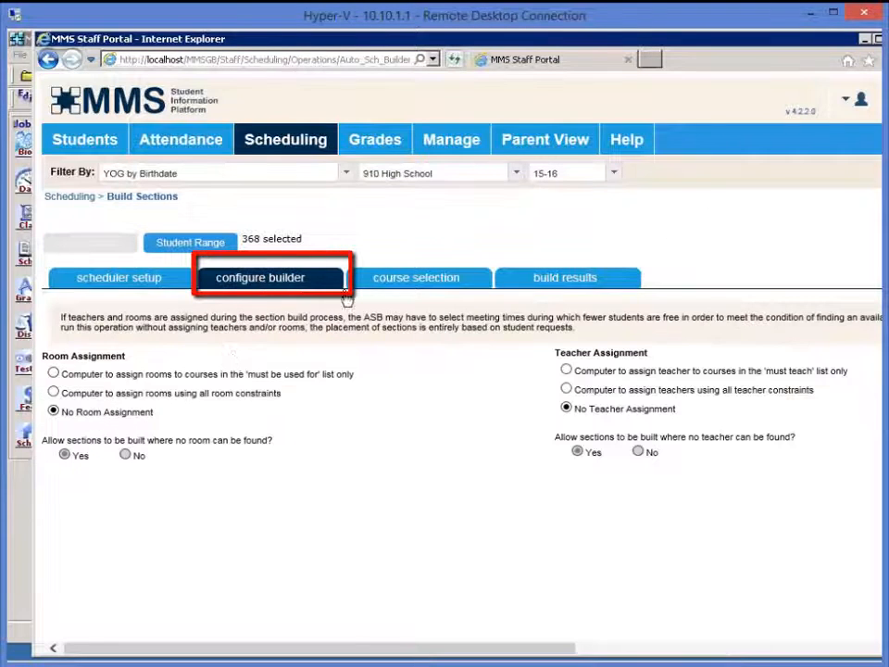
click(135, 376)
click(594, 377)
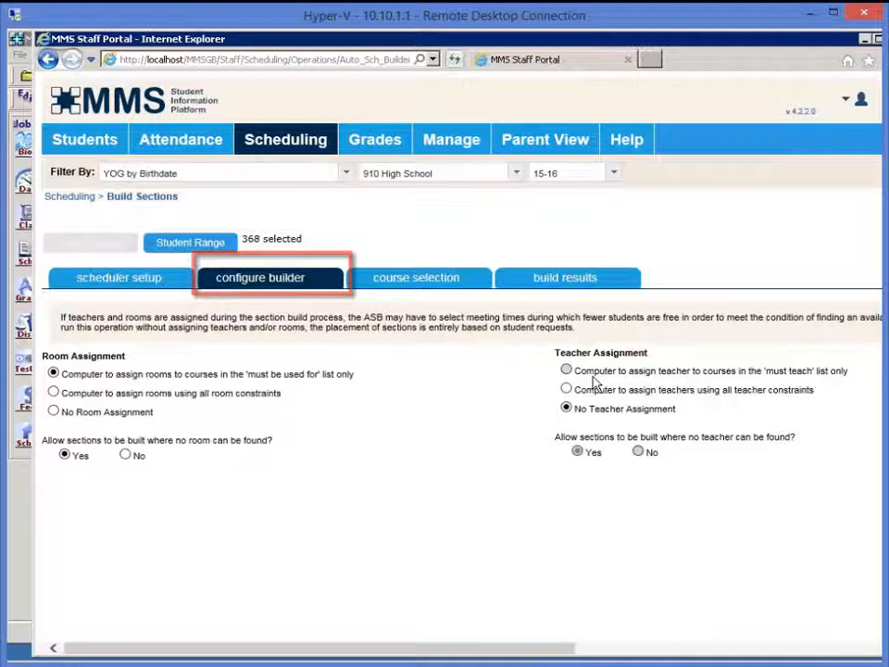
- Build the sections of all remaining courses for school year 2015-16 and review the build results to the end
click(418, 289)
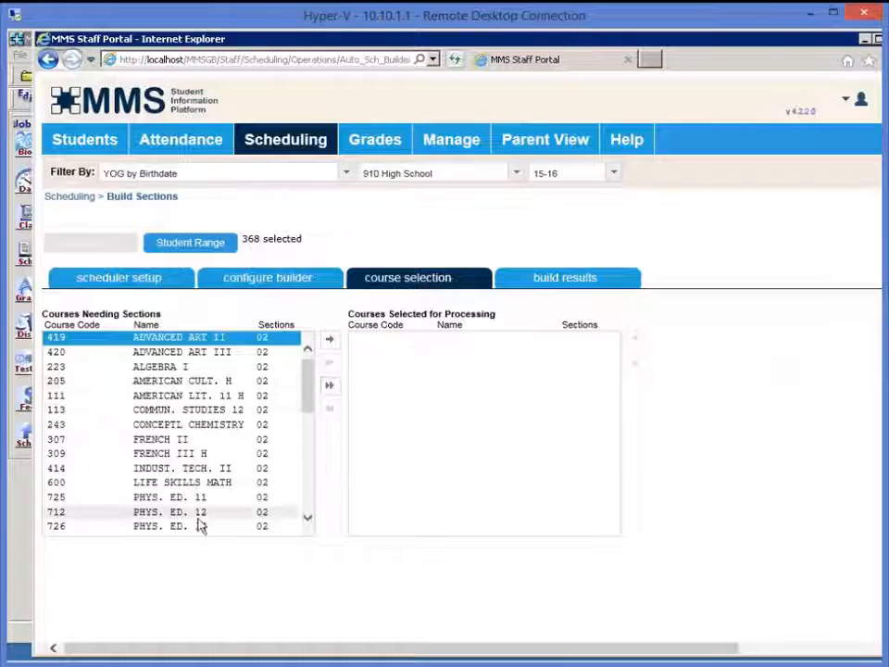
click(332, 387)
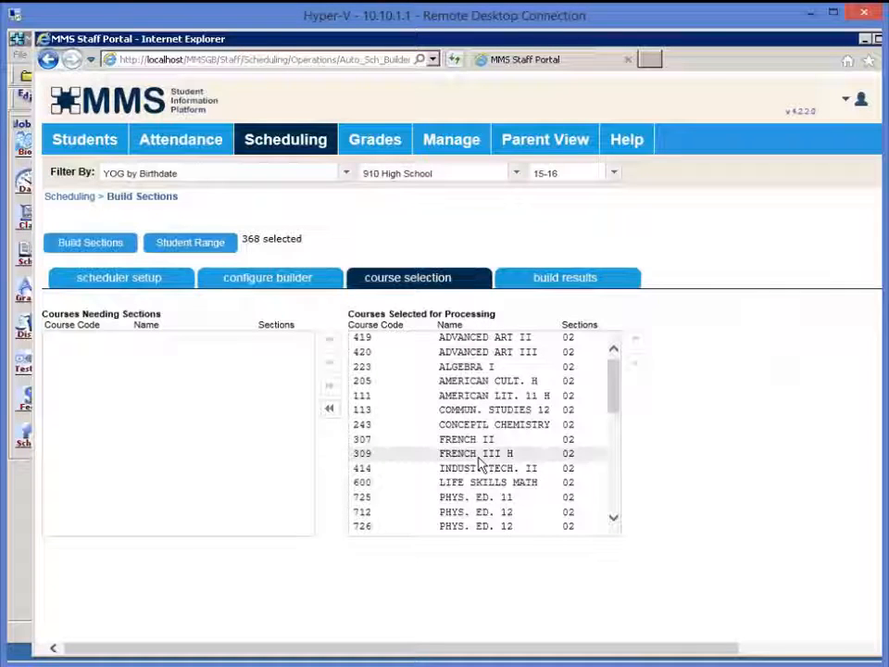
click(550, 280)
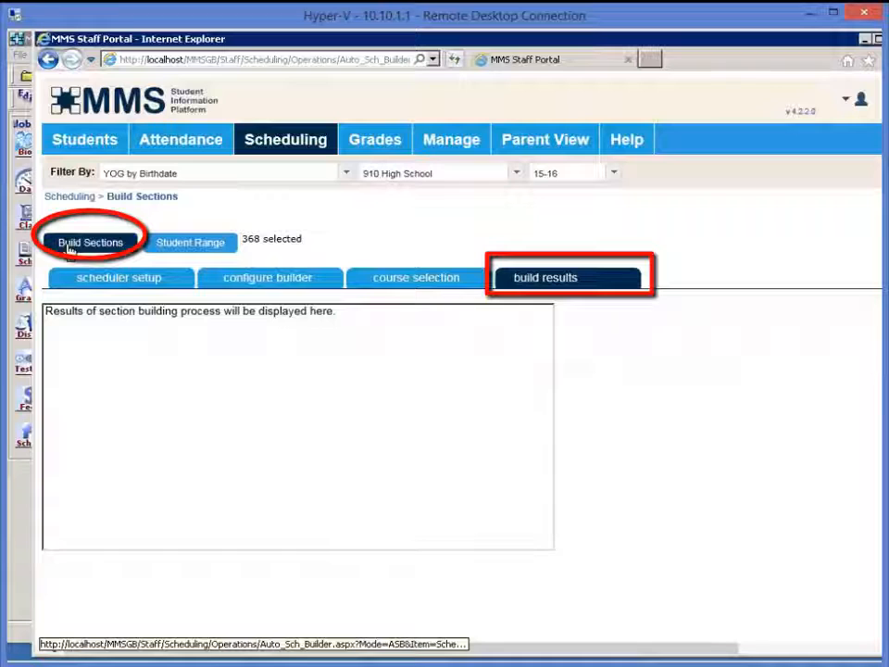
click(69, 248)
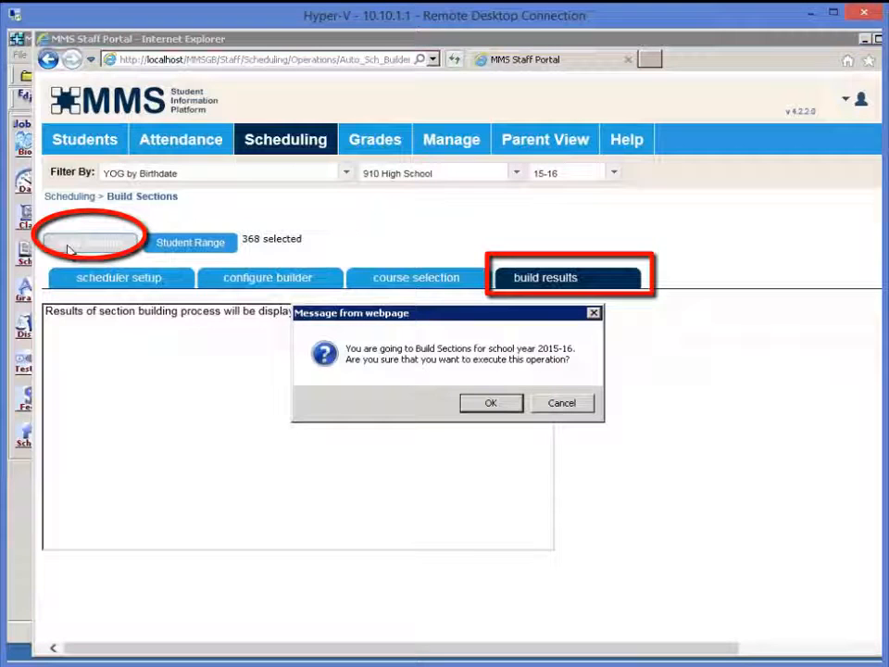
click(466, 402)
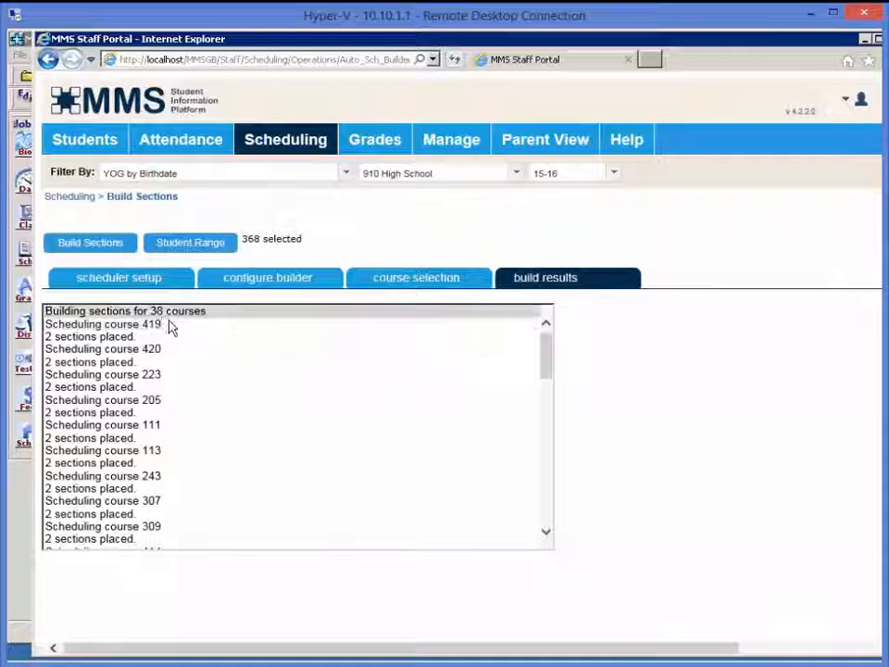
drag(546, 360, 532, 542)
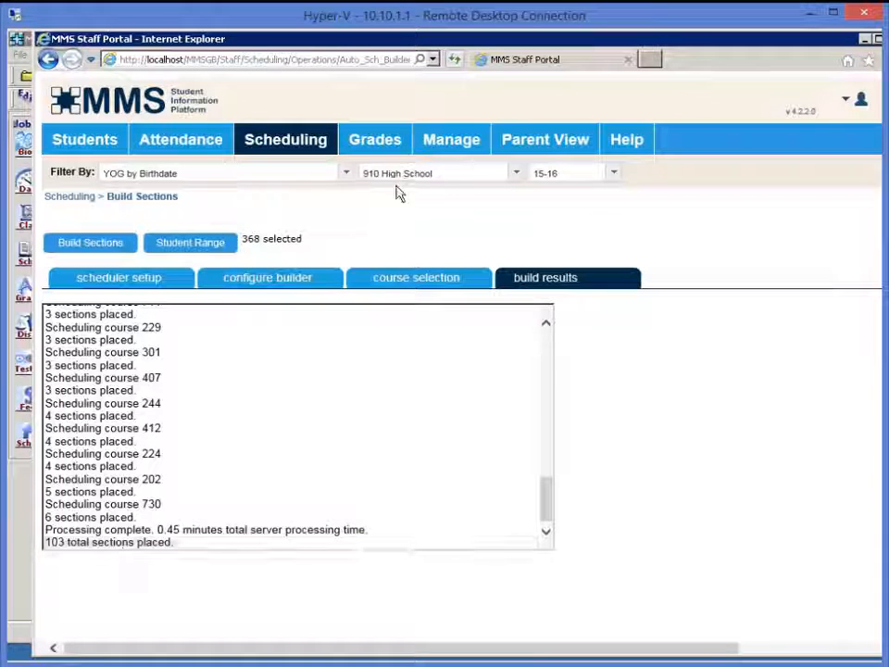
- Open the Assign Teachers page and examine the section list for sections with unassigned teachers
click(452, 141)
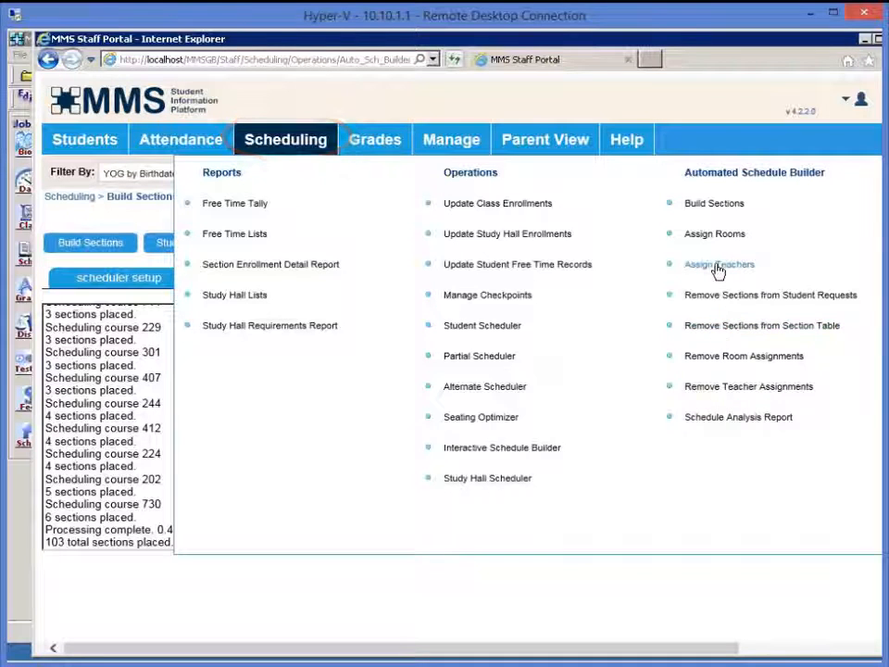
click(753, 429)
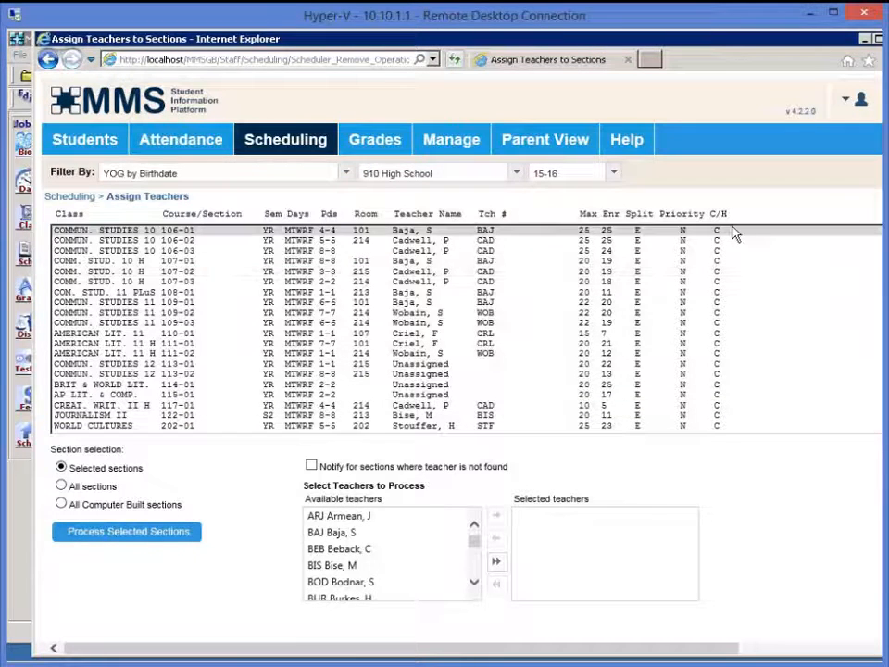
scroll(731, 407, down, 2)
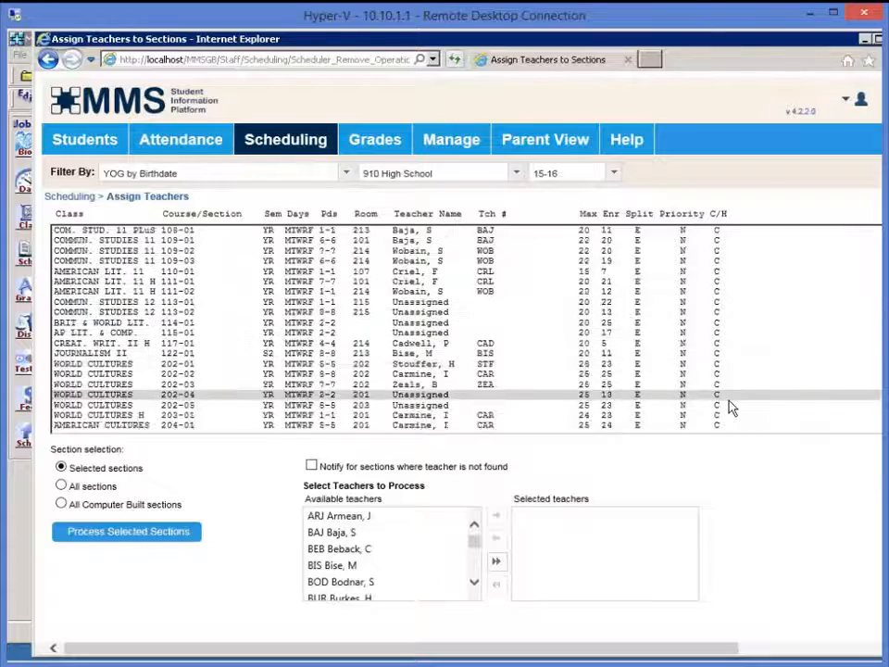
scroll(731, 407, down, 9)
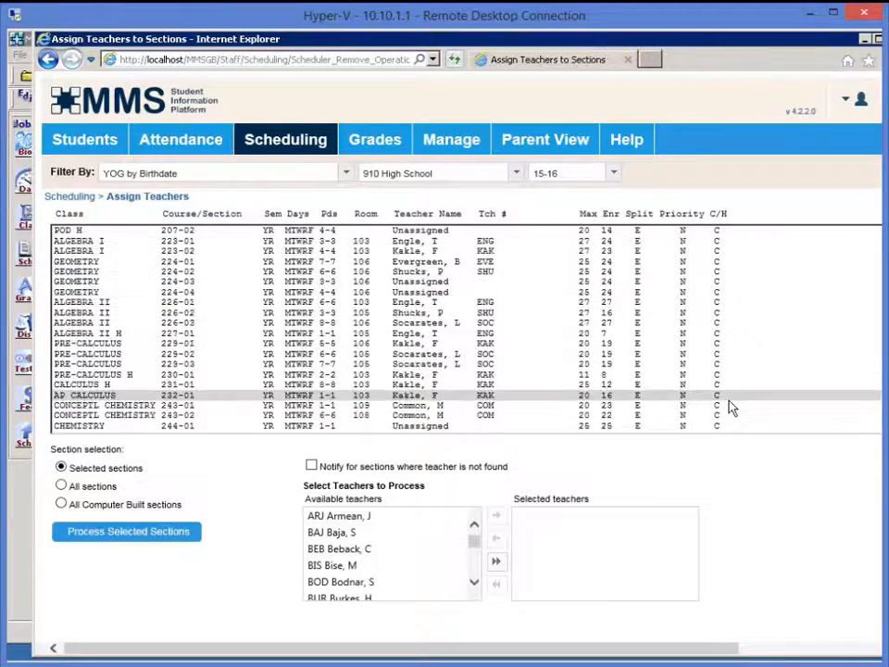
scroll(732, 408, down, 10)
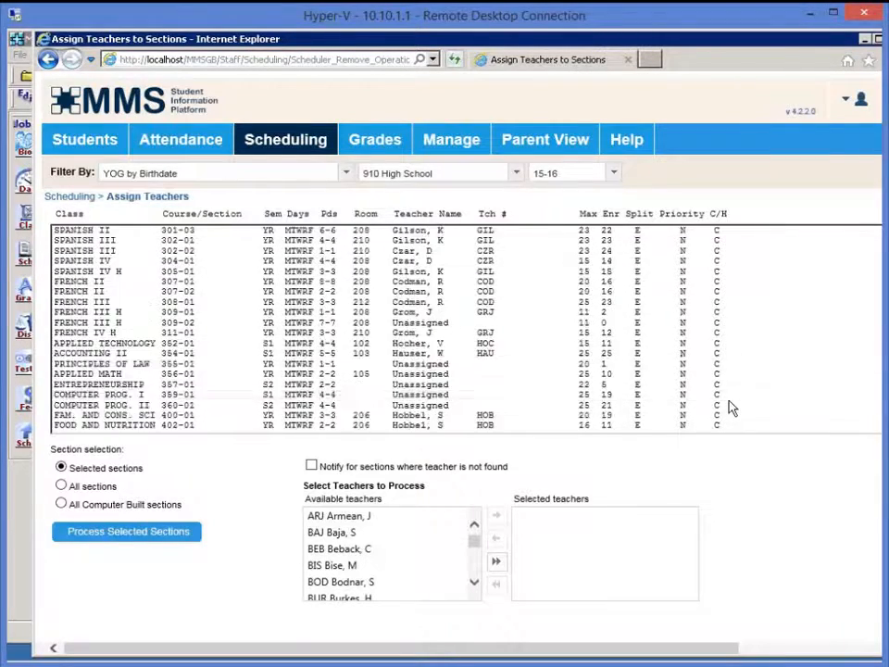
- Review the teacher assignments through the end of the section list, including the driver ed and lunch sections
scroll(732, 407, down, 15)
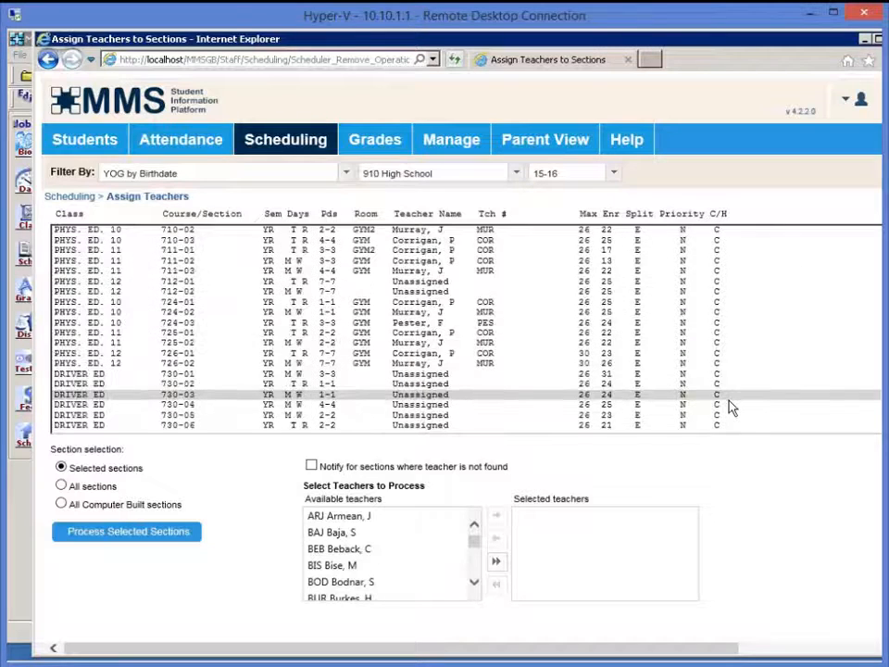
scroll(731, 408, down, 2)
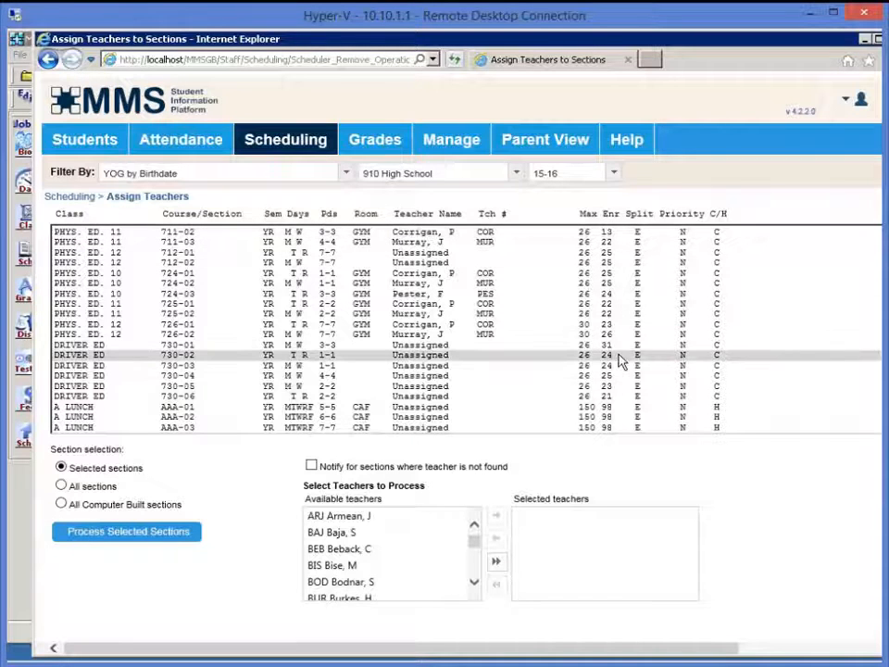
- Generate the Schedule Analysis Report for the 15-16 high school schedule without a custom title
mouse_move(304, 146)
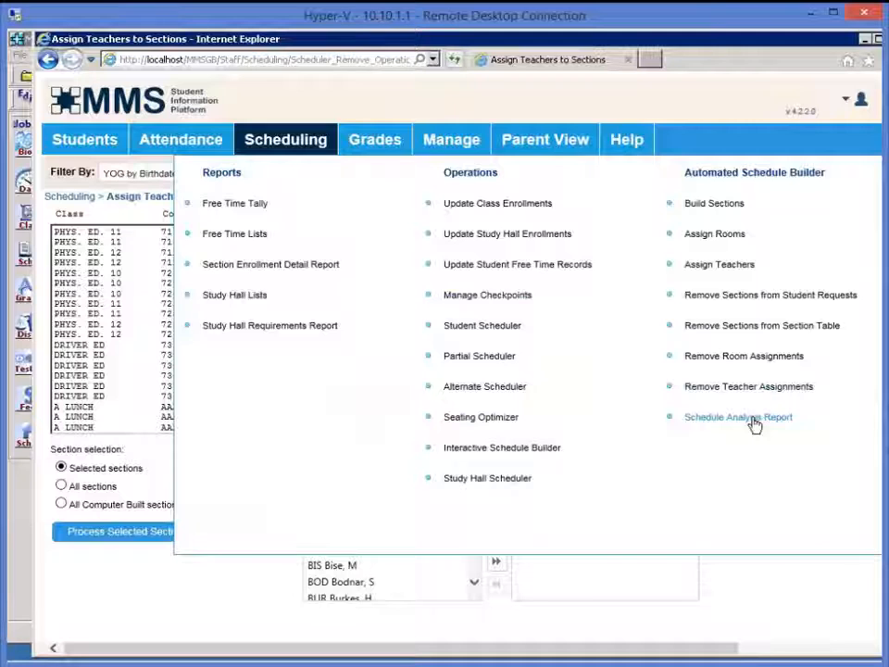
click(755, 423)
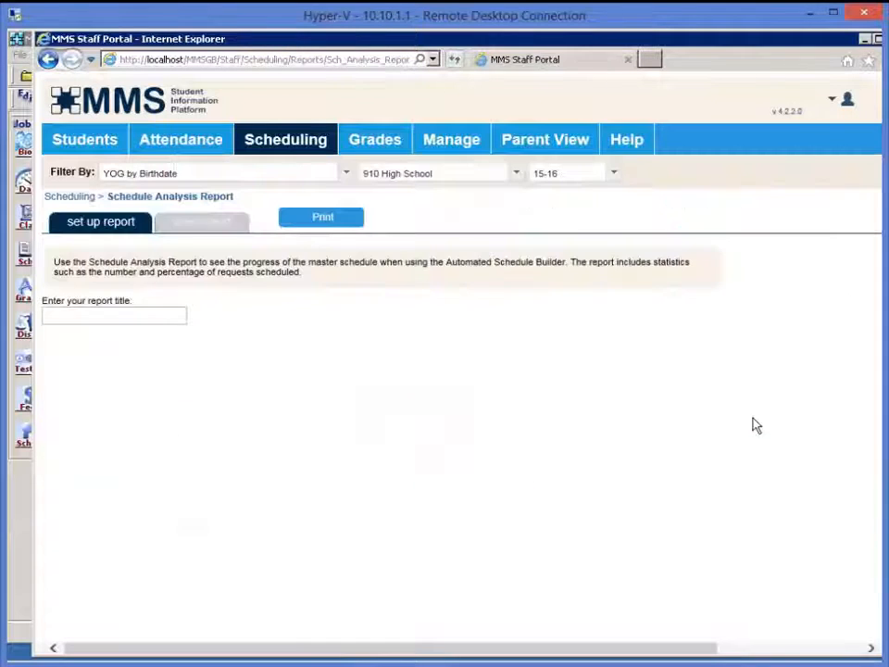
click(312, 223)
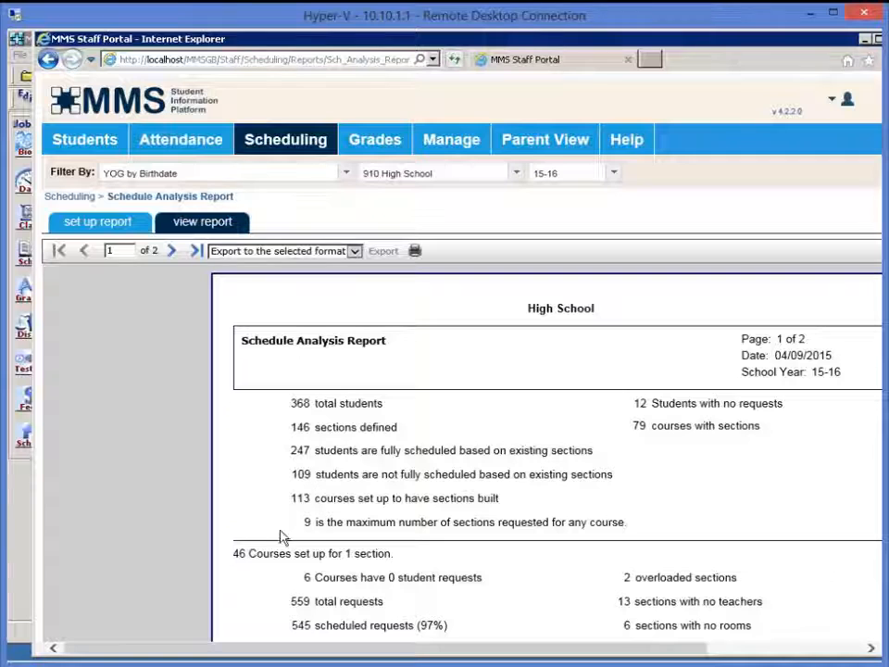
- Examine both pages of the Schedule Analysis Report for scheduled request percentages, overloaded sections, and sections lacking teachers or rooms
scroll(525, 586, down, 1)
scroll(525, 586, down, 2)
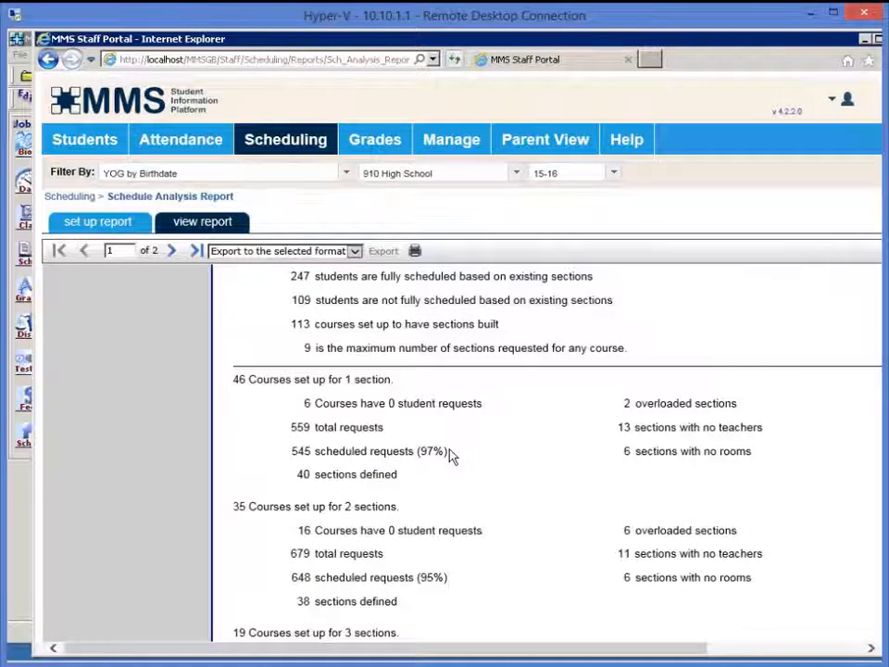
scroll(450, 454, down, 2)
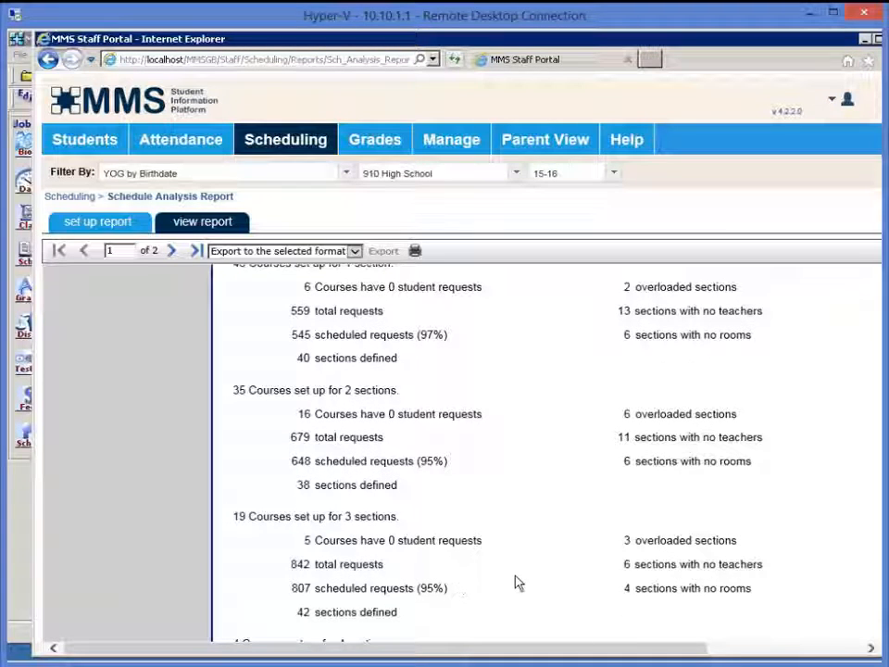
scroll(518, 583, down, 3)
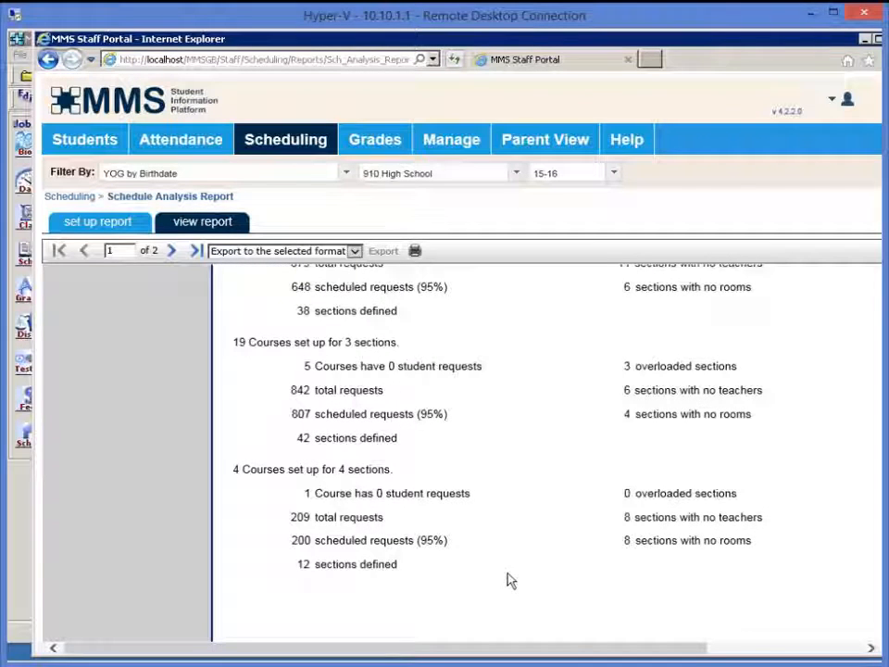
click(172, 250)
scroll(546, 429, down, 3)
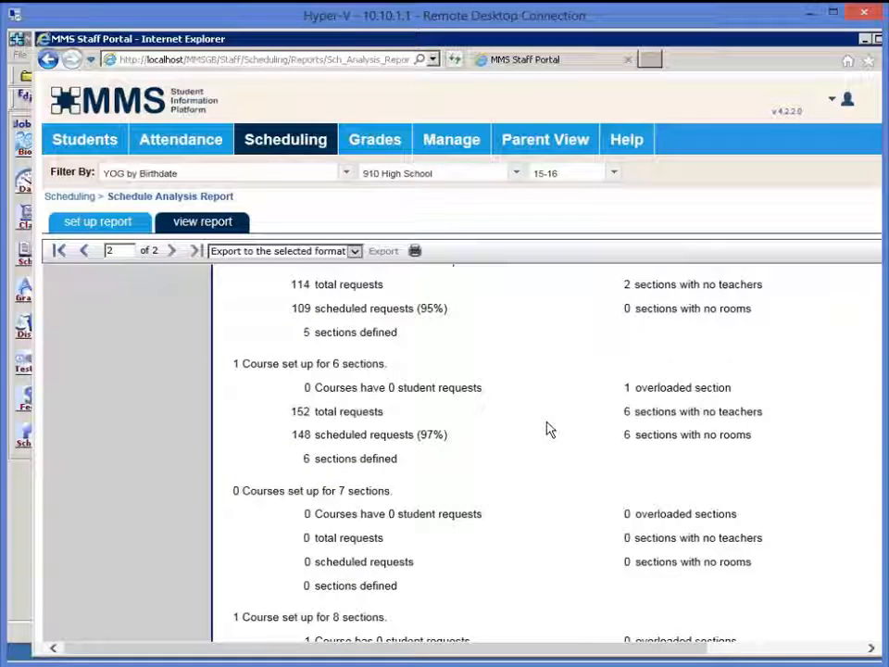
scroll(547, 428, down, 3)
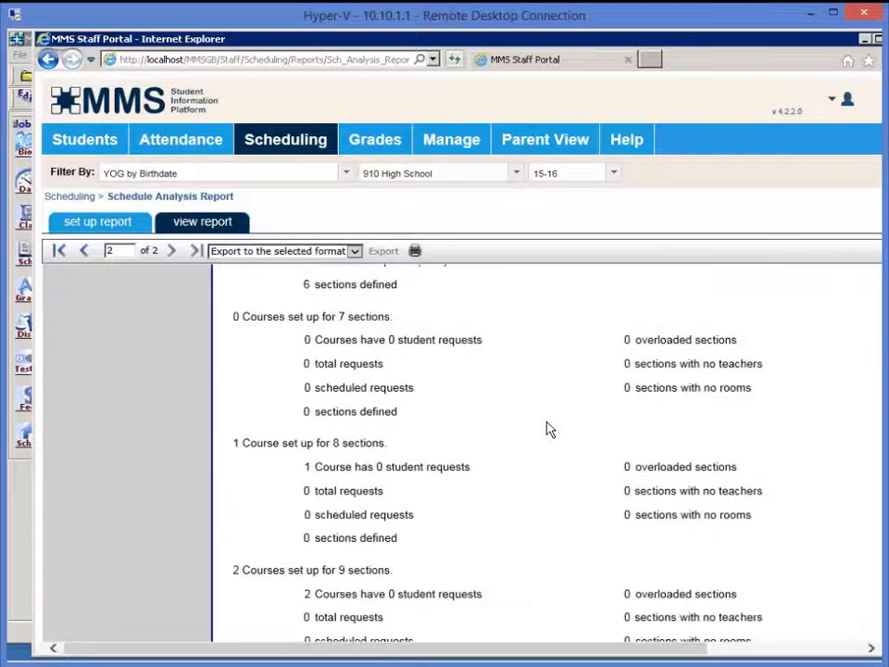
scroll(546, 429, down, 2)
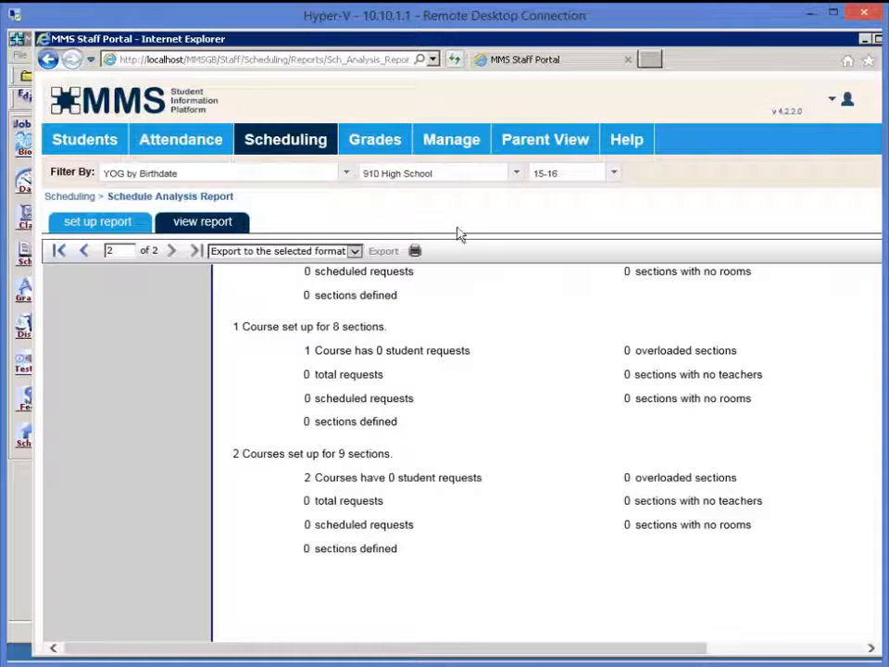
- Open the Section Enrollment Detail Report and build its course list from all classes, ordered by course and section
click(302, 143)
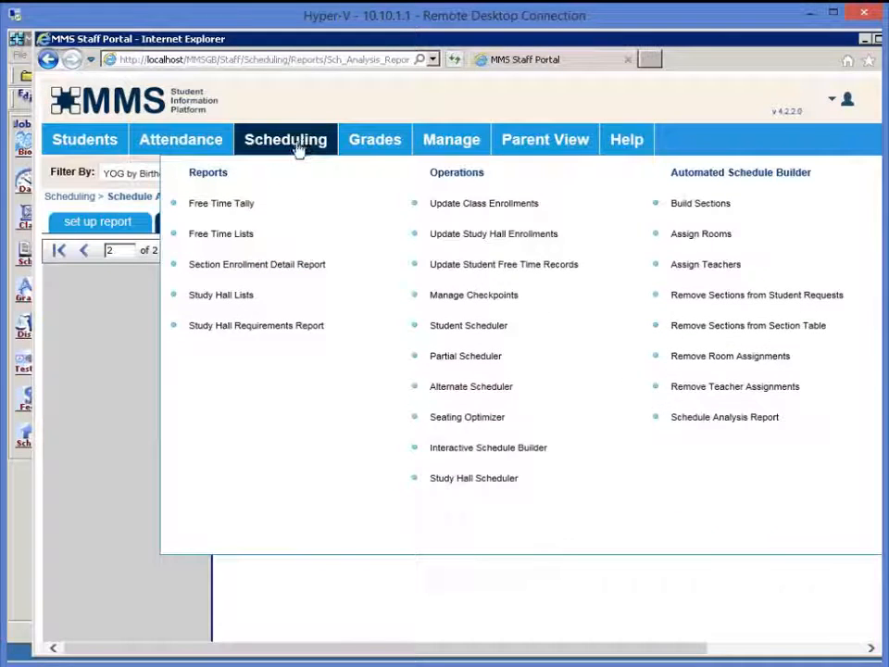
click(277, 267)
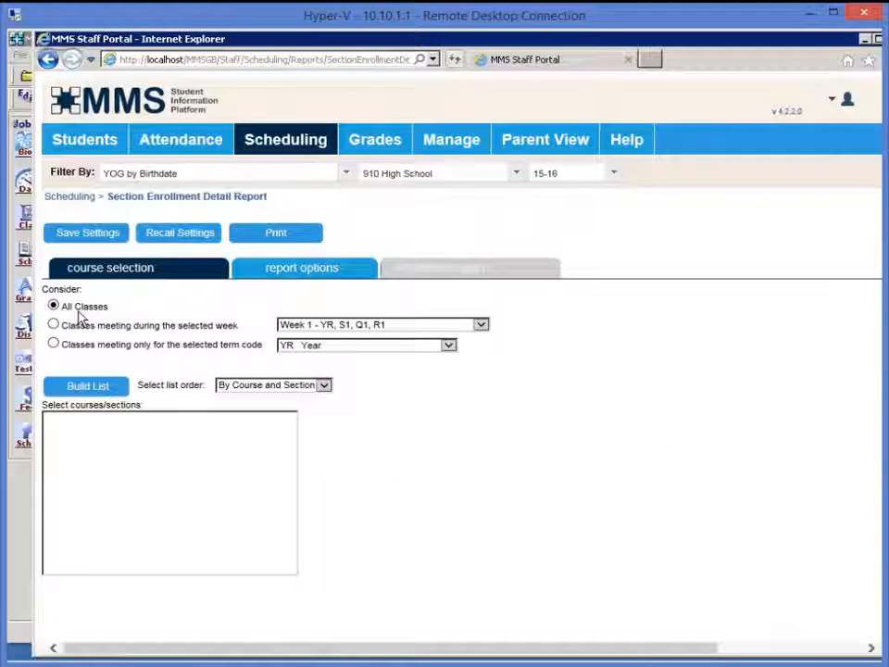
click(296, 387)
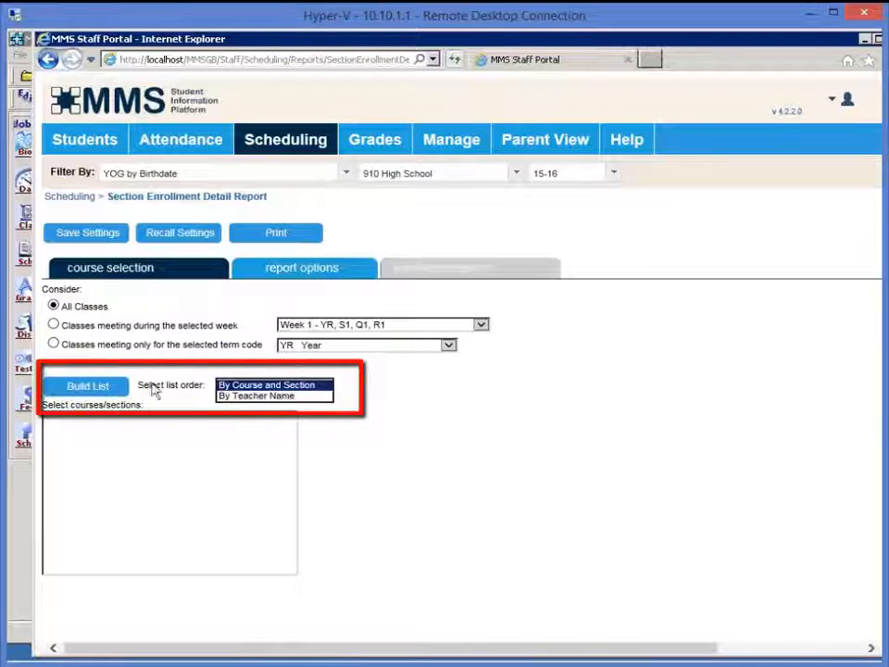
click(100, 389)
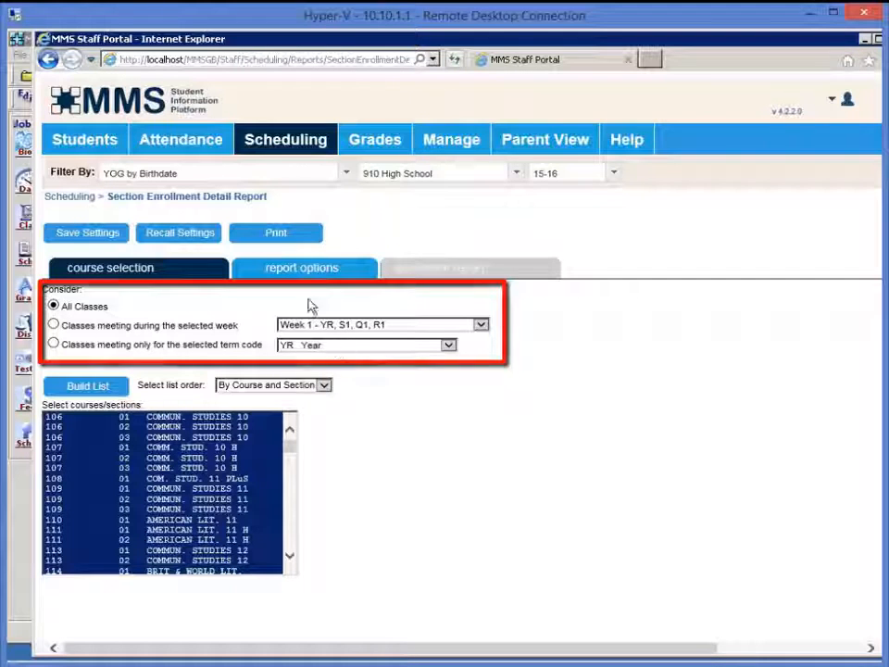
- Generate the section enrollment report with special-ed counts included and grade levels 10, 11 and 12 selected
click(292, 269)
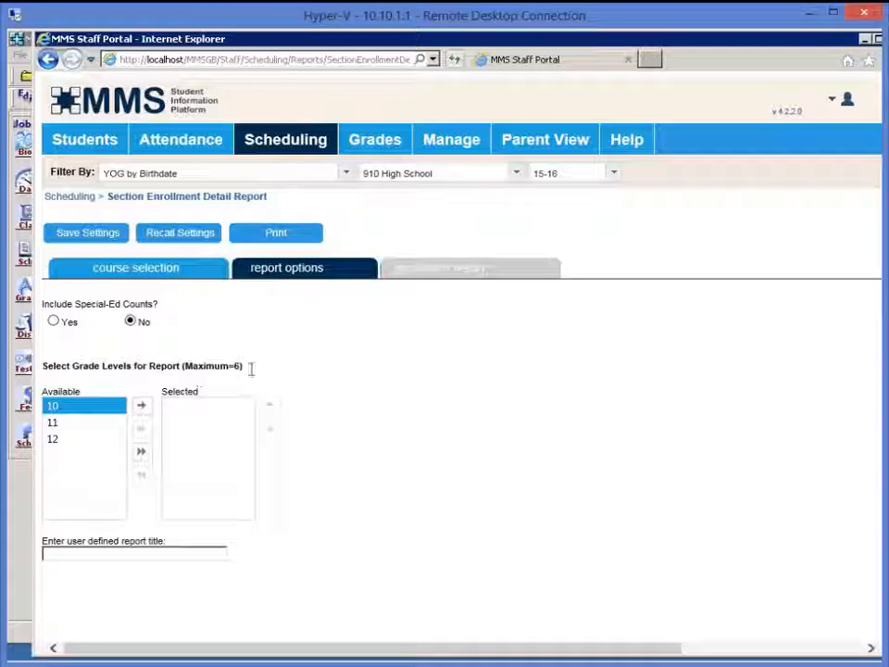
click(53, 322)
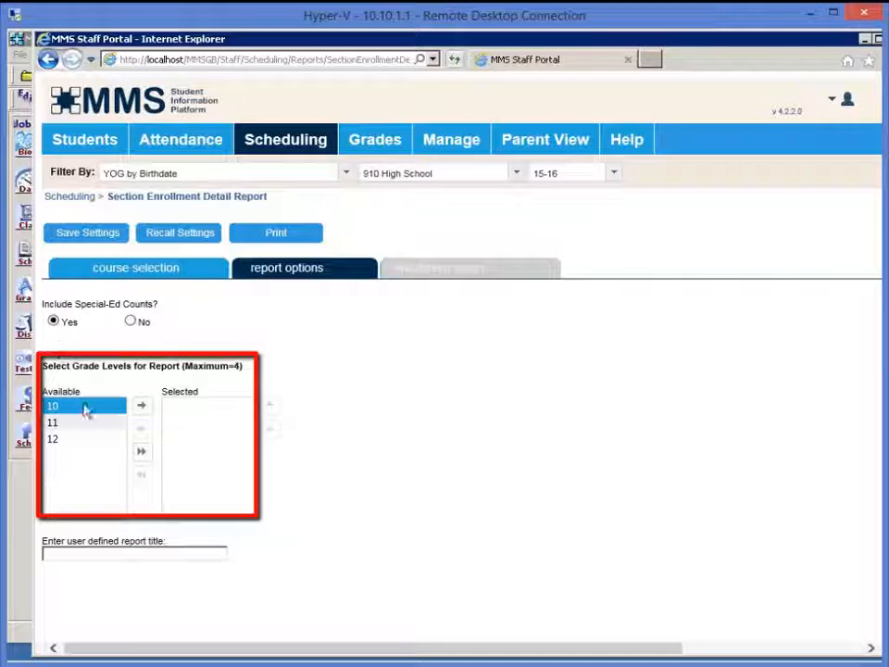
click(140, 405)
click(141, 405)
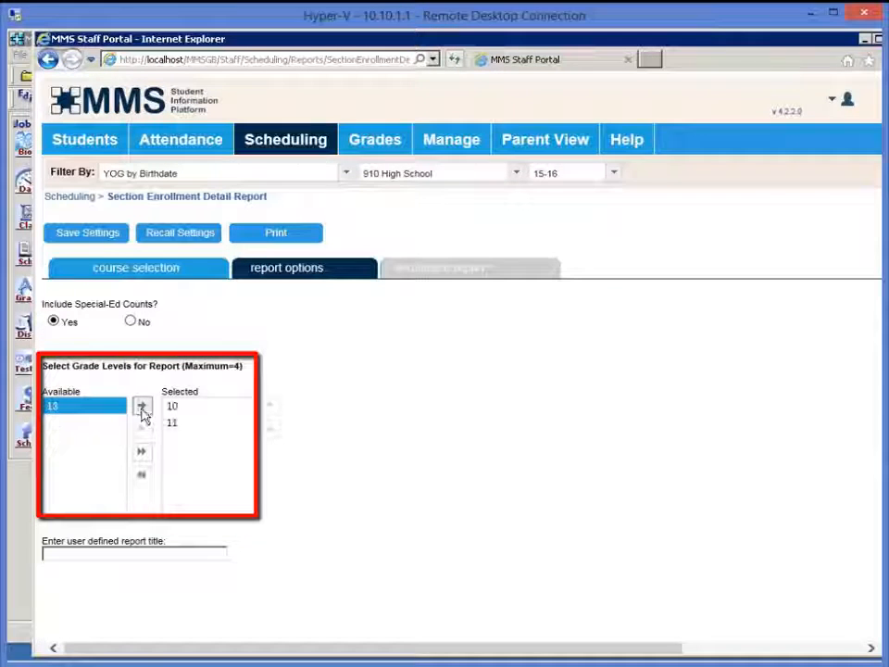
click(141, 408)
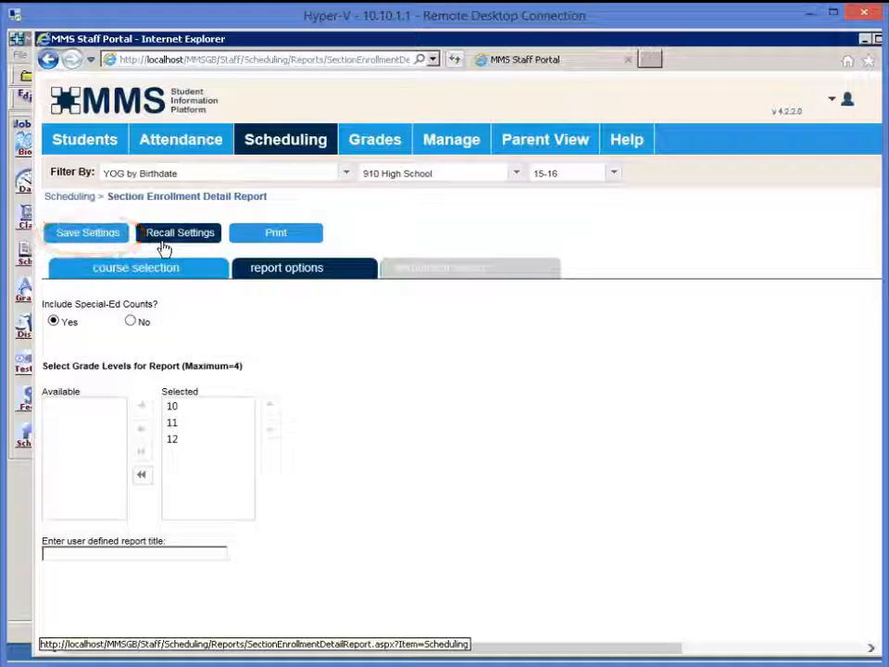
click(274, 233)
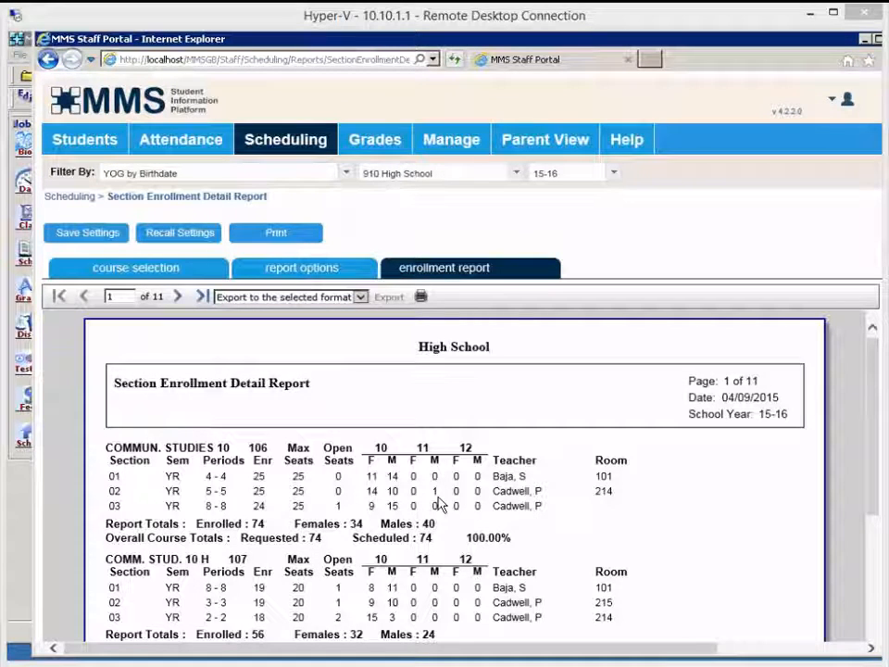
- Examine the enrollment report from the first page to the last for open seats, teachers, rooms and scheduled percentages per course
scroll(440, 503, down, 5)
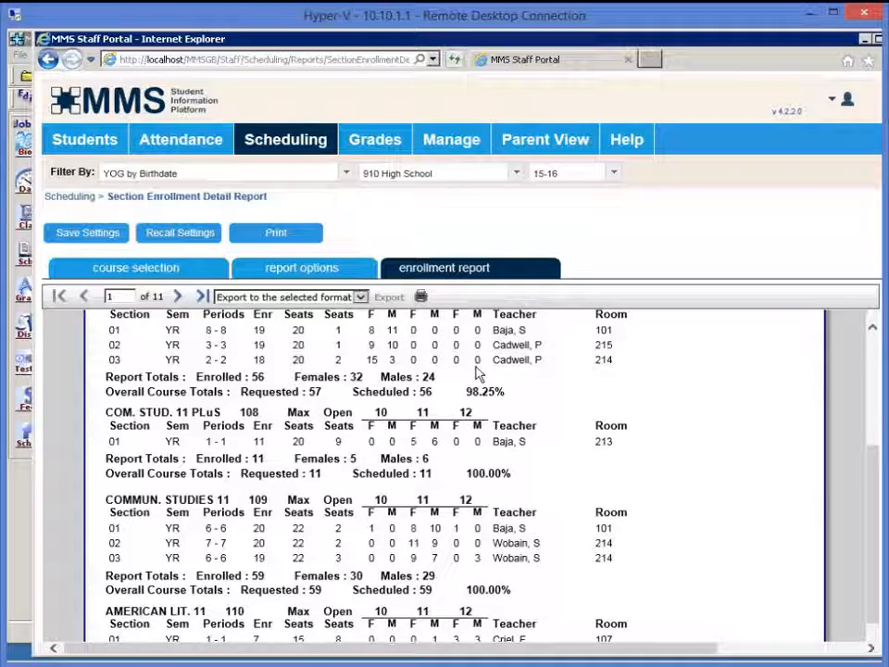
scroll(433, 563, down, 3)
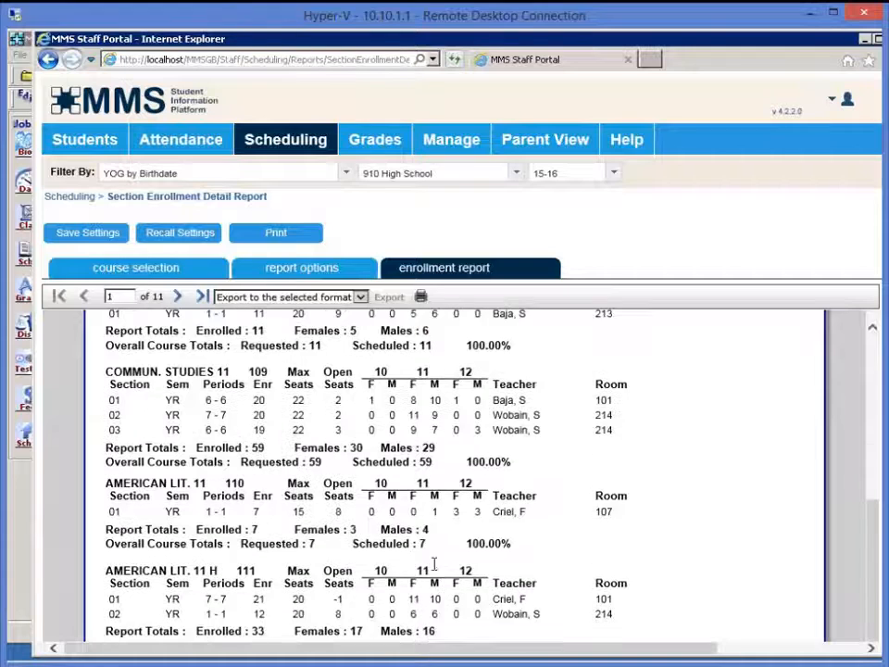
scroll(426, 472, down, 2)
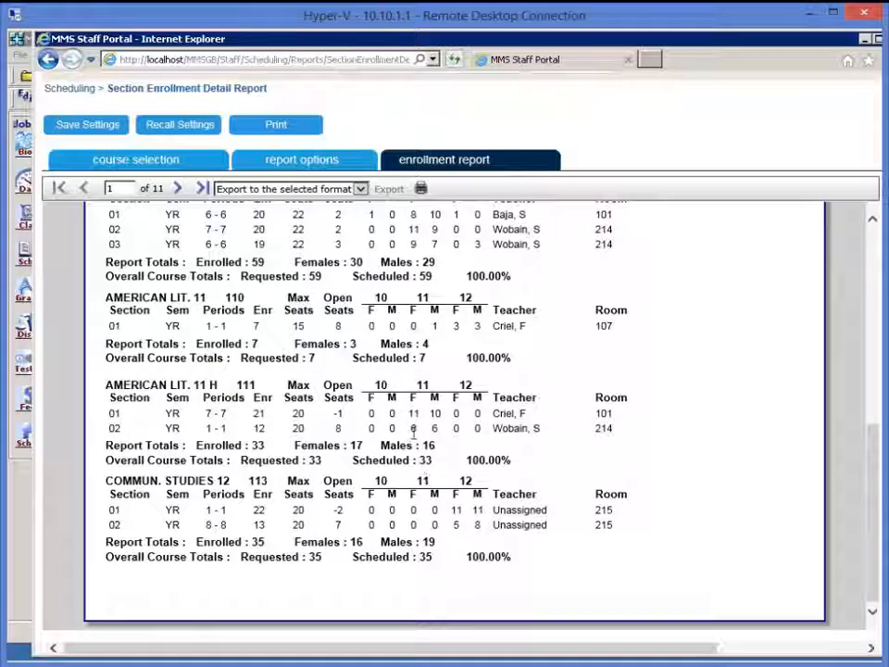
click(179, 190)
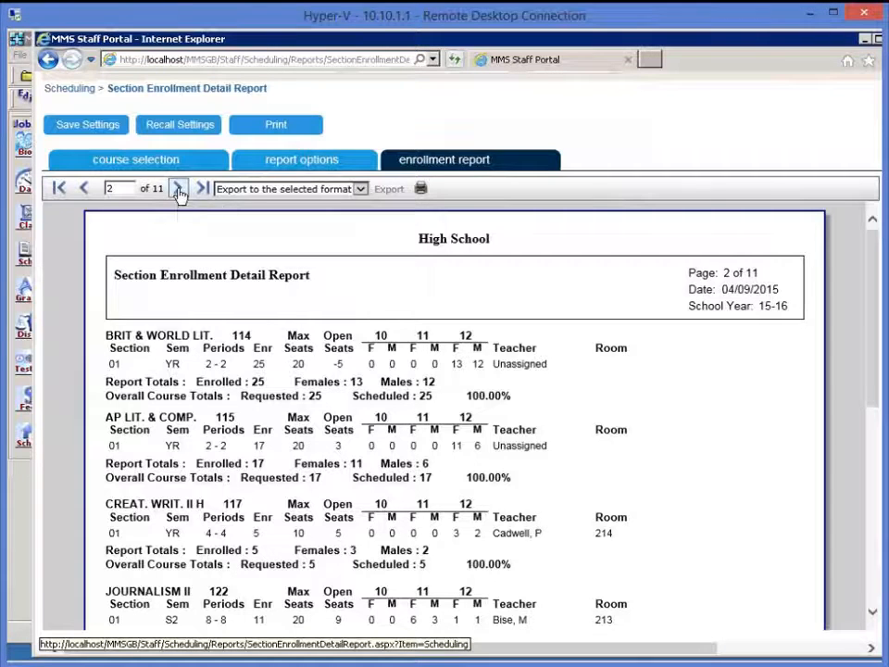
click(179, 191)
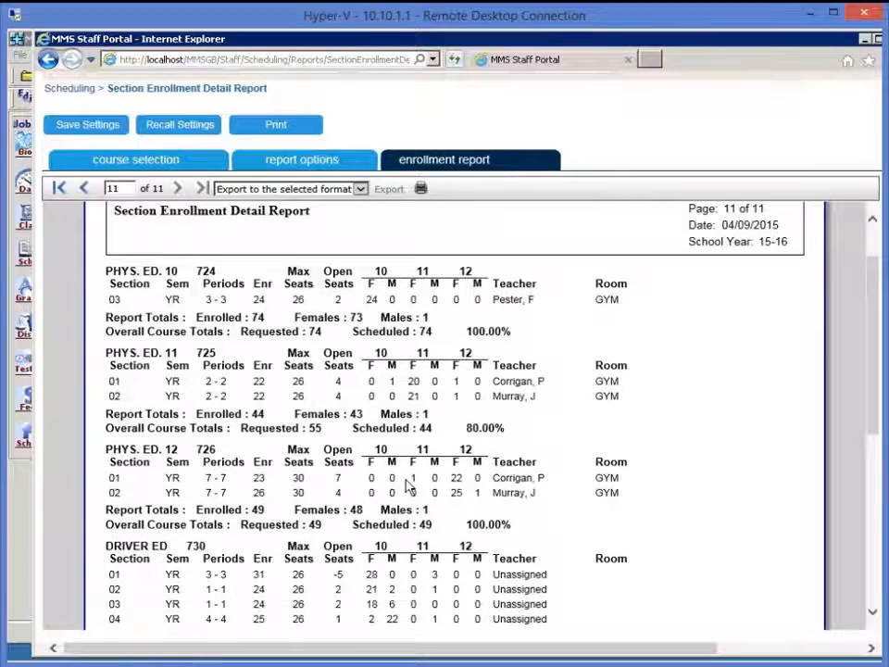
scroll(410, 482, down, 3)
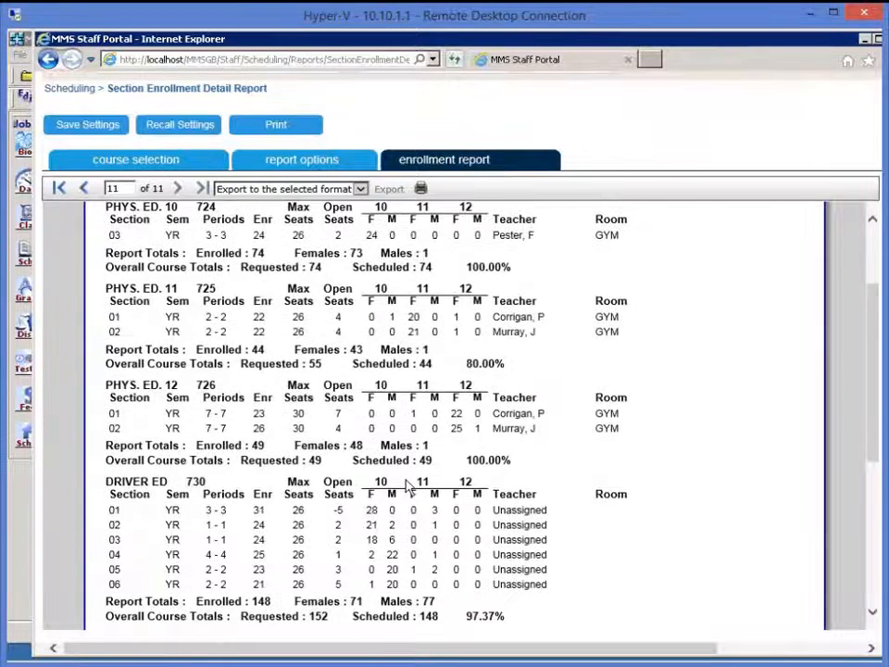
scroll(410, 488, up, 2)
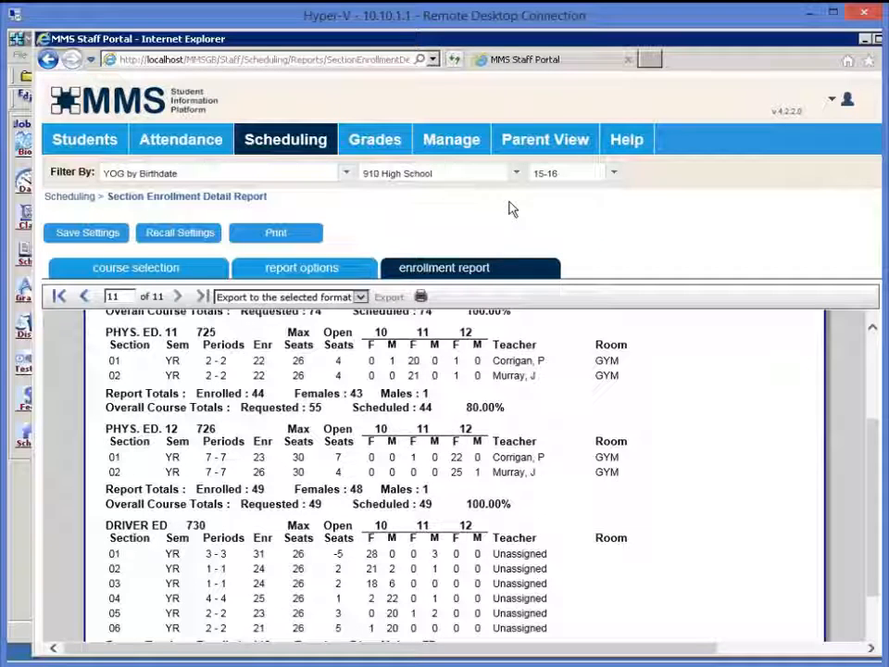
- Create a new schedule checkpoint, adding "After 2nd run with everything scheduled" to its time-stamped description
click(273, 149)
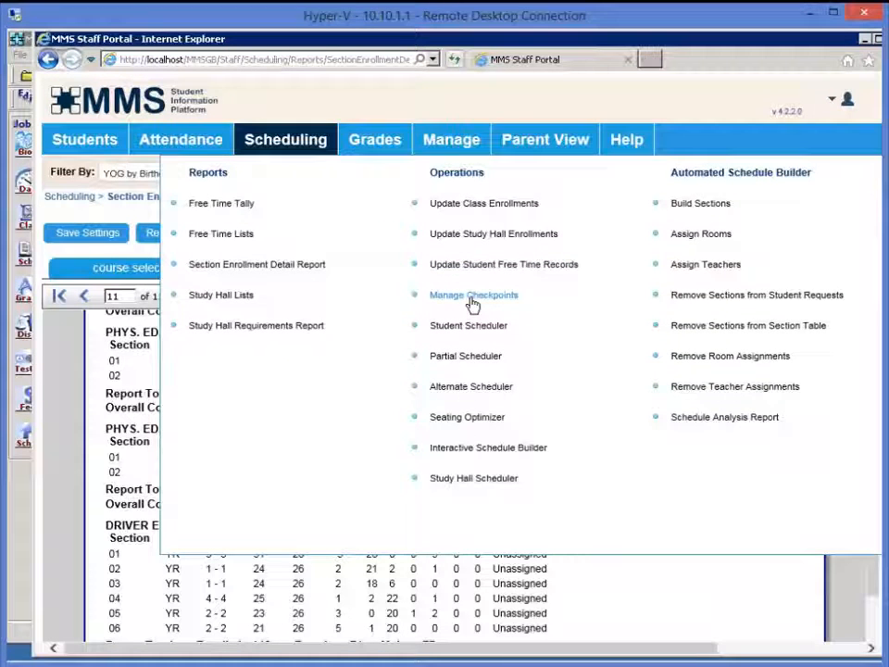
click(473, 296)
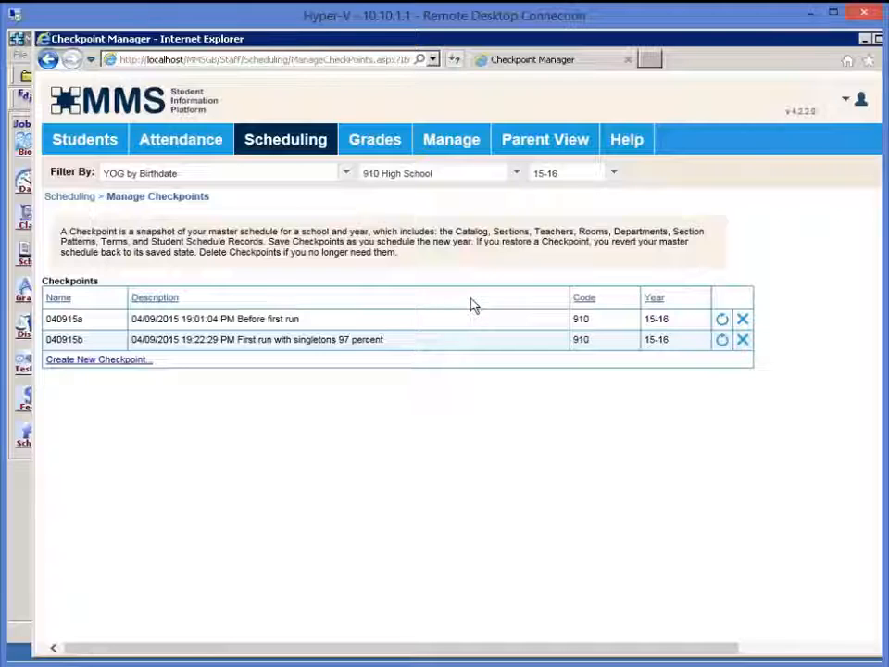
click(116, 369)
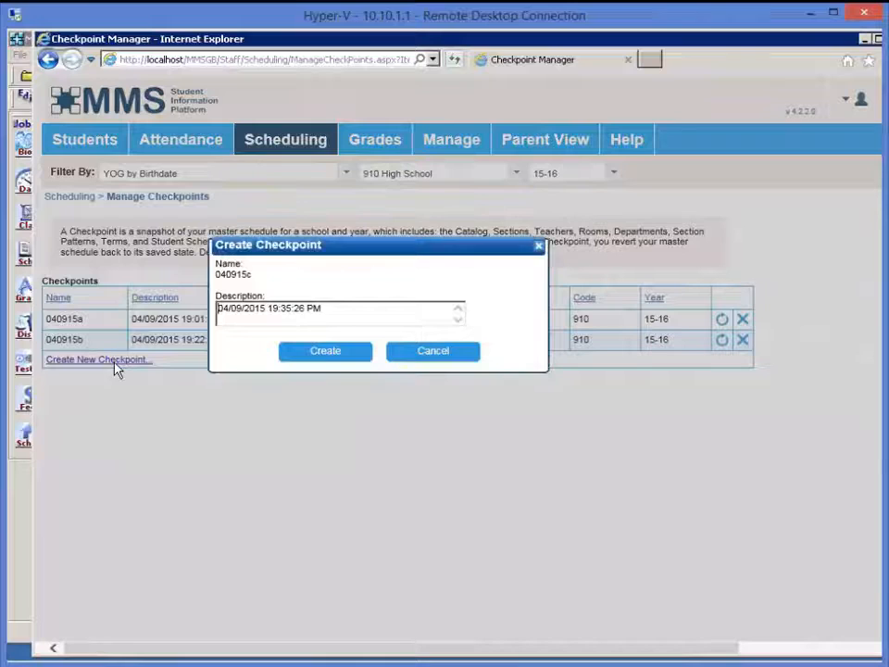
click(341, 309)
text(After 2nd run with )
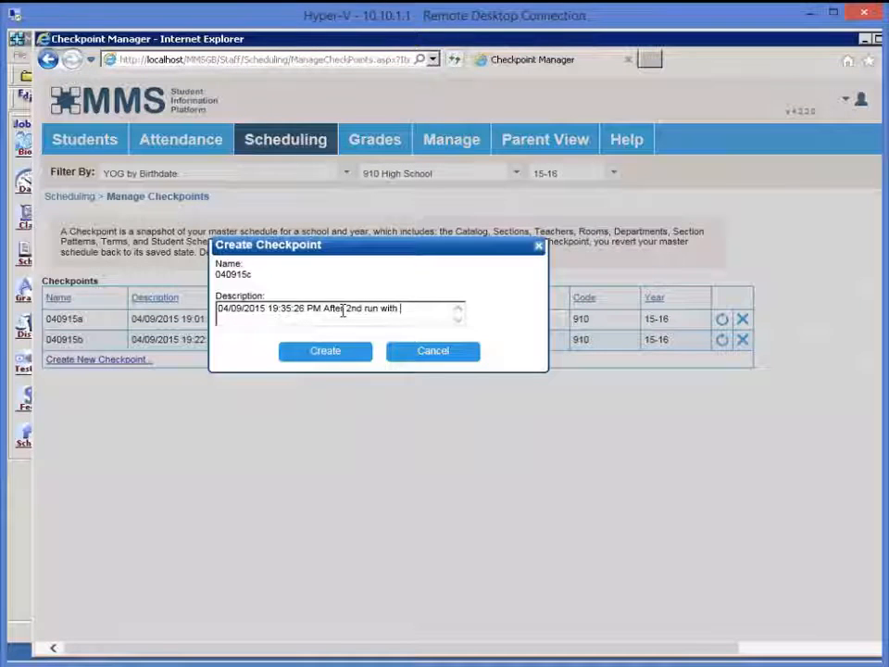
text(everyt)
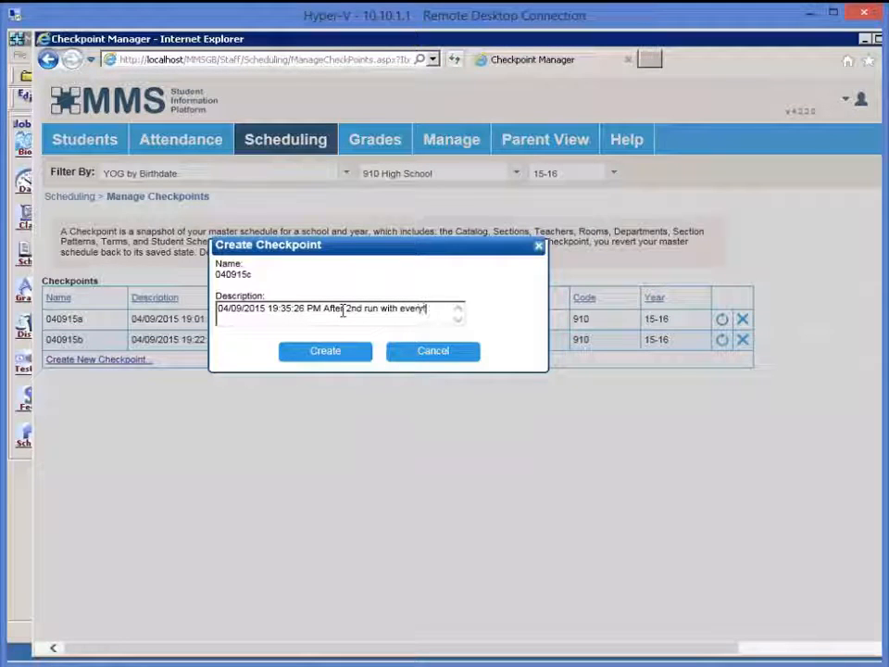
text(hing scheduled)
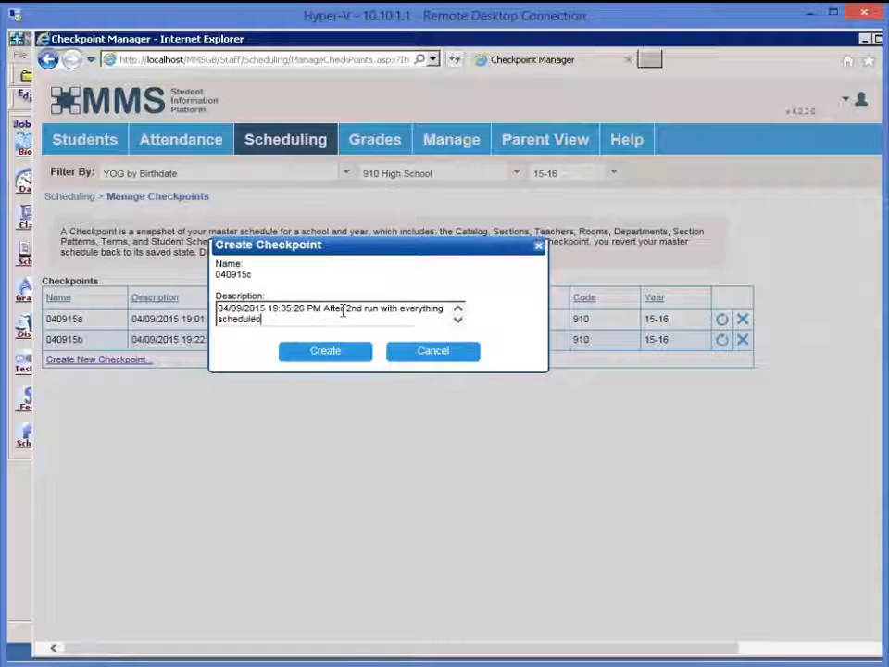
click(326, 353)
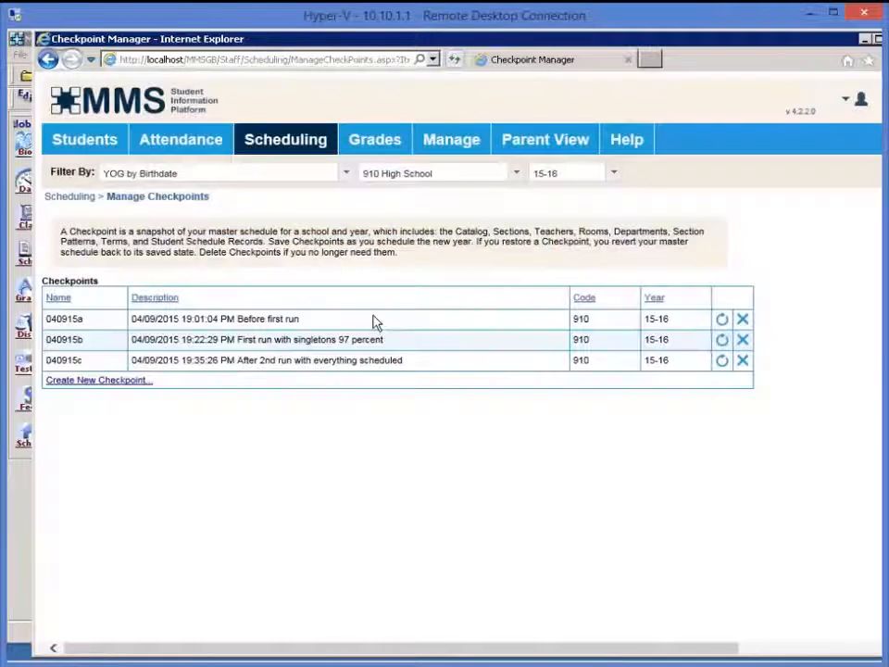
- Restore the master schedule from the checkpoint described as "First run with singletons 97 percent"
click(722, 340)
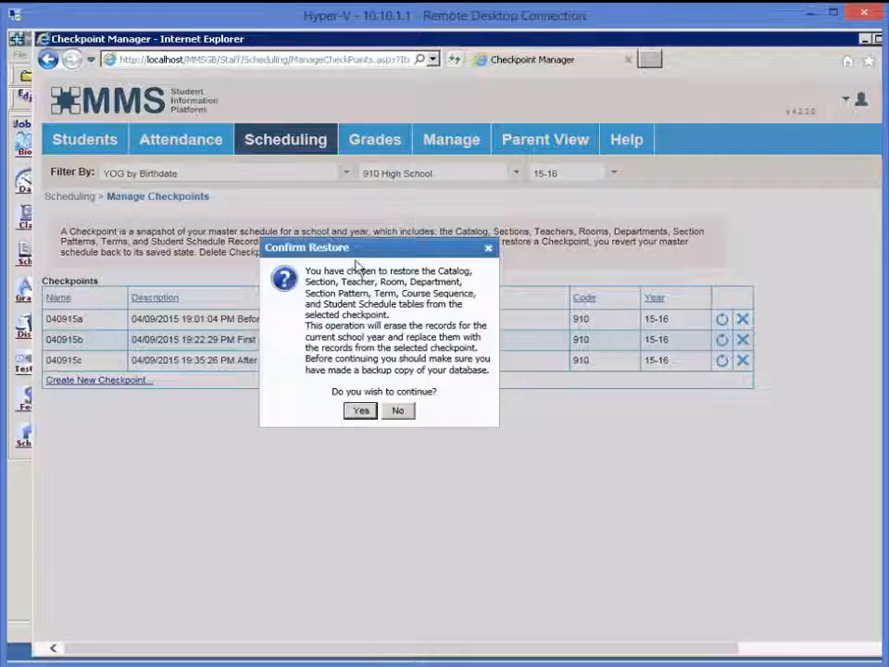
click(360, 412)
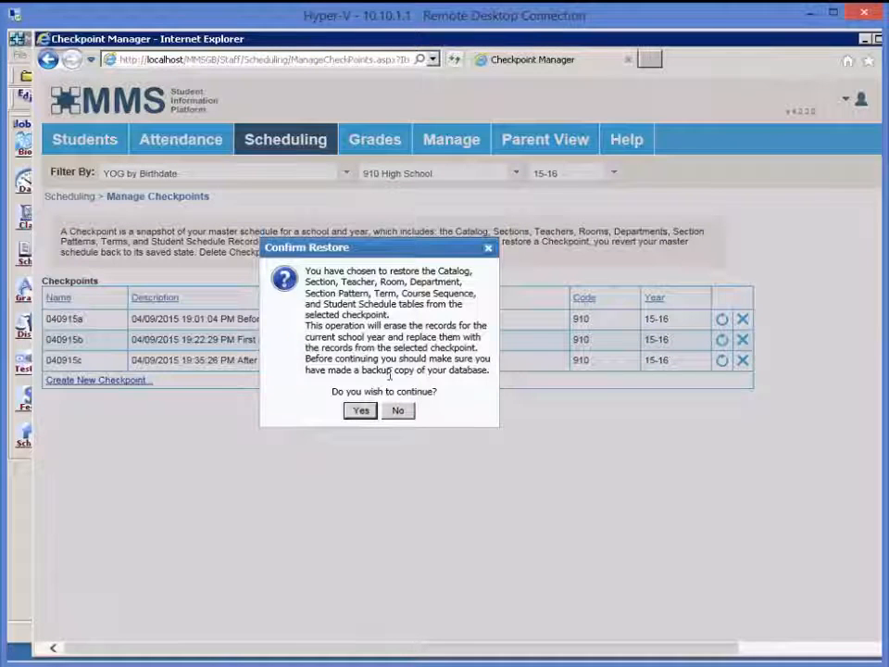
click(361, 412)
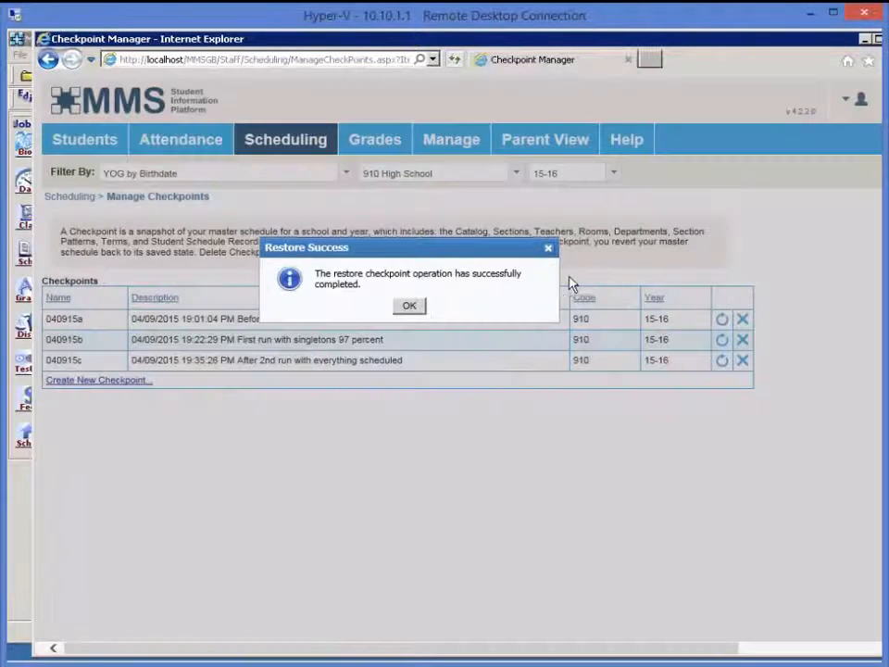
click(409, 307)
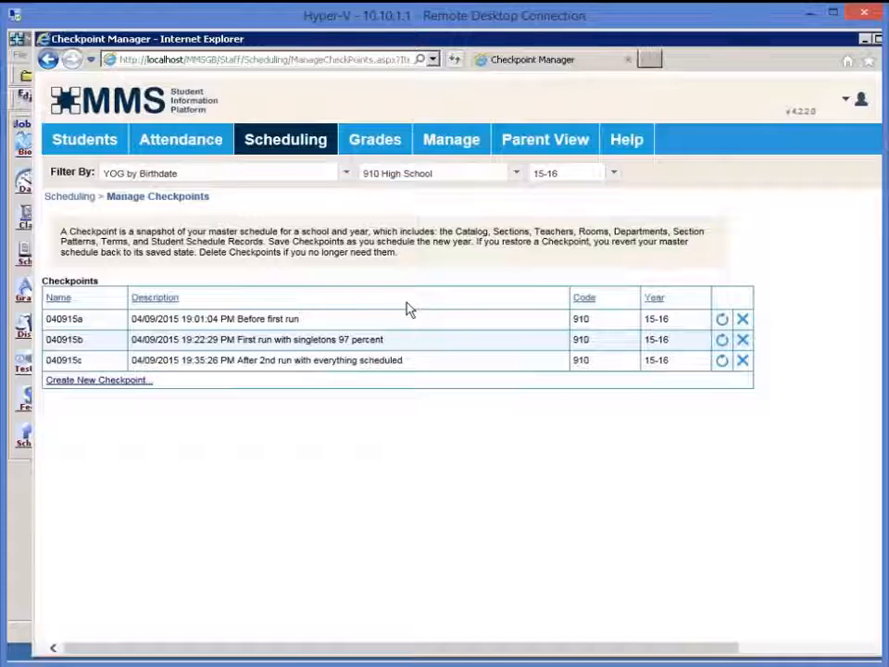
- Open the course section editor for the high school's 15-16 schedule
click(453, 148)
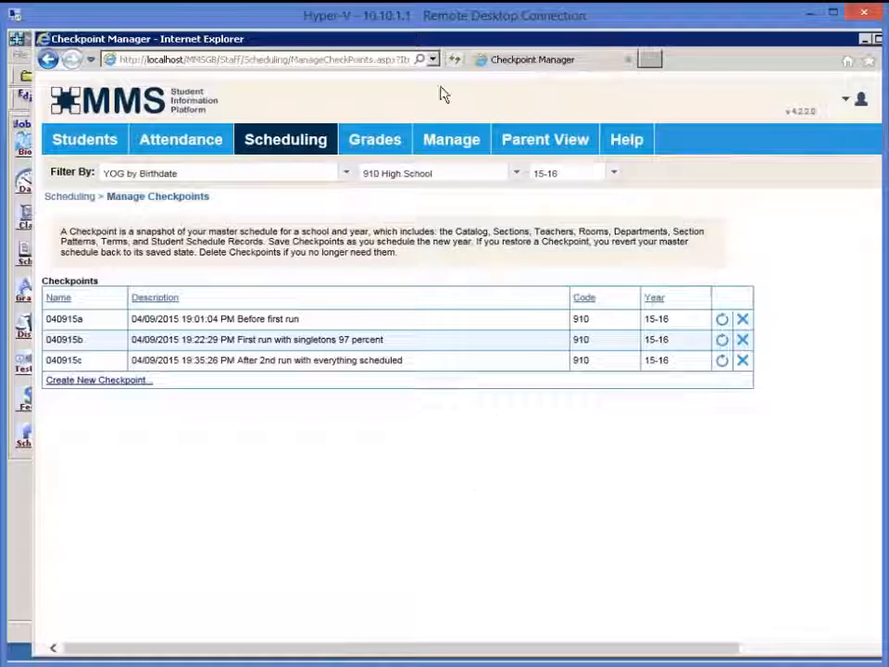
mouse_move(457, 151)
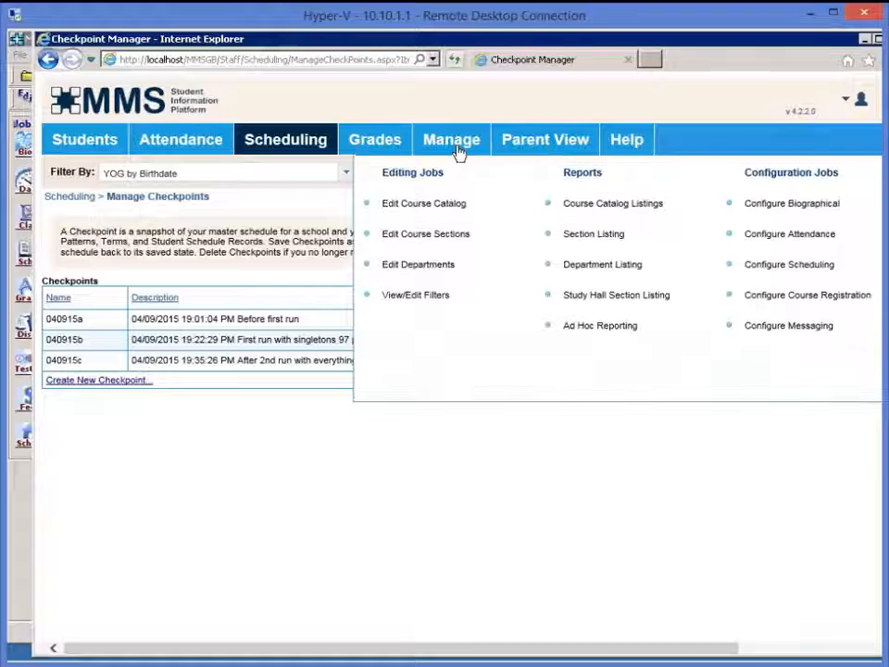
click(442, 240)
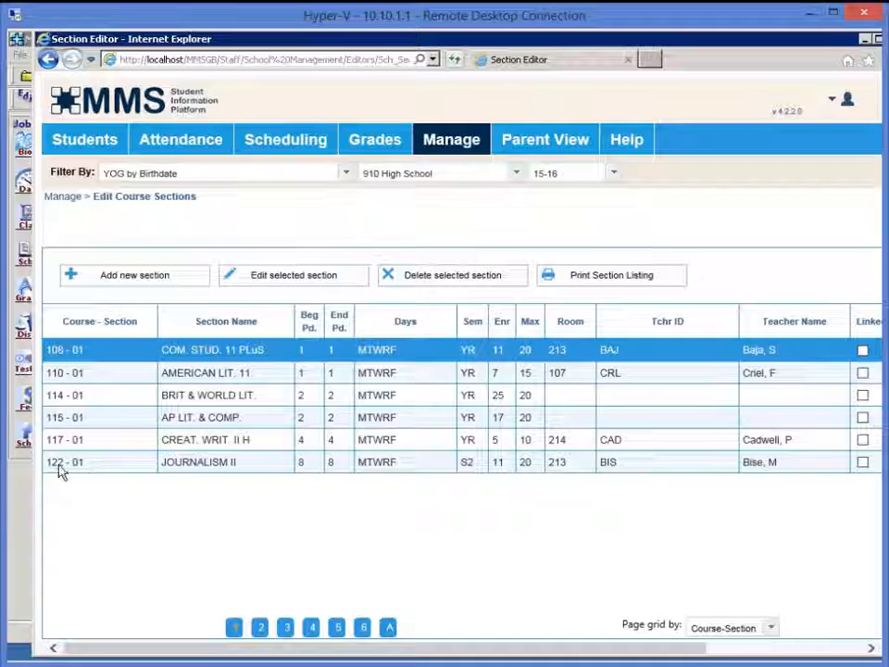
- Set the scheduling priority of section 117-01, CREAT. WRIT. II H, to L and save the section
click(757, 653)
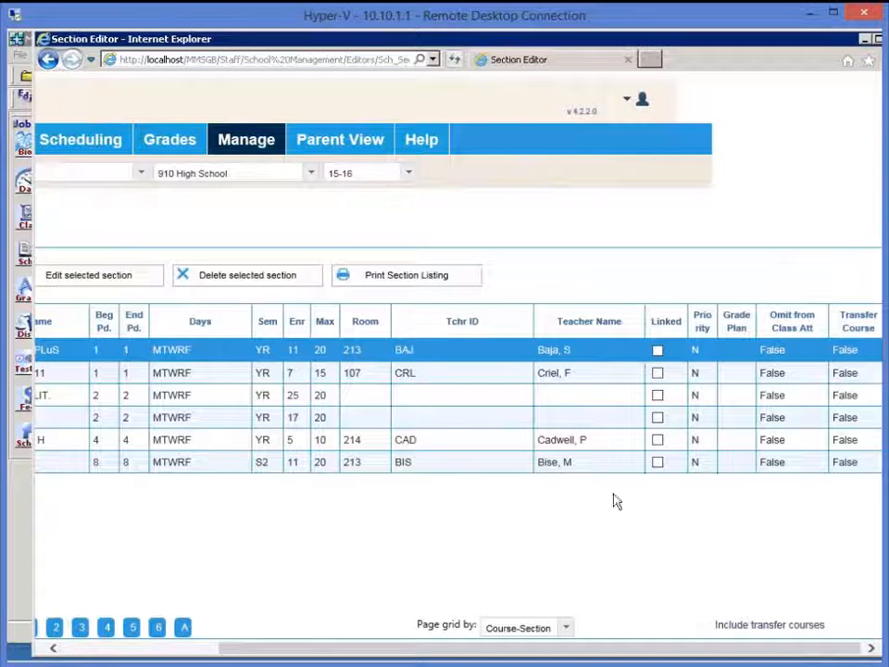
click(65, 443)
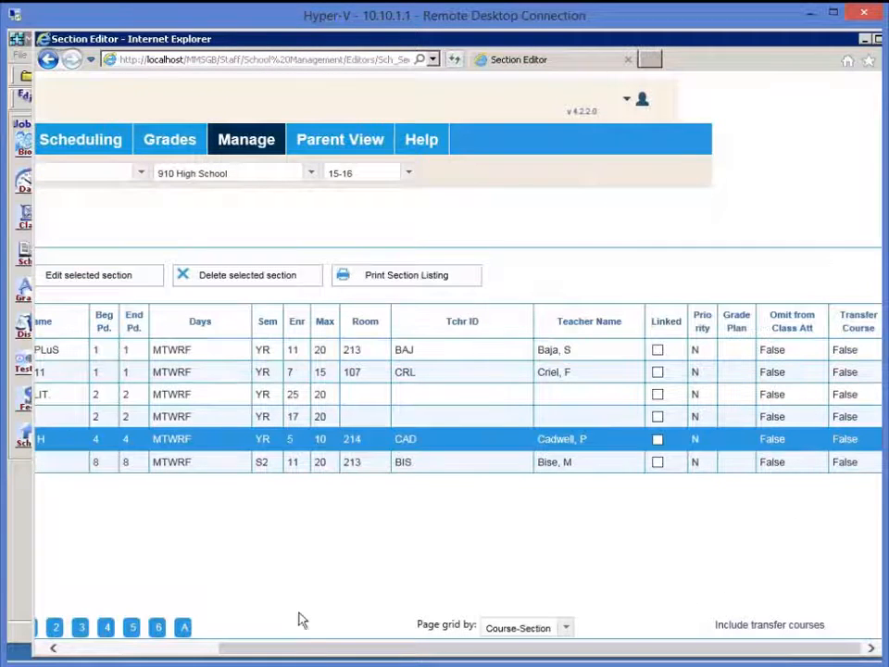
drag(248, 653, 75, 646)
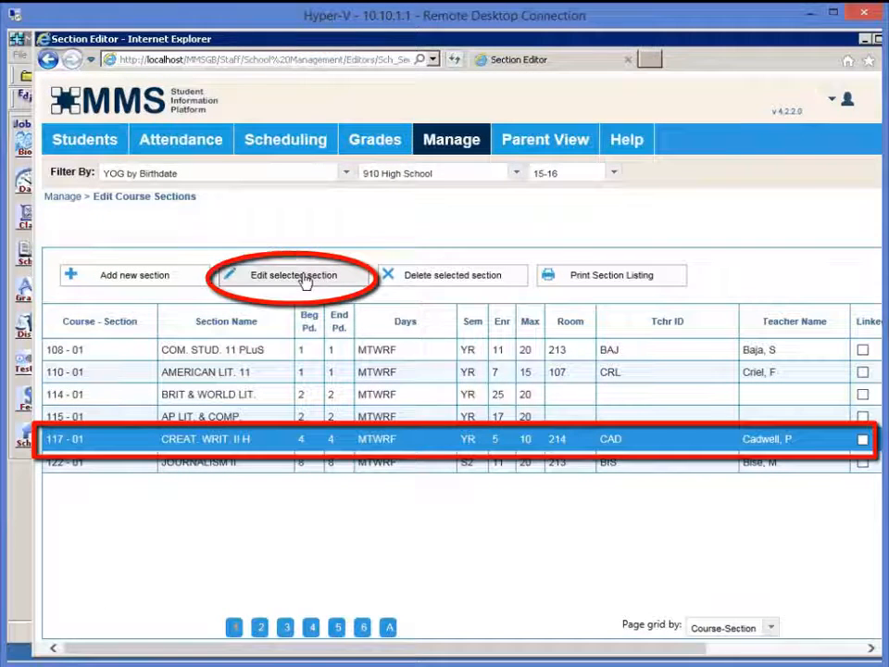
click(306, 280)
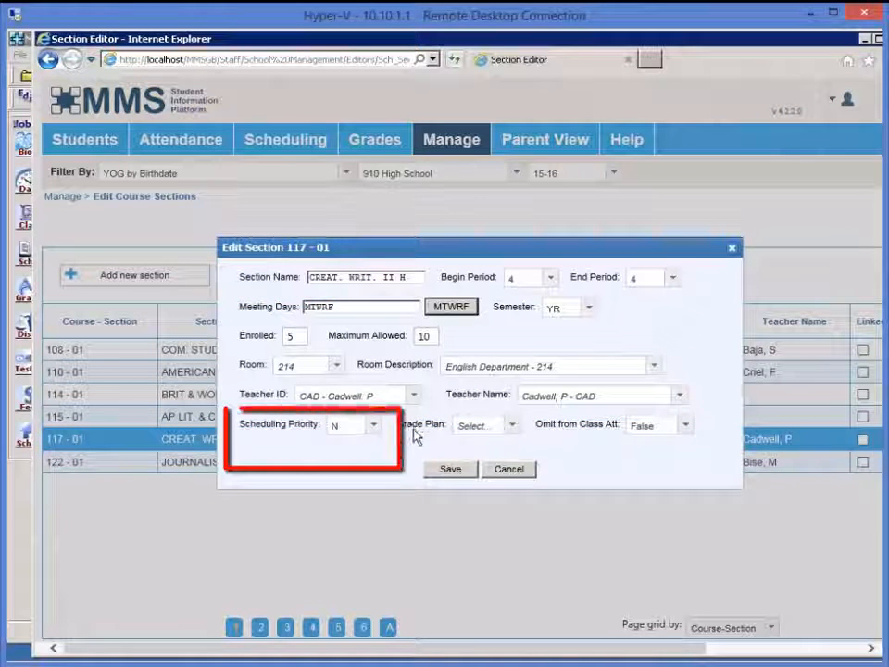
click(374, 424)
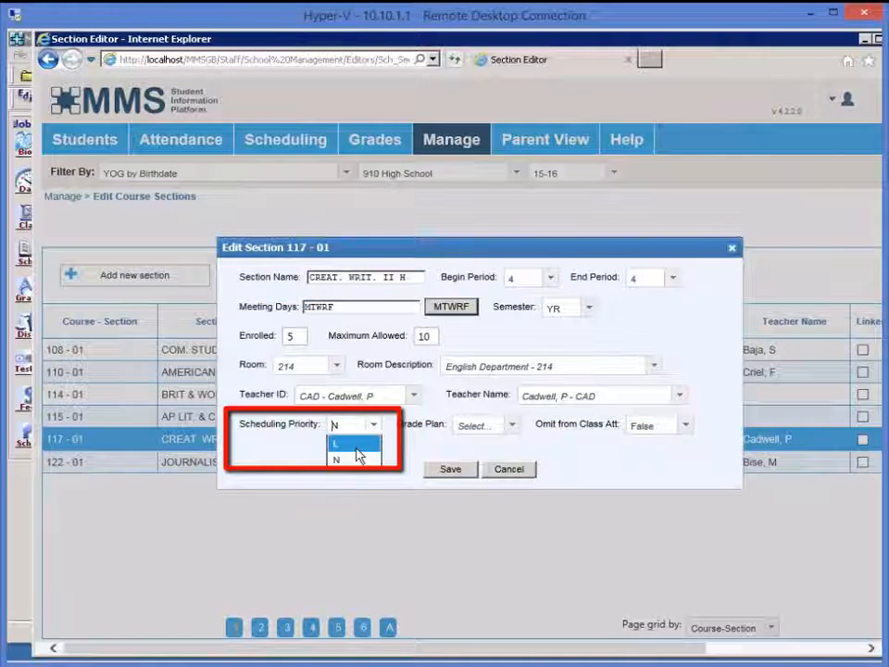
click(356, 446)
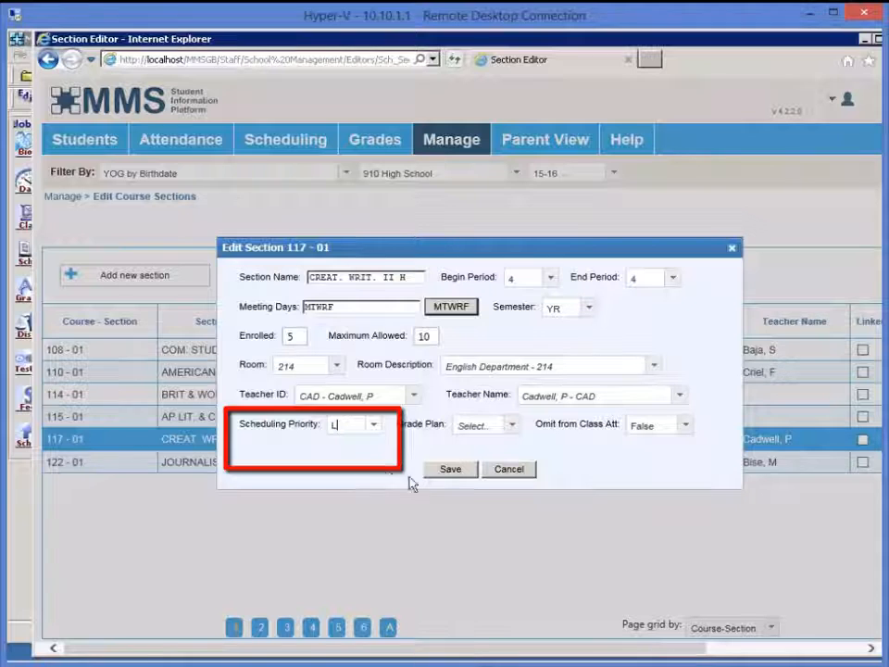
click(447, 469)
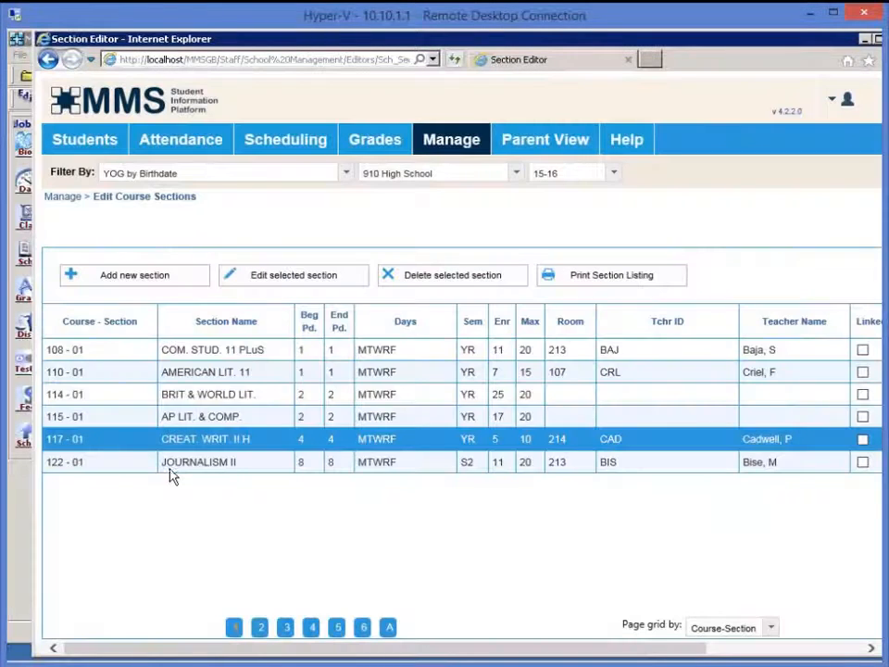
- Set the scheduling priority of section 122-01, JOURNALISM II, to L, check the grade plan choices, and save the section
click(94, 463)
click(271, 275)
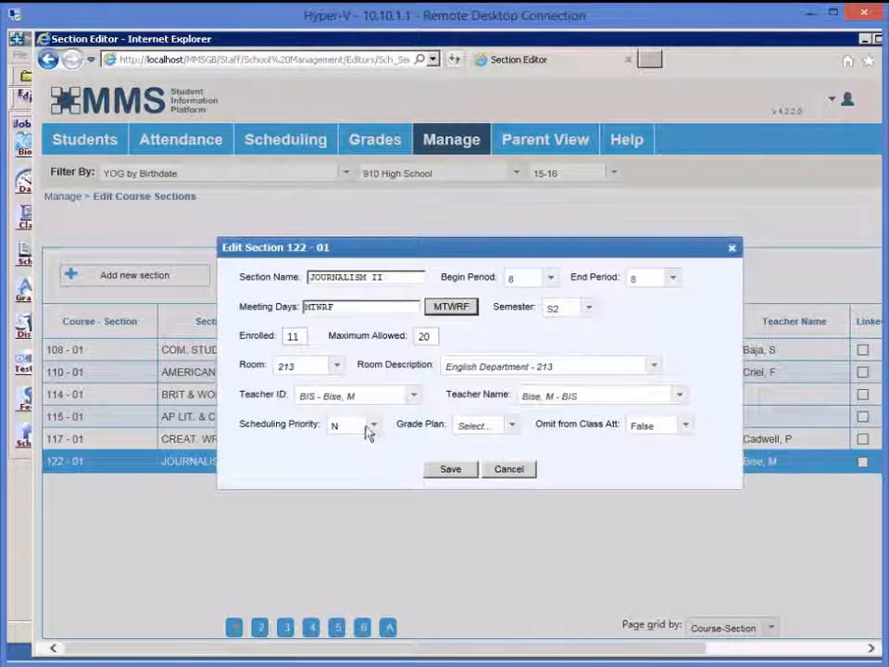
click(372, 425)
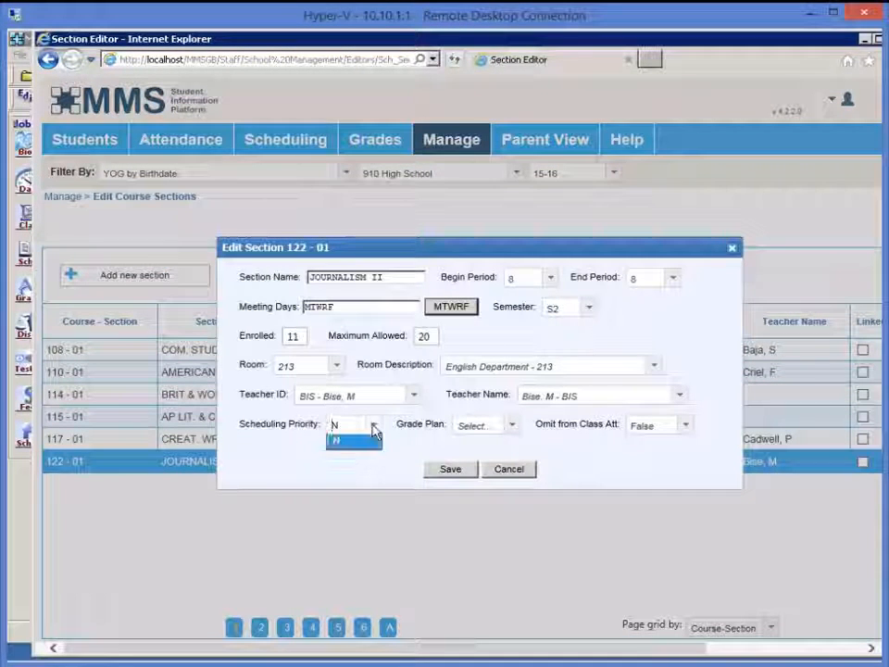
click(363, 451)
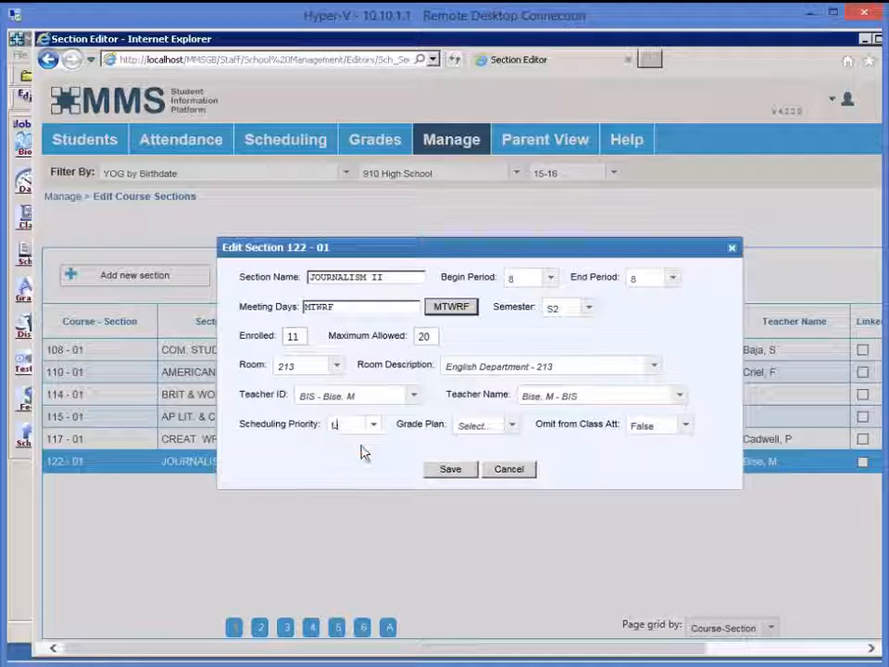
click(511, 425)
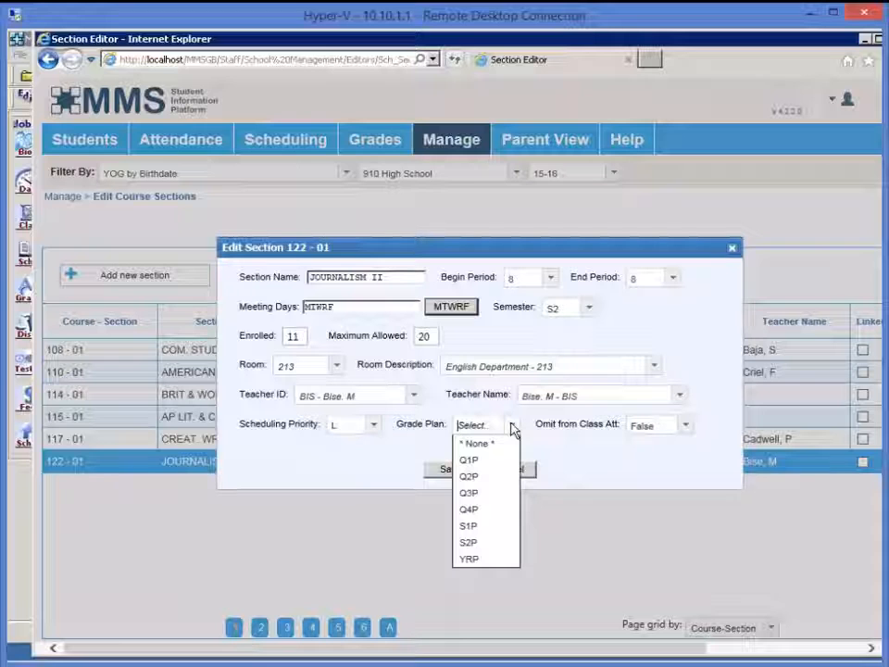
click(585, 455)
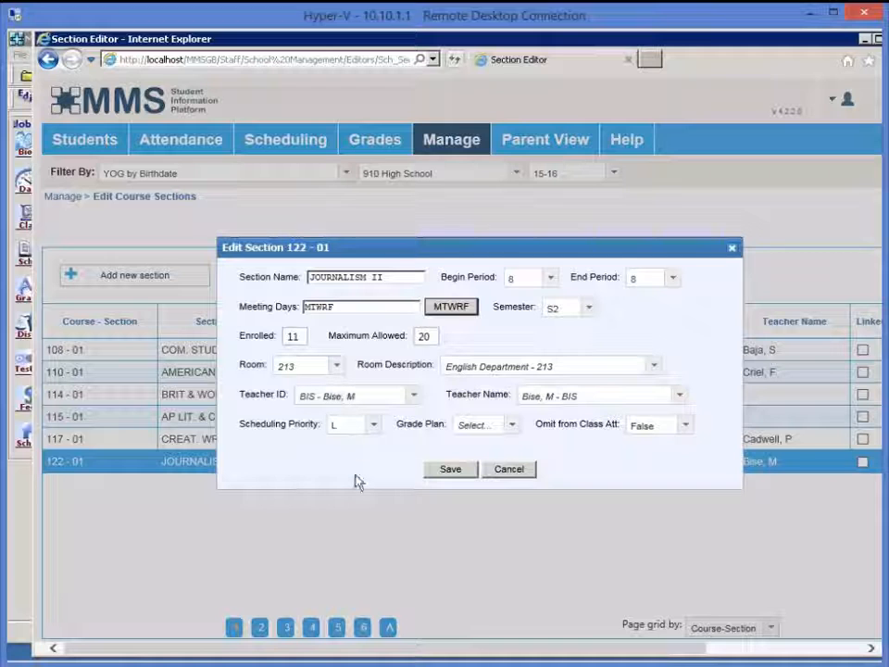
click(446, 476)
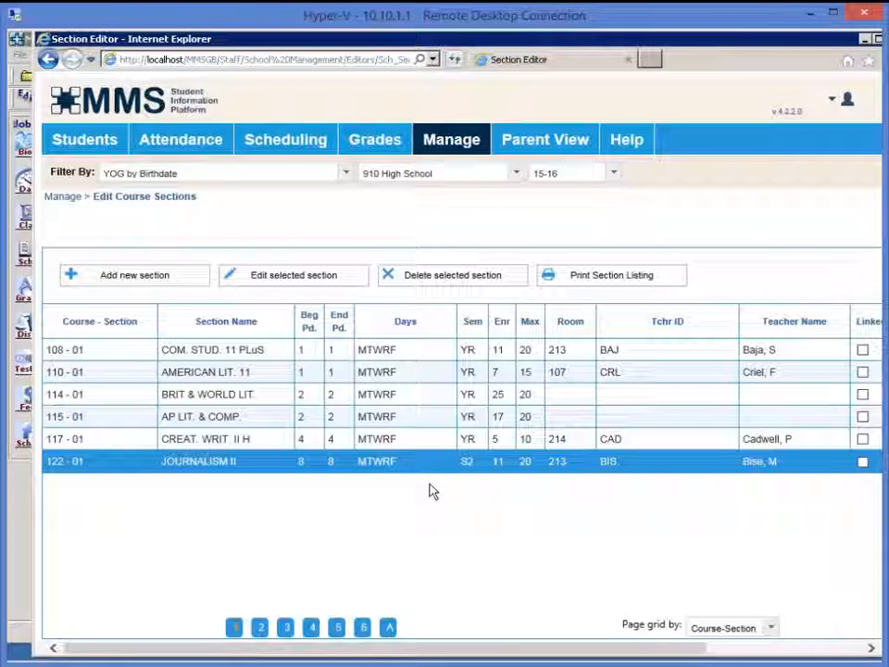
- Find section 357-01, ENTREPRENEURSHIP, among the 300-level courses, set its scheduling priority to L and save it
click(309, 153)
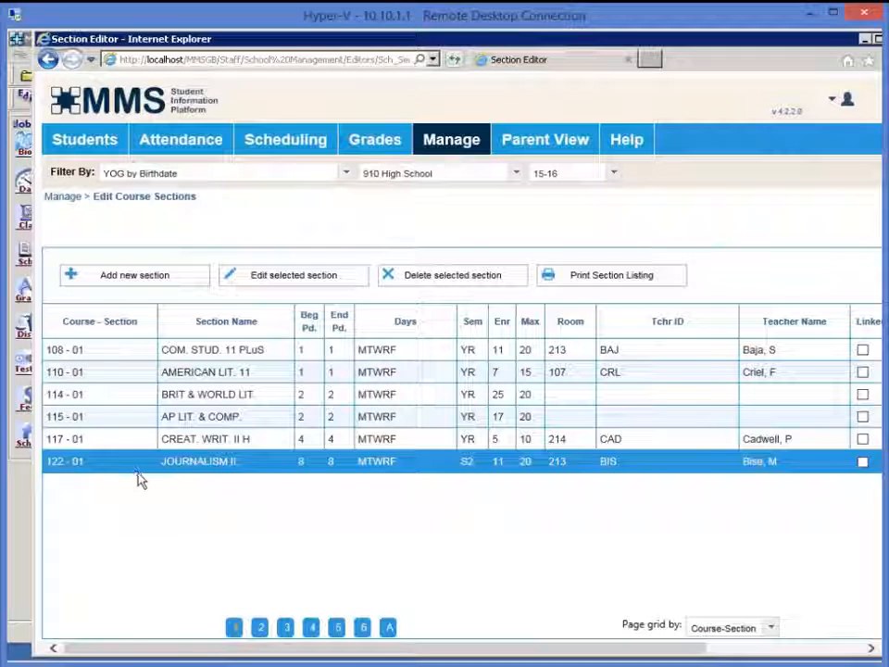
click(261, 630)
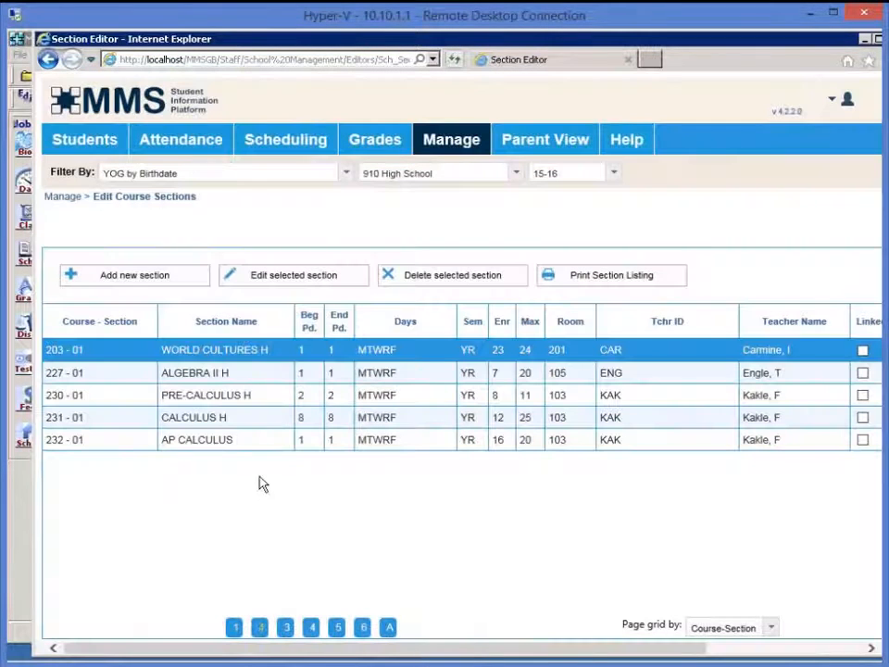
click(286, 629)
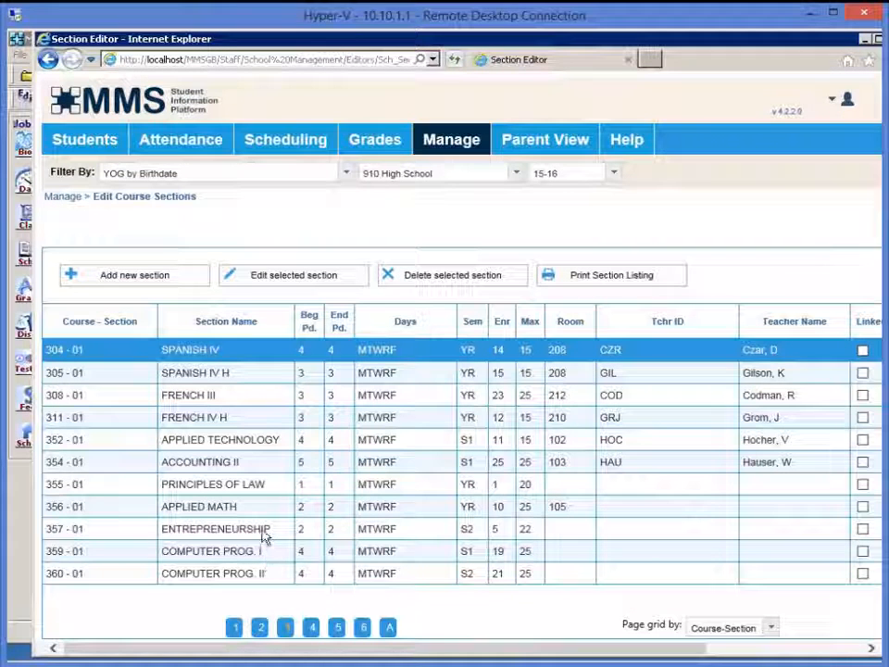
click(72, 529)
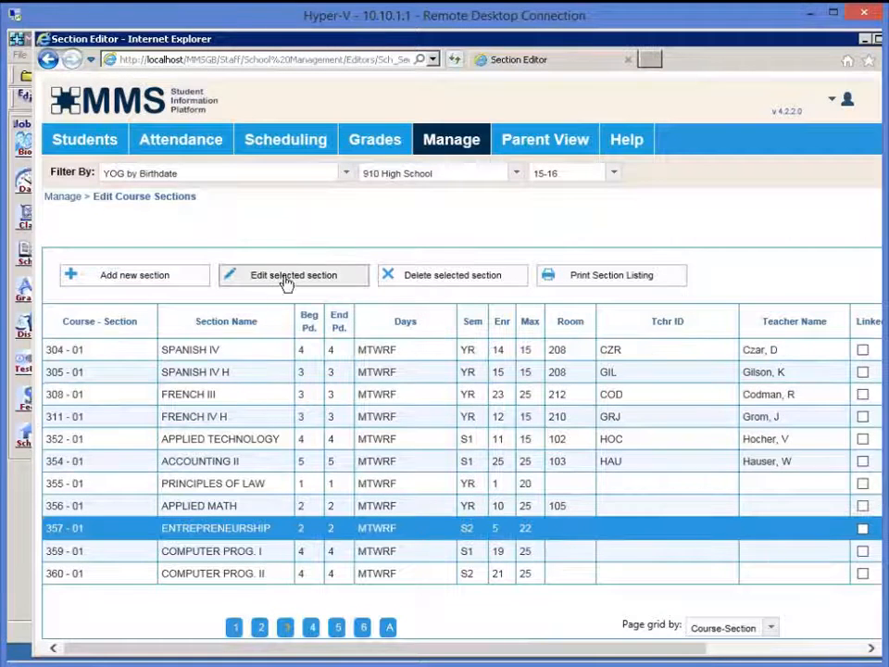
click(287, 277)
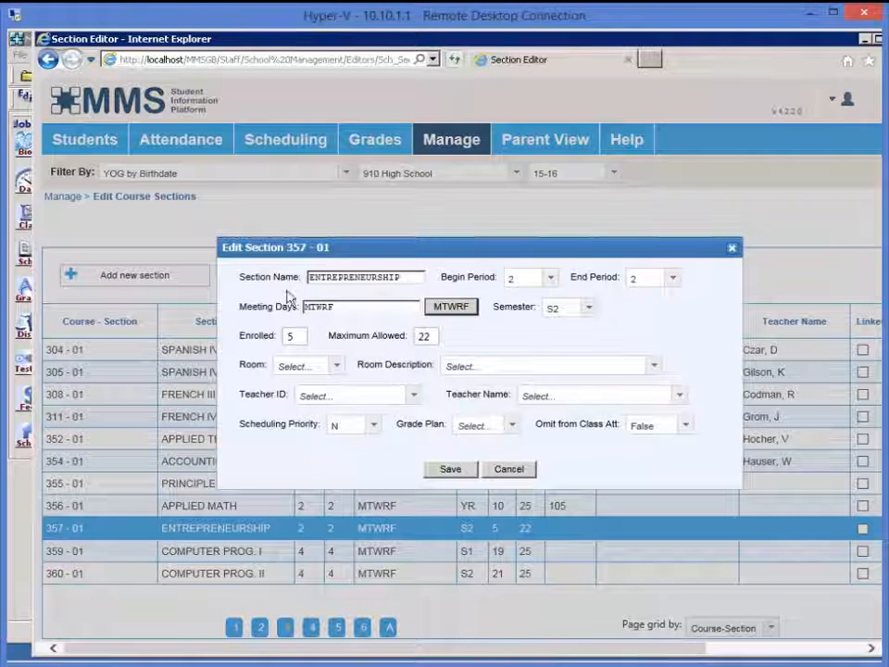
click(373, 425)
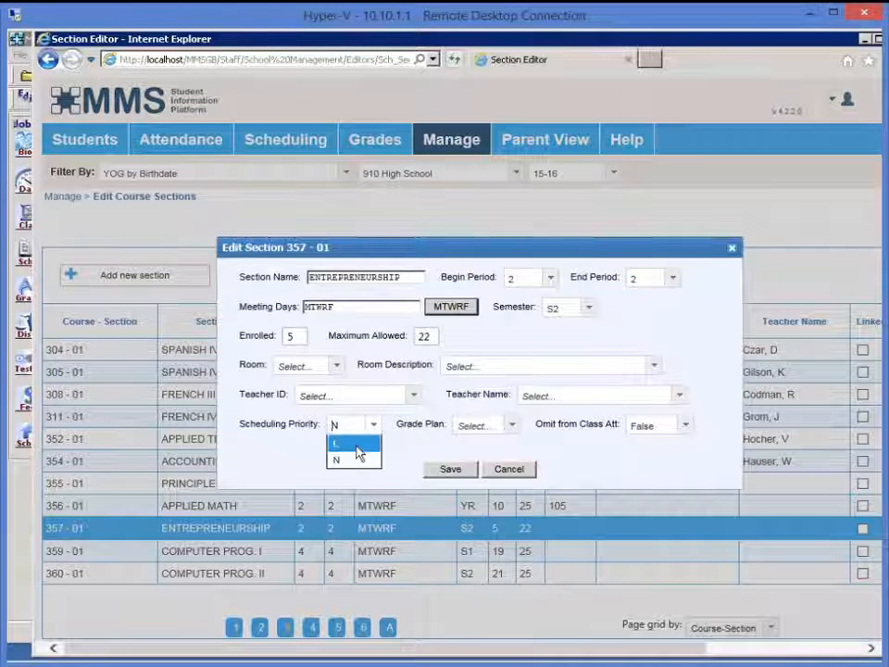
click(358, 445)
click(450, 469)
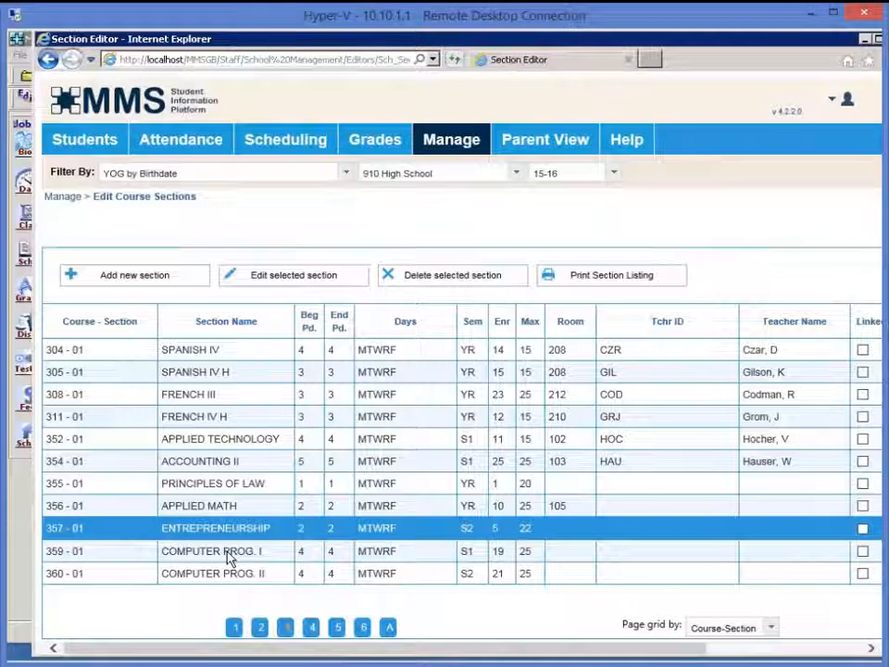
- Set the scheduling priority of section 359-01, COMPUTER PROG. I, to L and save the section
click(230, 552)
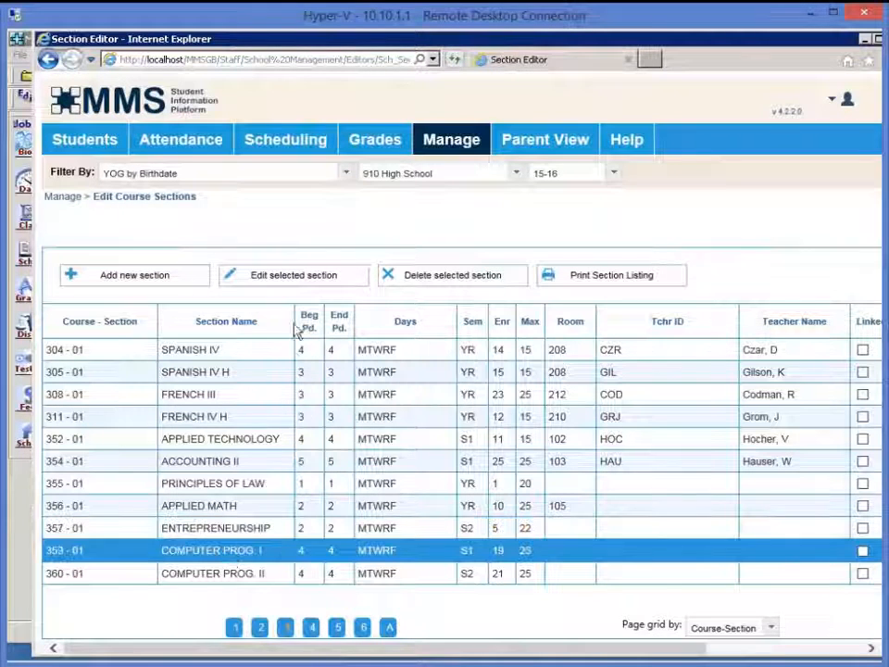
click(292, 278)
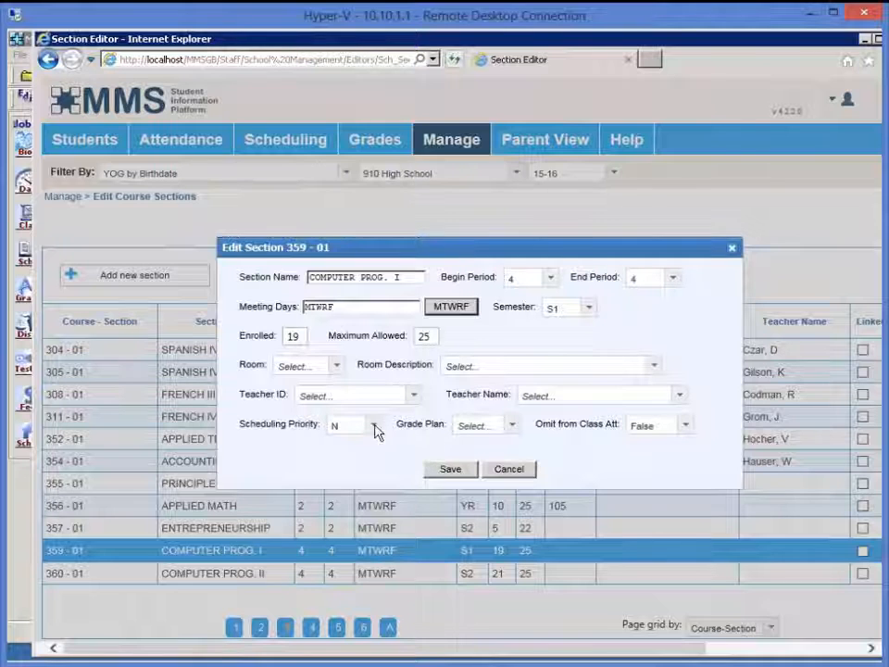
click(376, 431)
click(353, 444)
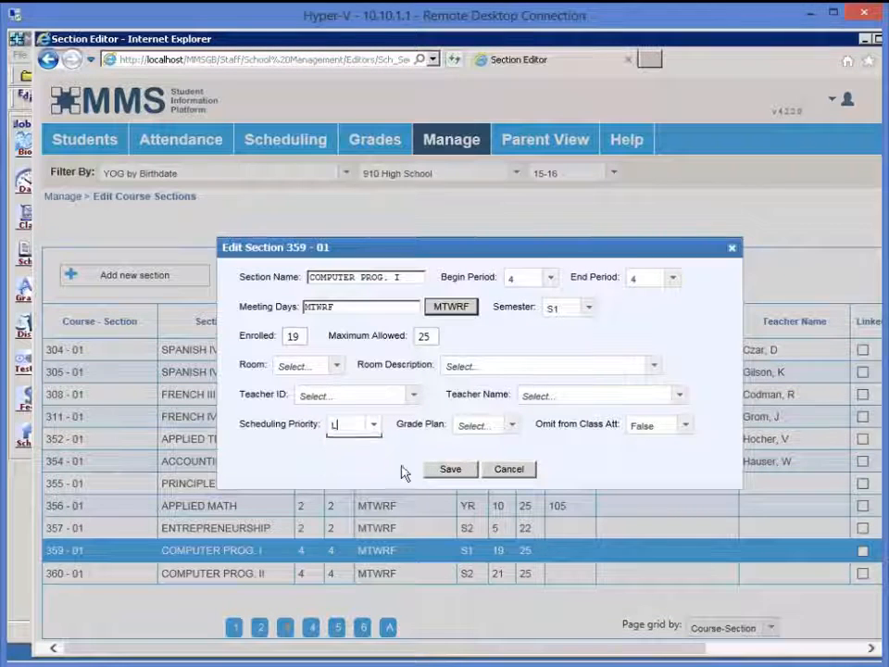
click(449, 470)
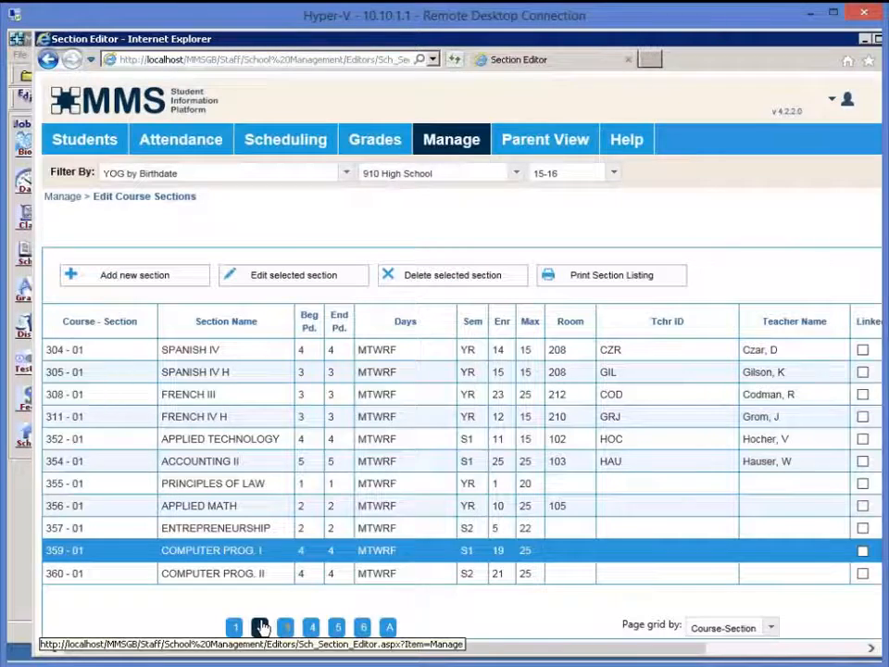
- Set the maximum allowed enrollment of section 114-01, BRIT & WORLD LIT., to 26 and save the section
click(236, 627)
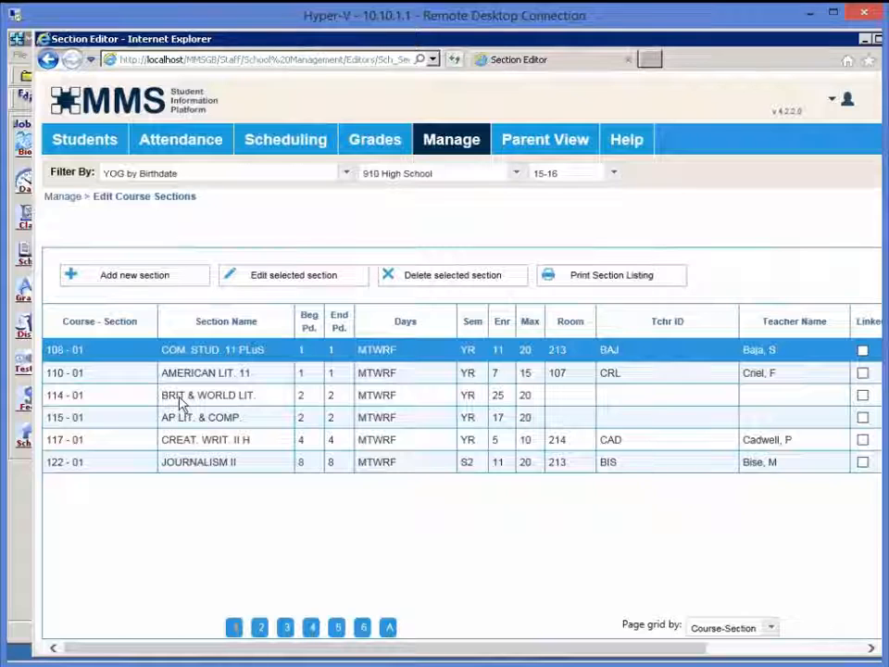
click(62, 400)
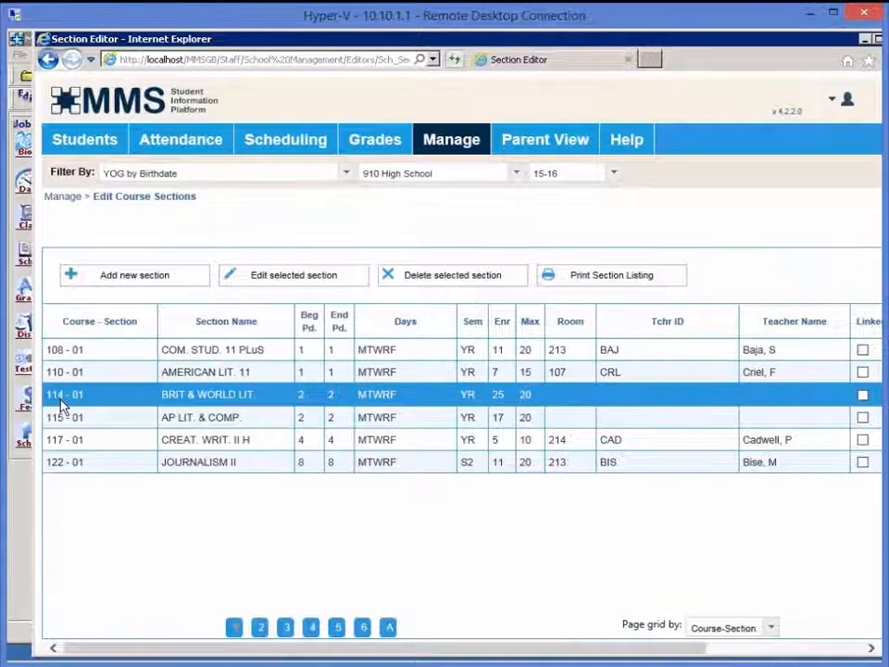
click(282, 278)
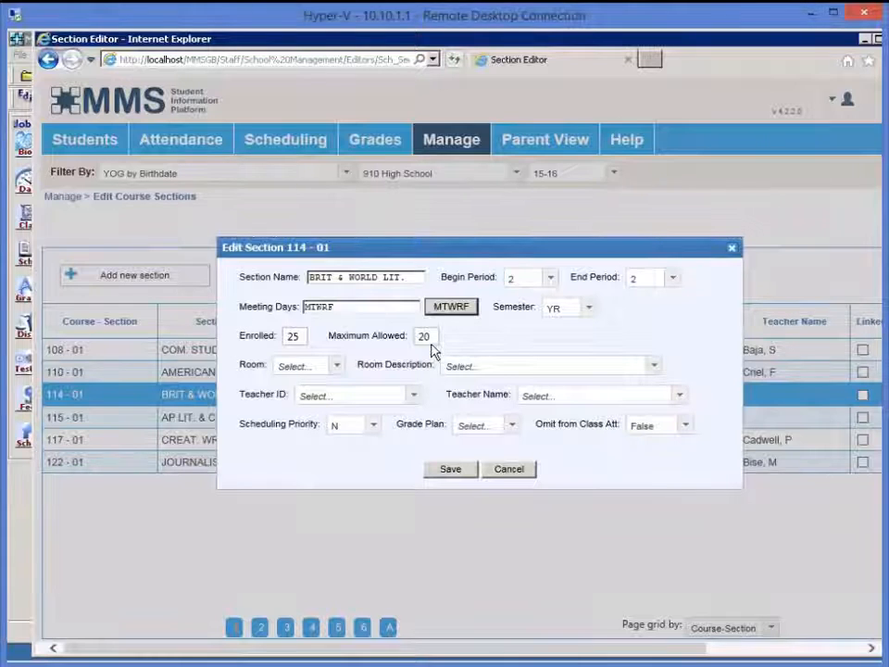
double_click(424, 338)
text(26)
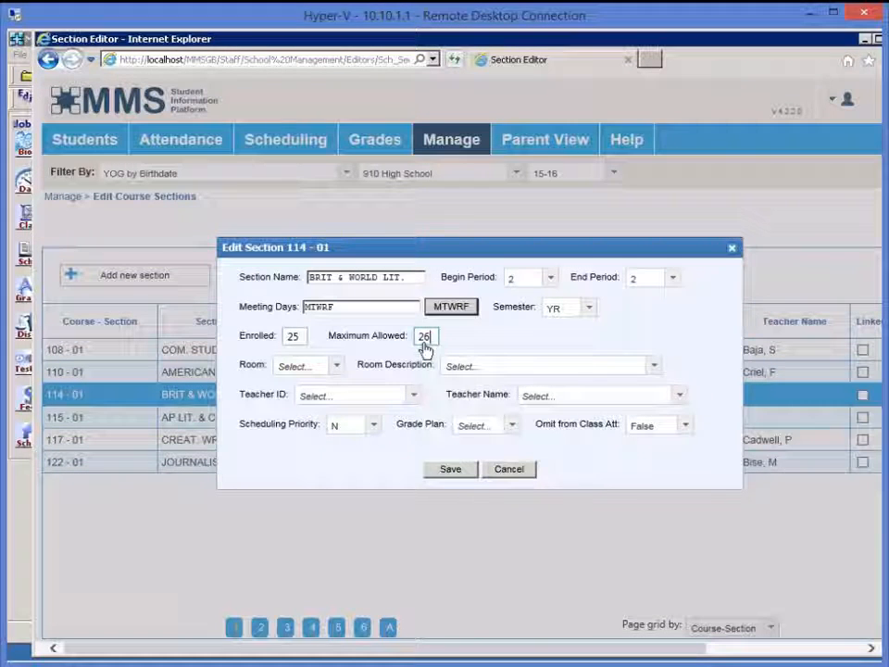
click(446, 471)
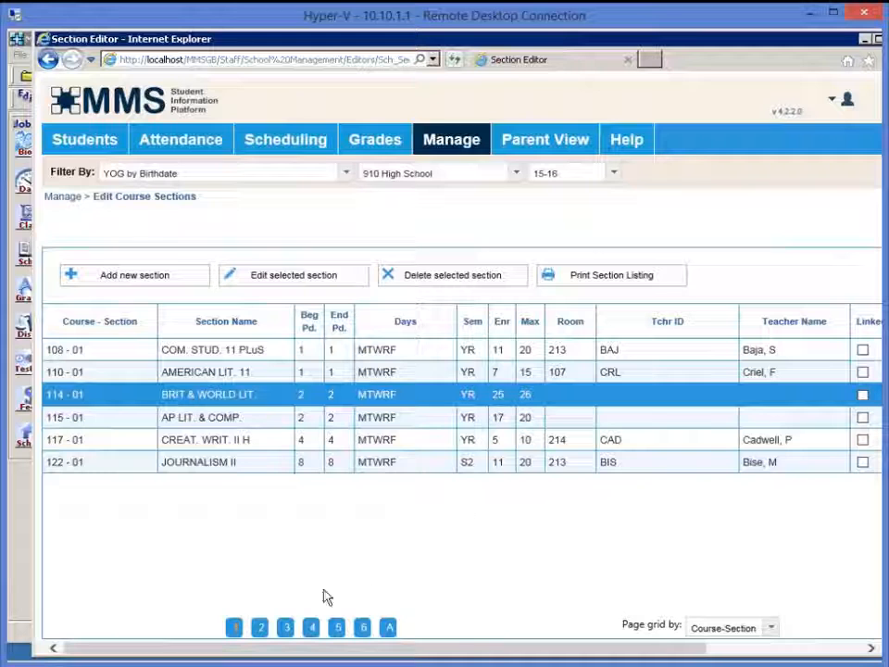
- Review the enrollments and maximums of the 300-level and 400-level course sections
click(286, 628)
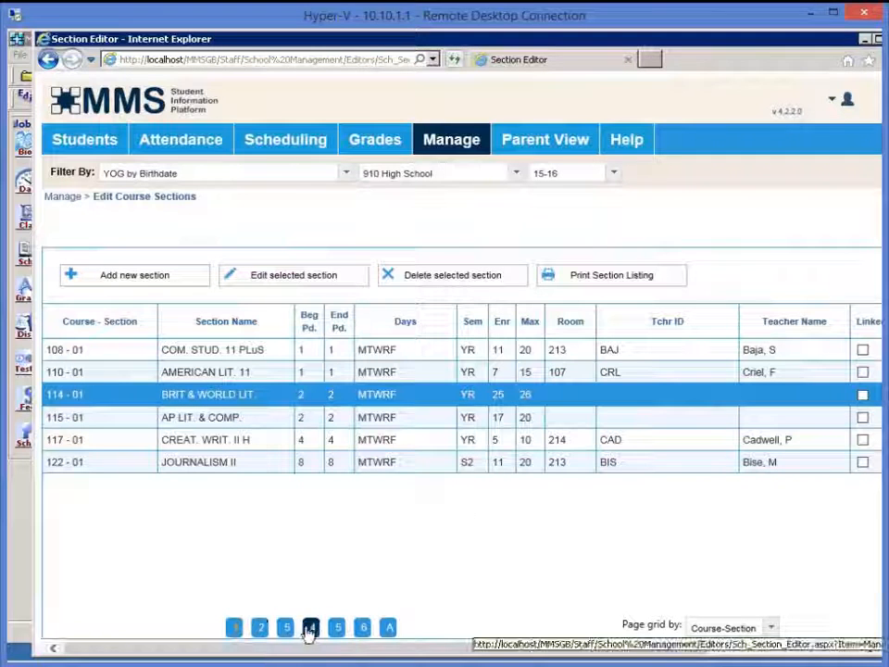
click(287, 628)
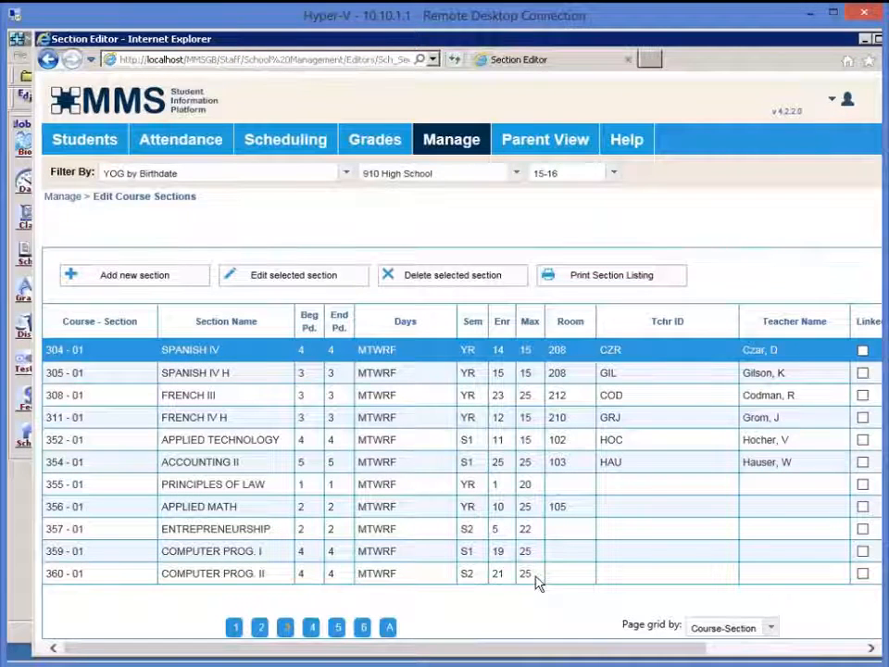
click(310, 628)
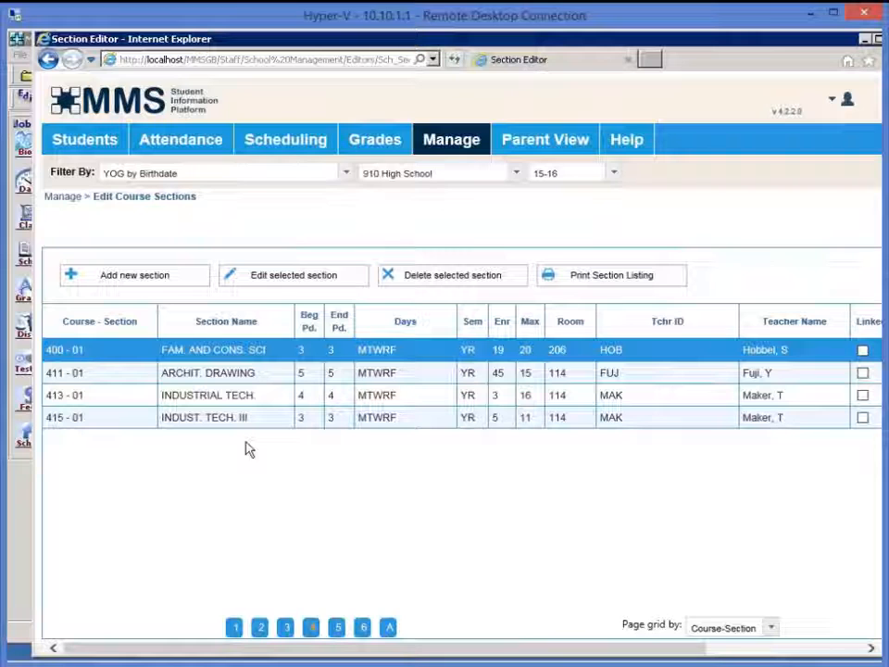
- Select the math sections 227-01 through 232-01, ALGEBRA II H to AP CALCULUS, for removal from the section table
mouse_move(294, 154)
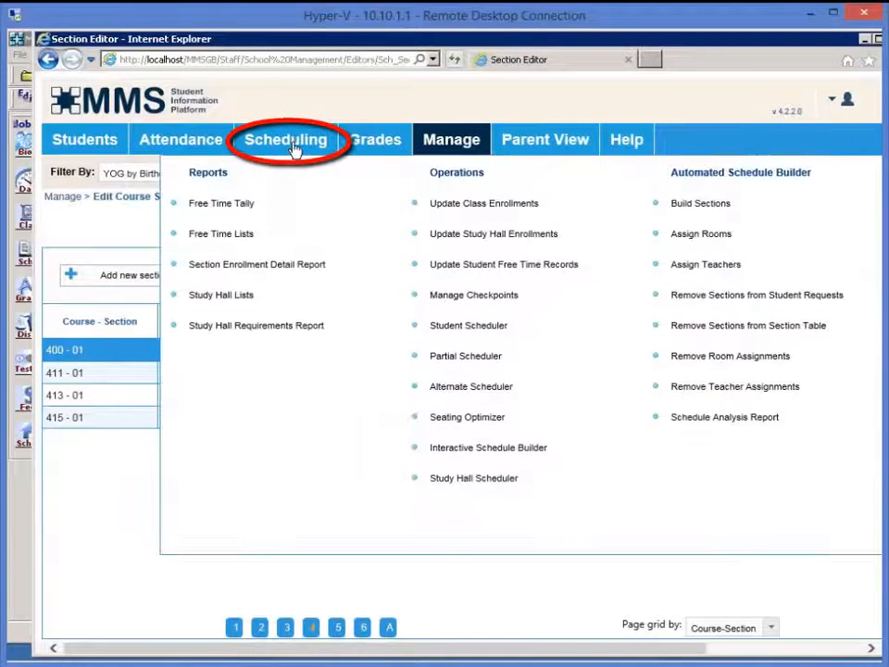
click(716, 330)
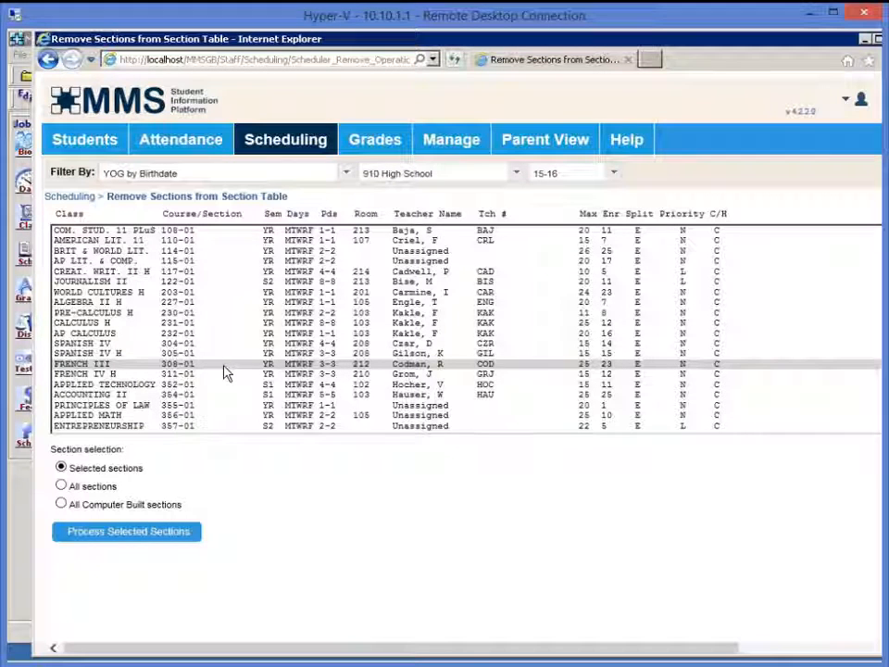
click(139, 311)
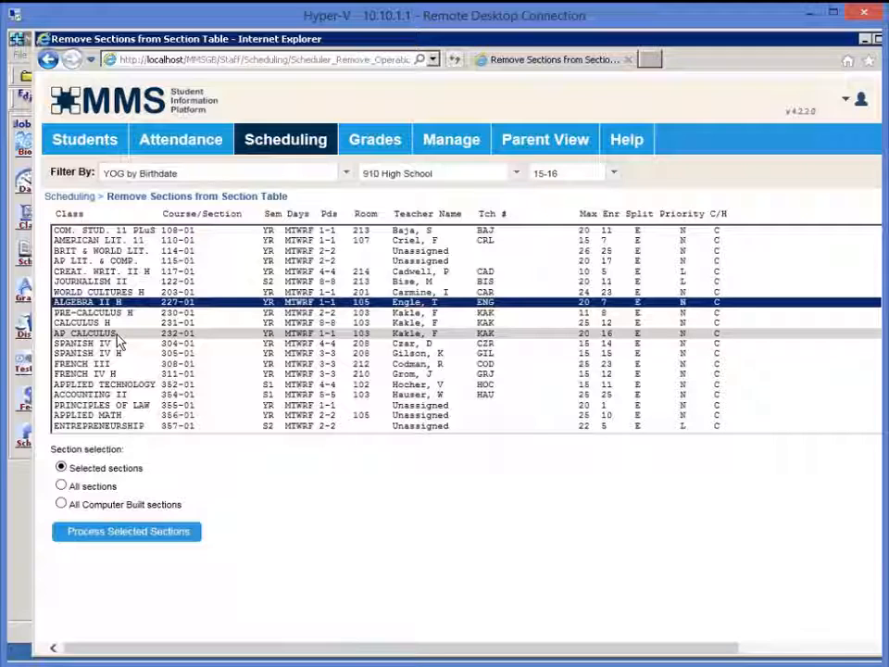
shift+click(117, 335)
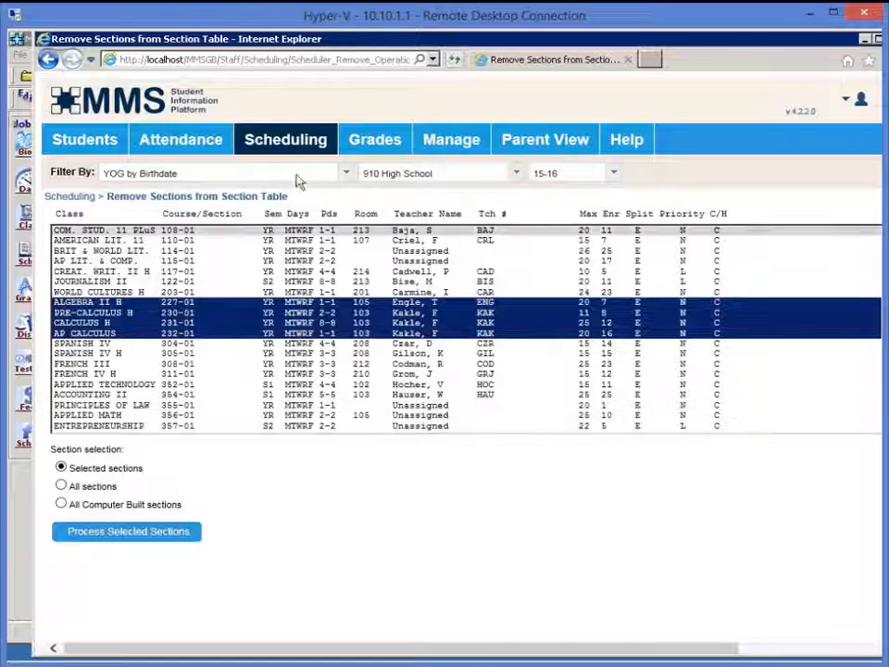
- Set up the Assign Teachers operation with all sections and every available teacher selected for processing
click(280, 151)
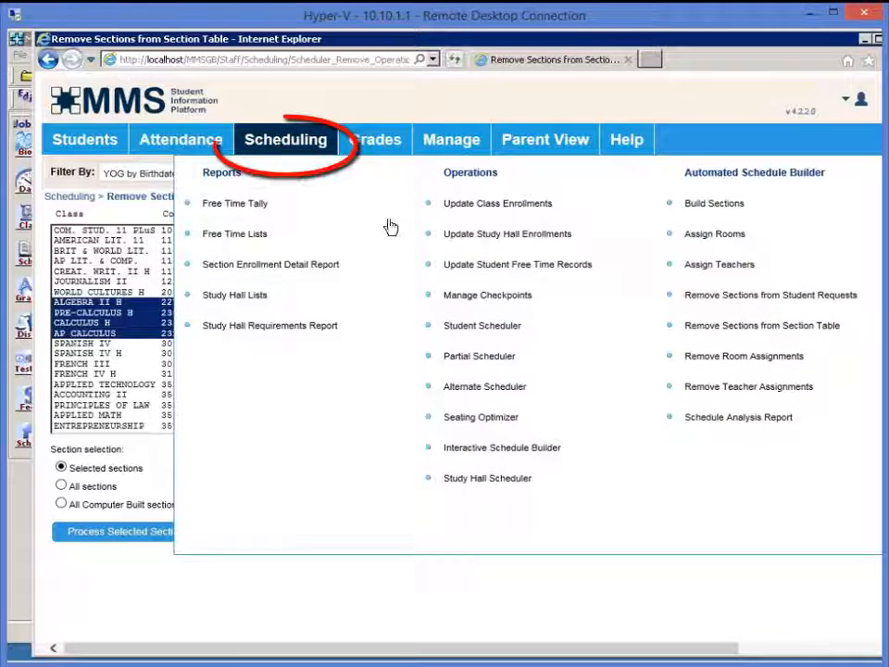
click(746, 269)
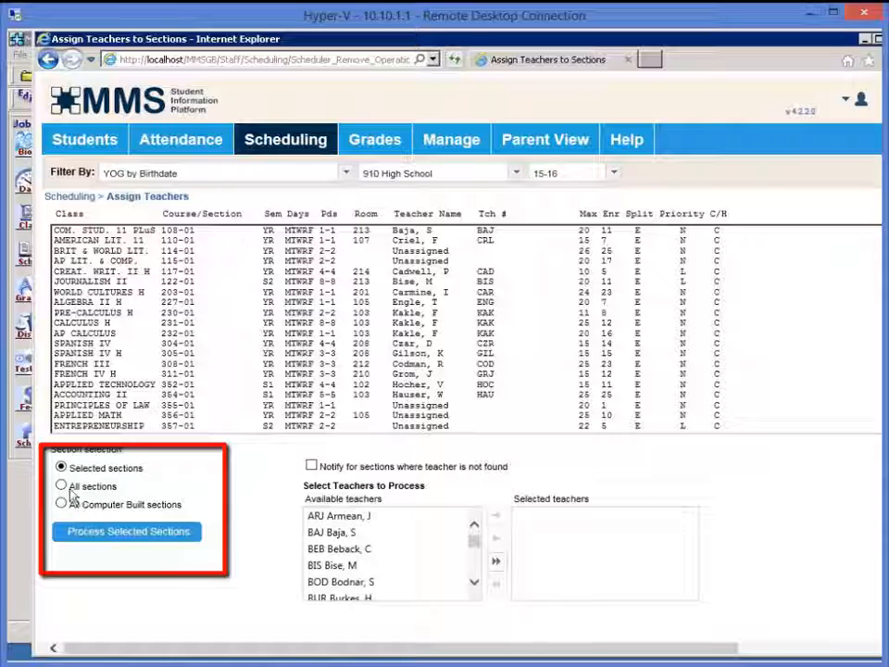
click(62, 486)
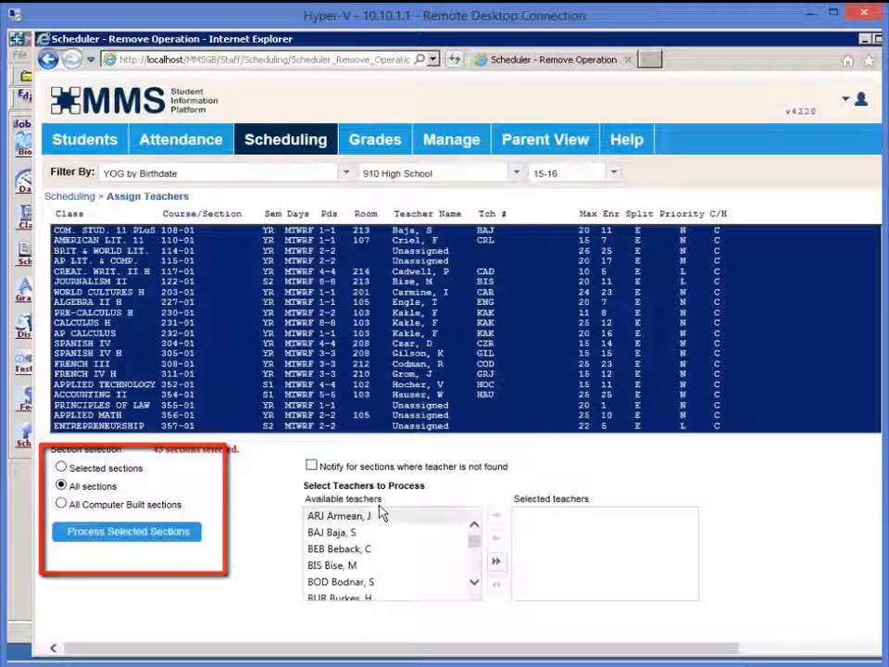
click(497, 561)
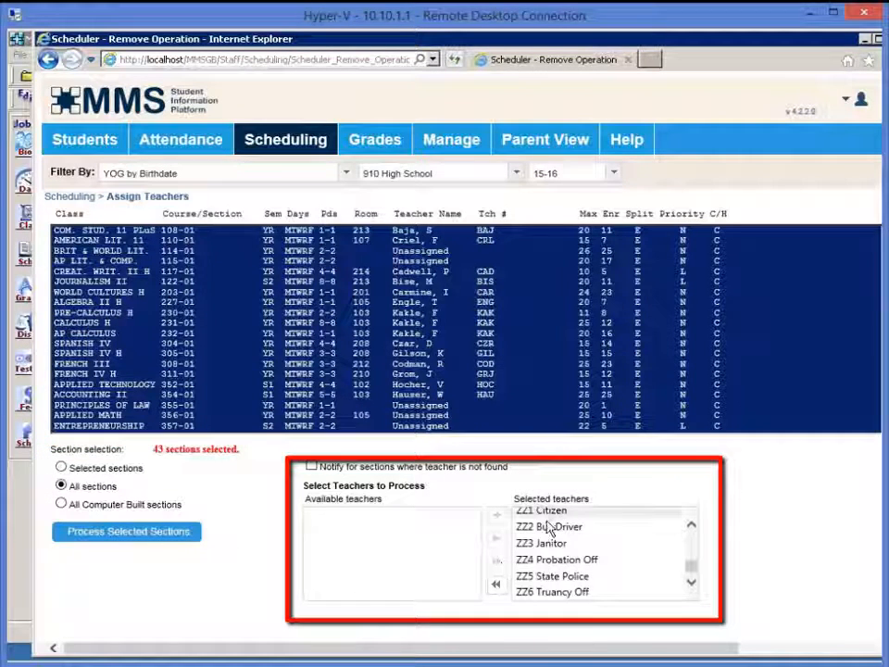
- Exclude the six non-teacher entries, ZZ1 Citizen through ZZ6 Truancy Off, from the teachers selected for processing
click(546, 515)
click(497, 542)
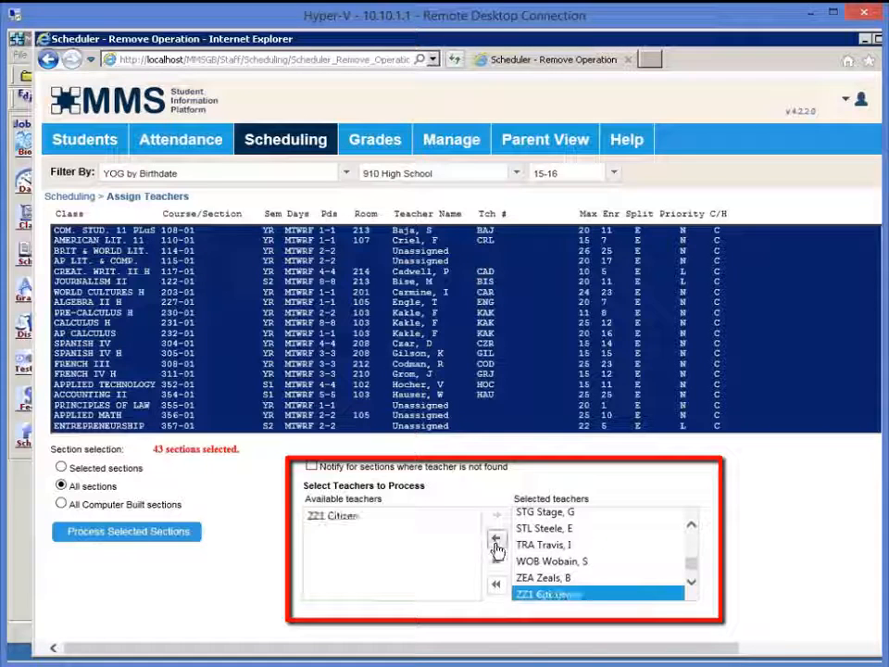
click(497, 543)
click(497, 542)
click(496, 543)
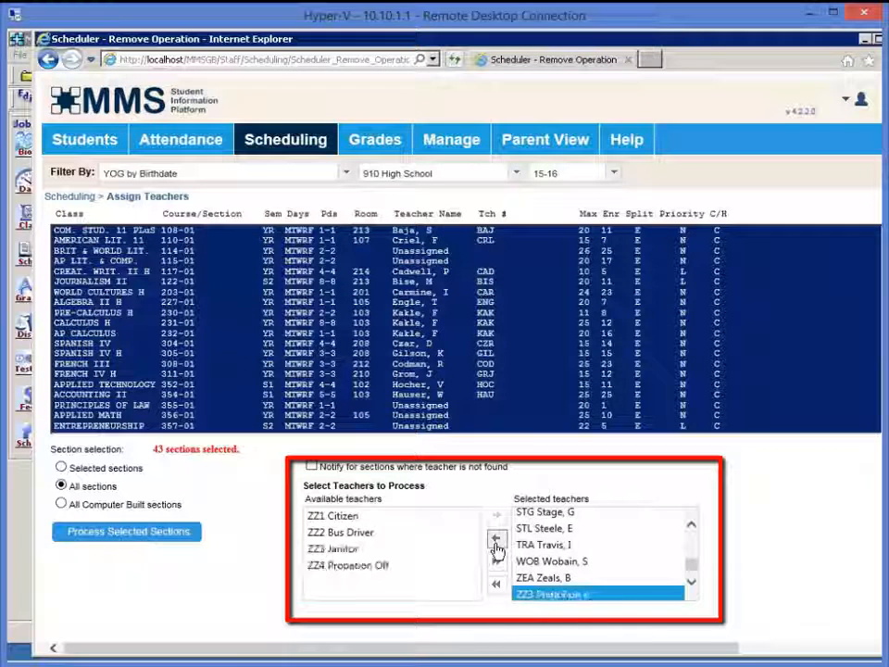
click(496, 543)
click(496, 543)
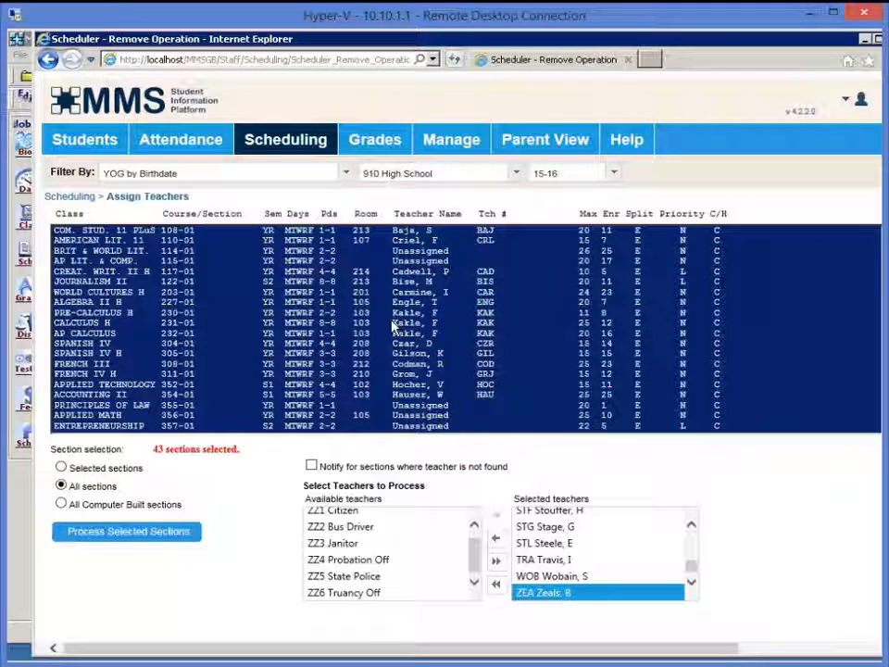
- Run the teacher assignment on the selected sections and review the assigned teachers in the section list
click(159, 541)
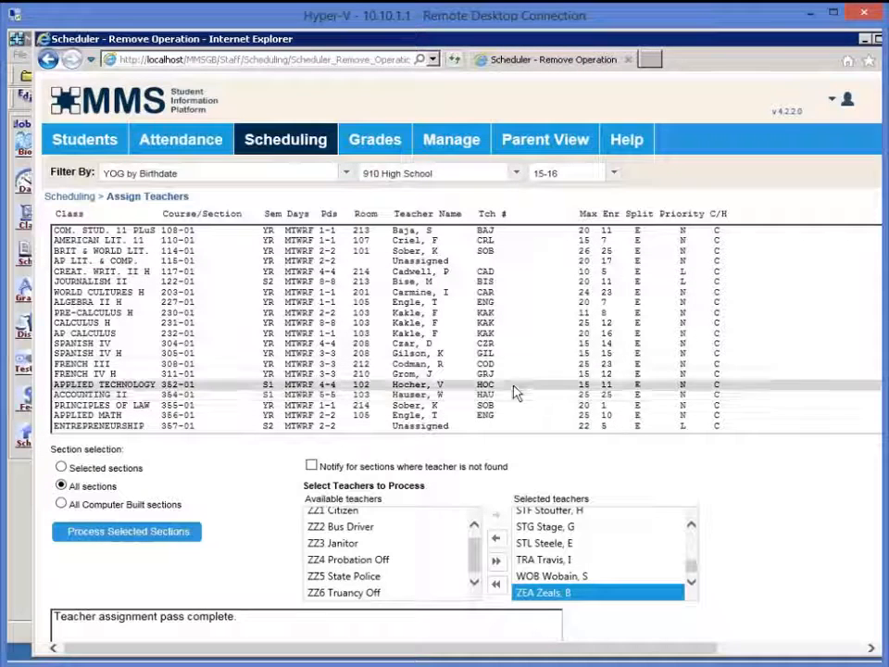
scroll(516, 393, down, 4)
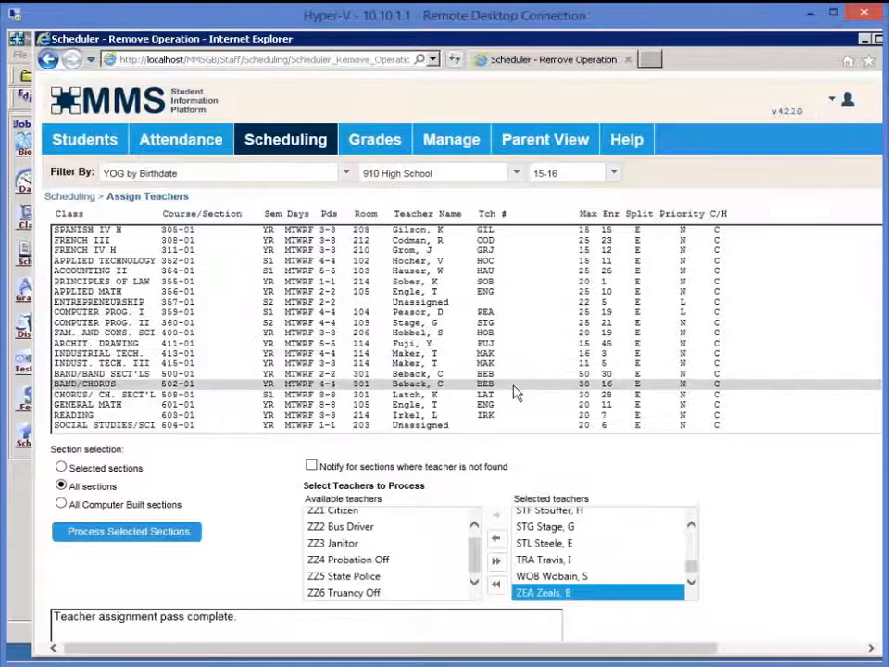
scroll(516, 393, down, 2)
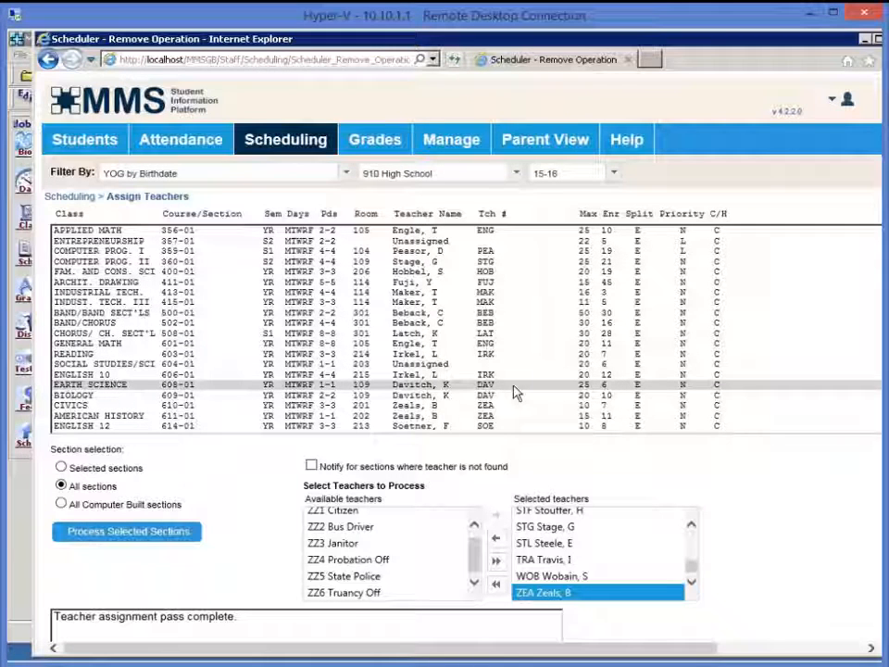
- Set up the Assign Rooms operation with all sections and every available room selected for processing
click(285, 140)
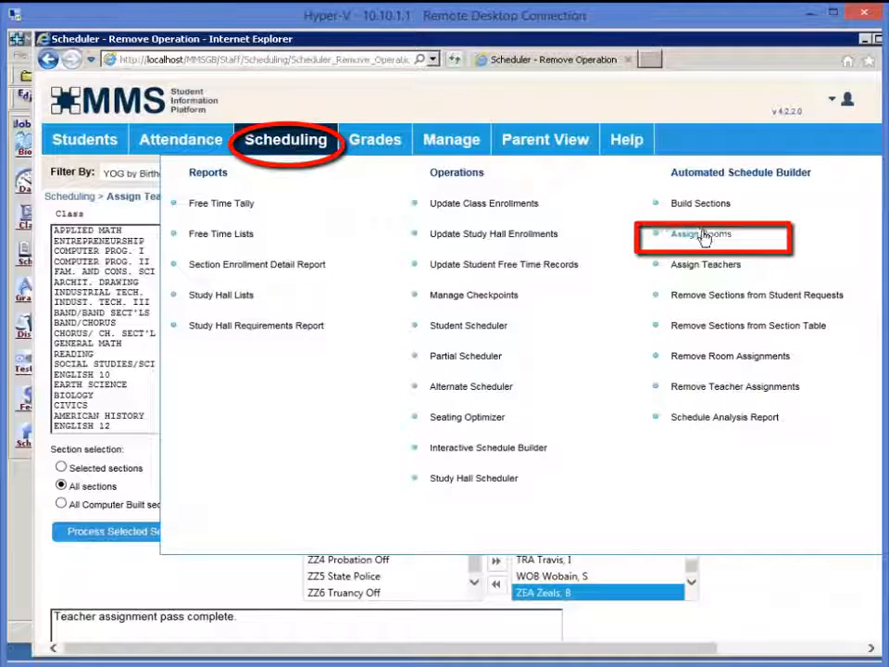
click(702, 237)
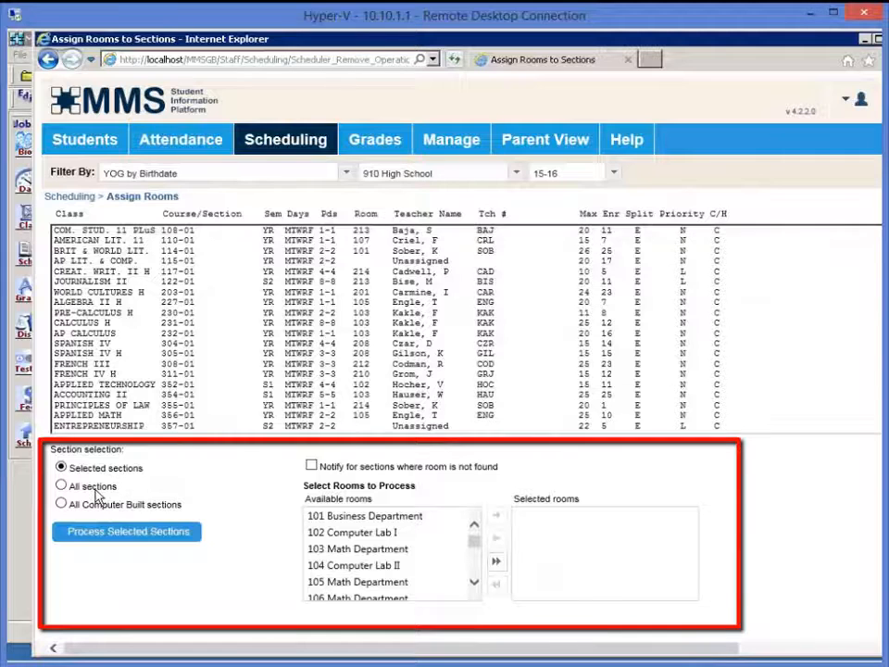
click(97, 490)
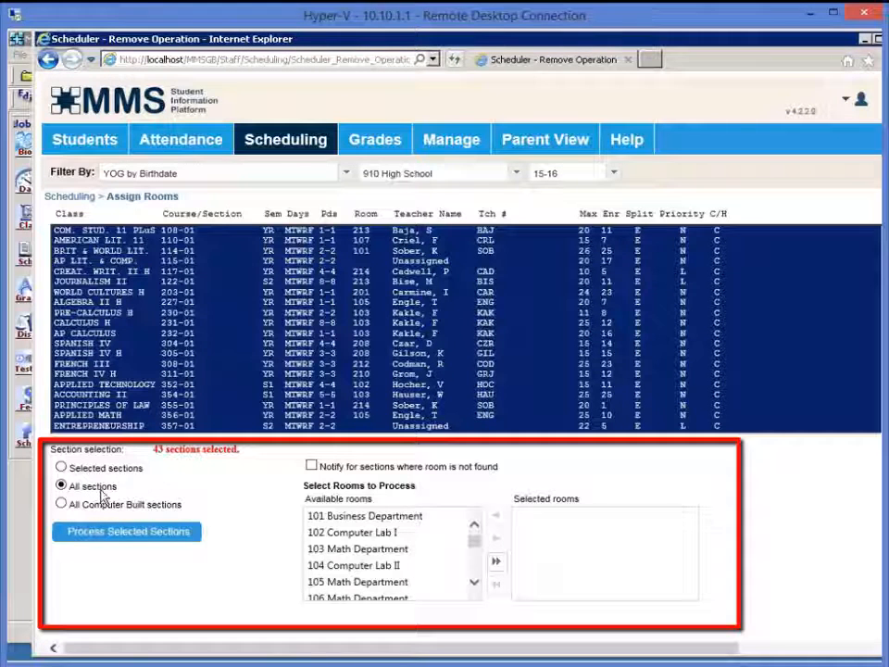
click(498, 564)
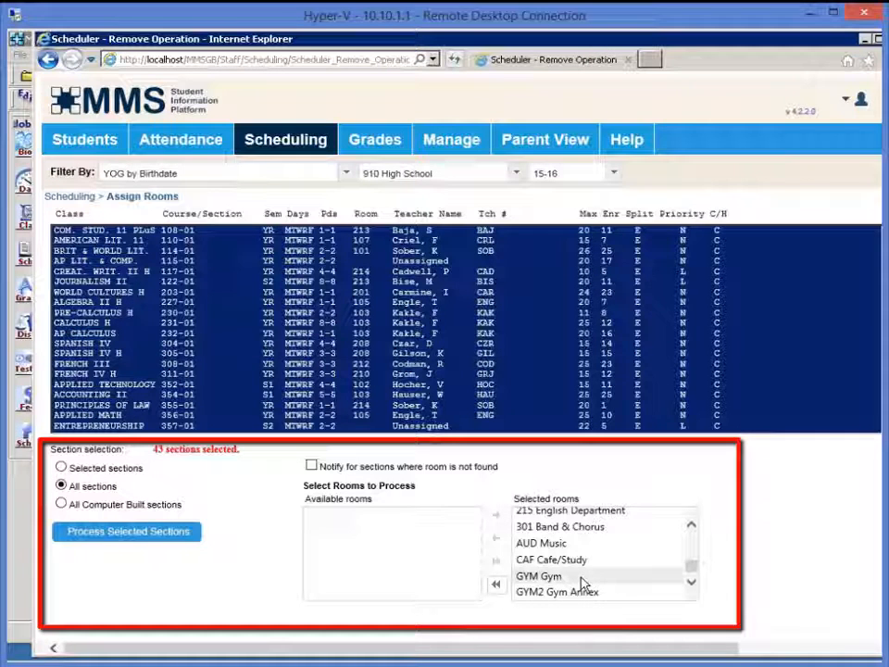
- Run the room assignment on the selected sections and check the list for rooms and sections lacking a teacher
click(93, 544)
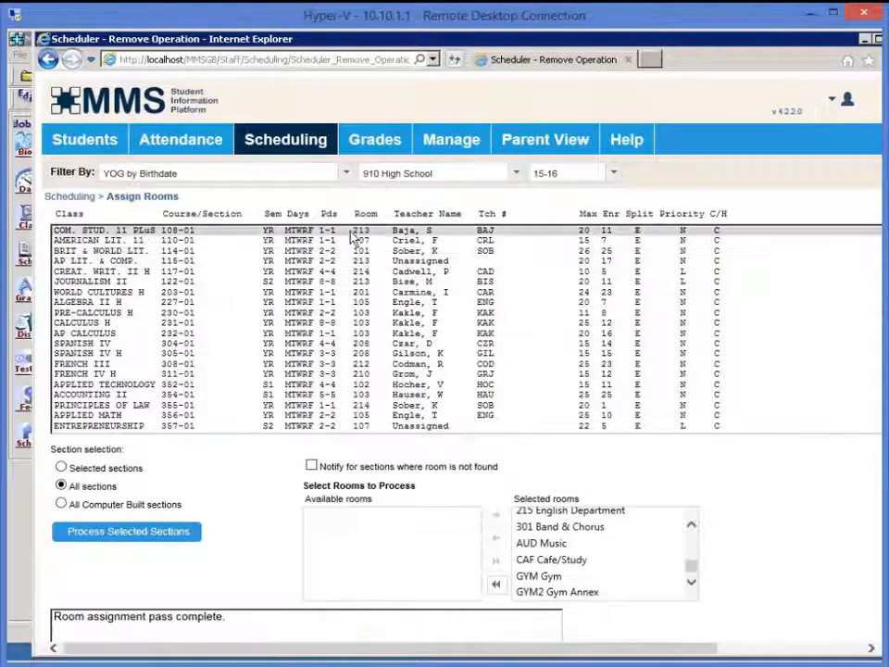
scroll(357, 335, down, 3)
scroll(356, 336, down, 5)
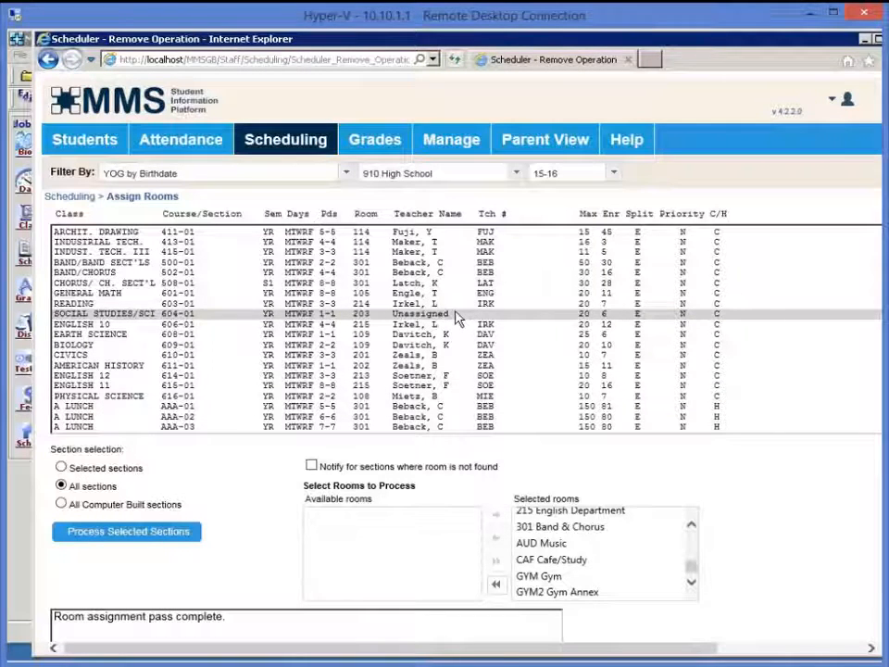
scroll(455, 319, up, 4)
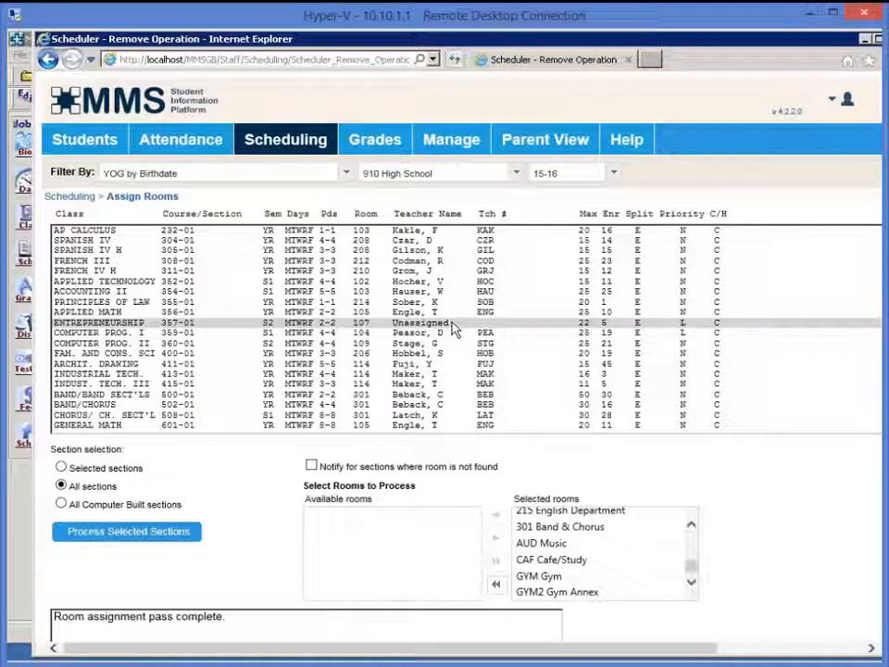
- Remove all computer built sections from the section table
click(283, 144)
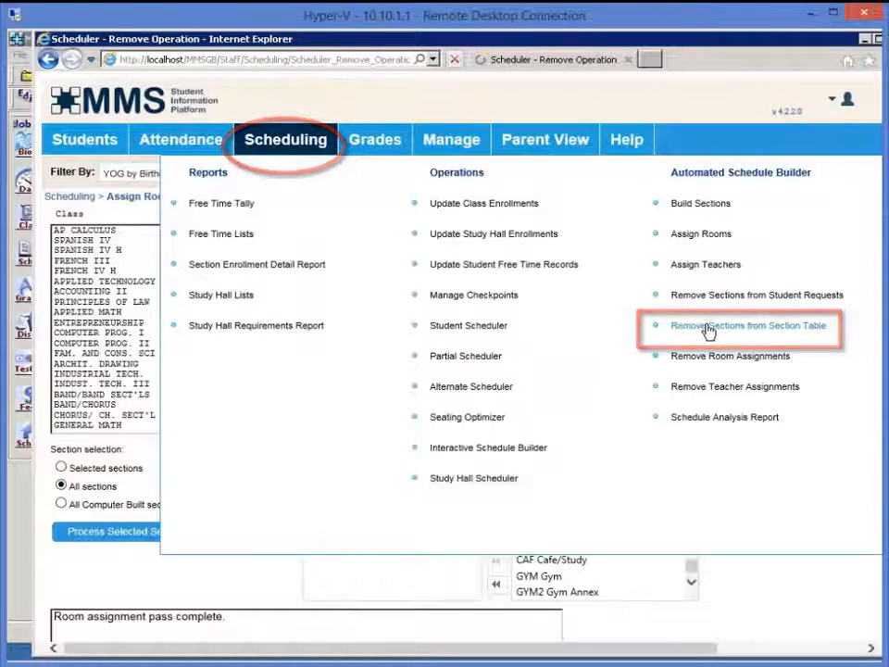
click(709, 331)
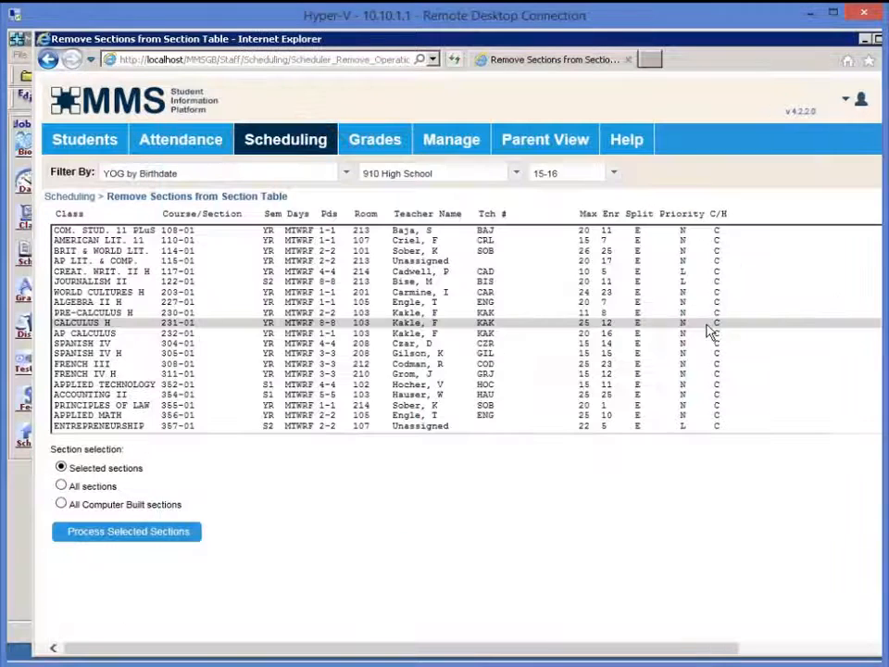
click(160, 510)
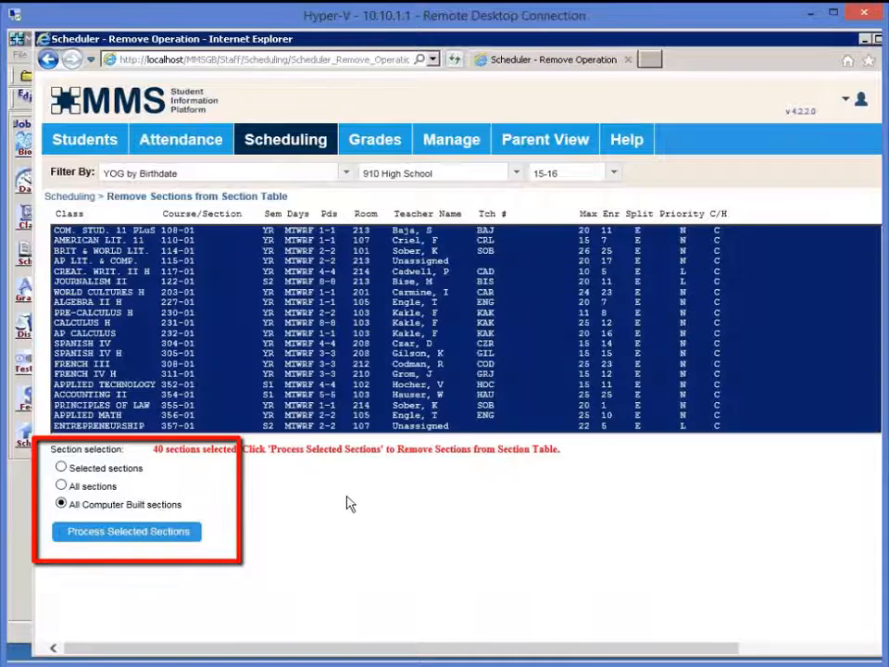
click(153, 542)
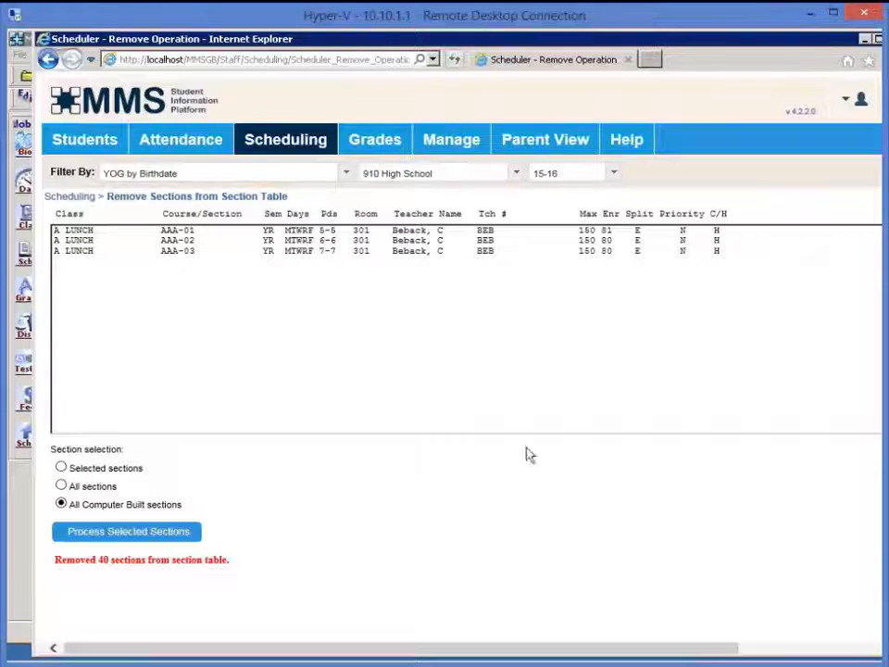
- Configure Build Sections to assign rooms only from the 'must be used for' list and teachers only from the 'must teach' list
mouse_move(275, 151)
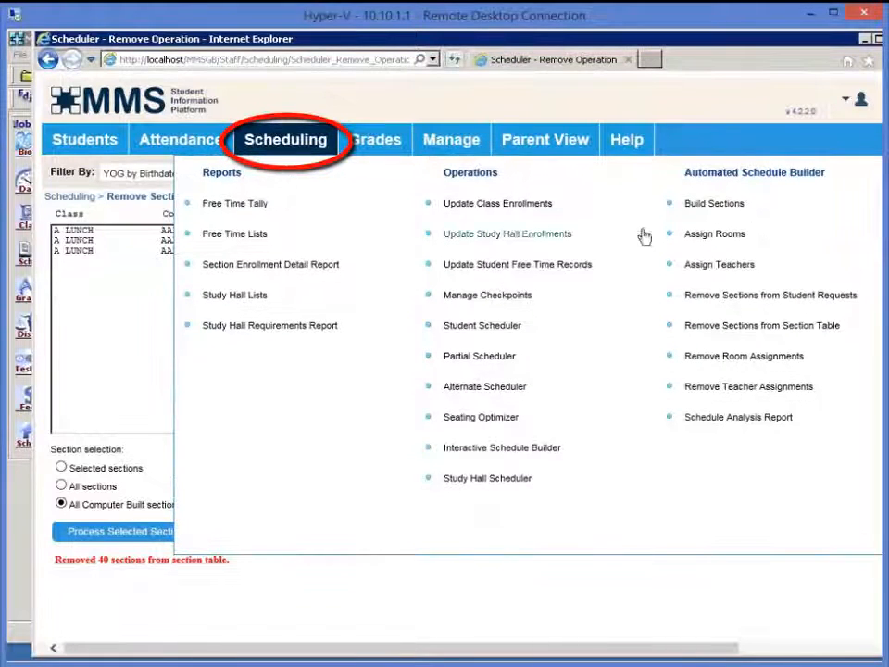
click(732, 211)
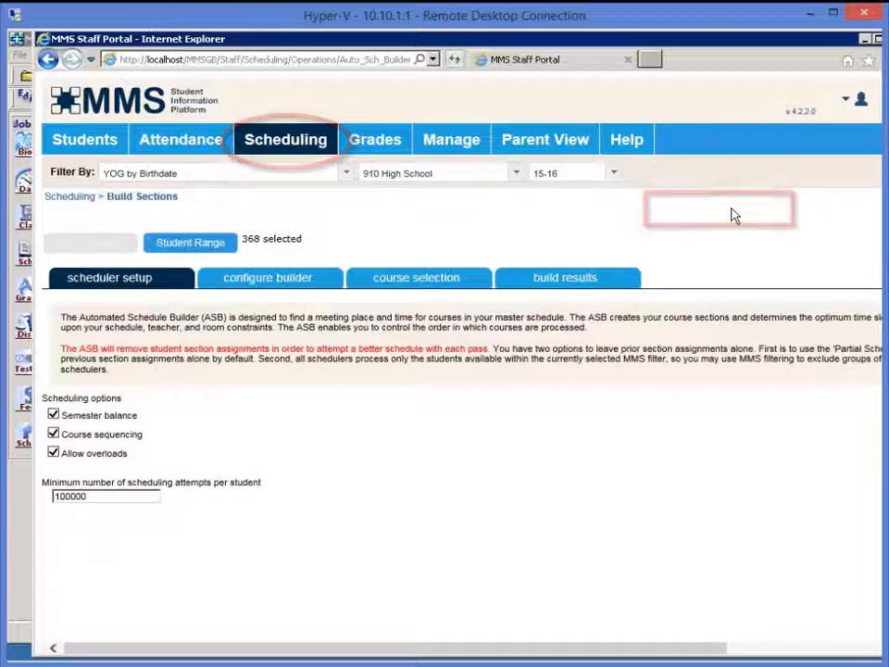
click(292, 153)
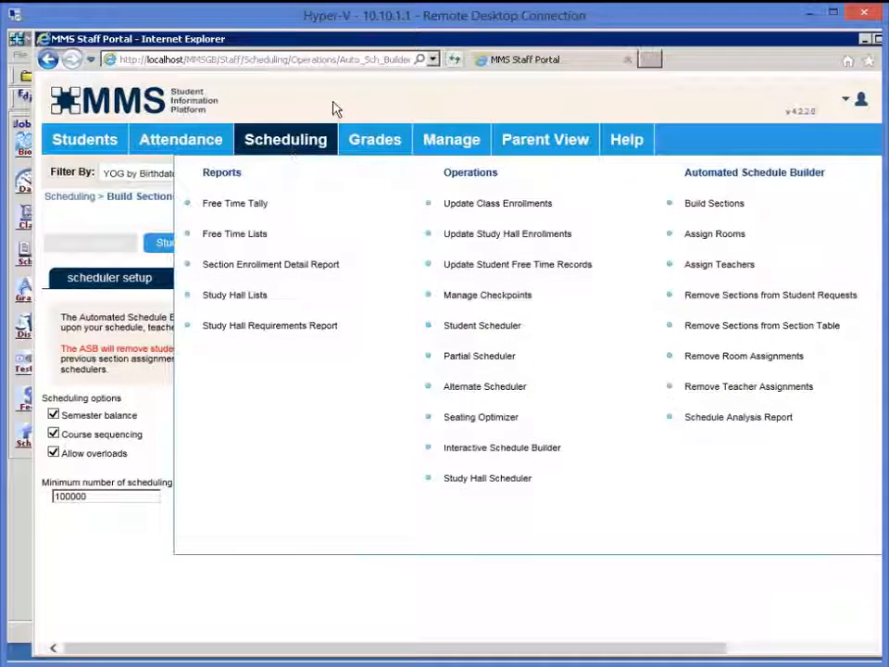
click(248, 287)
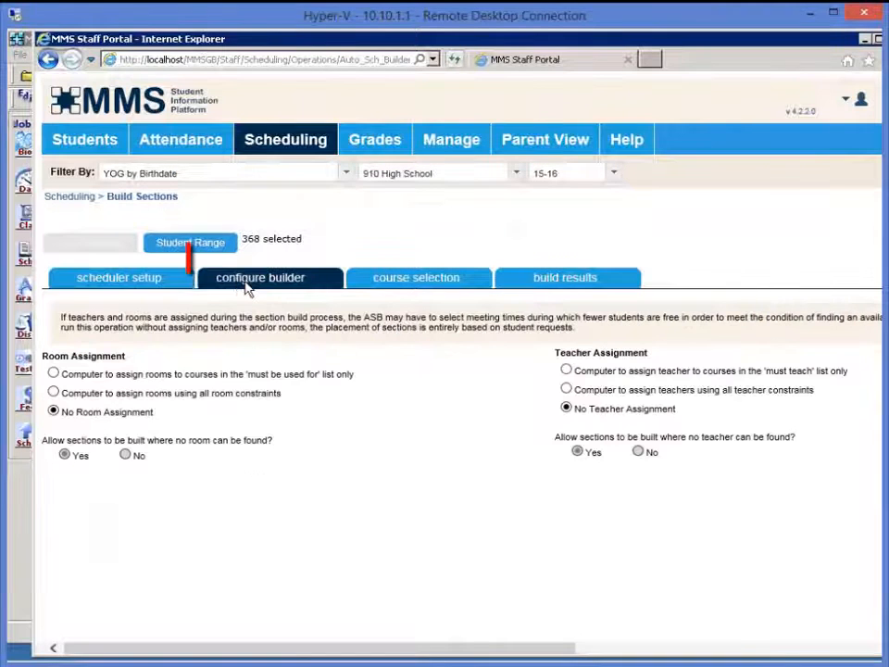
click(208, 376)
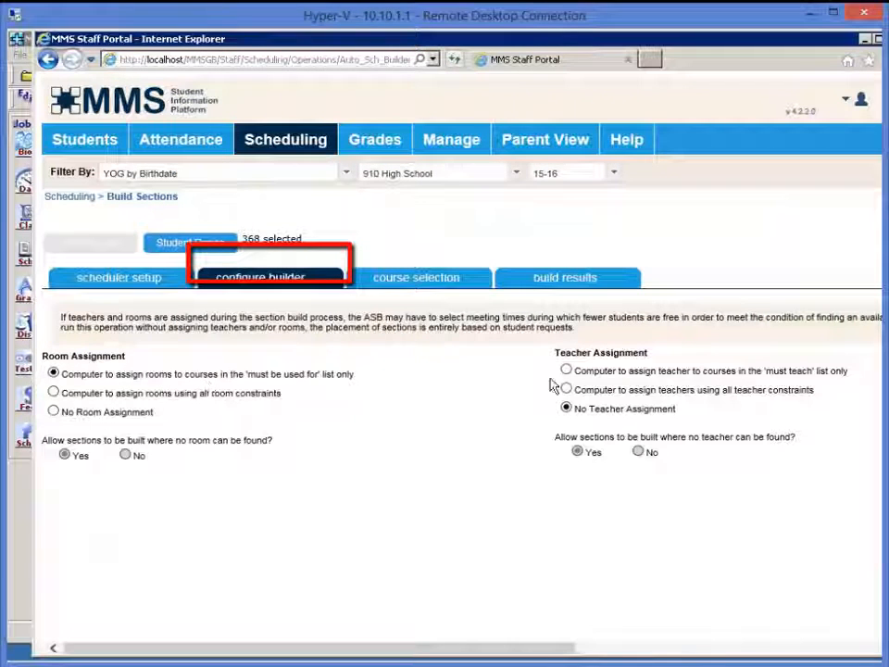
click(607, 372)
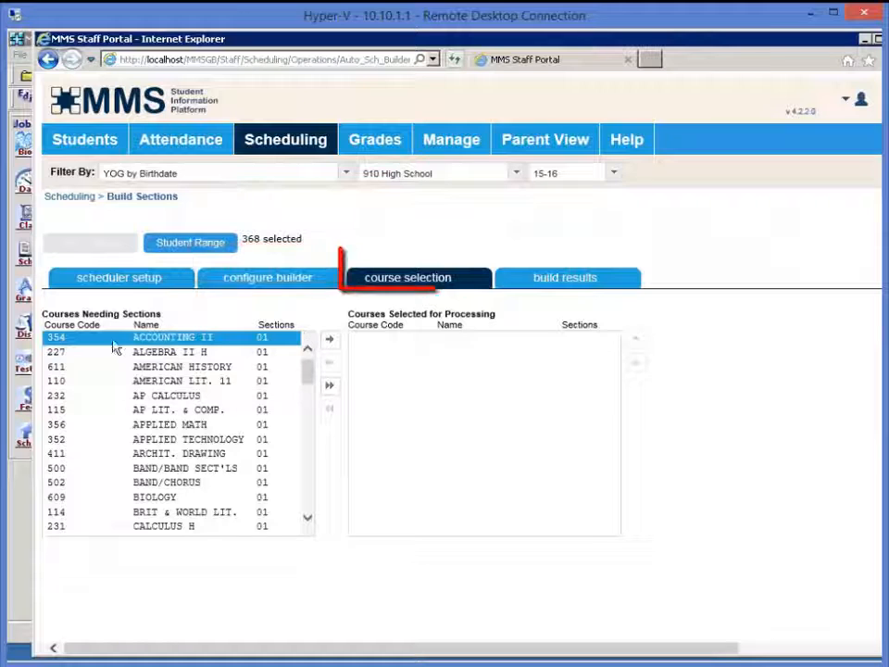
- Add AP CALCULUS and AP LIT. & COMP. to the courses selected for processing
click(174, 397)
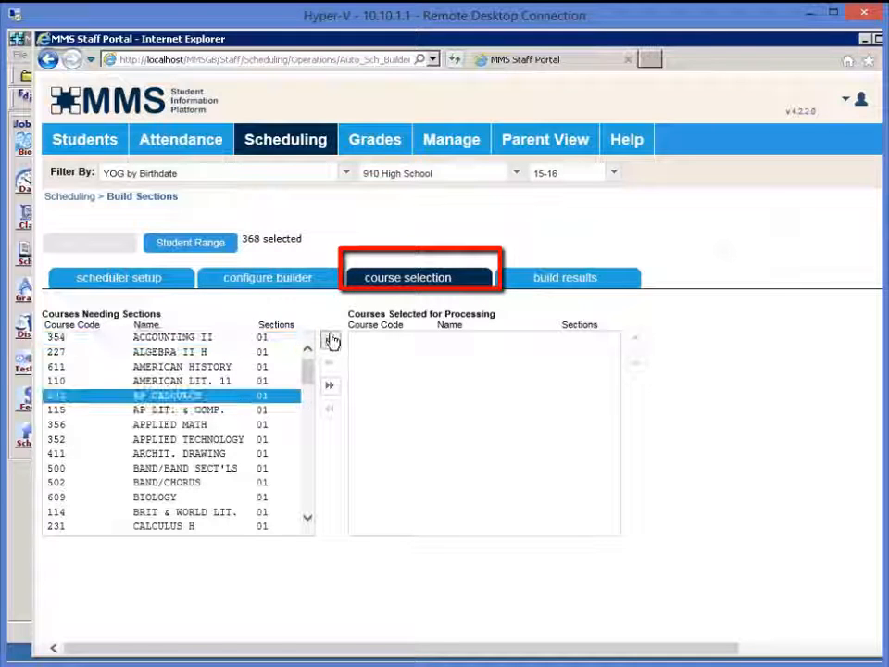
click(332, 341)
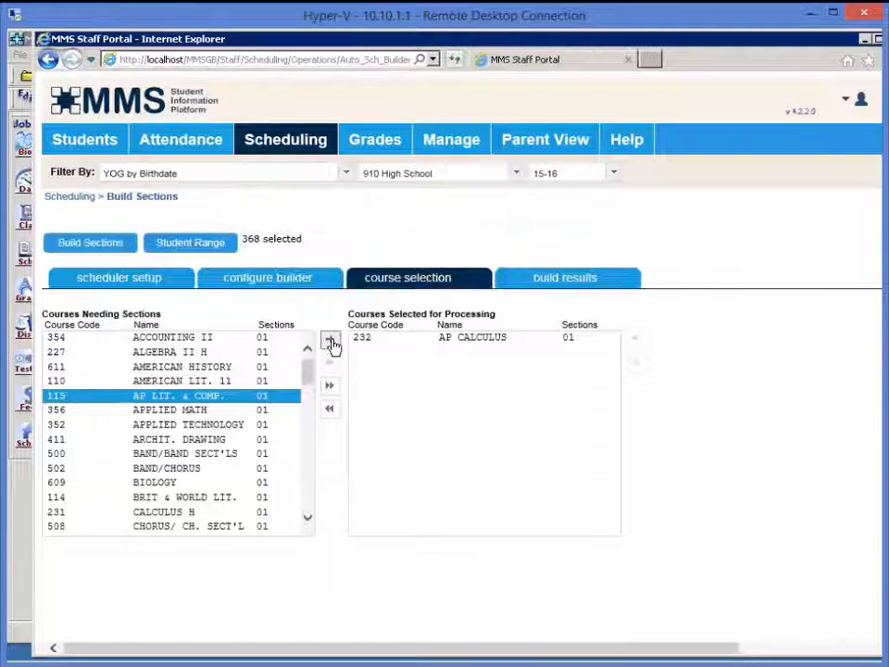
click(331, 341)
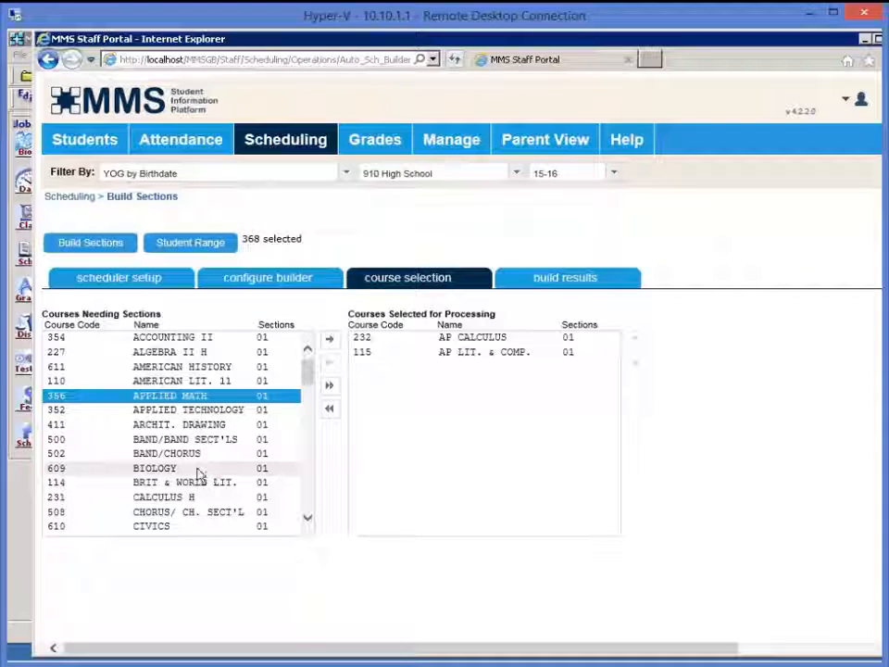
- Find CONCEPTL CHEMISTRY among the courses needing sections and add it to the courses selected for processing
scroll(197, 474, down, 1)
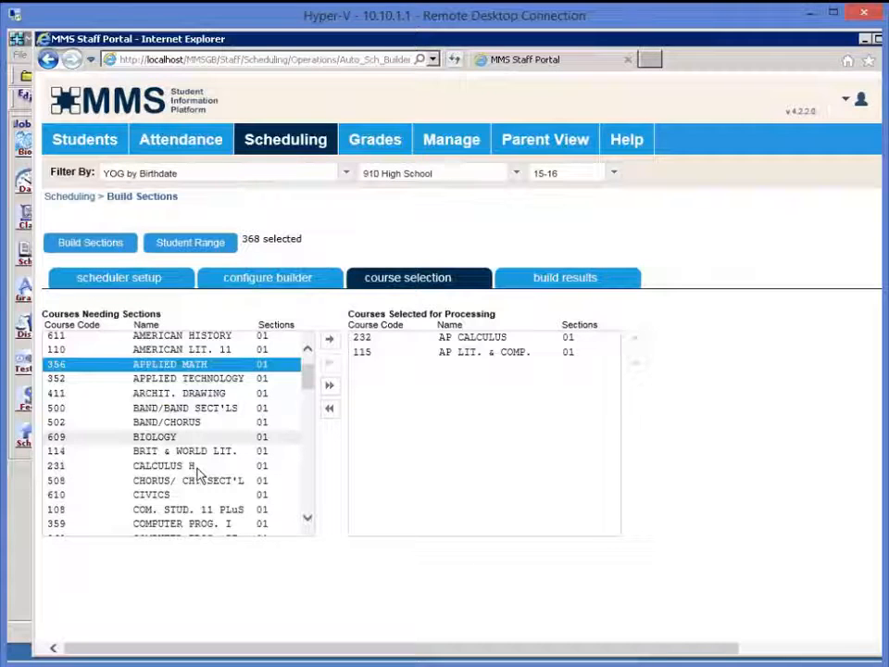
scroll(197, 474, down, 2)
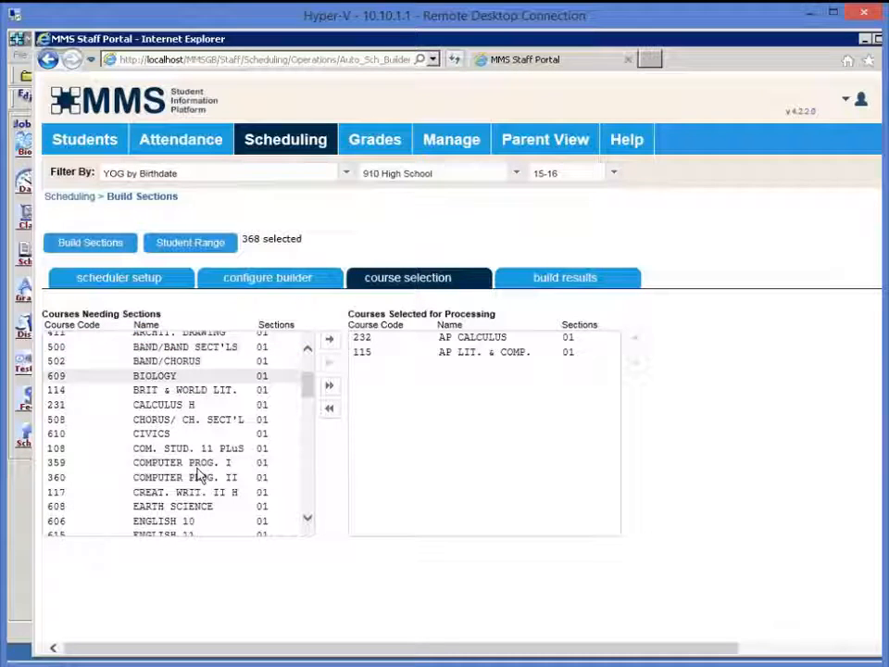
scroll(197, 475, down, 1)
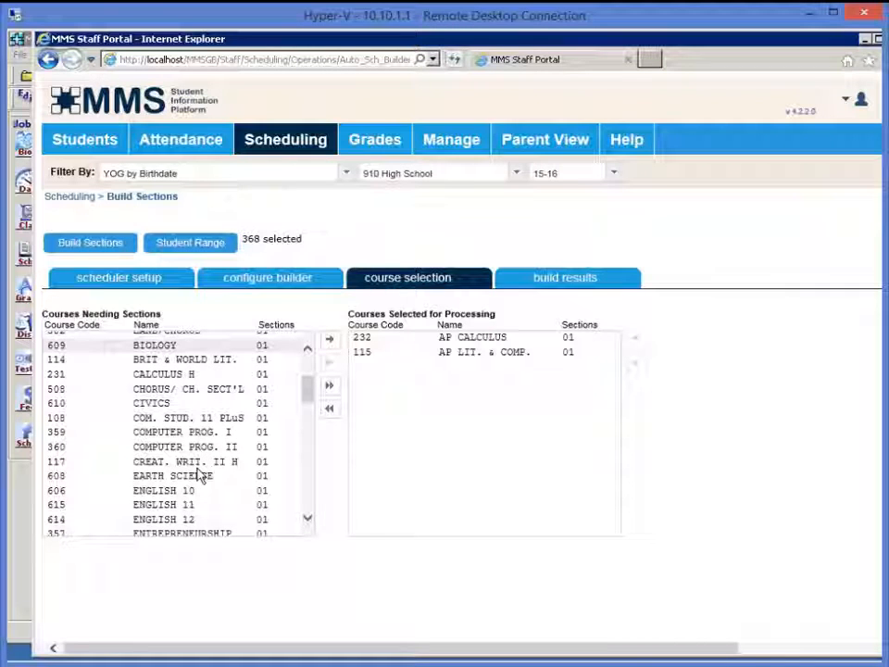
scroll(197, 475, down, 4)
scroll(198, 474, down, 2)
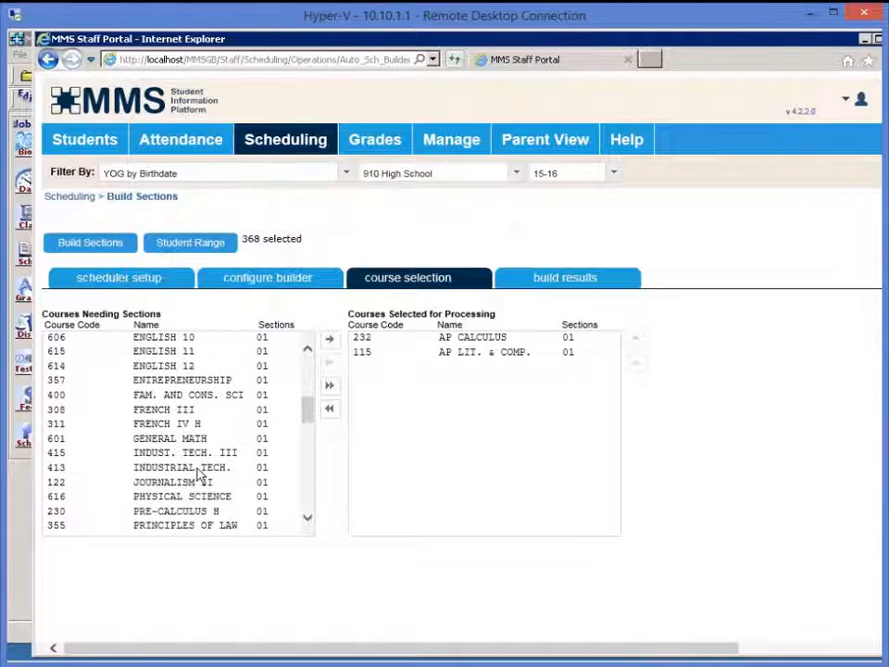
scroll(197, 474, down, 2)
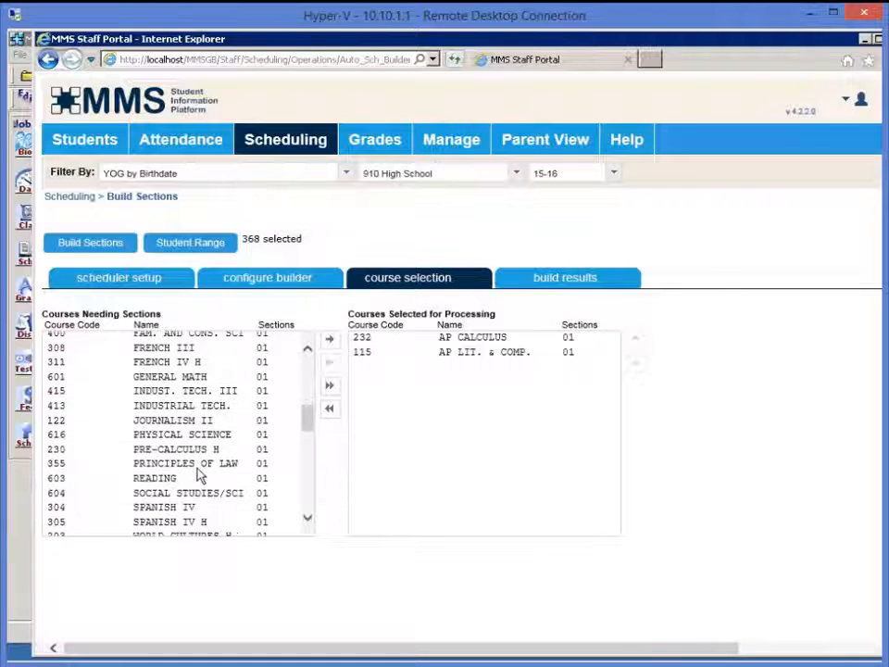
scroll(197, 474, down, 1)
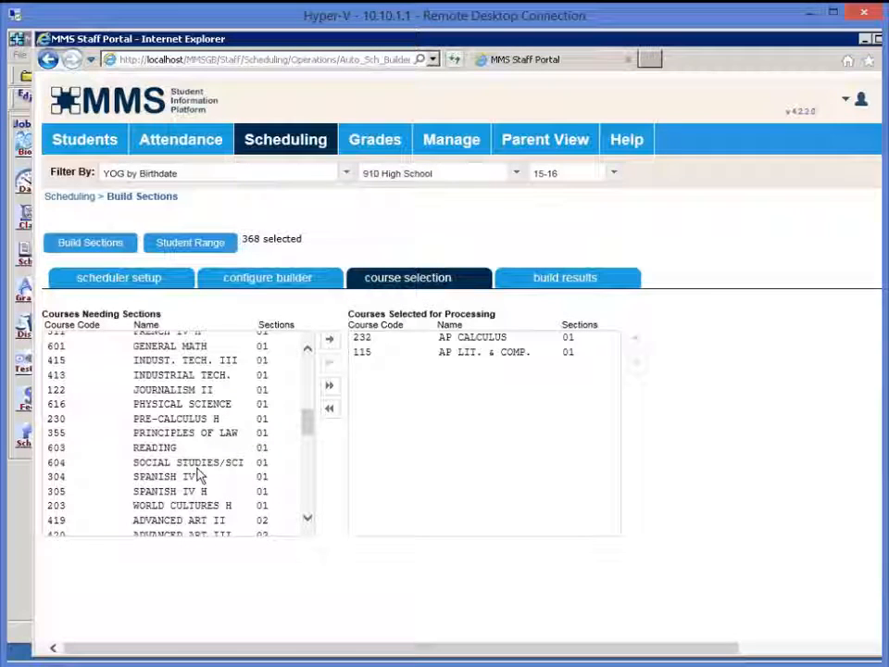
scroll(197, 474, down, 3)
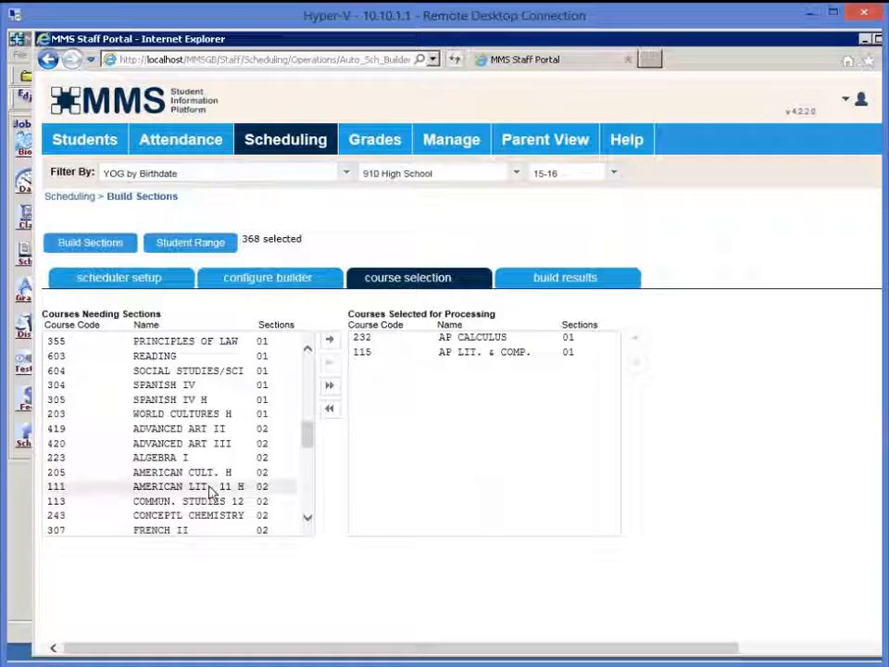
scroll(222, 491, down, 1)
scroll(209, 493, down, 3)
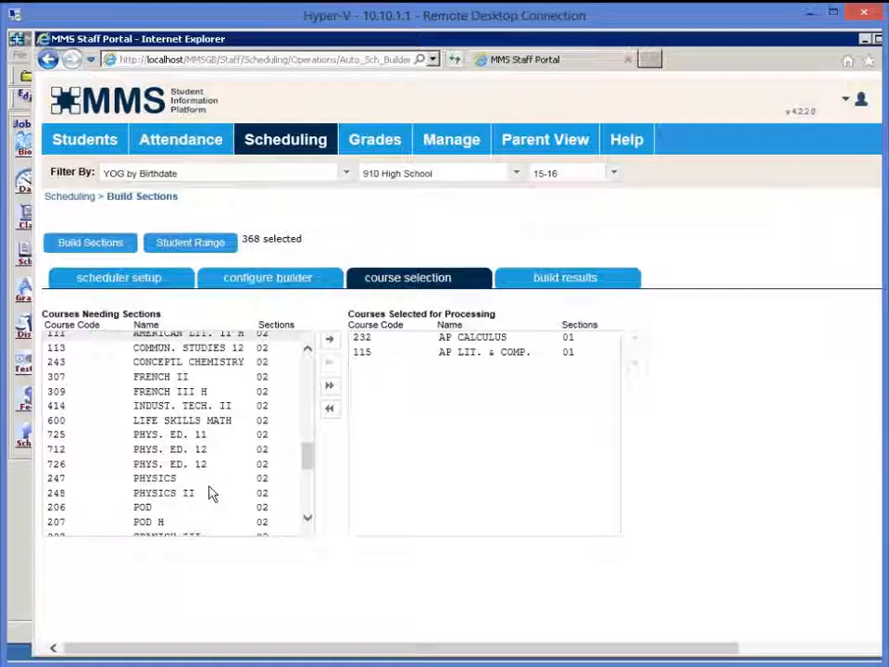
click(200, 362)
click(331, 342)
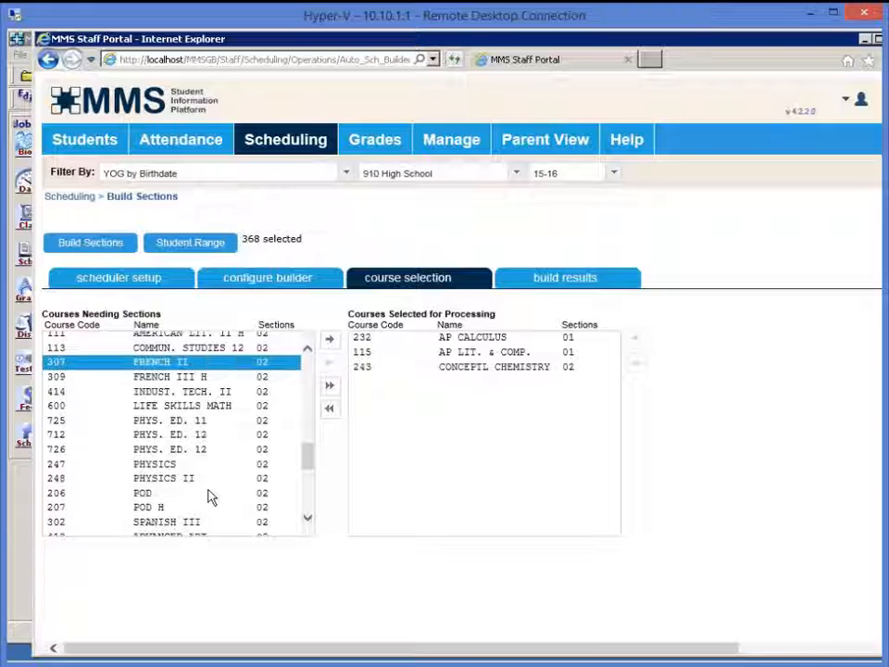
- Add the four-section CHEMISTRY course to the courses selected for processing
scroll(208, 497, down, 3)
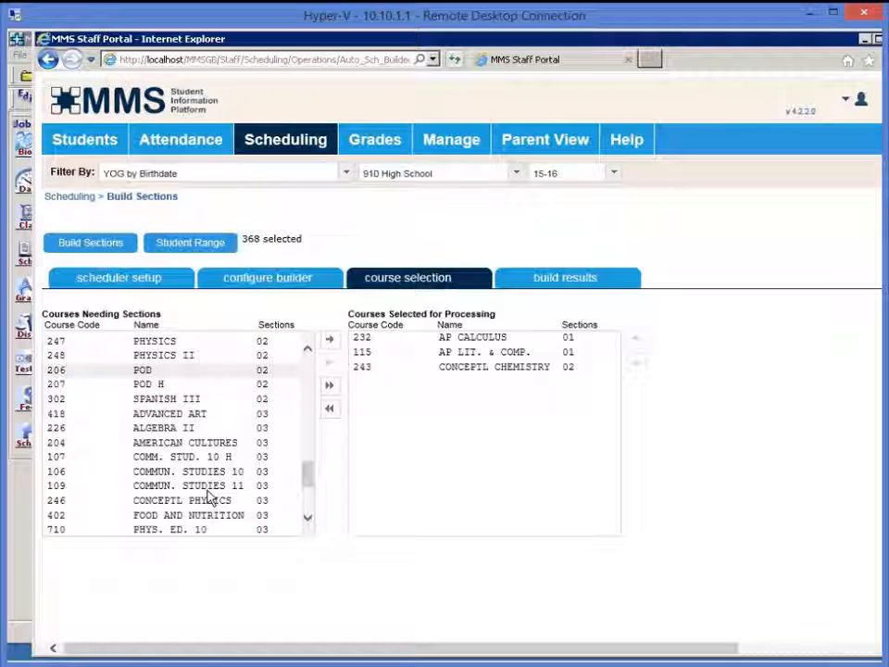
scroll(209, 498, down, 2)
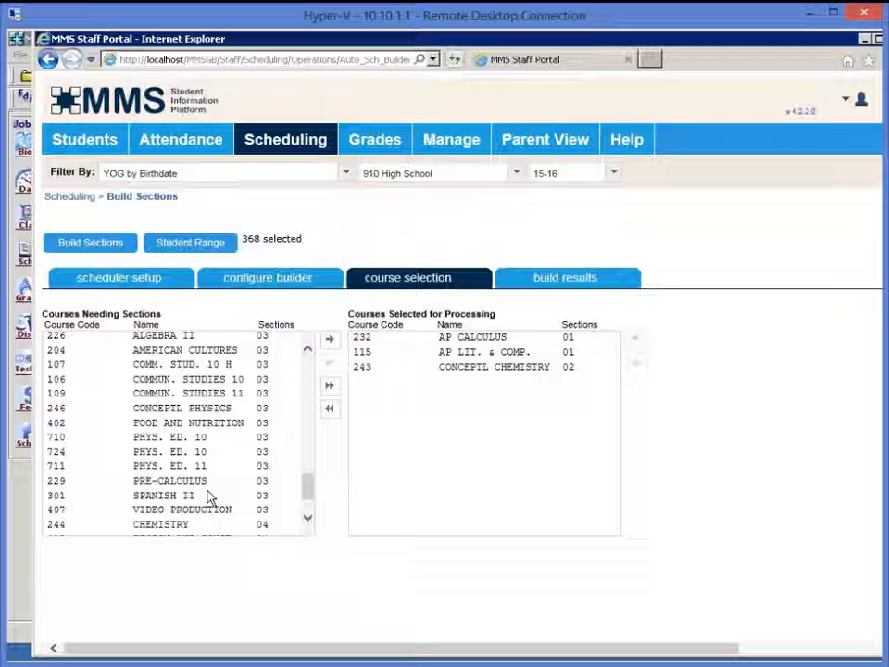
scroll(208, 497, down, 2)
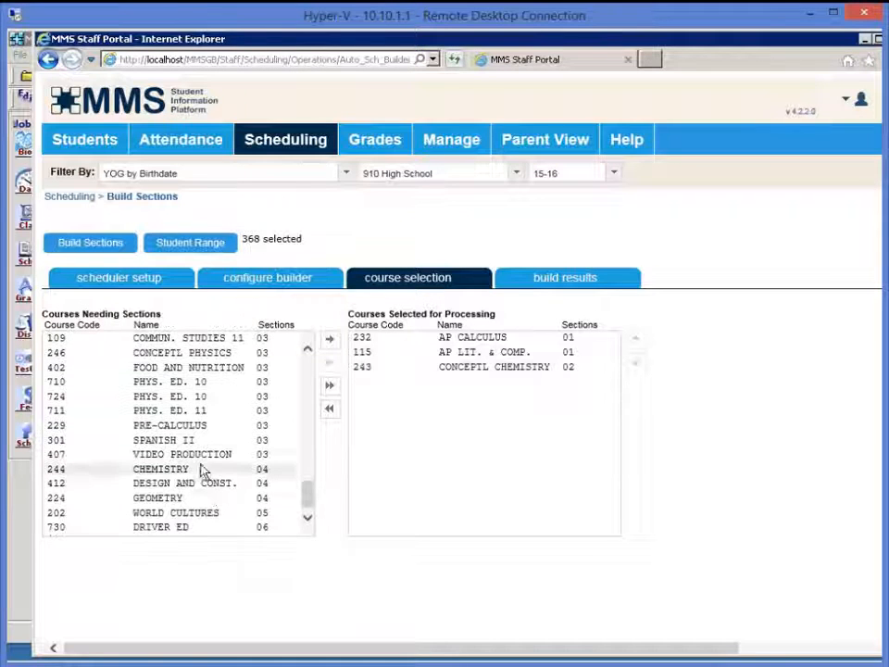
click(199, 469)
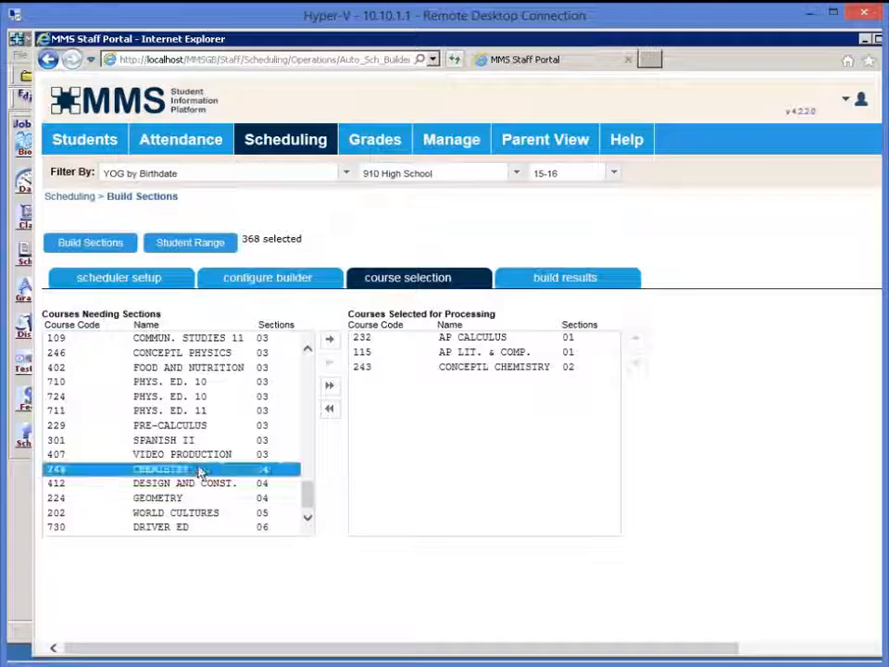
click(330, 340)
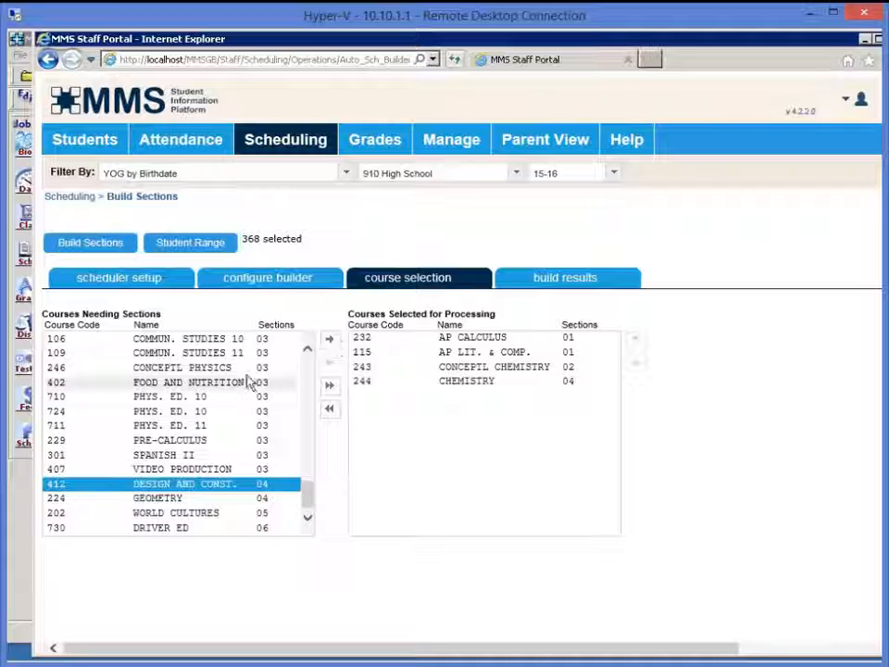
- Add CONCEPTL PHYSICS to the processing list and move CHEMISTRY below it in the build order
click(264, 367)
click(330, 340)
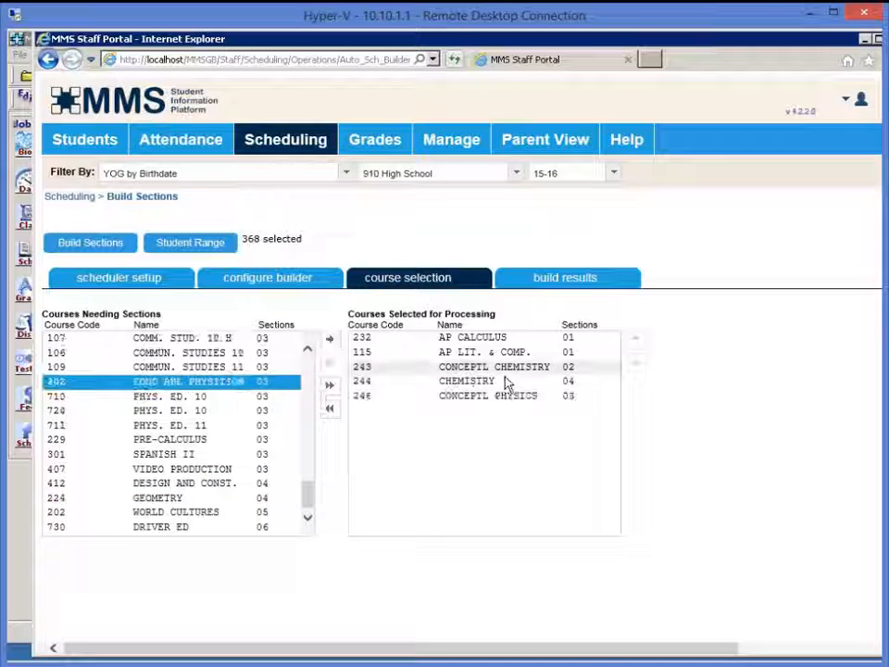
click(556, 383)
click(634, 364)
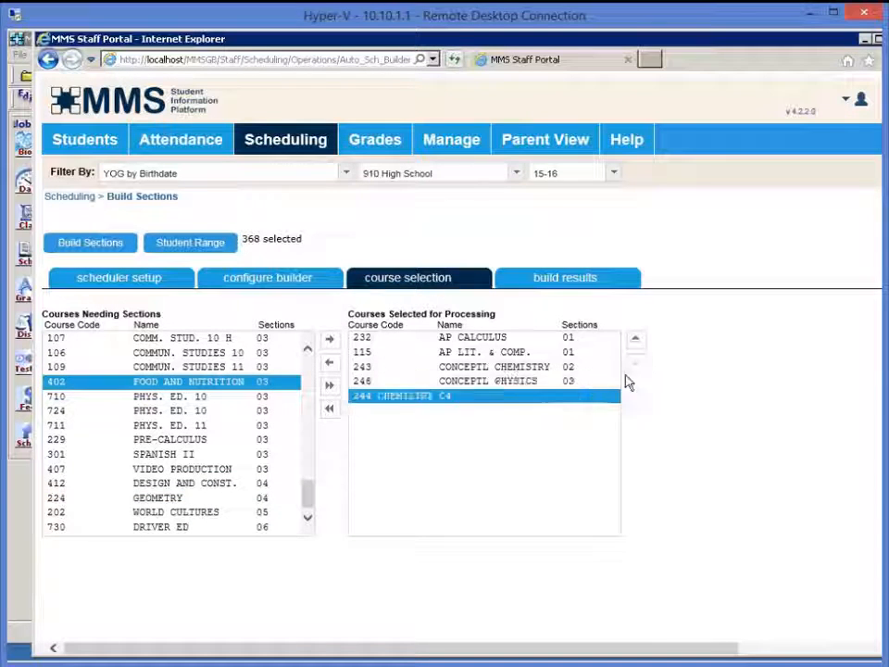
- Add the single-section honors courses ALGEBRA II H and CALCULUS H to the courses selected for processing
click(234, 471)
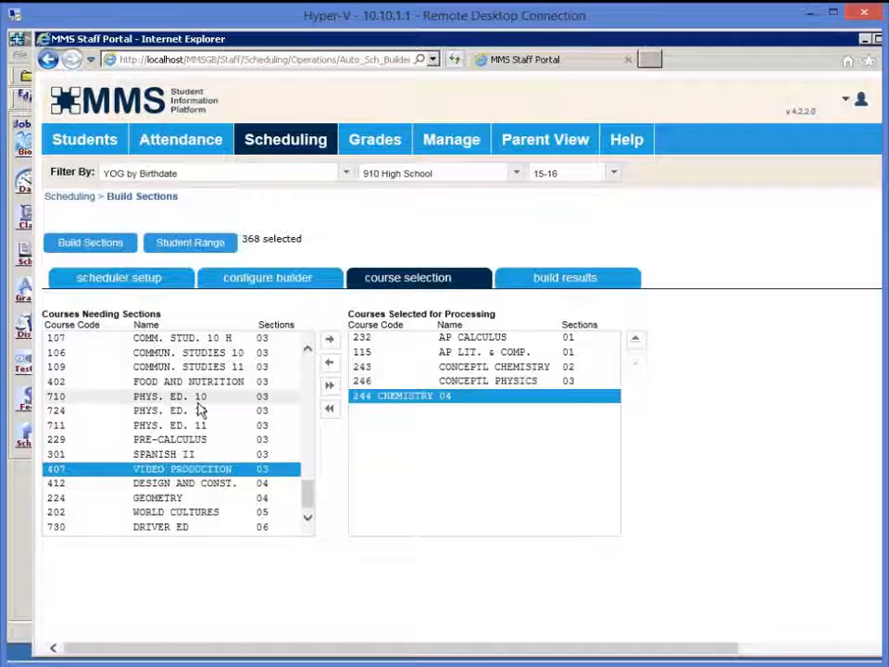
scroll(199, 411, up, 2)
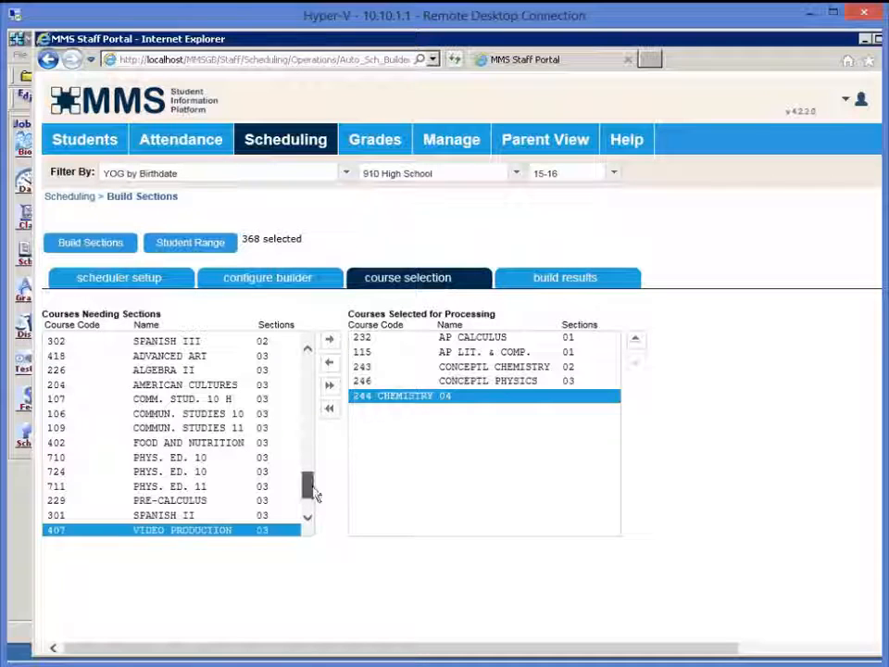
drag(313, 494, 313, 369)
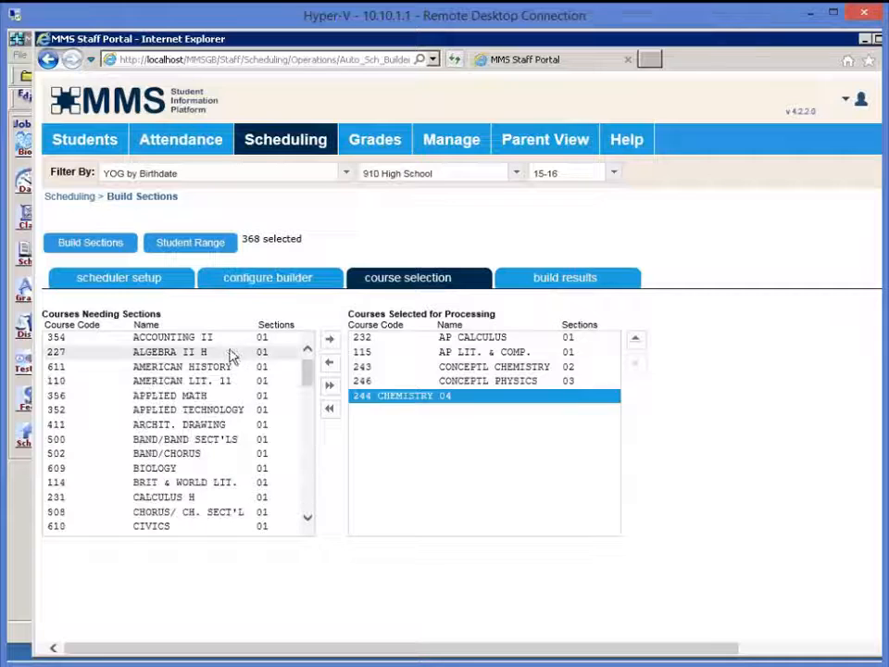
click(231, 353)
click(331, 341)
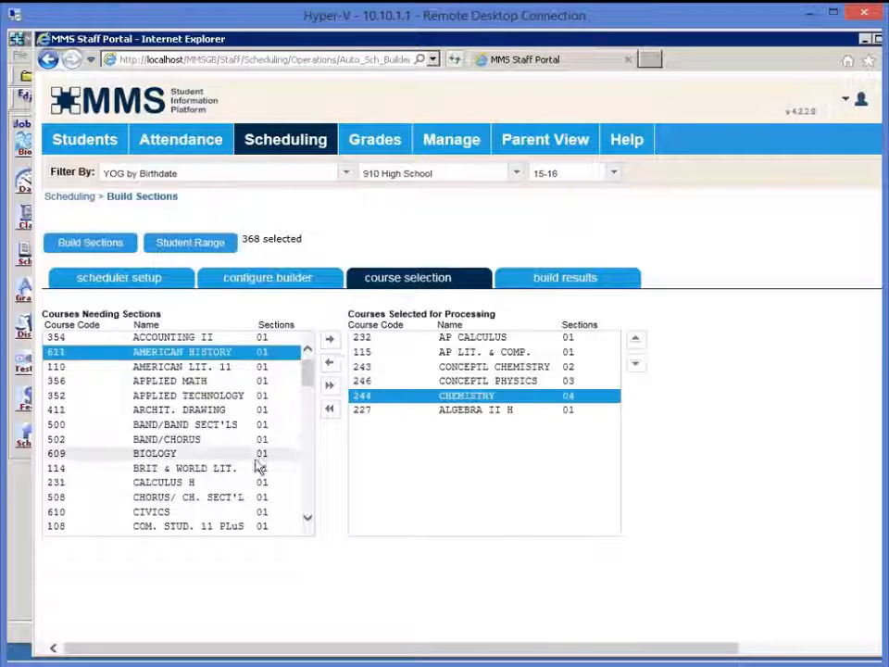
click(220, 485)
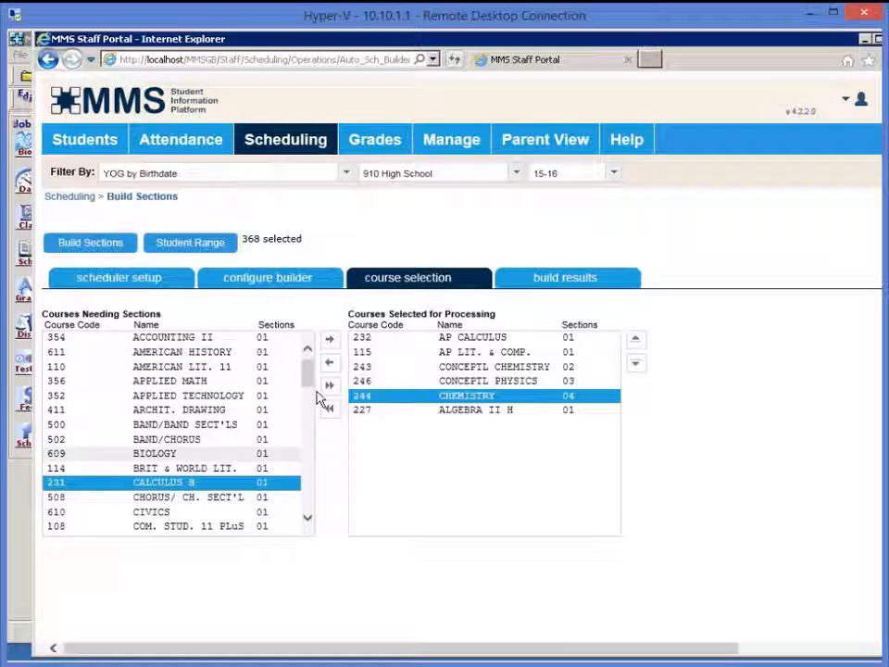
click(330, 341)
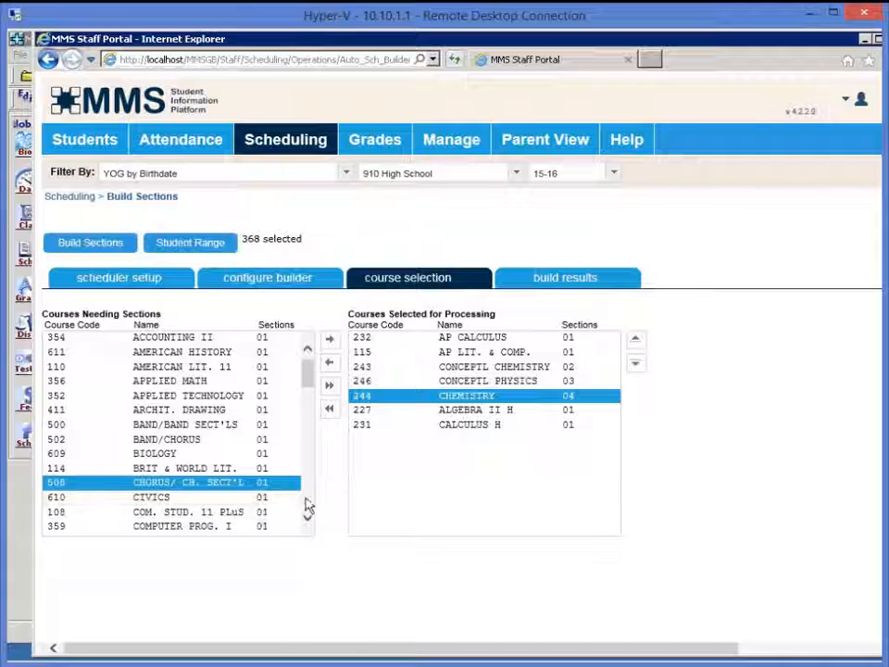
- Add the single-section honors courses CREAT. WRIT. II H and FRENCH IV H to the courses selected for processing
click(308, 508)
click(243, 375)
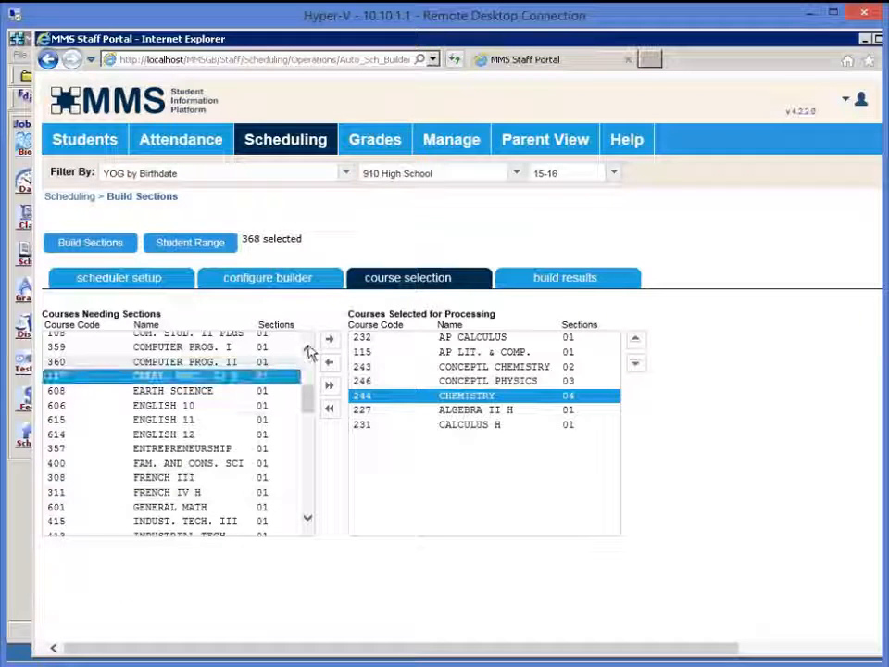
click(330, 340)
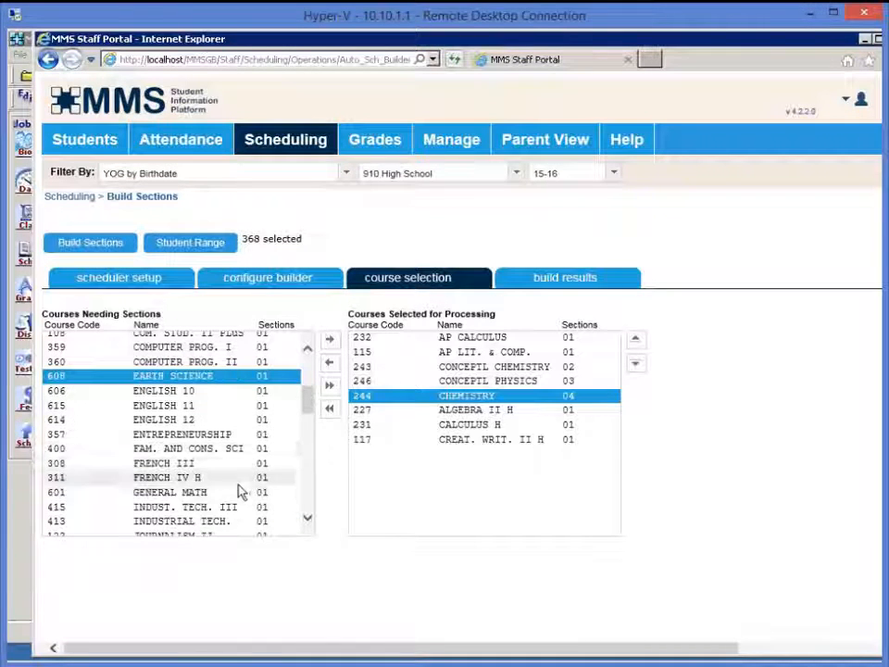
click(233, 480)
click(331, 345)
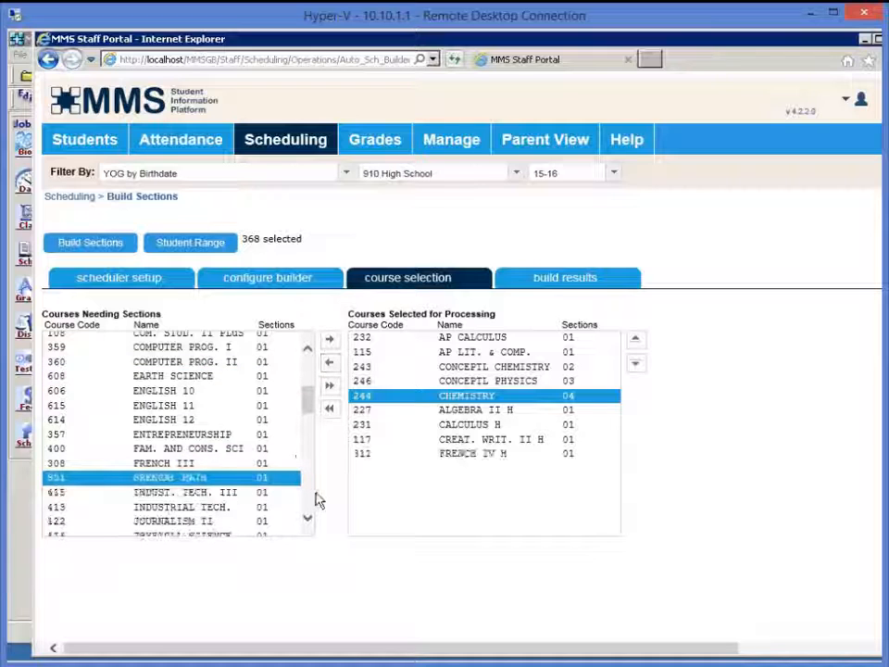
- Add the single-section honors courses PRE-CALCULUS H, SPANISH IV H and WORLD CULTURES H to the courses selected for processing
scroll(313, 501, down, 4)
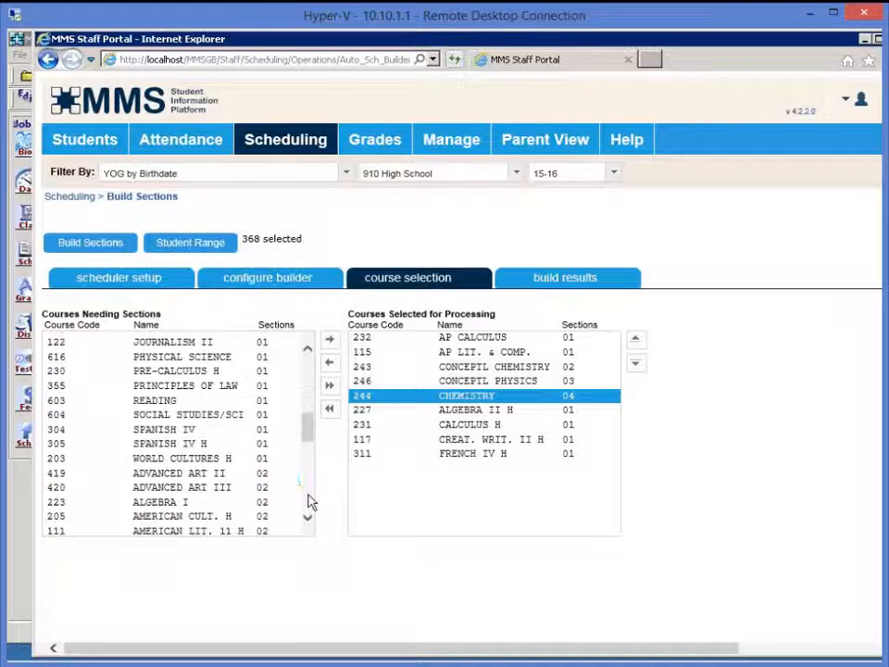
click(252, 372)
click(329, 340)
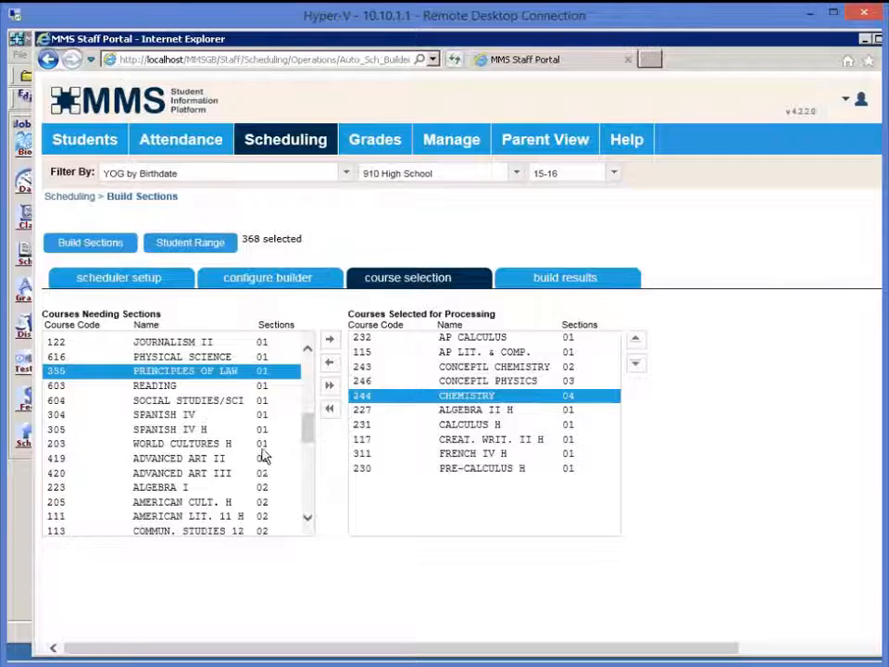
click(185, 429)
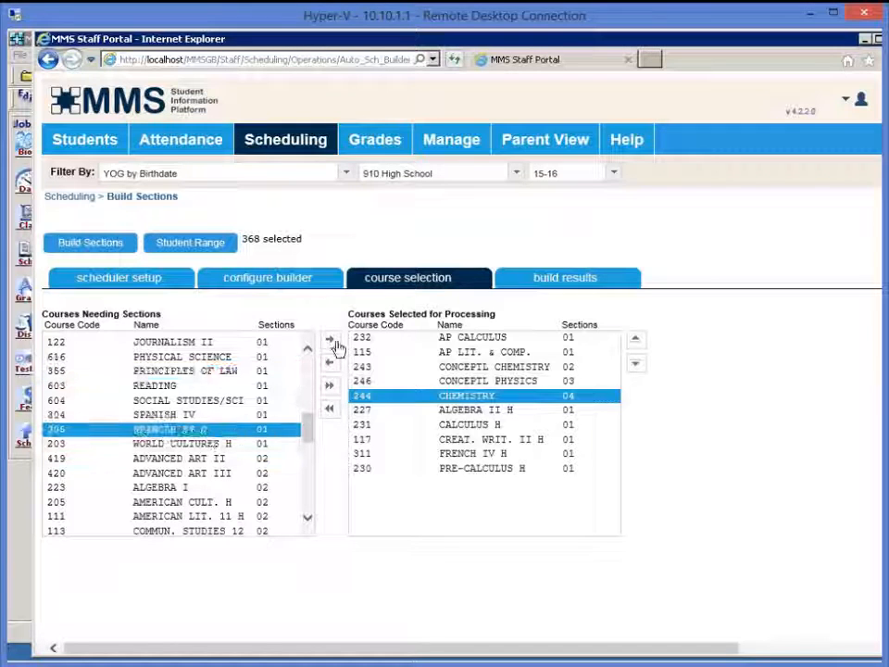
click(330, 341)
click(330, 340)
- Add the single-section courses from ACCOUNTING II through ARCHIT. DRAWING one by one, followed by all remaining courses at once, to the processing list
scroll(308, 367, up, 10)
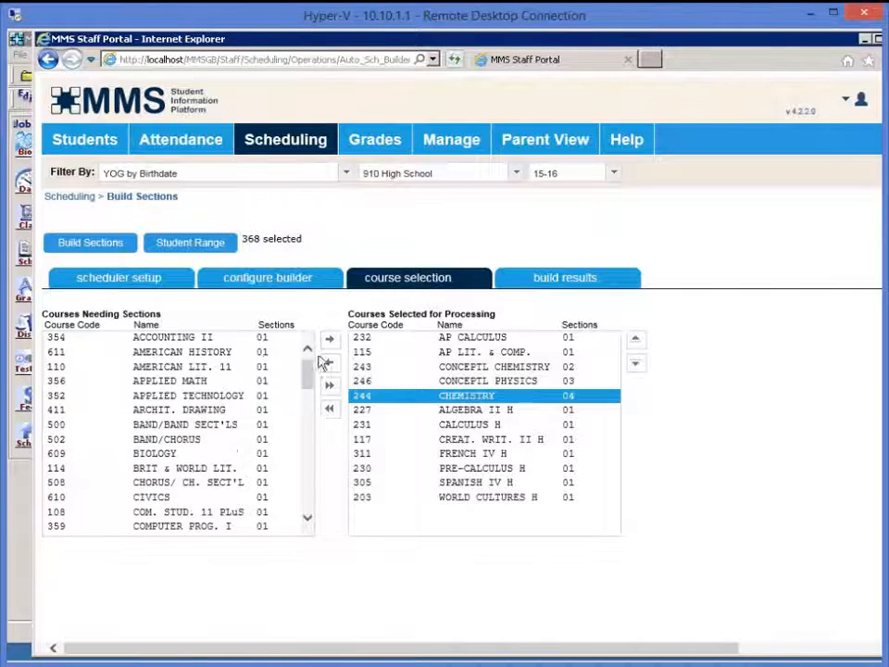
click(234, 339)
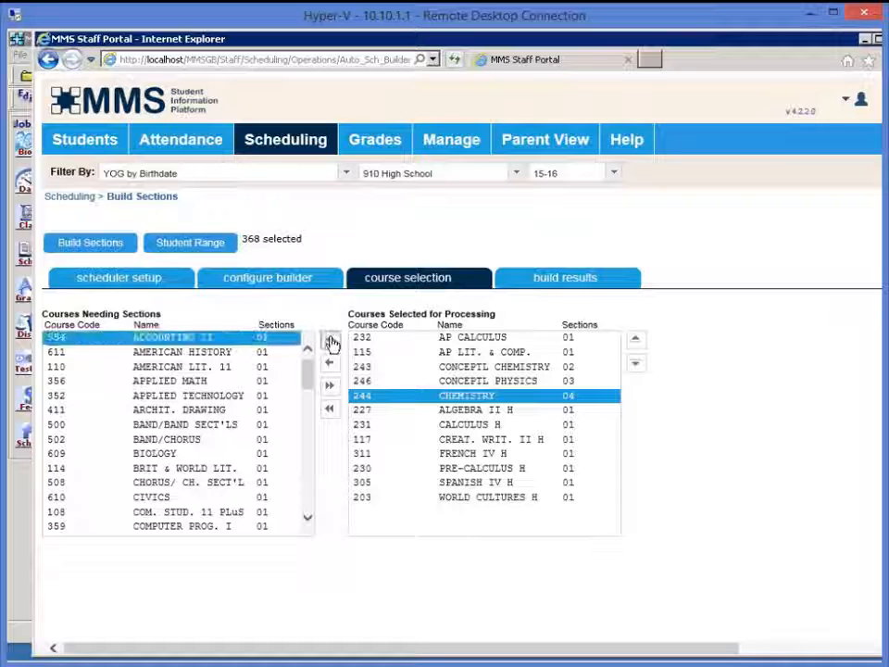
click(330, 341)
click(330, 342)
click(330, 342)
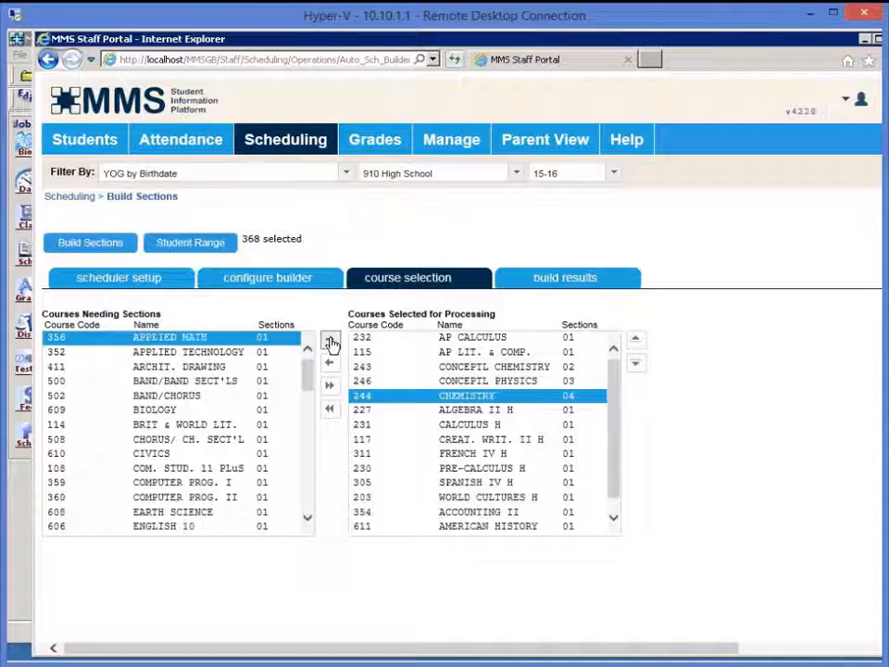
click(331, 341)
click(331, 342)
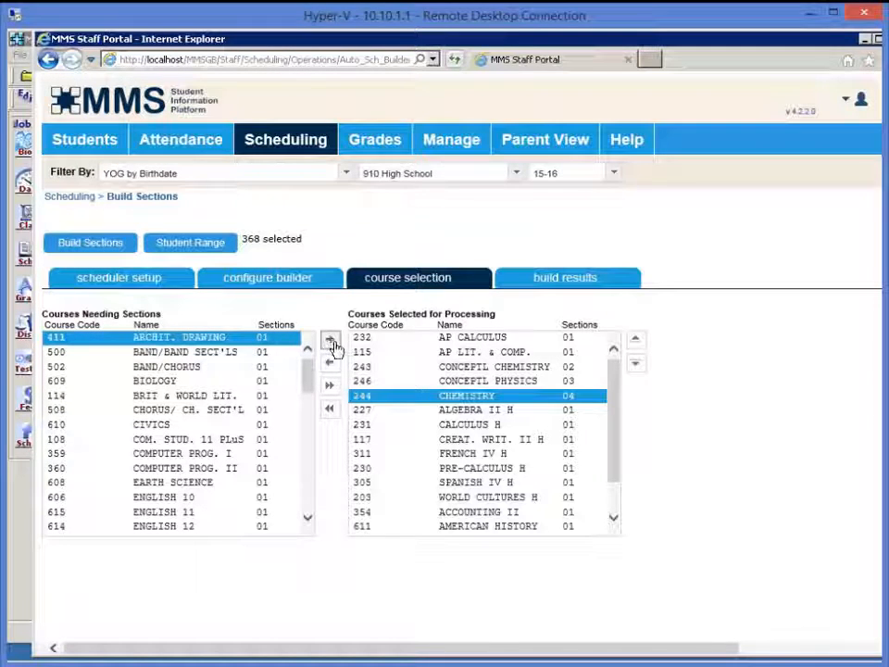
click(331, 342)
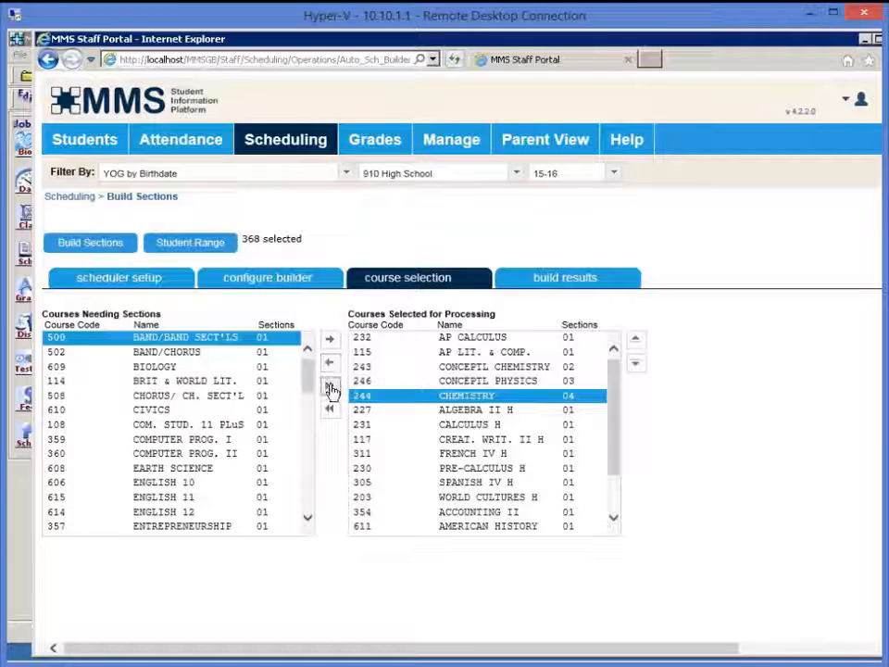
click(331, 386)
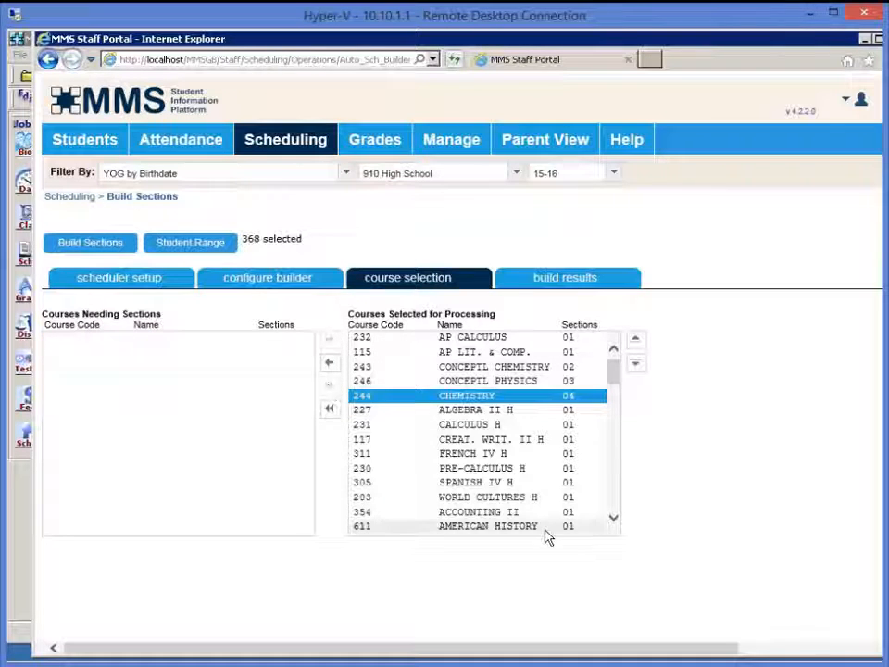
- Build sections for school year 2015-16 with the selected courses and review the build results to the end
click(86, 244)
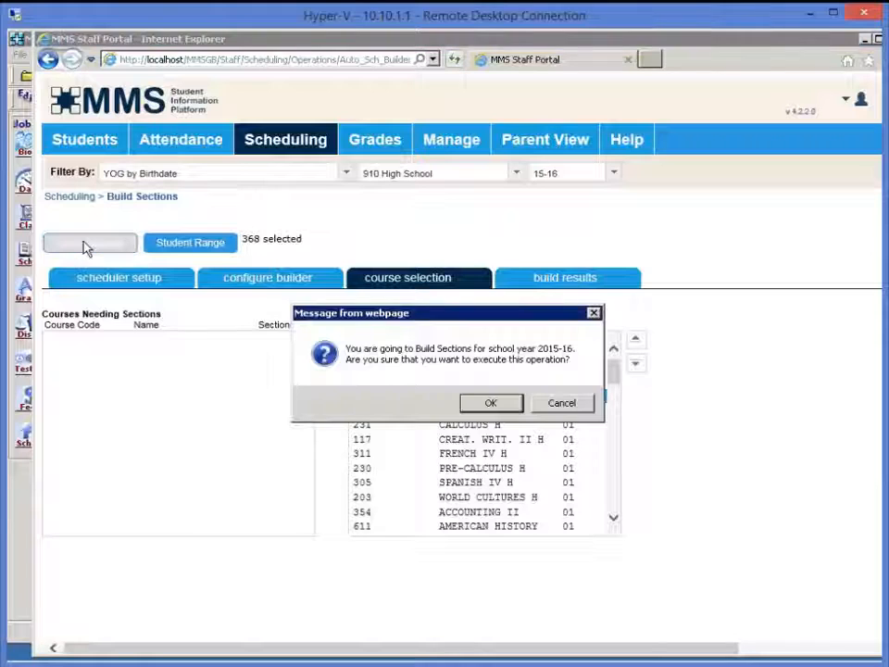
click(505, 406)
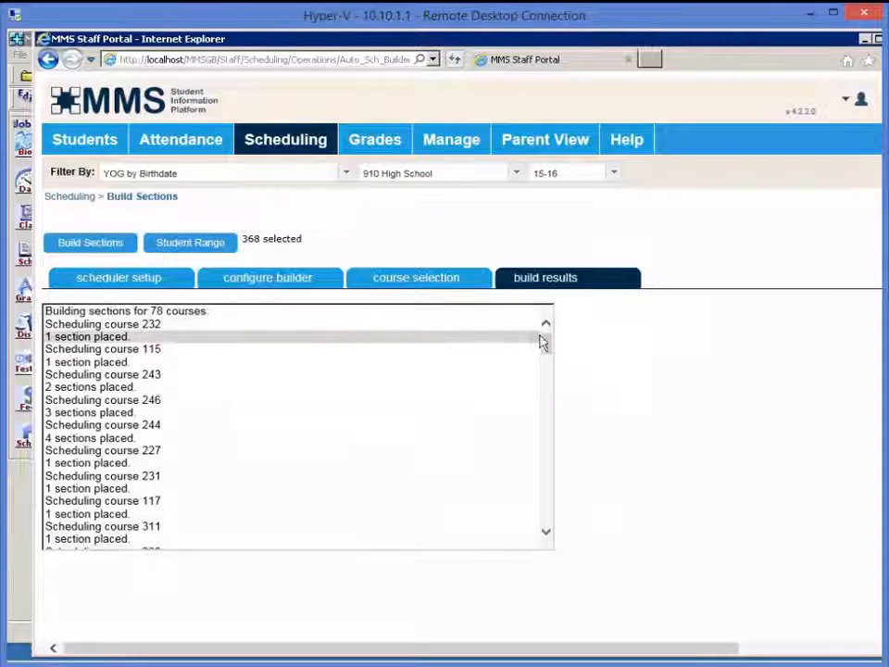
drag(543, 343, 530, 556)
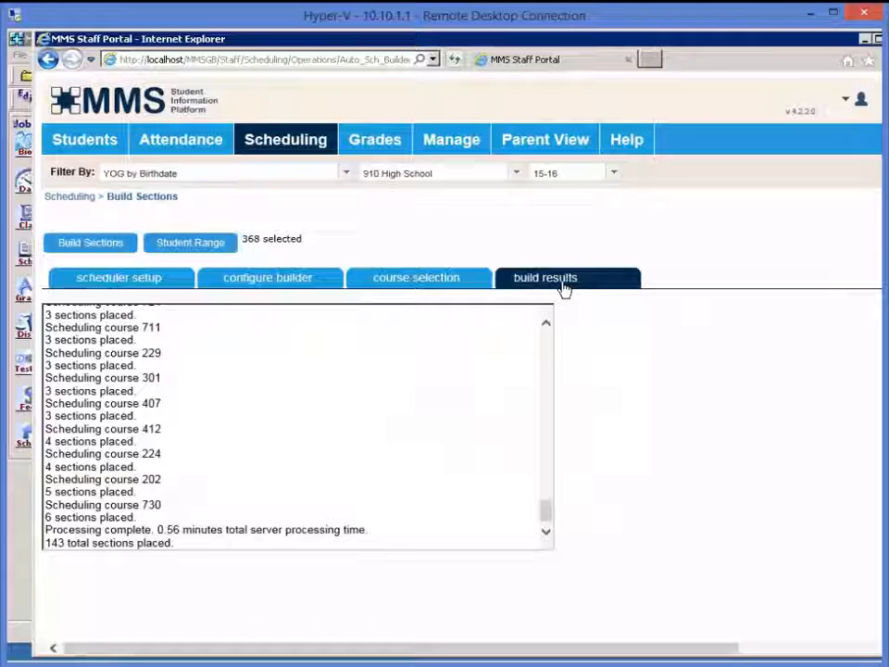
- Generate the untitled Schedule Analysis Report and examine the scheduled request percentages for courses set up for one to four sections
click(274, 139)
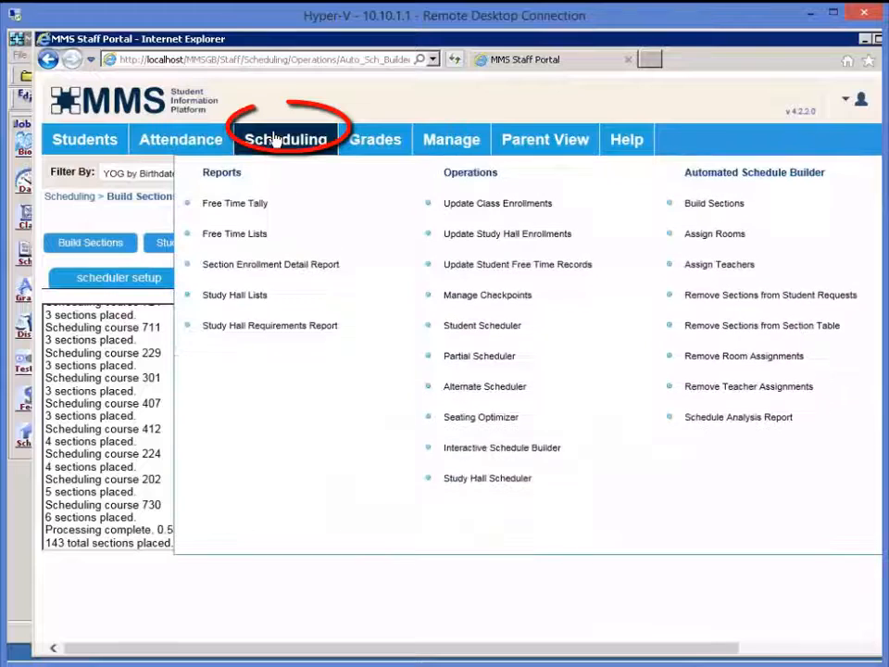
click(727, 423)
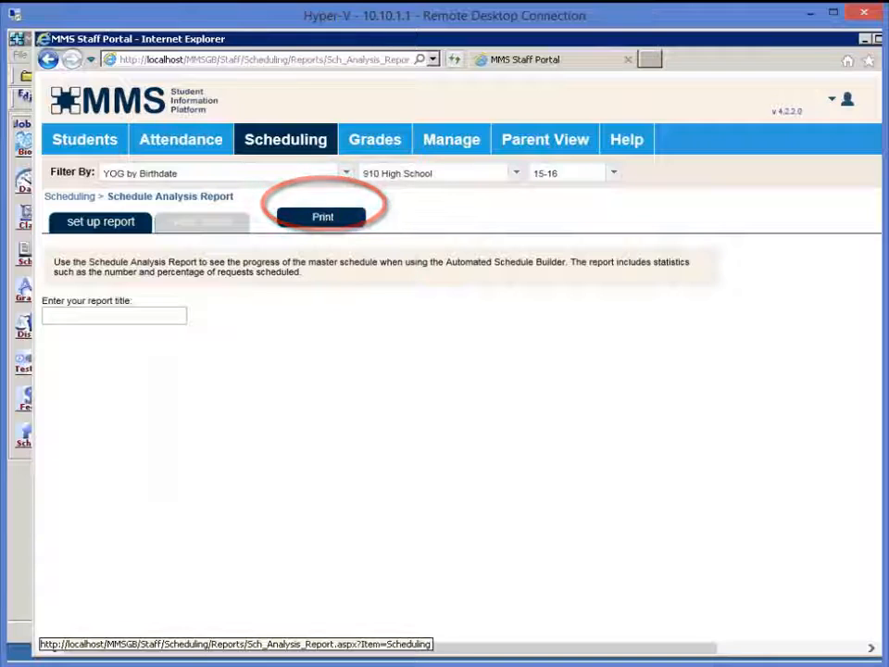
click(322, 217)
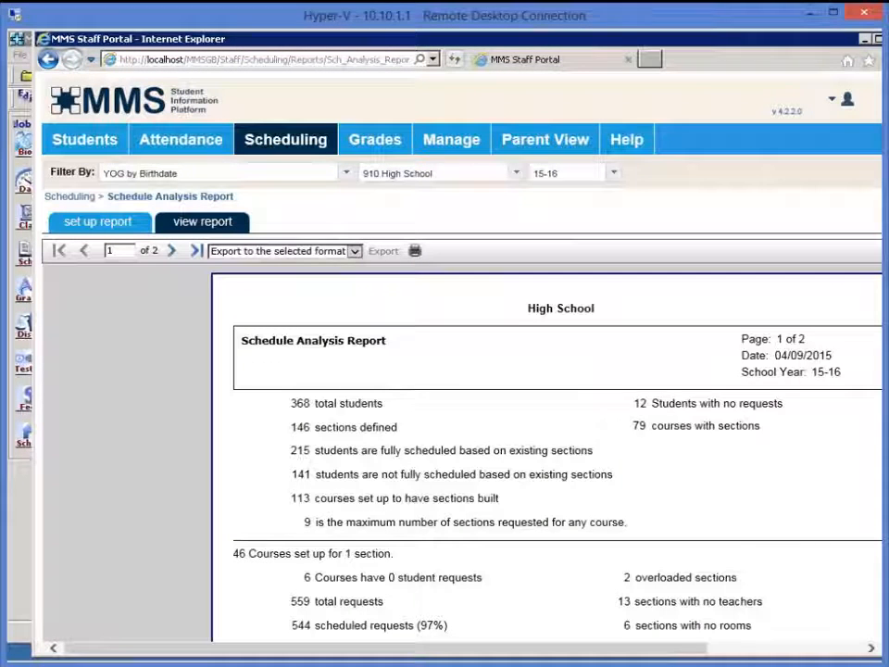
scroll(463, 464, down, 4)
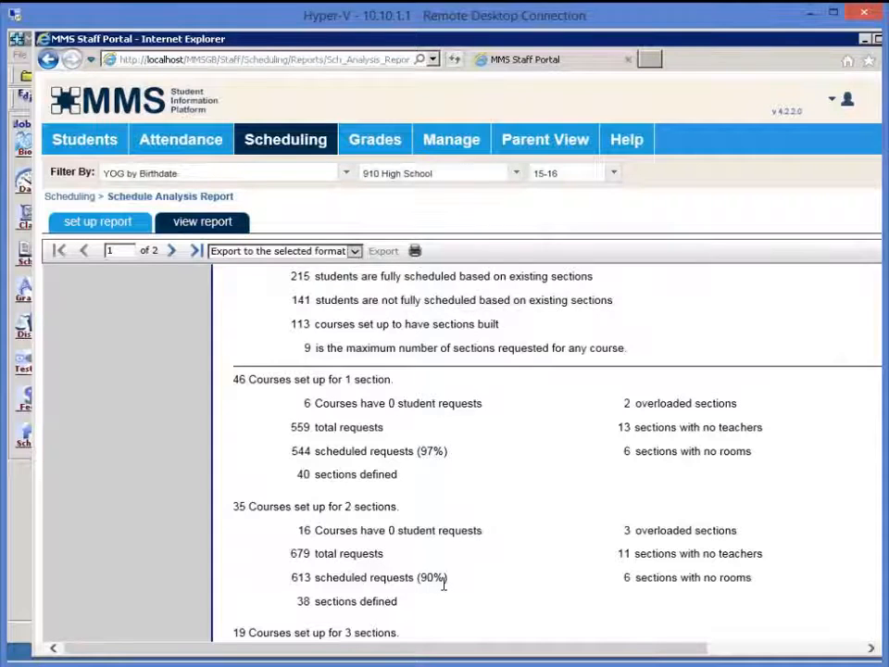
scroll(444, 581, down, 3)
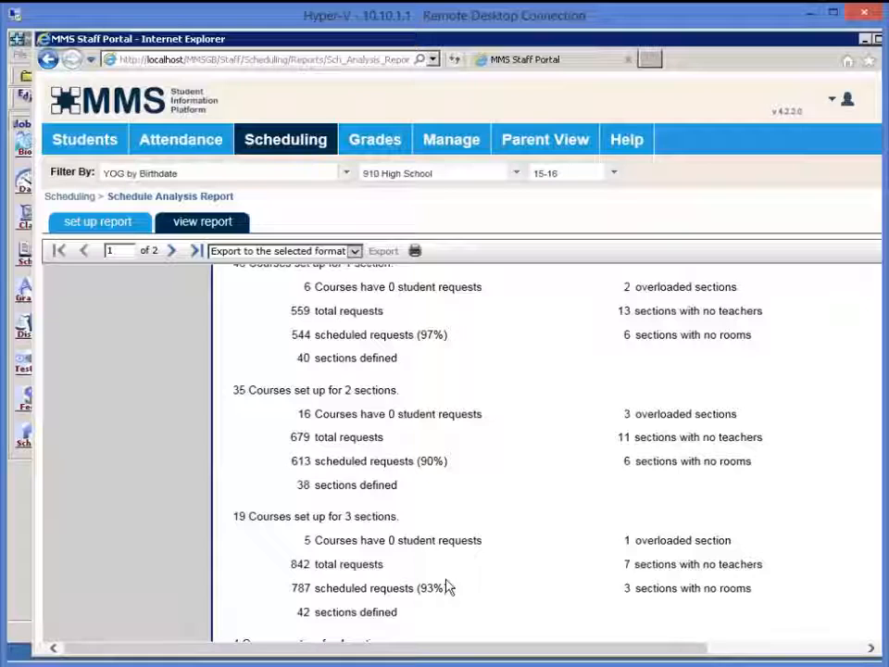
scroll(446, 587, down, 5)
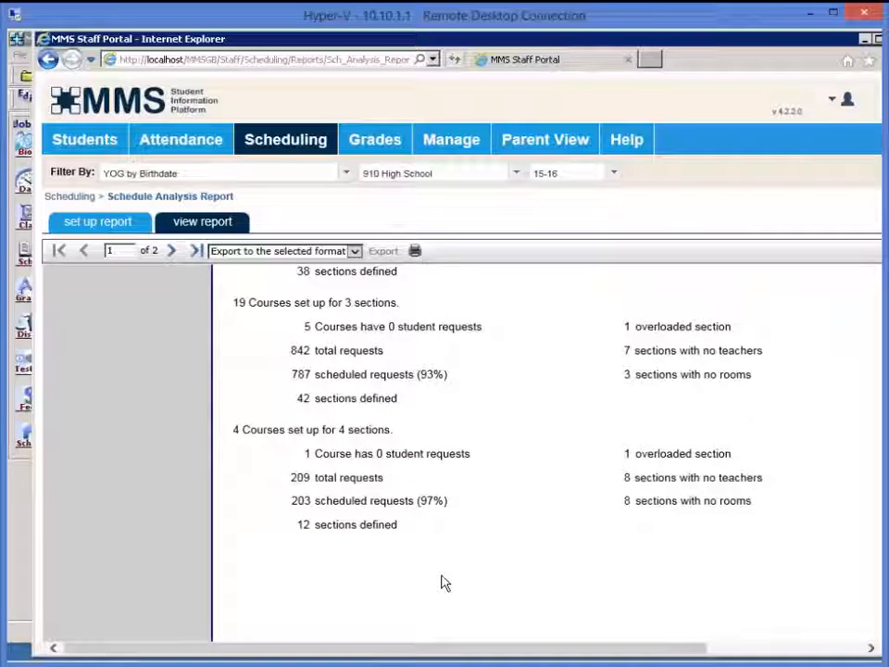
- Switch to MMS Generations, preview the Request/Scheduled Report for all courses, examine the percentages scheduled, and close the report
click(26, 495)
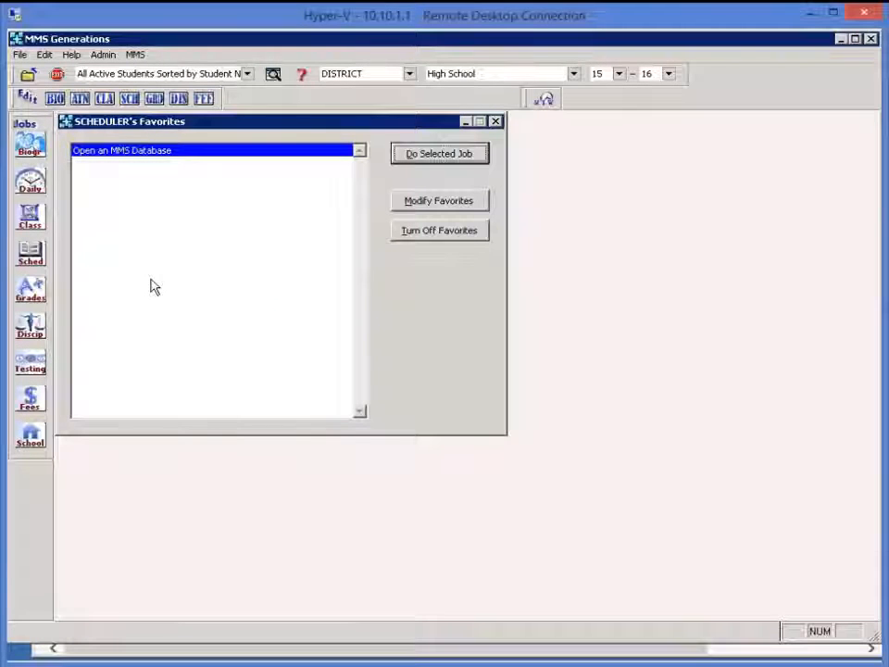
click(28, 250)
mouse_move(184, 333)
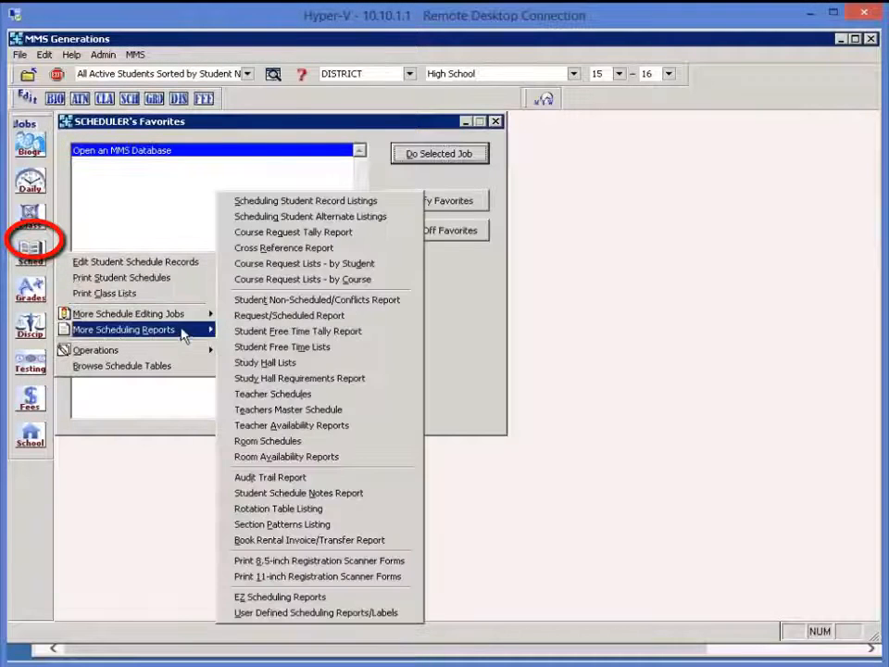
click(245, 318)
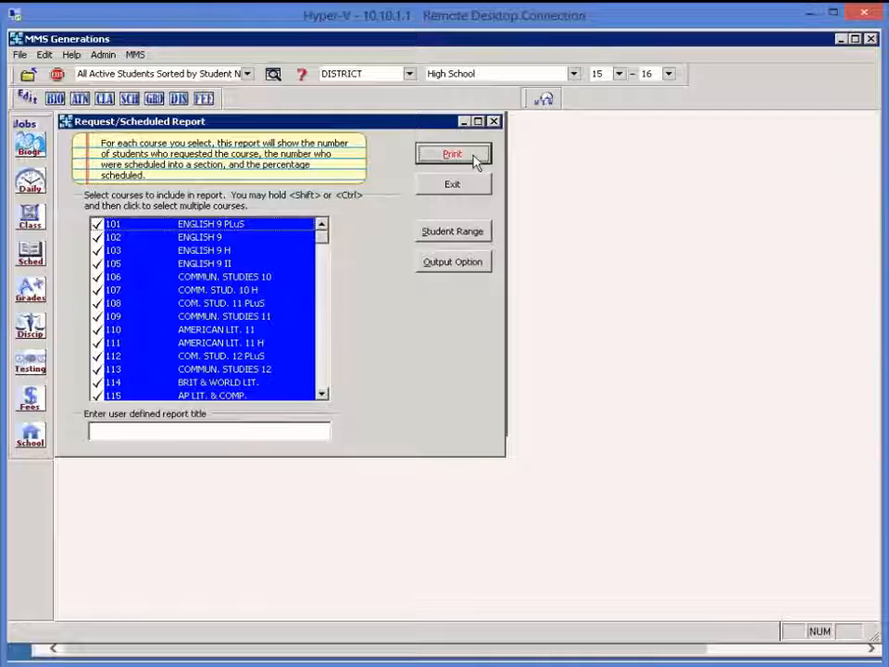
click(472, 155)
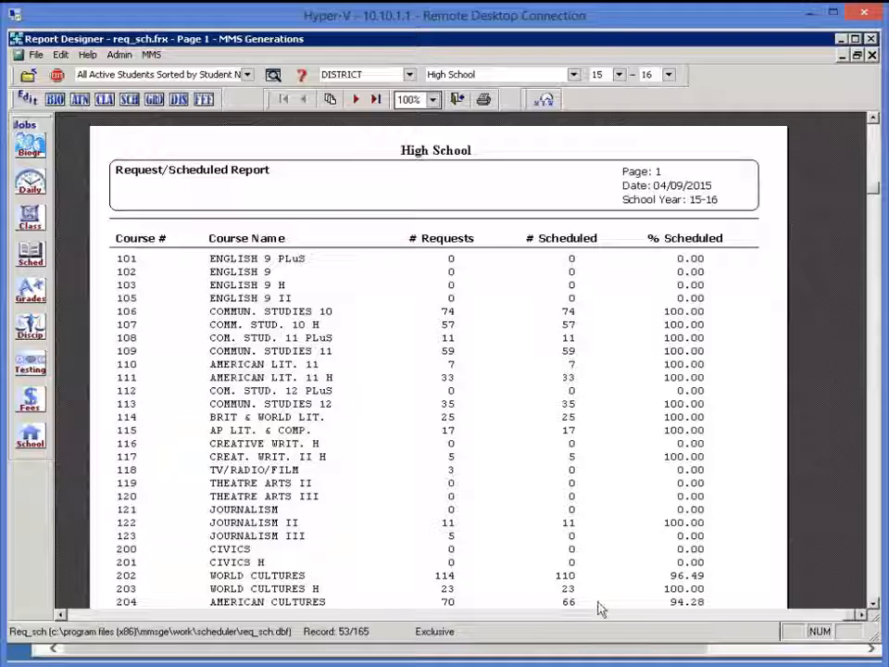
scroll(601, 598, down, 3)
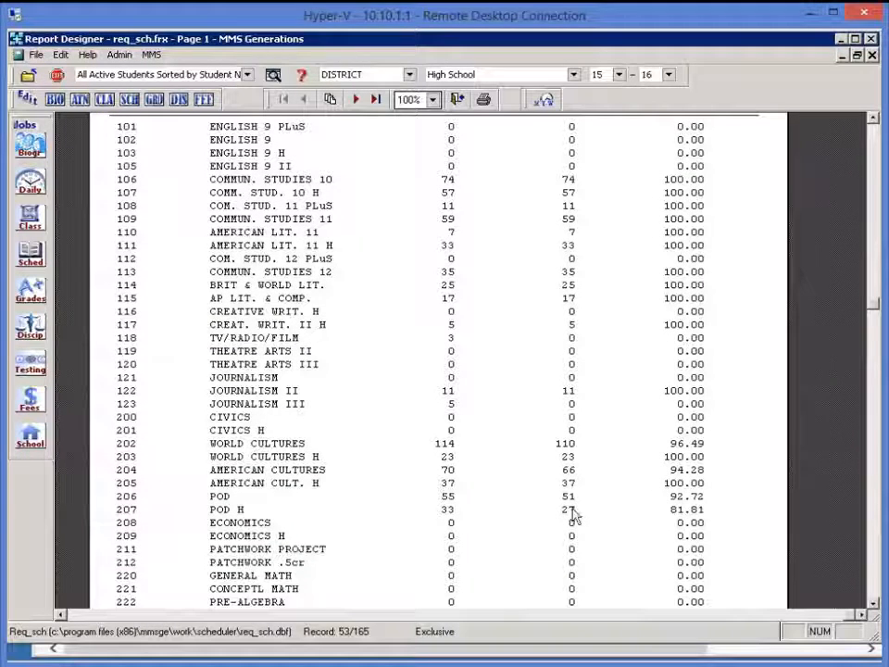
click(458, 100)
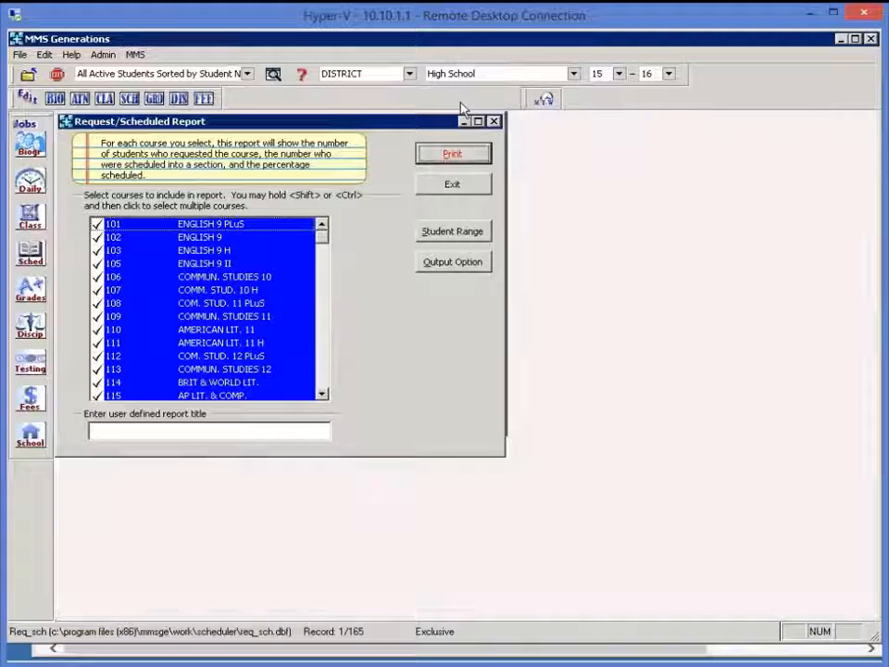
click(451, 187)
- Preview the Scheduling Student Record Listing as a student schedule record list, check for courses without sections, and return to the MMS Staff Portal
click(27, 259)
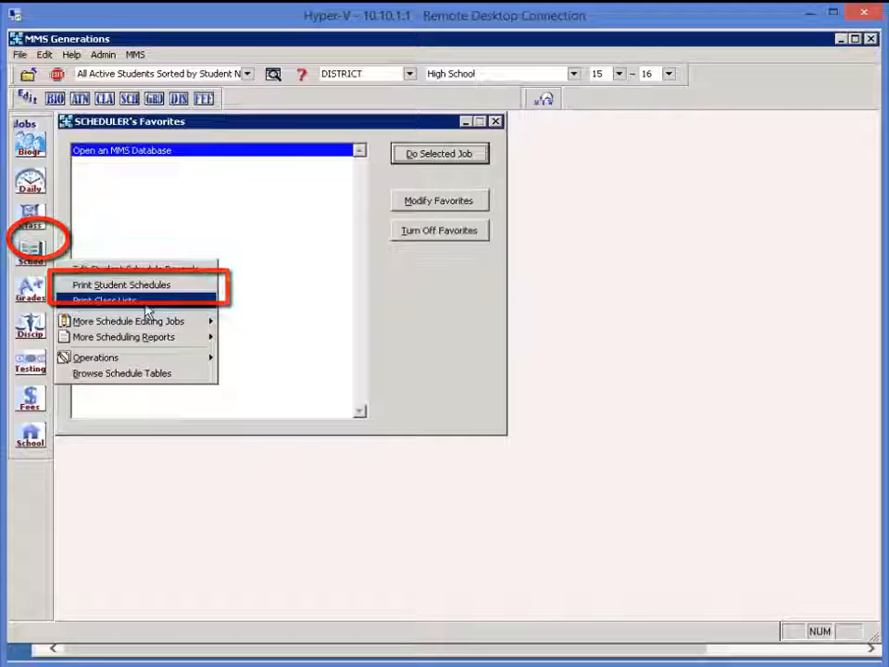
mouse_move(143, 338)
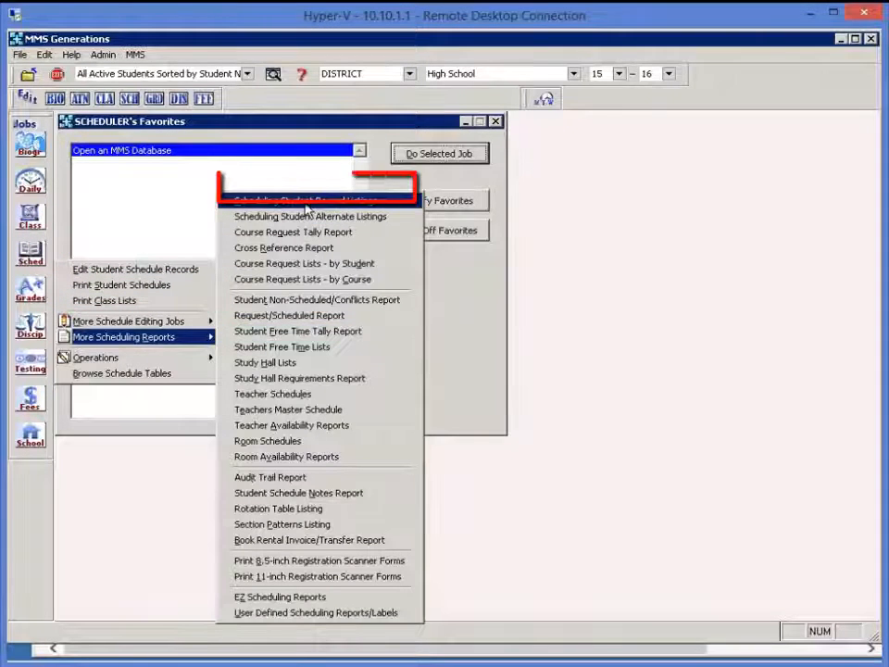
click(305, 203)
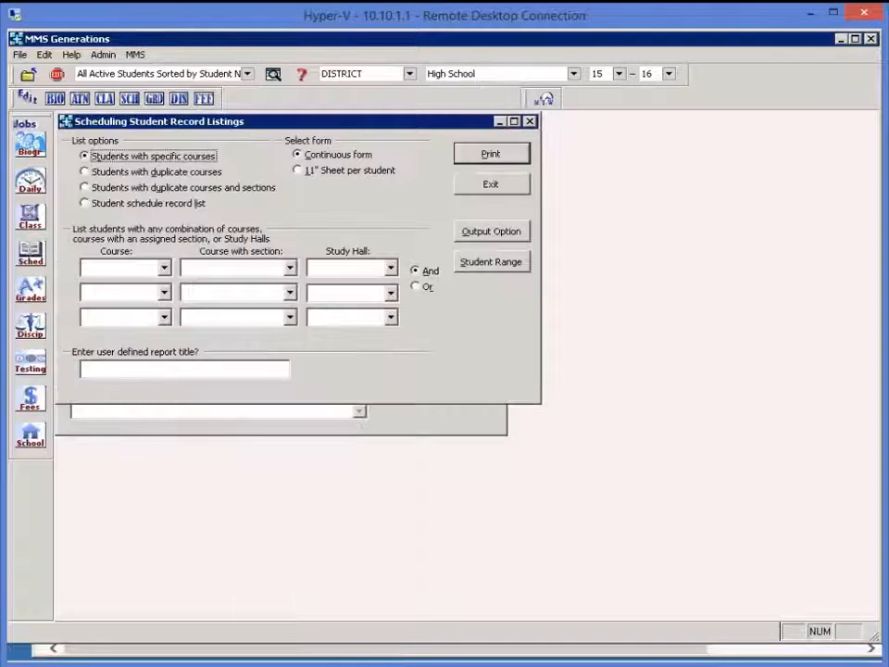
click(185, 207)
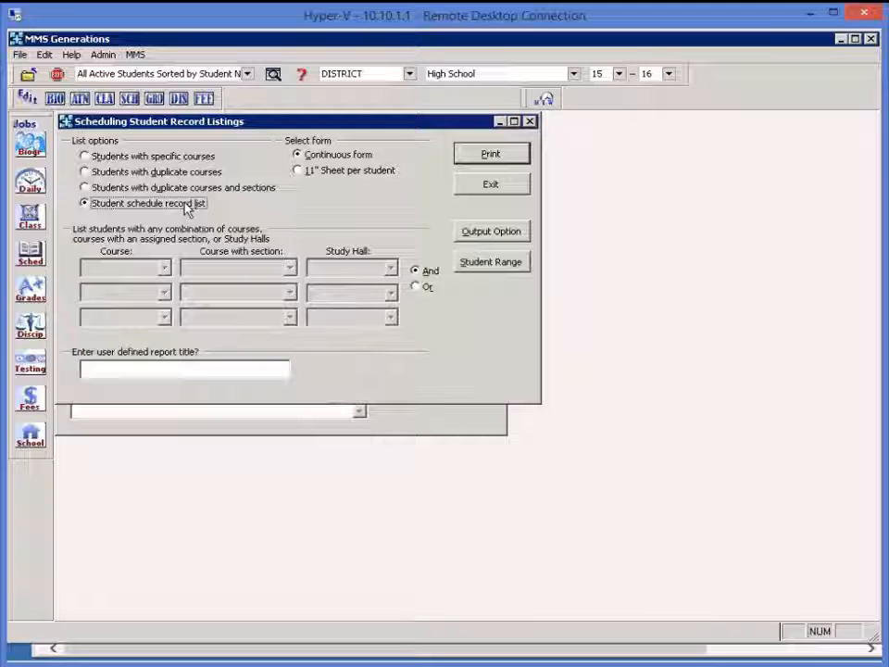
click(487, 154)
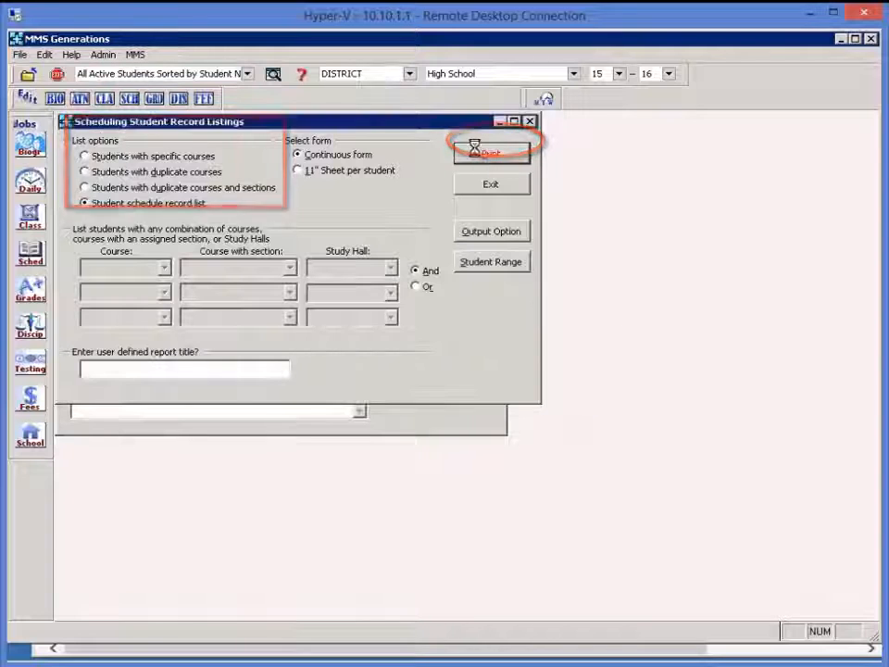
click(567, 122)
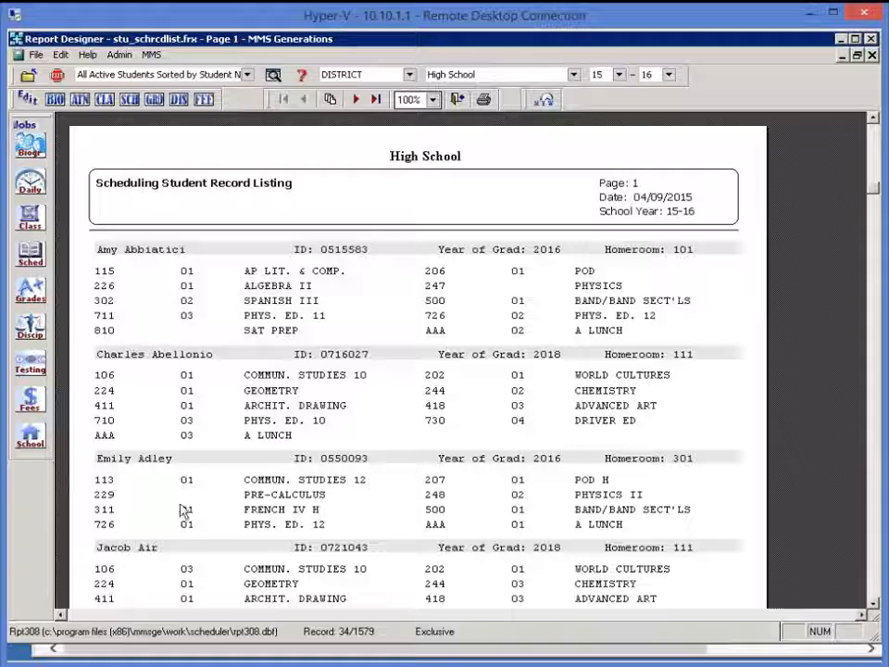
scroll(271, 489, down, 3)
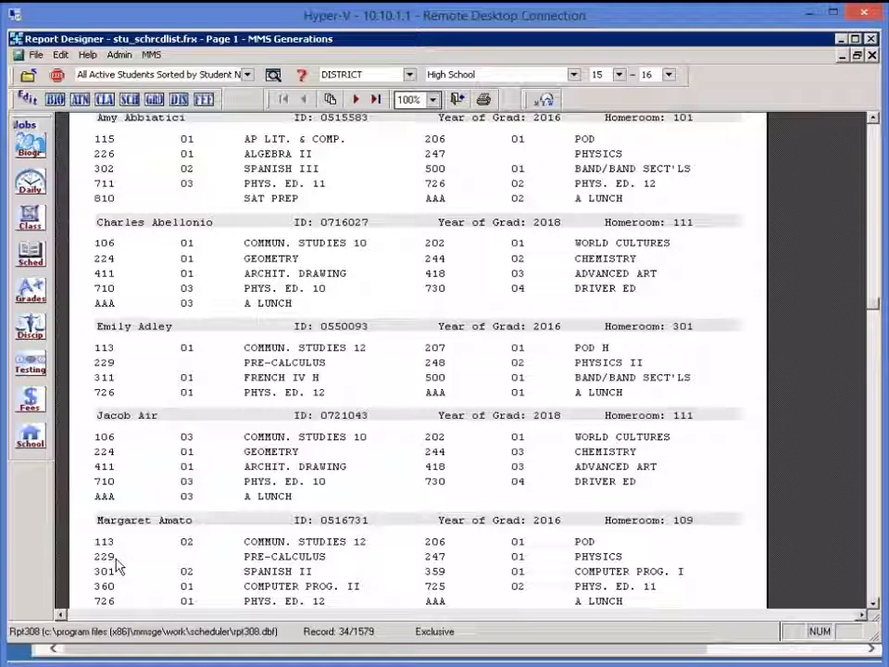
click(174, 653)
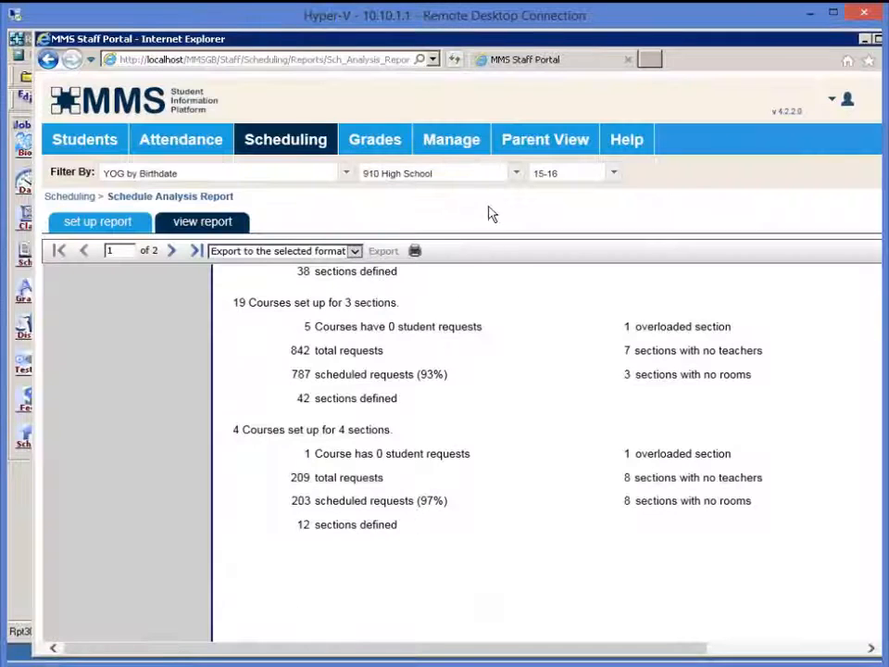
- Open the course catalog's schedule constraints and examine each course's maximum sections, section enrollment and patterns
click(445, 148)
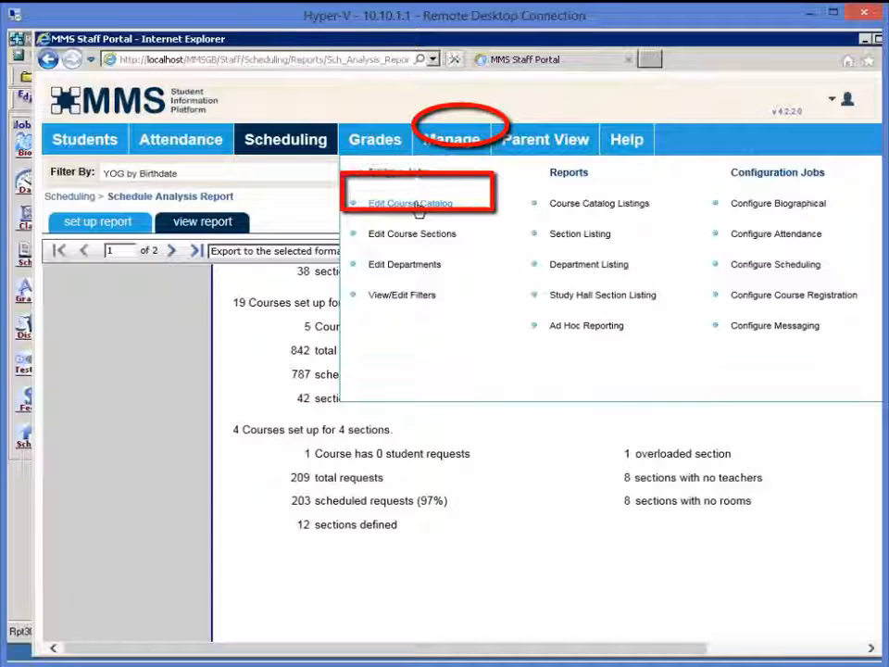
click(416, 205)
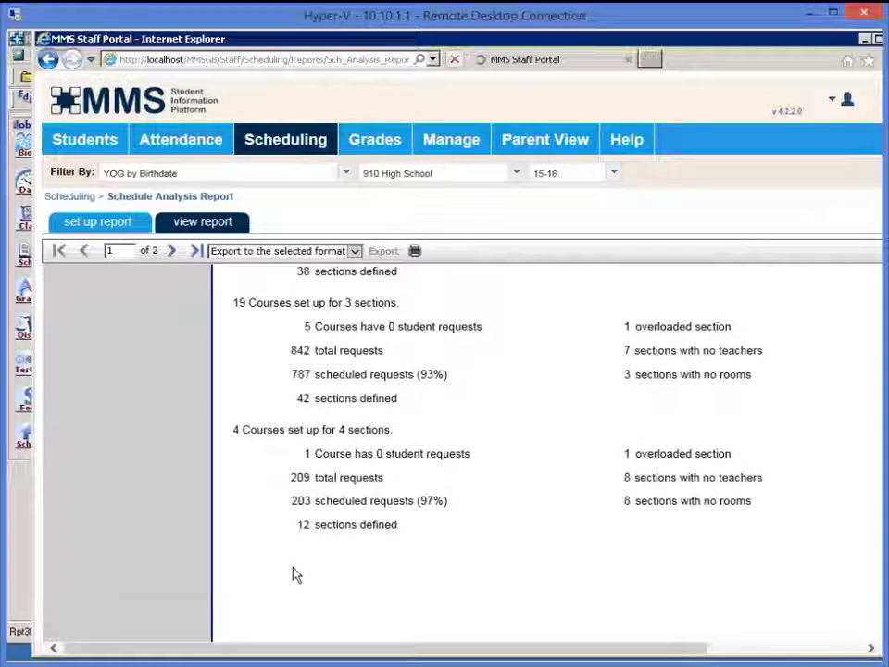
scroll(294, 574, down, 6)
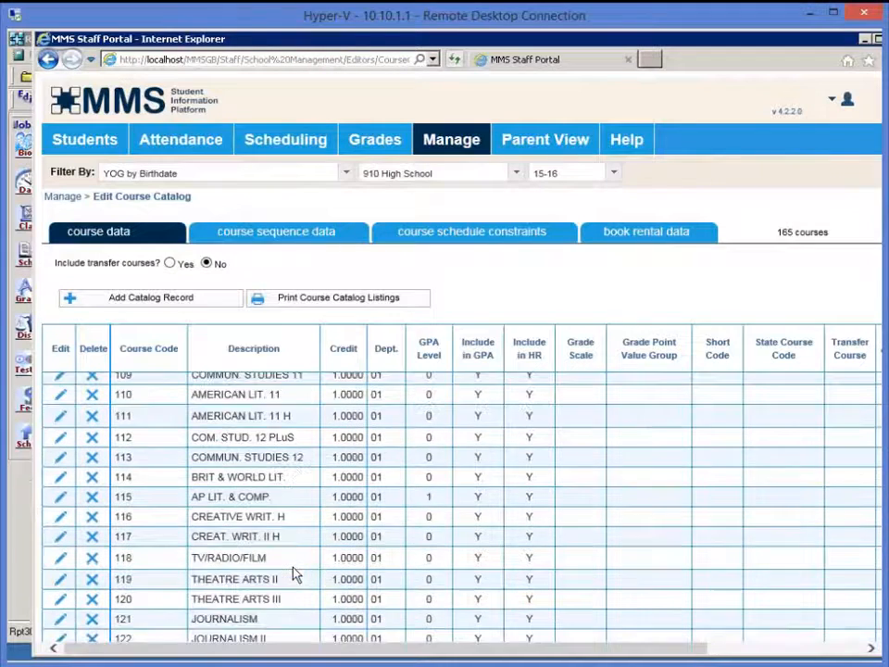
scroll(294, 574, down, 1)
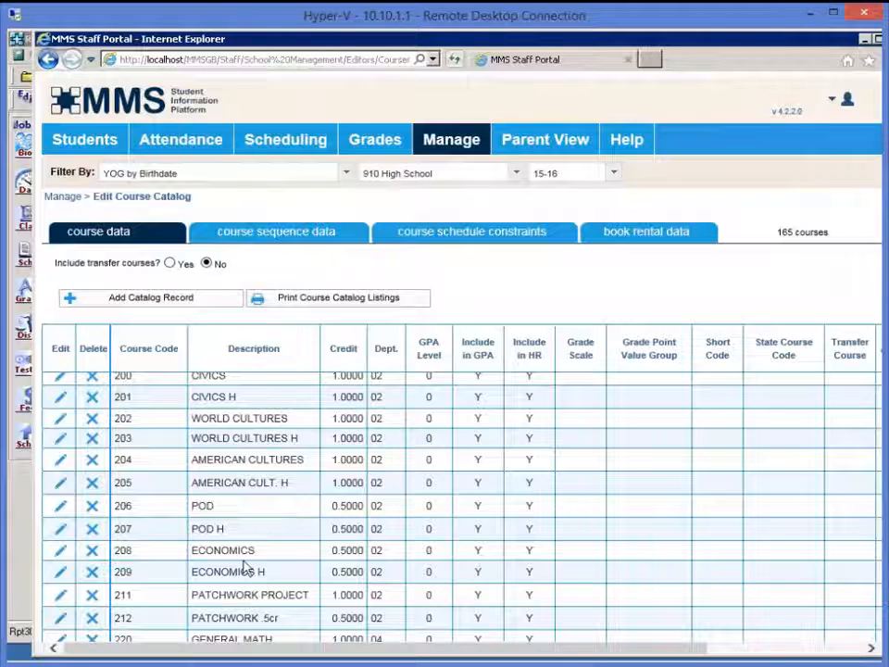
scroll(245, 566, down, 3)
scroll(245, 567, down, 1)
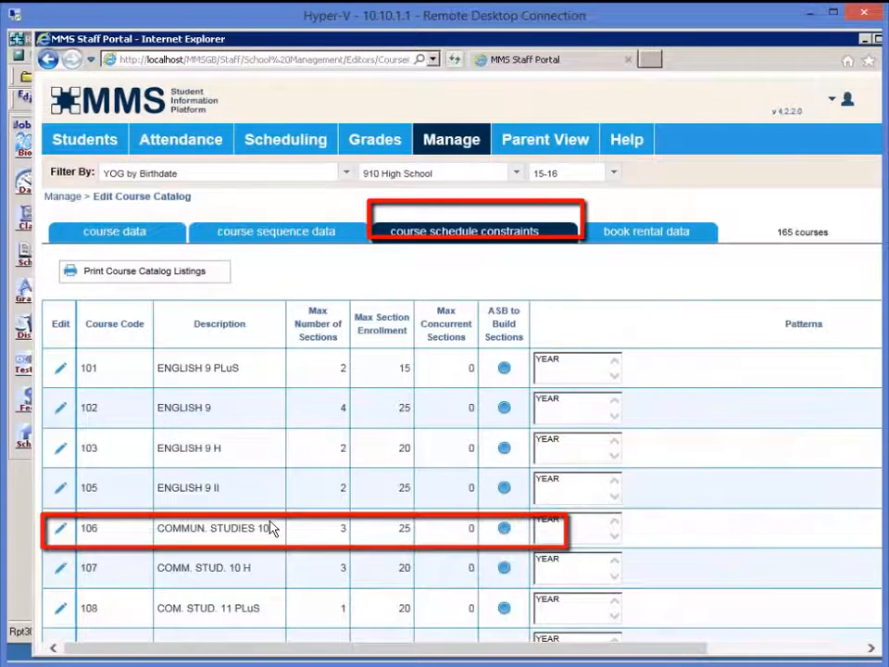
scroll(271, 526, down, 3)
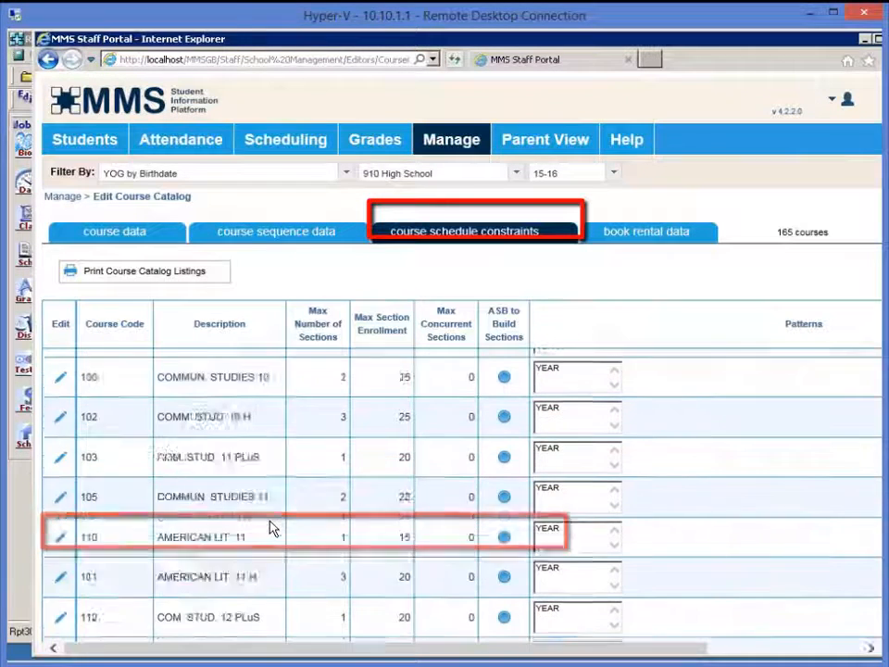
scroll(271, 526, down, 10)
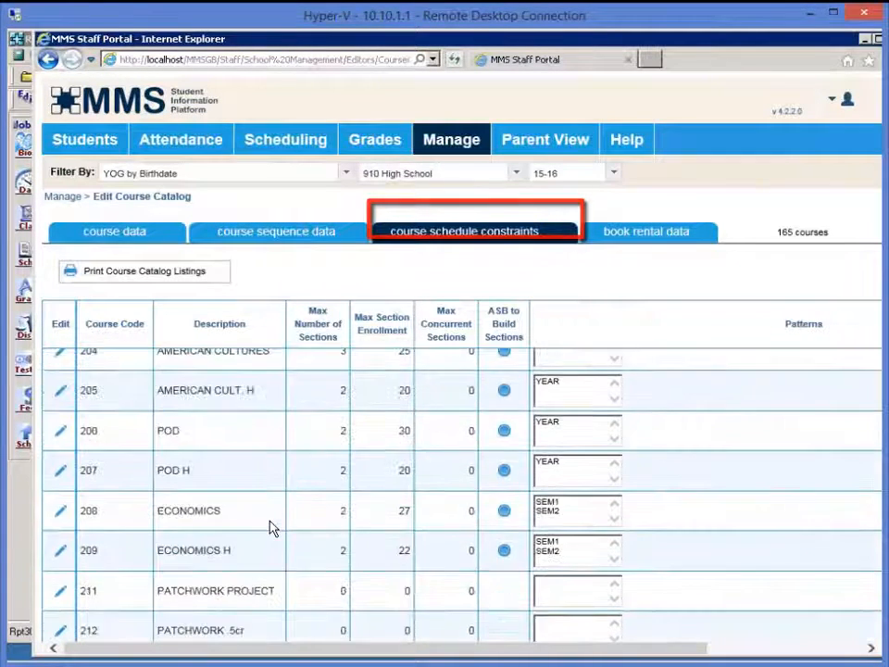
scroll(271, 526, down, 3)
scroll(250, 482, down, 3)
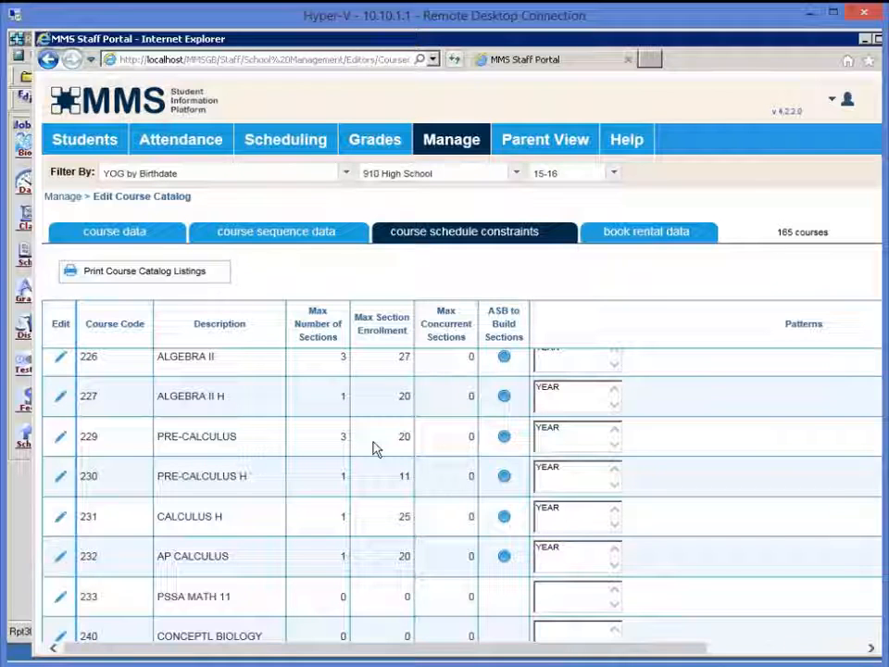
- Open the Remove Sections from Student Requests job and read its help topic in an enlarged window, including the section list explanation
click(305, 148)
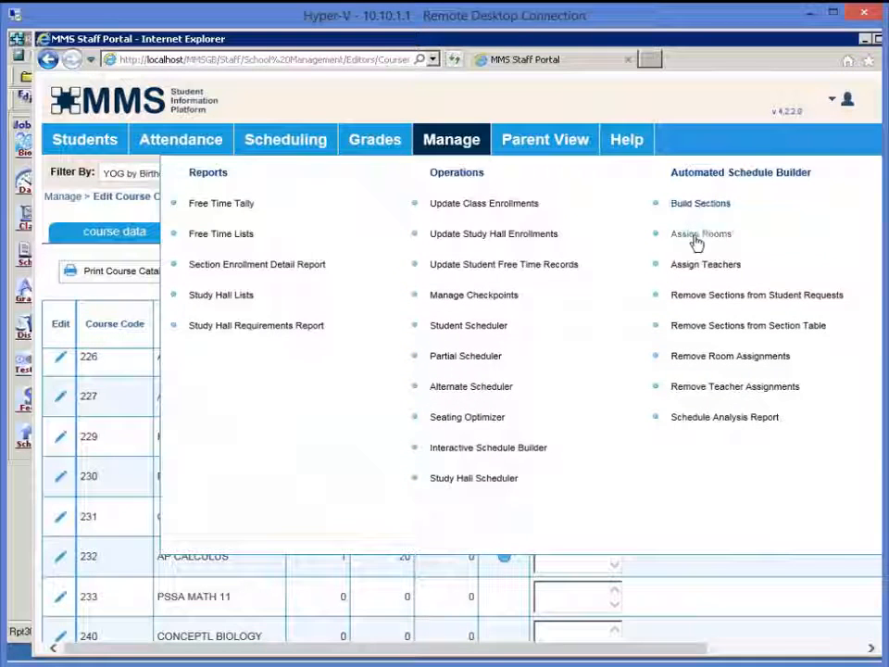
click(706, 297)
mouse_move(859, 109)
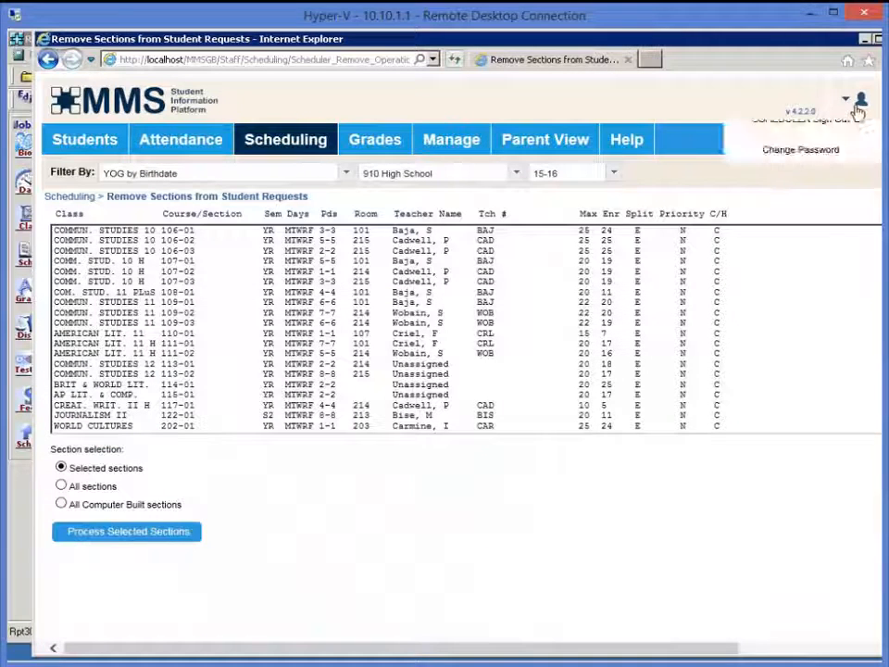
click(627, 142)
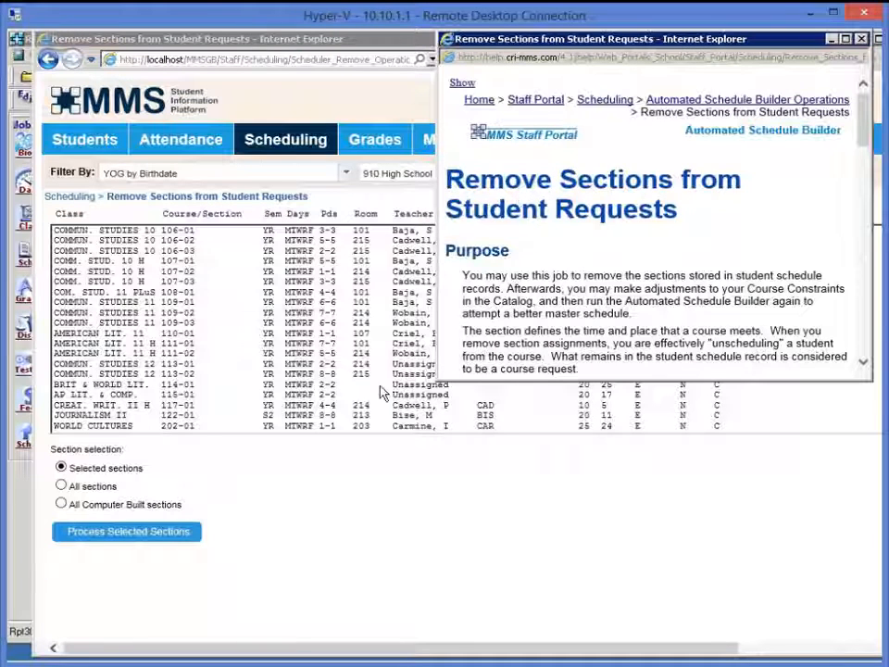
drag(438, 381, 240, 593)
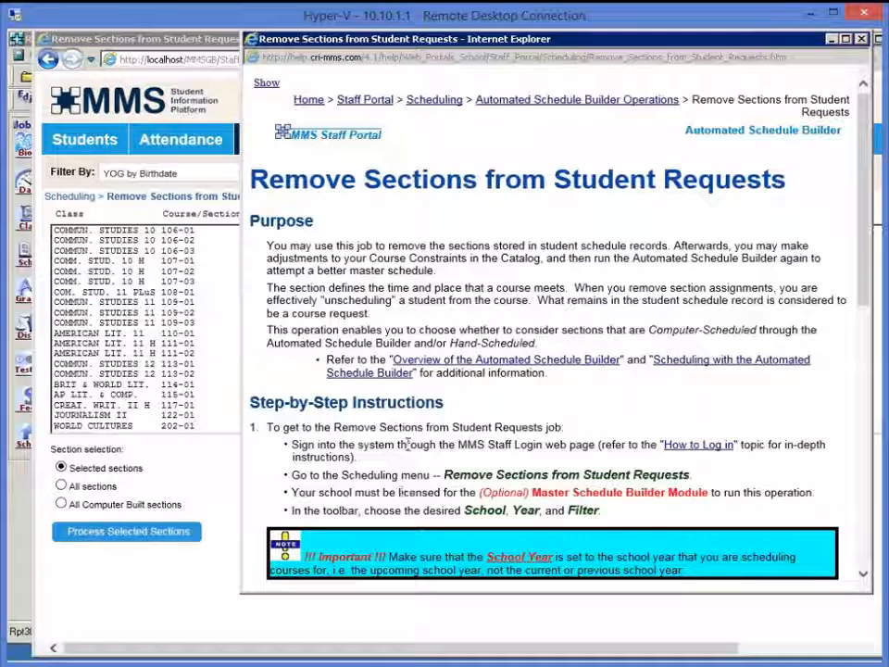
scroll(407, 445, down, 3)
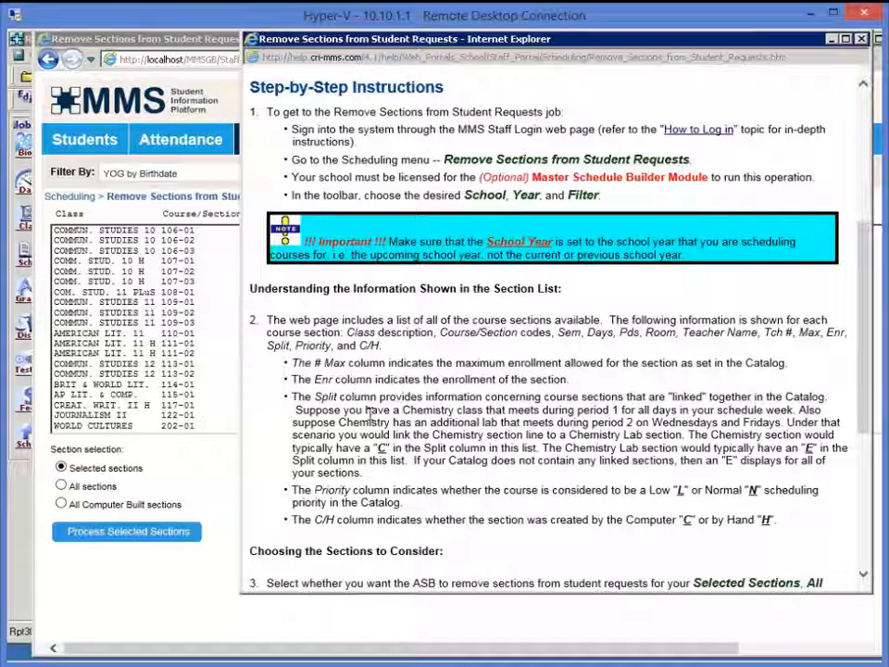
click(831, 41)
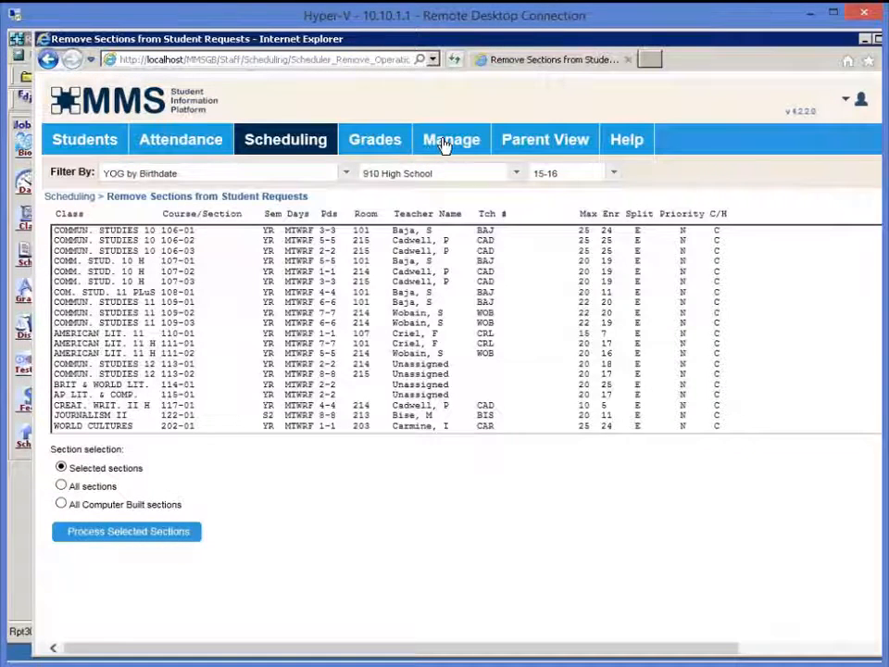
- Return to the course catalog editor and display the course schedule constraints
mouse_move(452, 142)
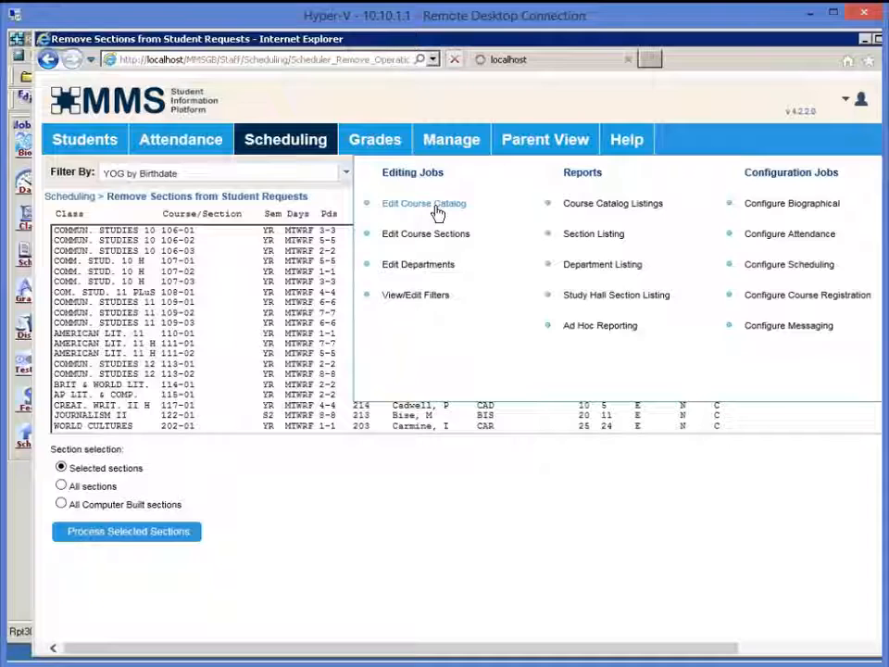
click(437, 213)
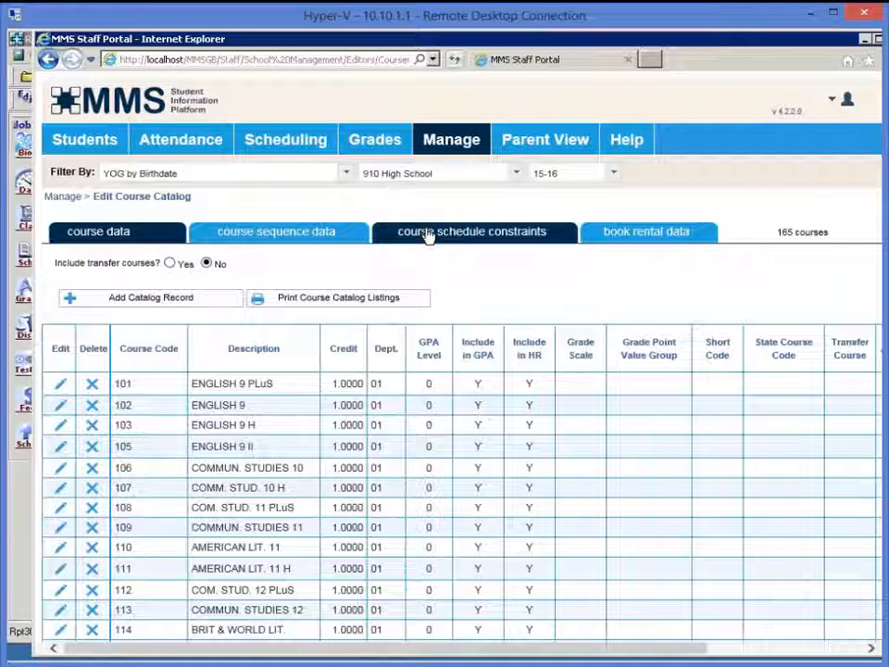
click(429, 234)
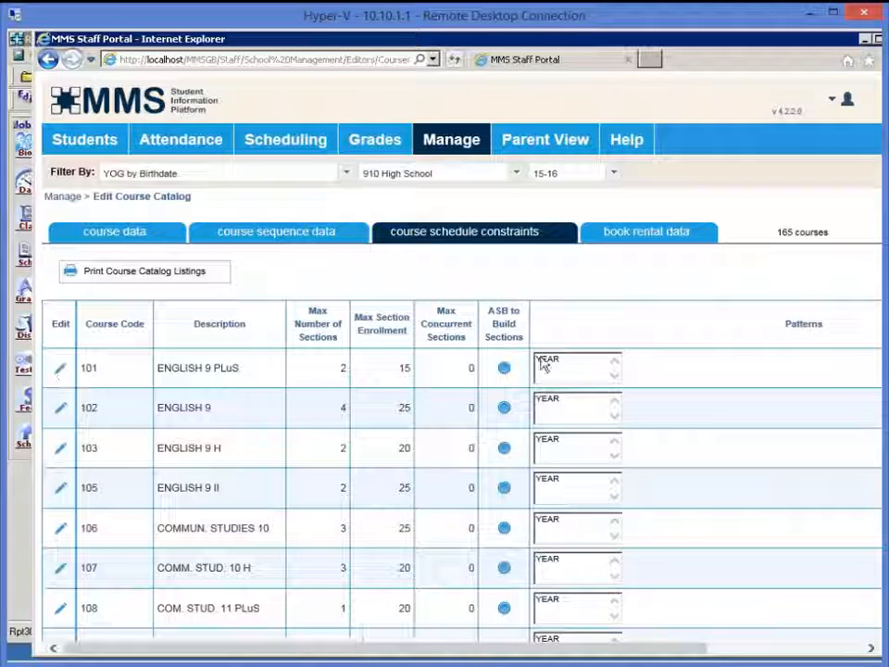
- Switch to MMS Generations, close the student record listing report and its setup window, and open Edit Section Patterns
click(24, 486)
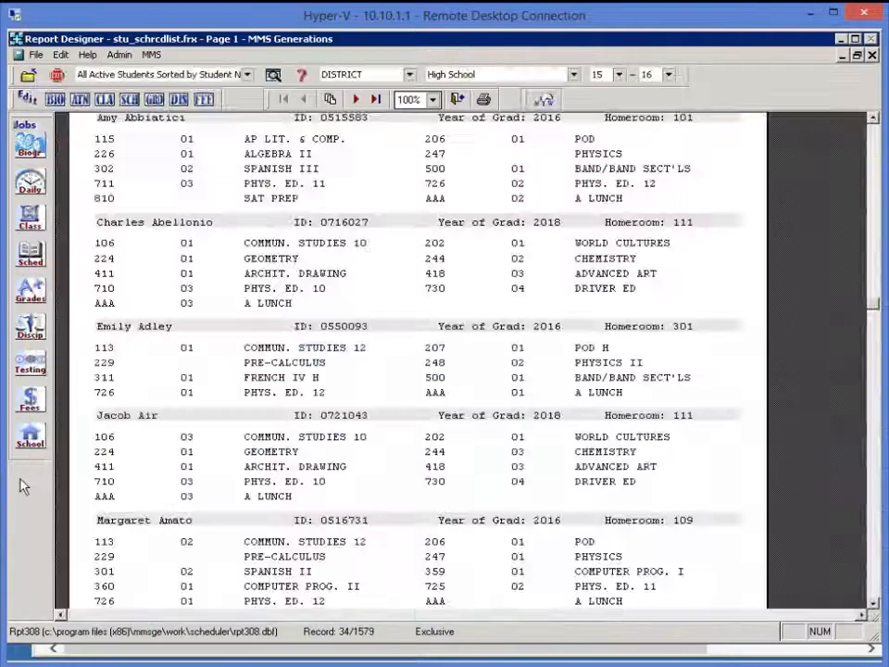
click(457, 100)
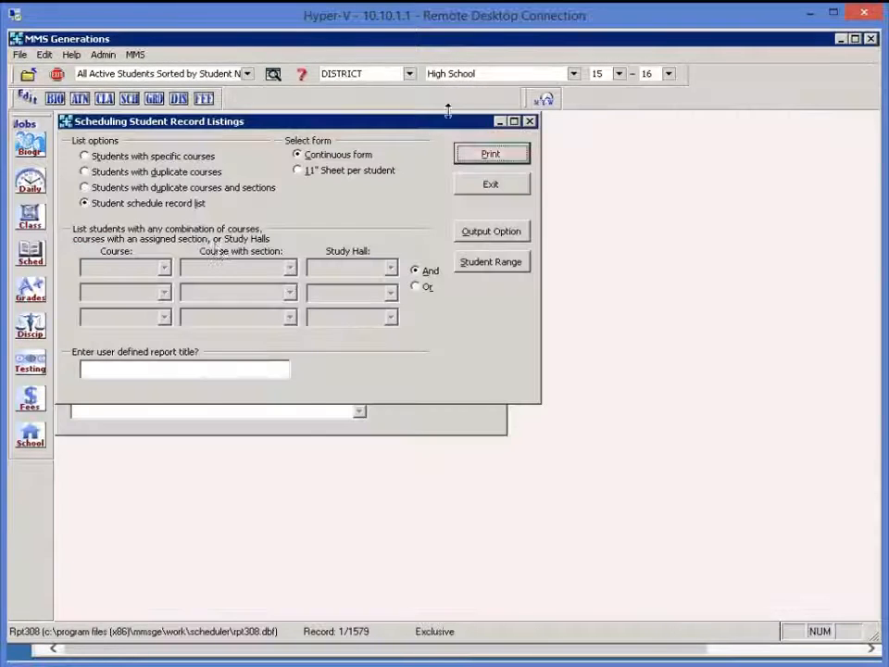
click(510, 185)
click(30, 252)
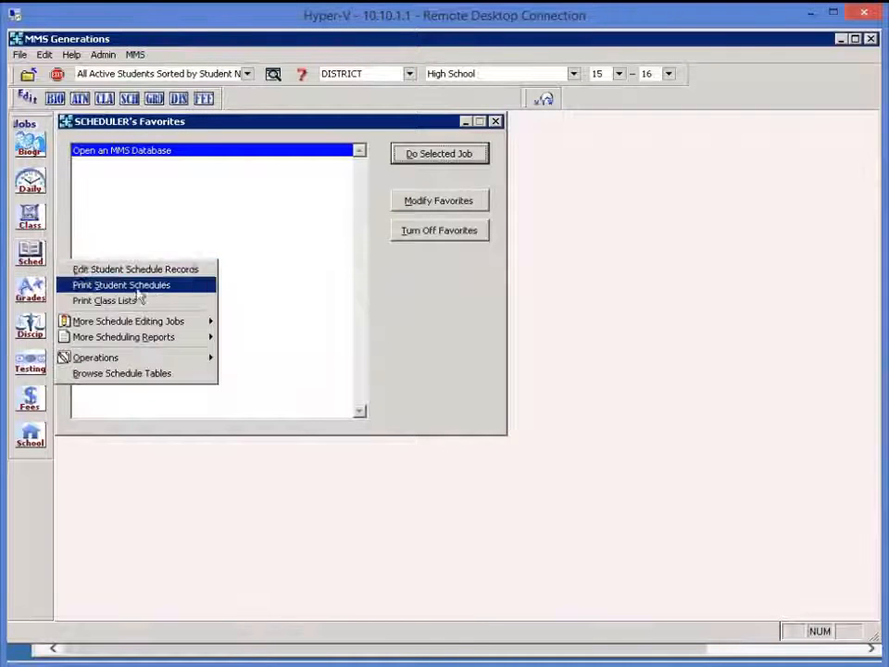
mouse_move(139, 321)
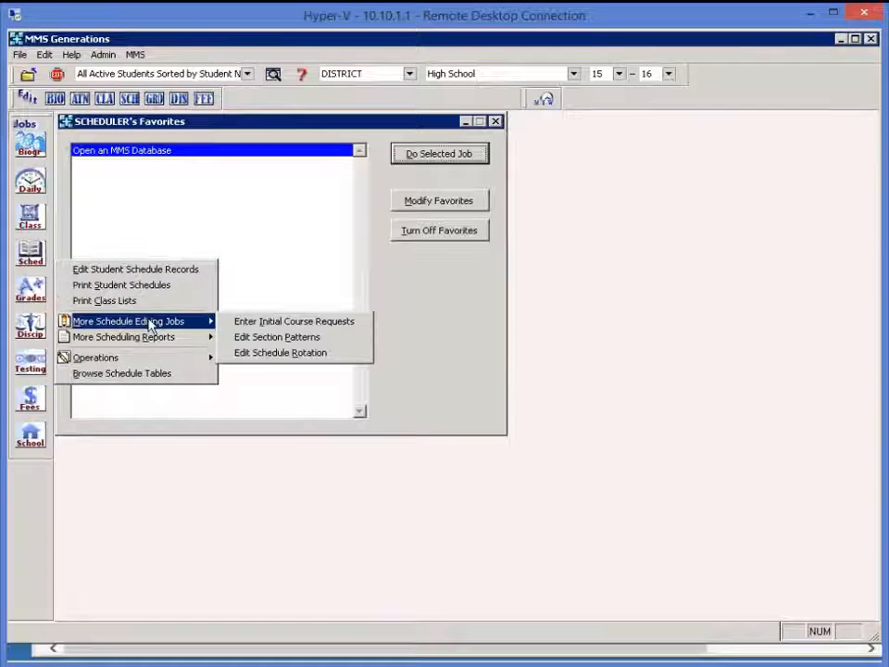
click(299, 339)
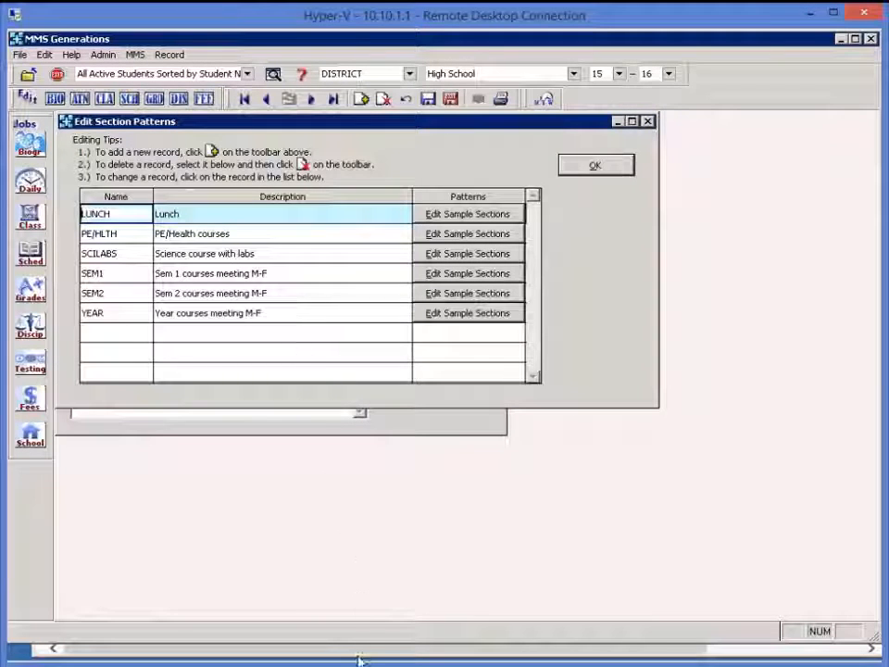
click(35, 448)
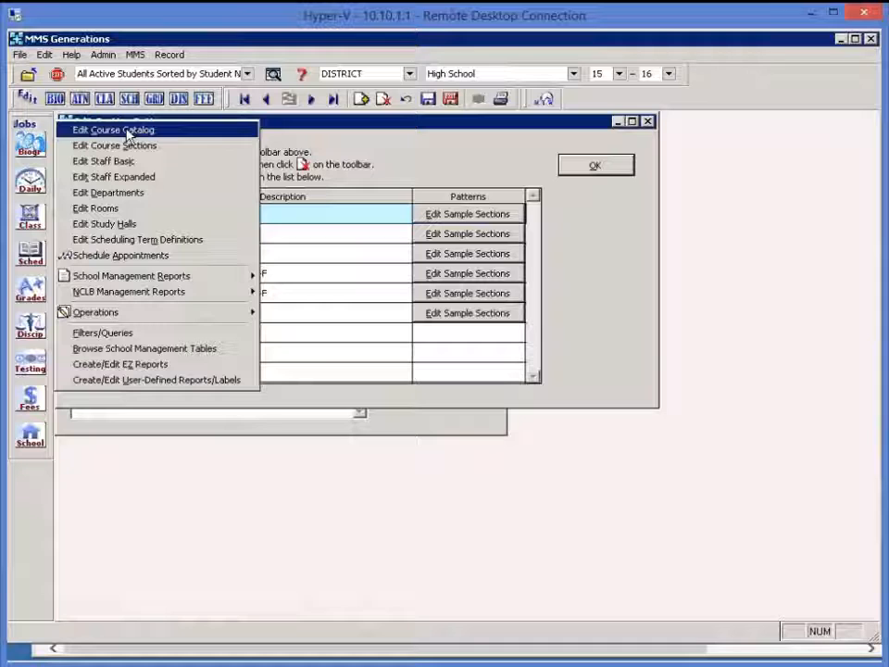
click(596, 489)
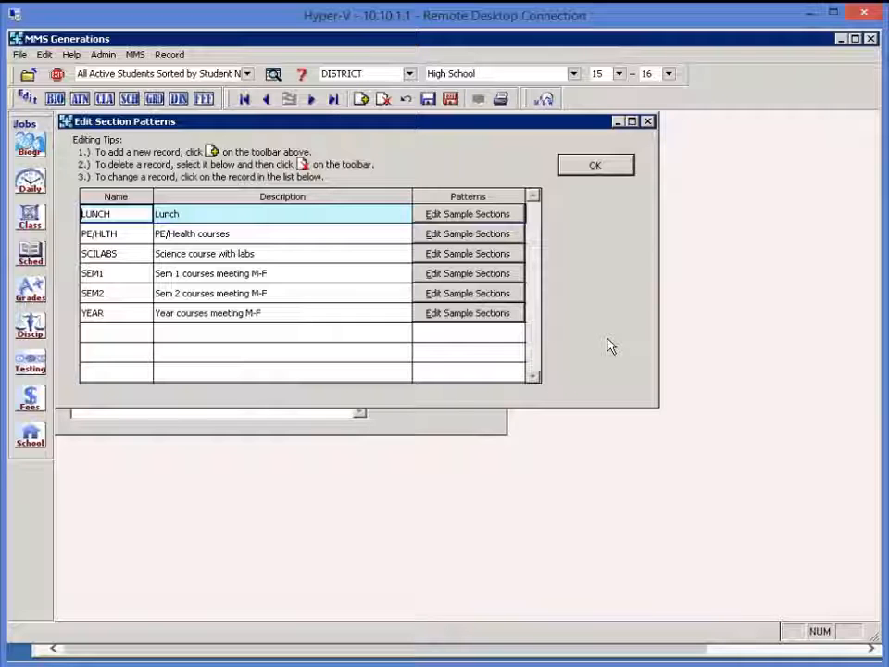
- Read the section pattern help, including "What is a Section Pattern?" and the guideline for creating additional patterns, and return to the MMS Staff Portal
click(301, 74)
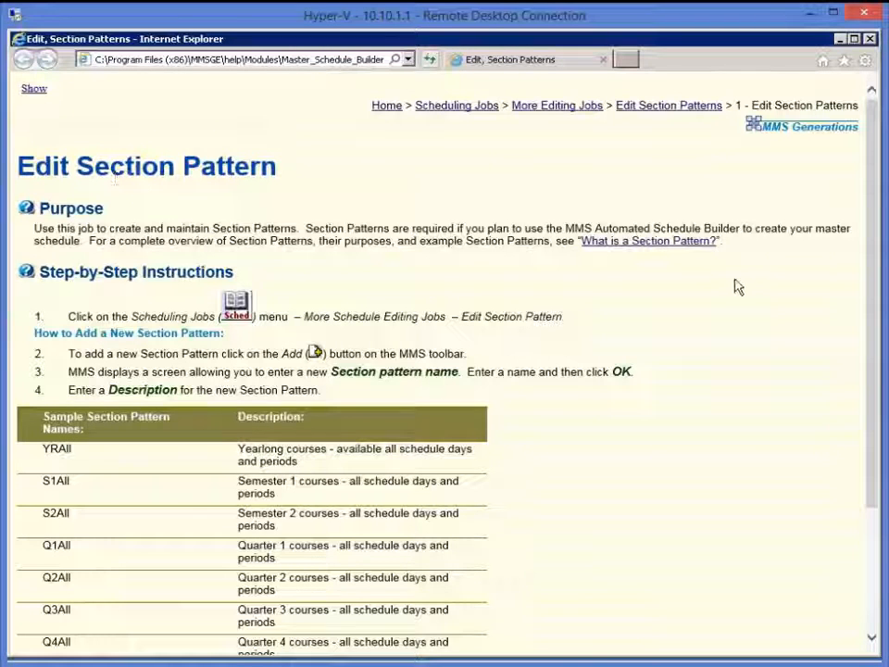
click(652, 242)
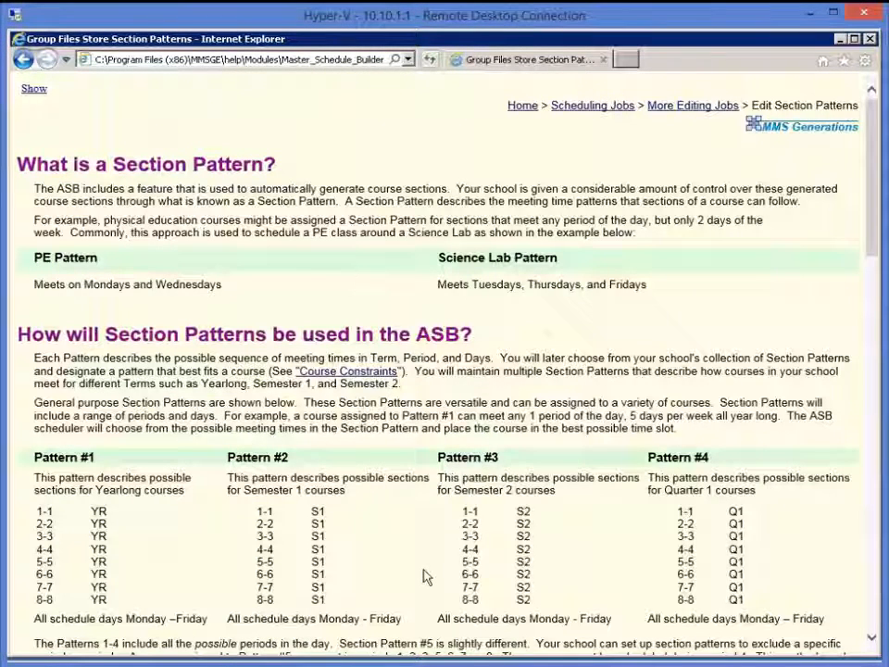
click(37, 91)
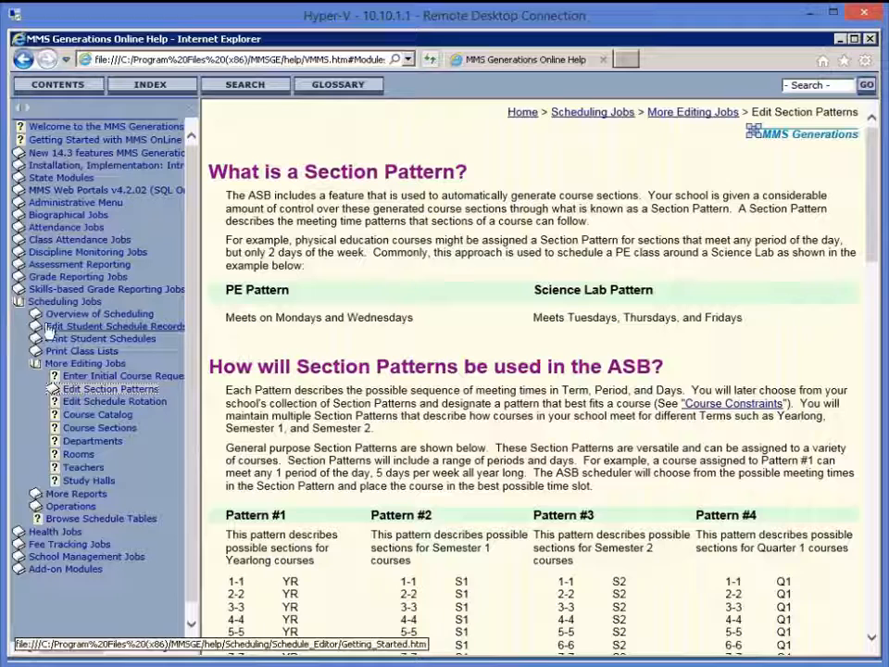
click(86, 389)
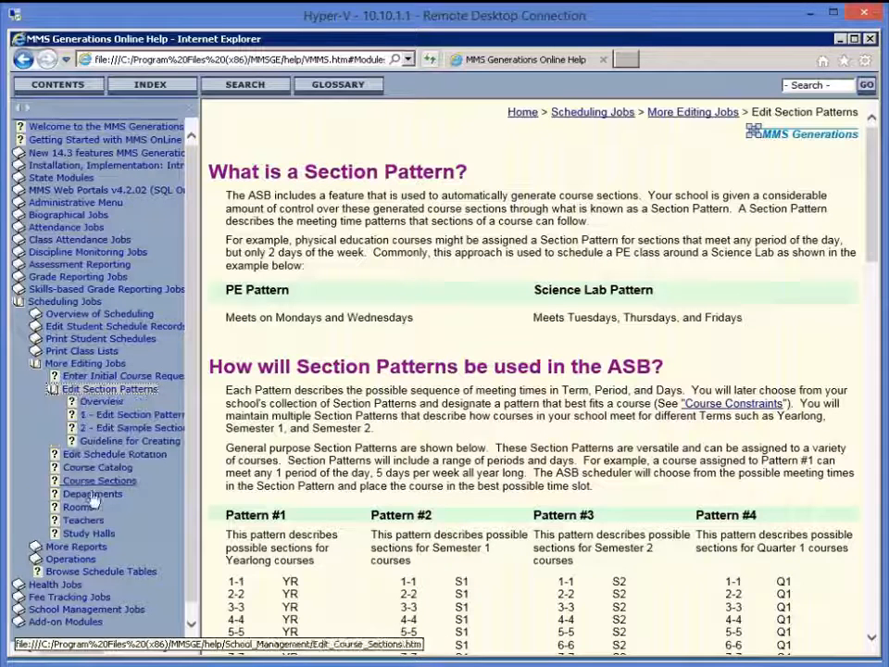
click(112, 443)
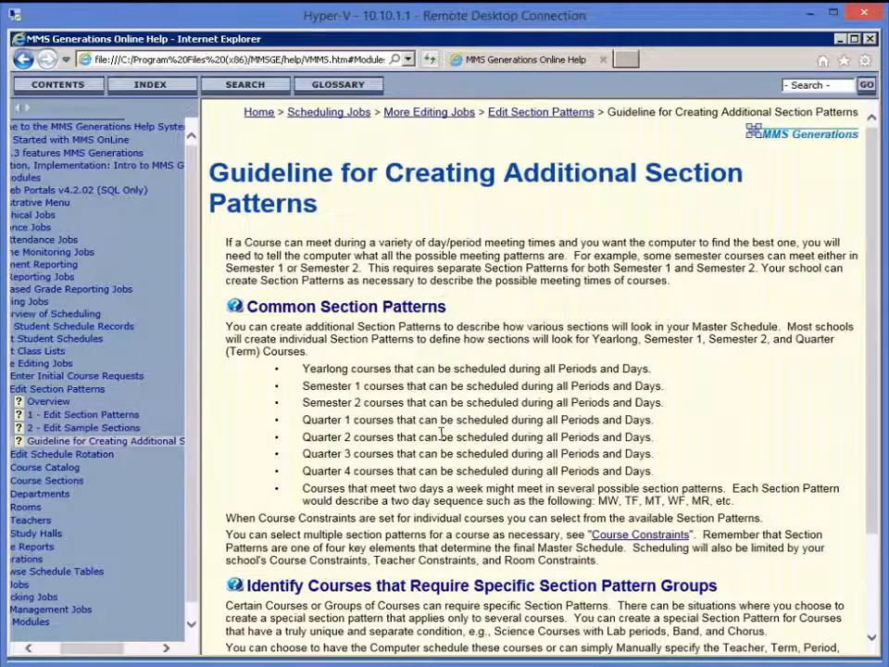
scroll(441, 431, down, 3)
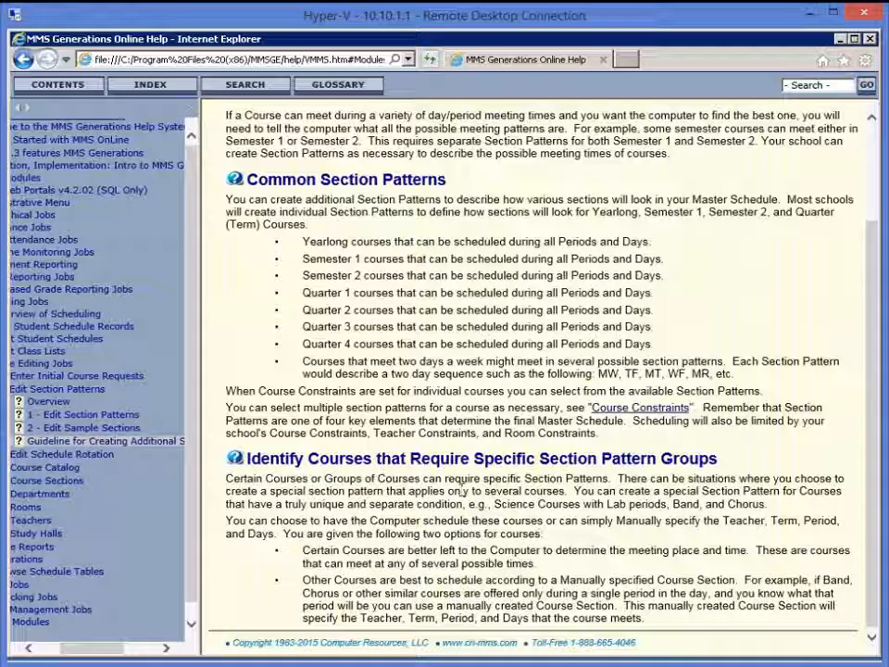
click(870, 41)
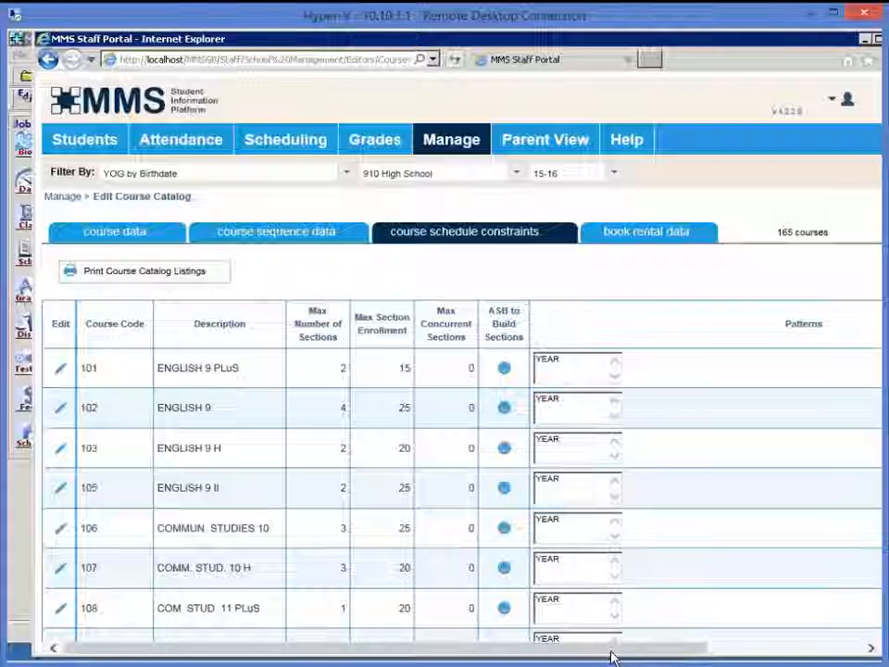
click(649, 59)
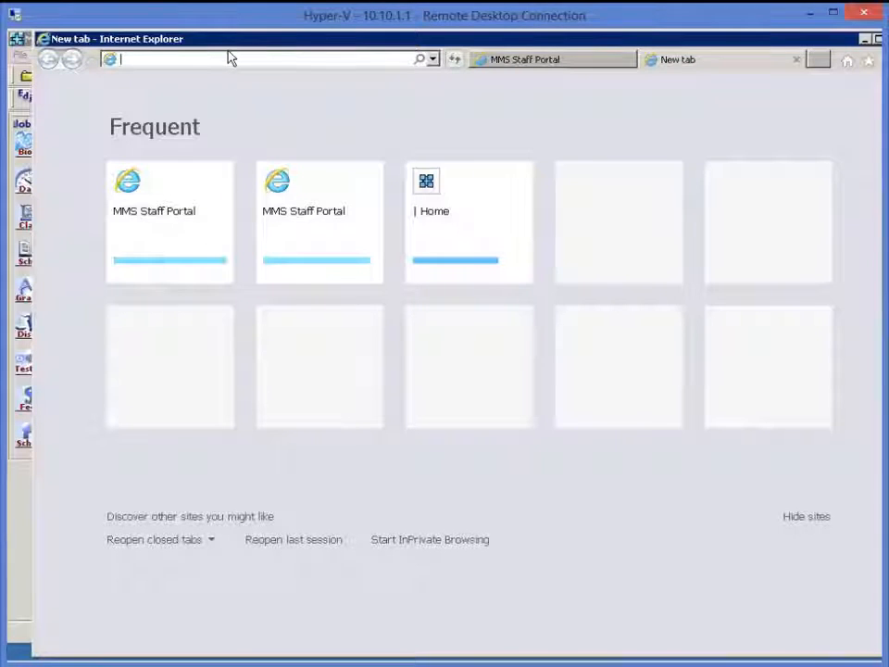
text(www.cri-mms.com/)
key(Return)
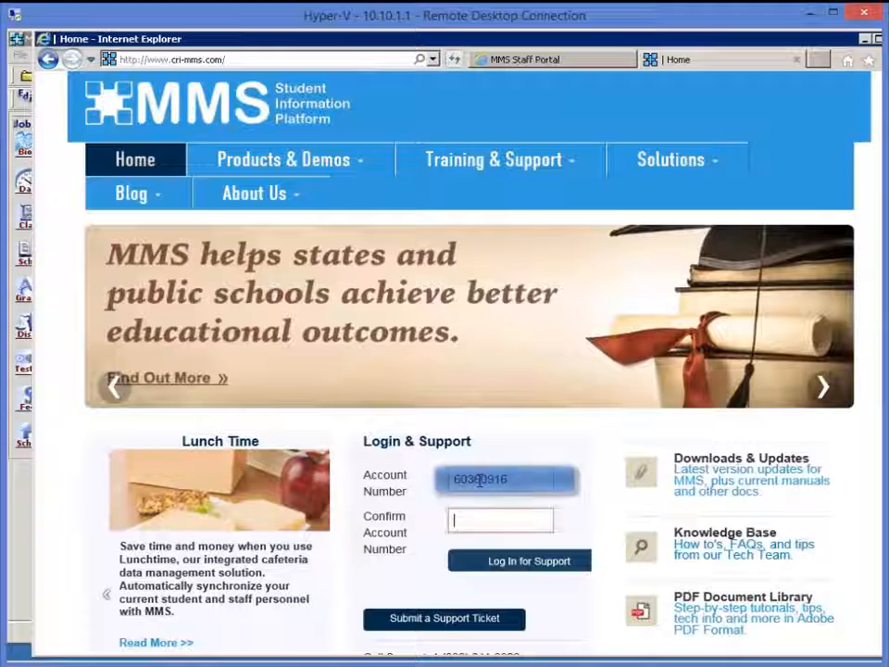
text(••••••)
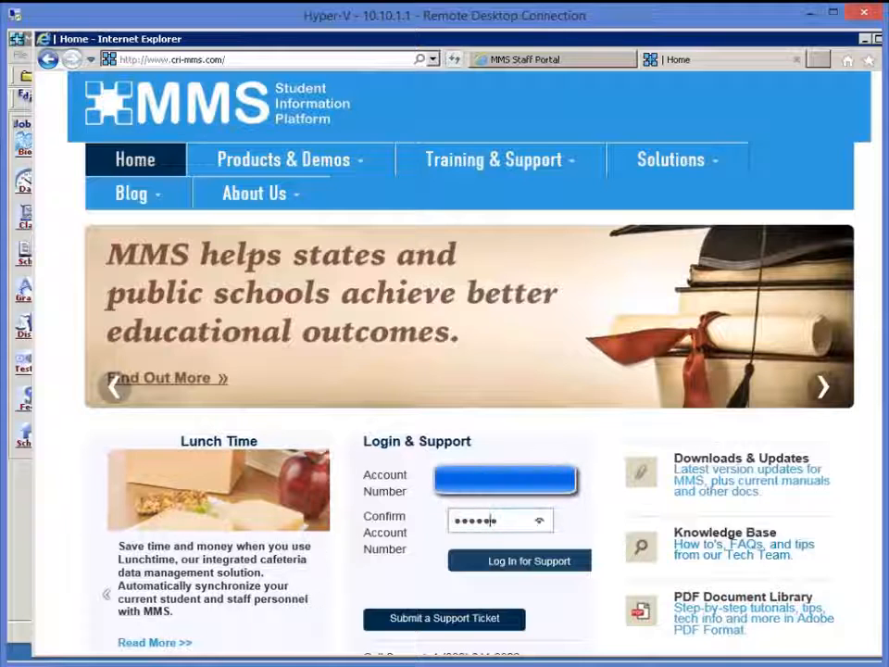
text(••)
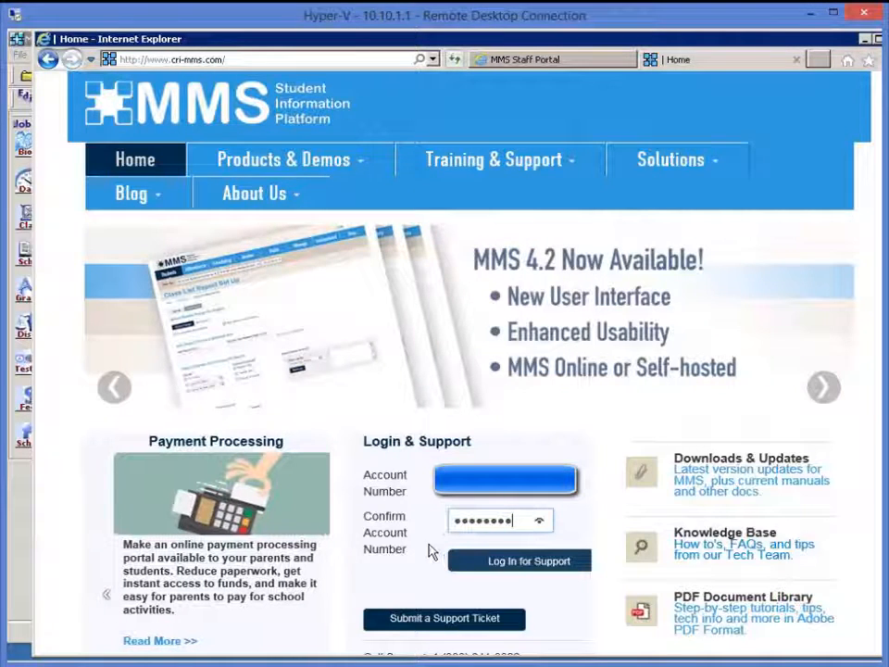
click(502, 567)
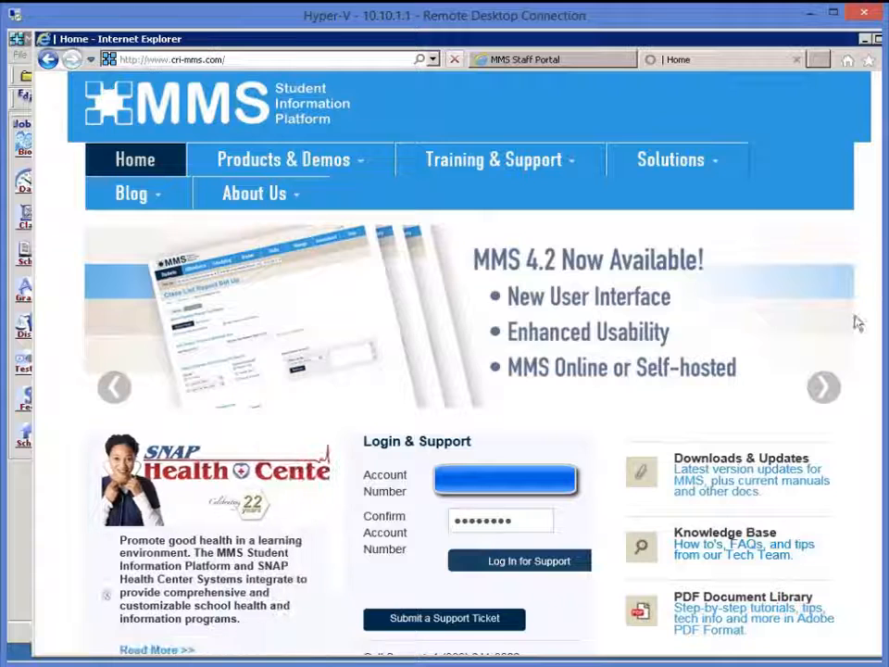
scroll(849, 357, down, 4)
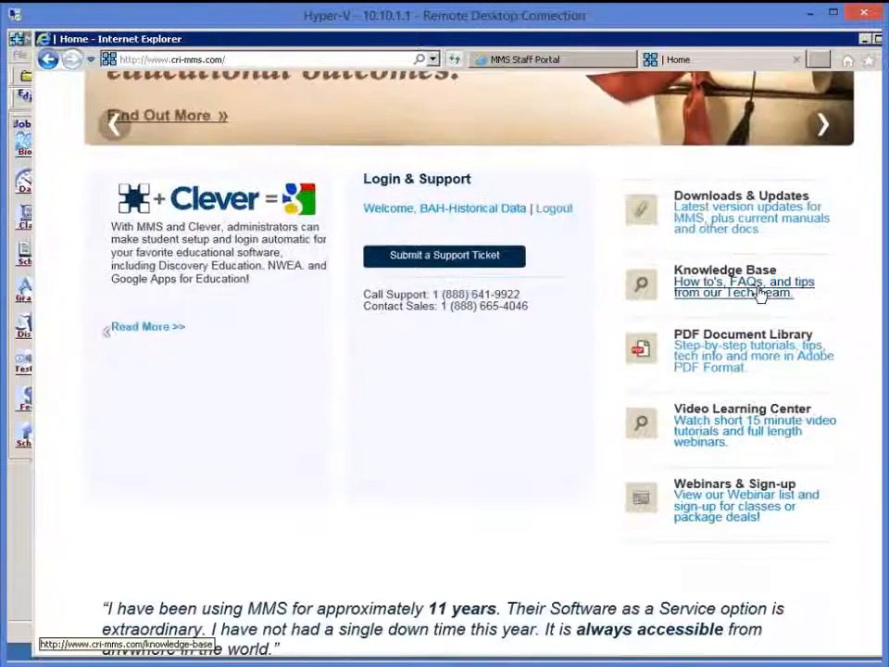